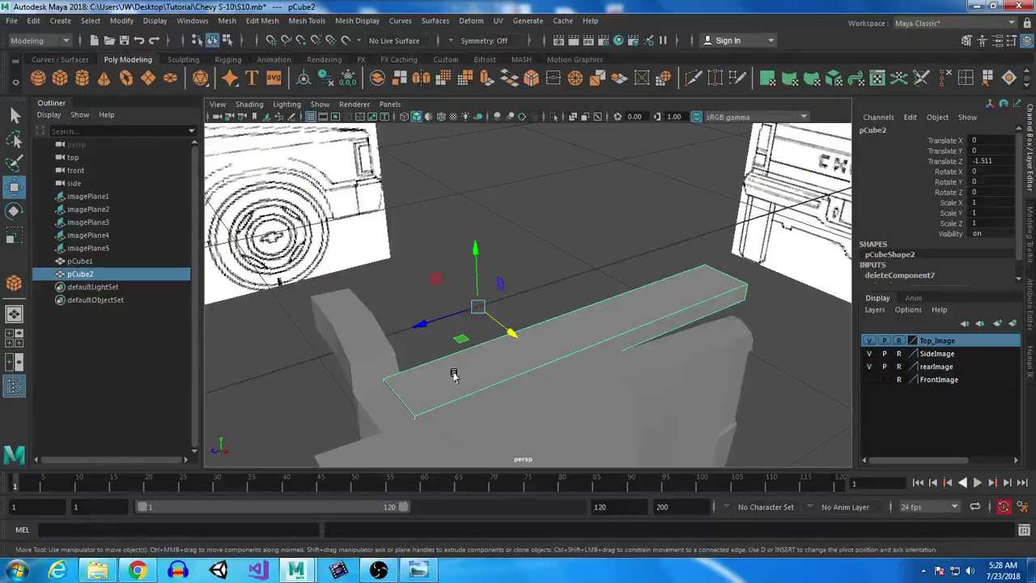
Step: Move the paired vertices at the cowl strip's bend on pCube1 sideways, using the top-view blueprint as a guide
left_click_drag(288, 345, 361, 429)
key("space")
key("space")
right_click_drag(351, 261, 649, 473, "alt")
middle_click_drag(645, 411, 634, 356, "alt")
right_click_drag(634, 356, 688, 473, "alt")
left_click(515, 389)
scroll(518, 419, "up", 4)
right_click_drag(513, 213, 513, 180)
left_click_drag(533, 492, 533, 486)
left_click_drag(544, 399, 533, 398)
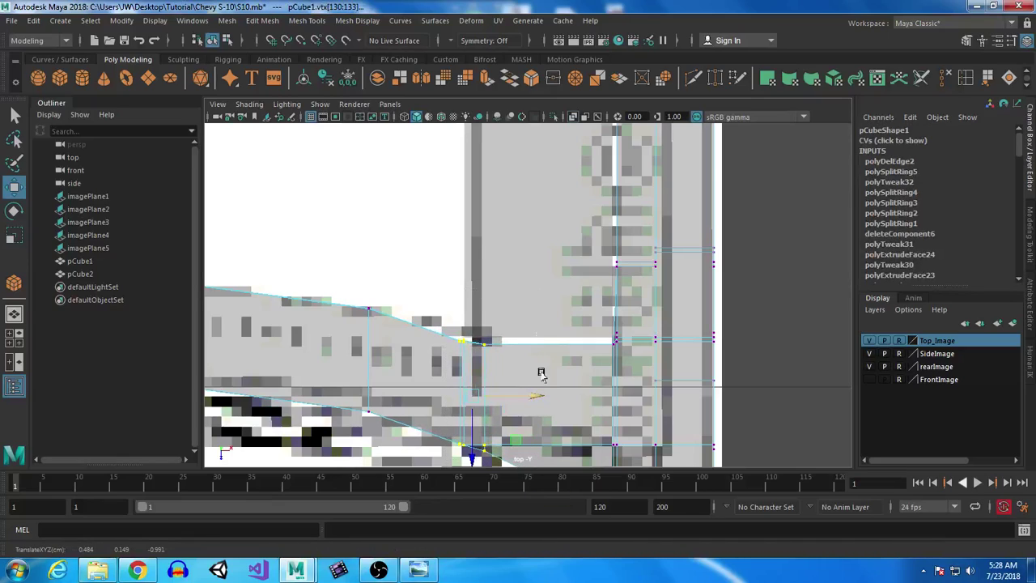
Step: Move pCube1's inner corner vertex beneath the fender-to-cowl junction away from the neighbouring corner vertex
key("space")
key("space")
left_click_drag(615, 203, 484, 421, "alt")
scroll(438, 247, "up", 4)
left_click_drag(438, 285, 492, 342, "alt")
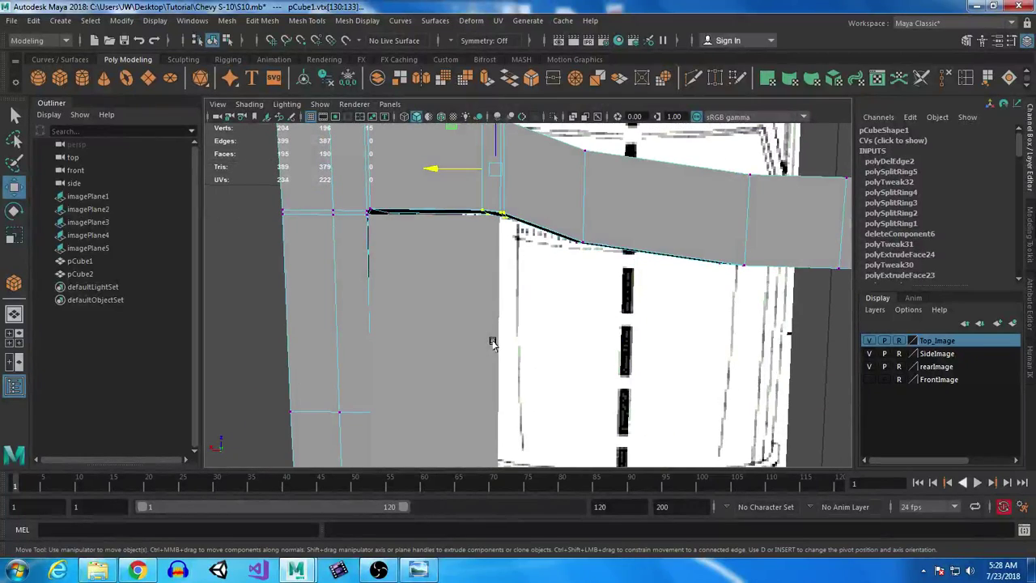
left_click_drag(478, 282, 465, 258, "alt")
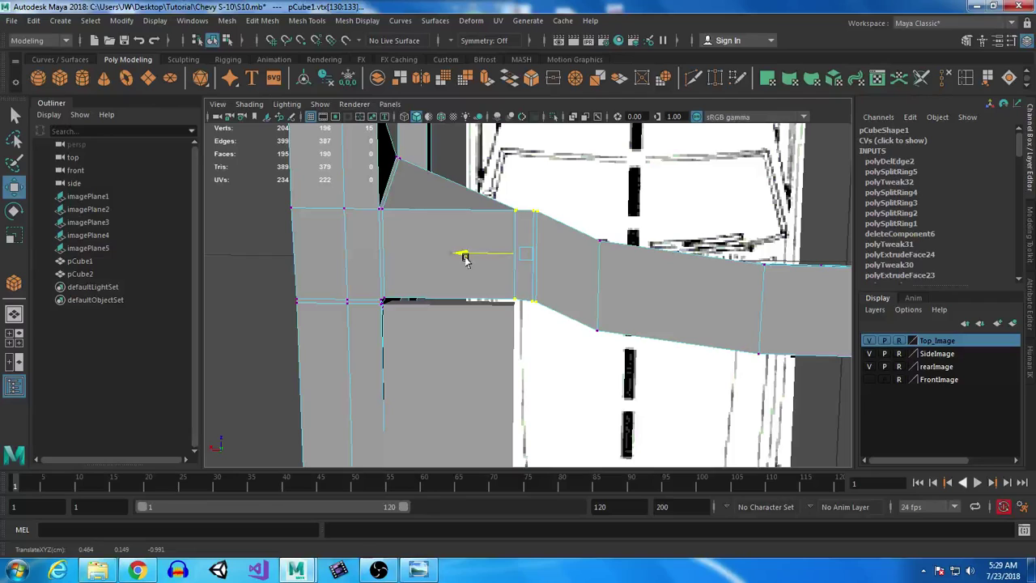
left_click(399, 160)
left_click(397, 160)
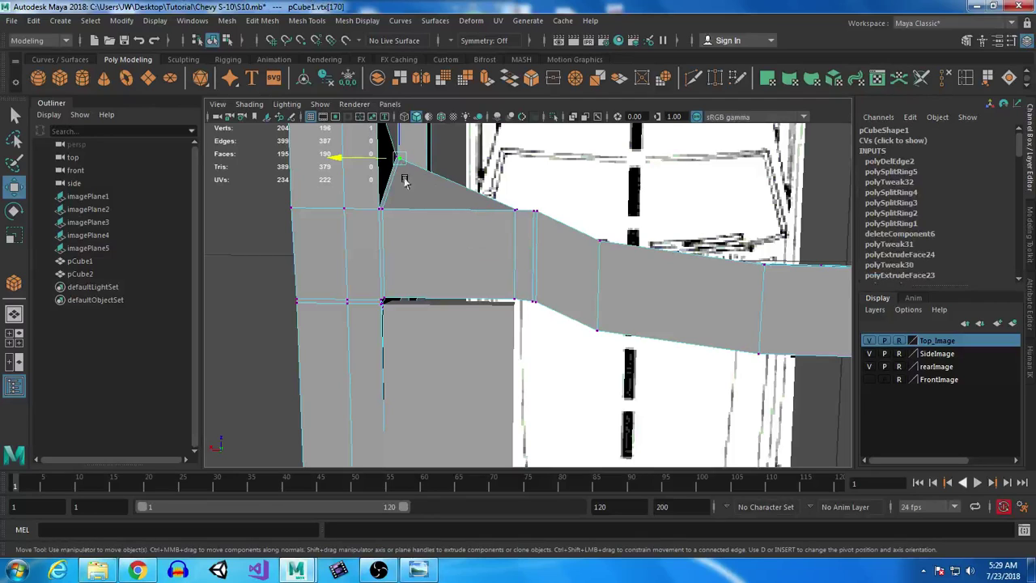
left_click_drag(409, 186, 497, 323, "alt")
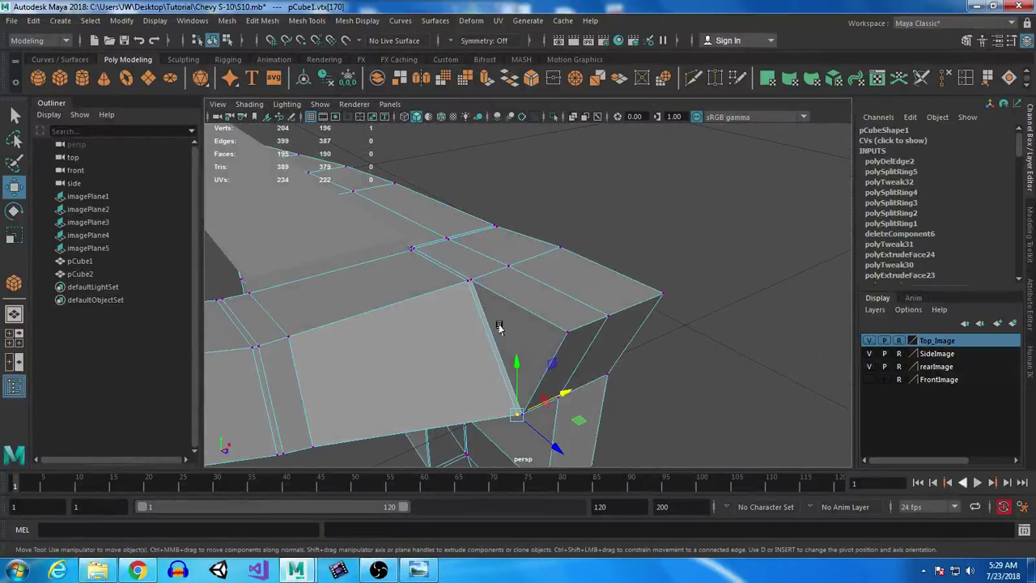
middle_click_drag(558, 445, 491, 407)
left_click_drag(495, 412, 629, 423, "alt")
left_click_drag(523, 314, 505, 357, "alt")
key("ctrl+z")
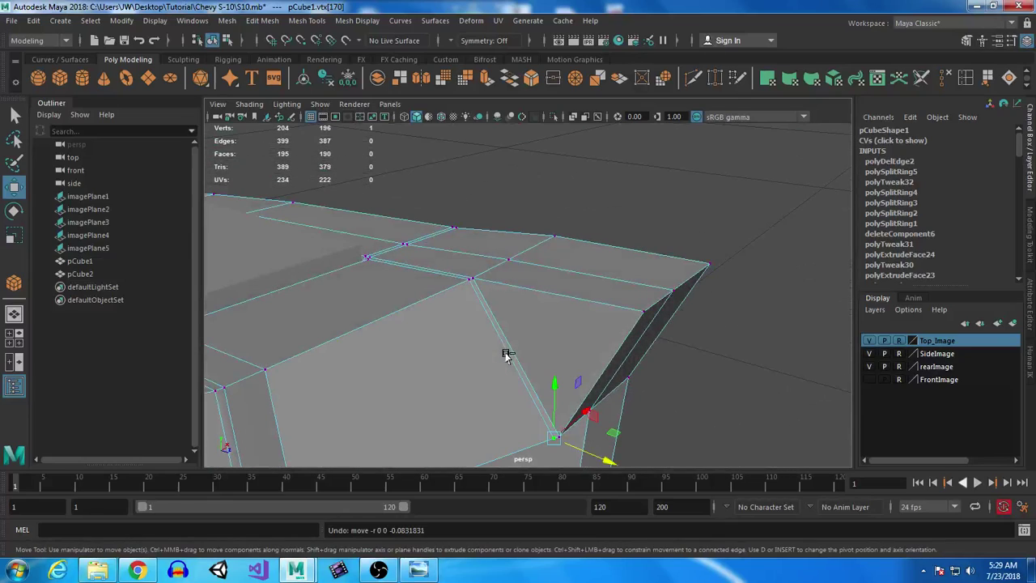
left_click_drag(611, 461, 581, 453)
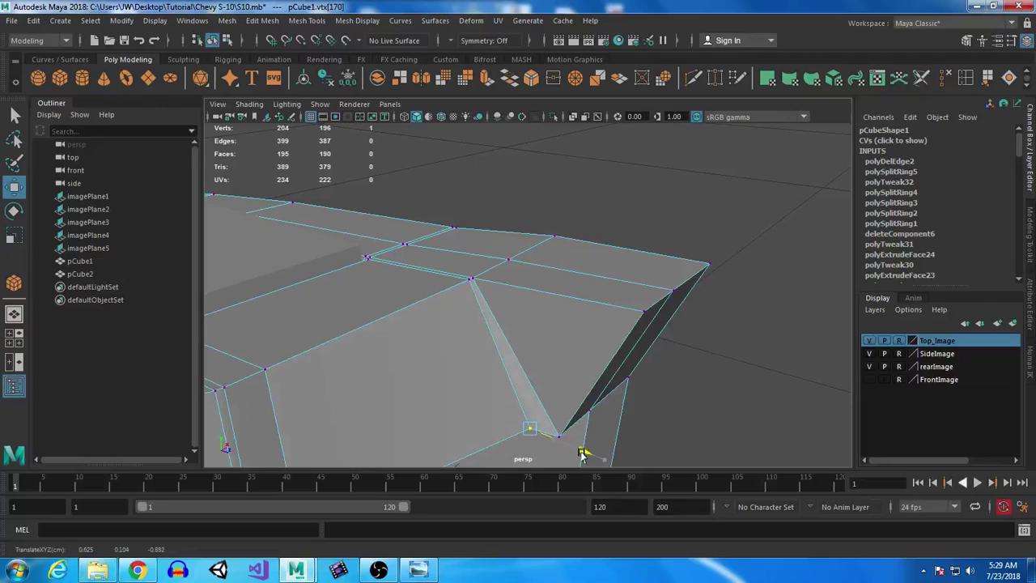
Step: Cut a new edge with Multi-Cut from the upper junction corner down to the moved inner corner vertex
left_click(694, 80)
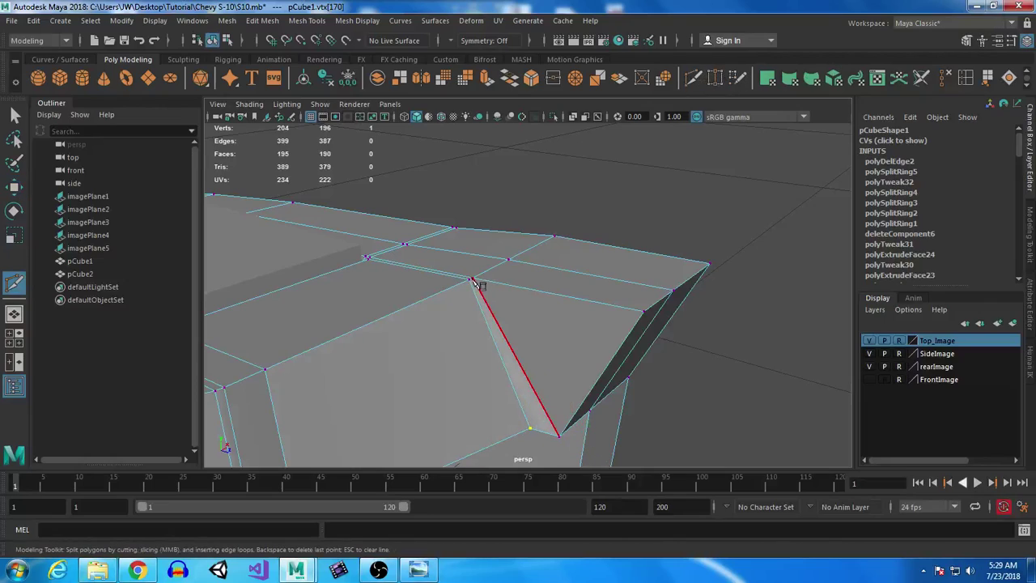
right_click_drag(478, 285, 487, 312, "alt")
middle_click_drag(536, 443, 560, 305, "alt")
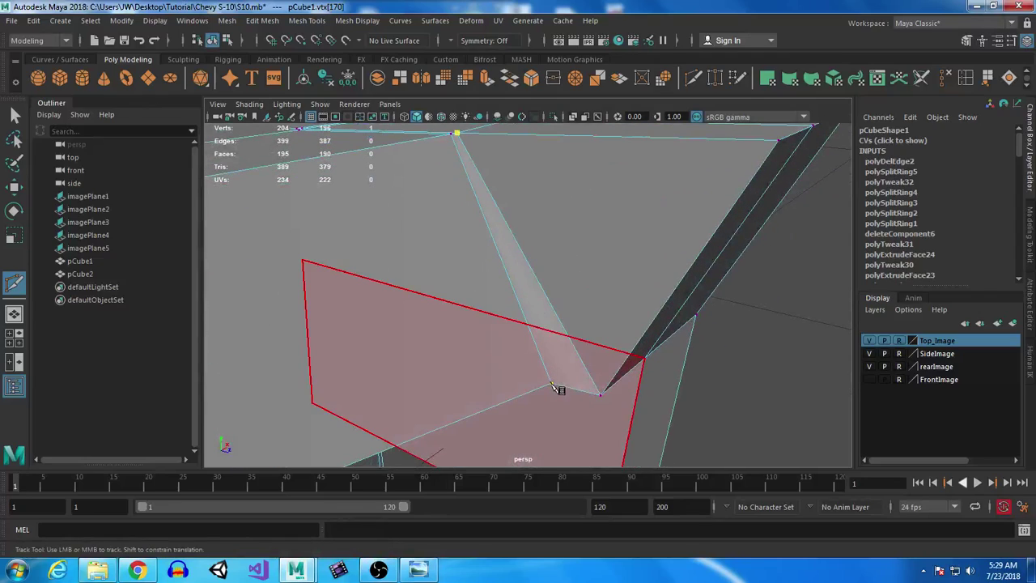
left_click_drag(590, 374, 527, 389, "alt")
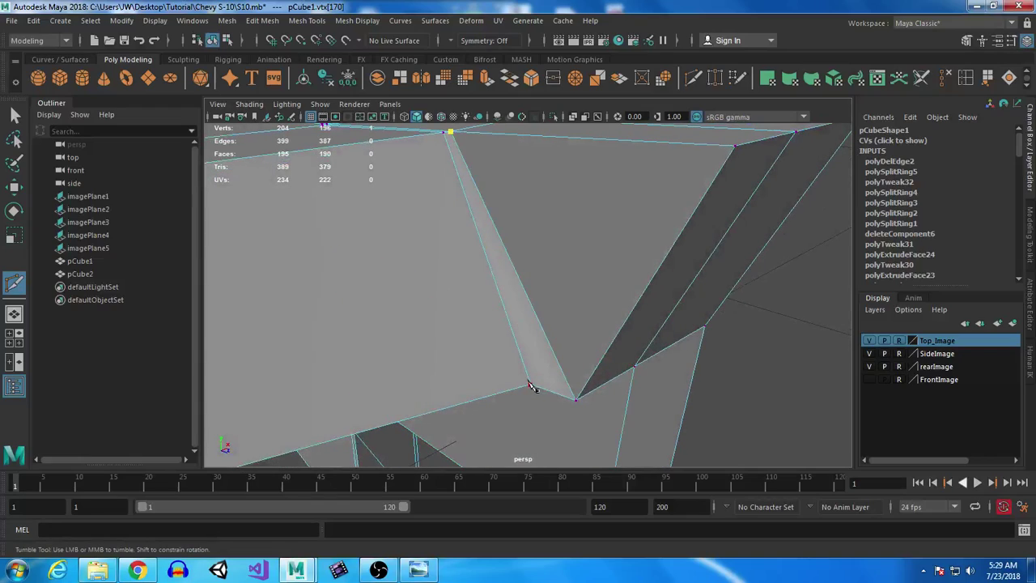
right_click(532, 383)
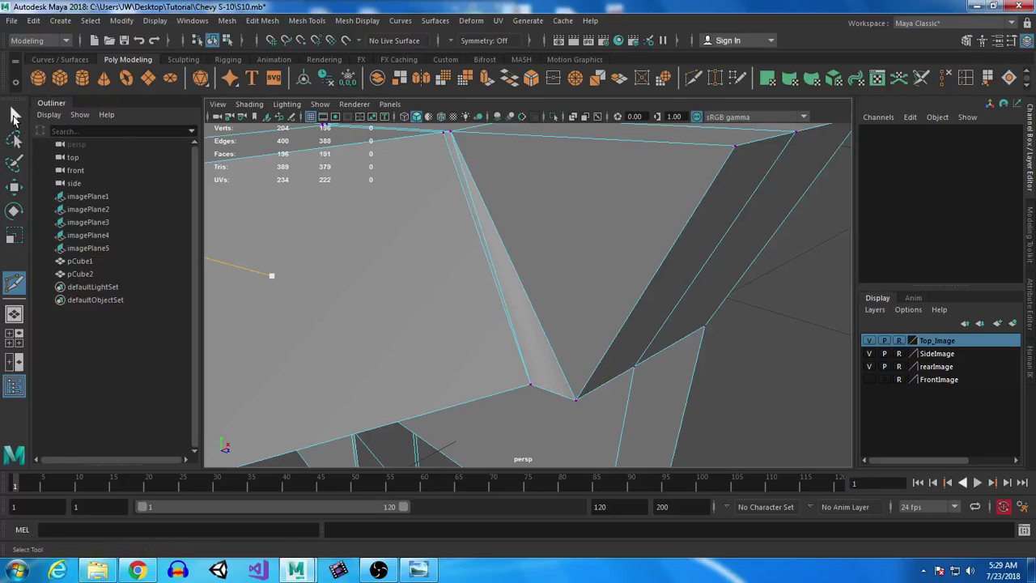
Step: Move the inner corner vertex farther back so it sits beneath the upper junction corner
left_click(15, 117)
left_click(531, 387)
key("w")
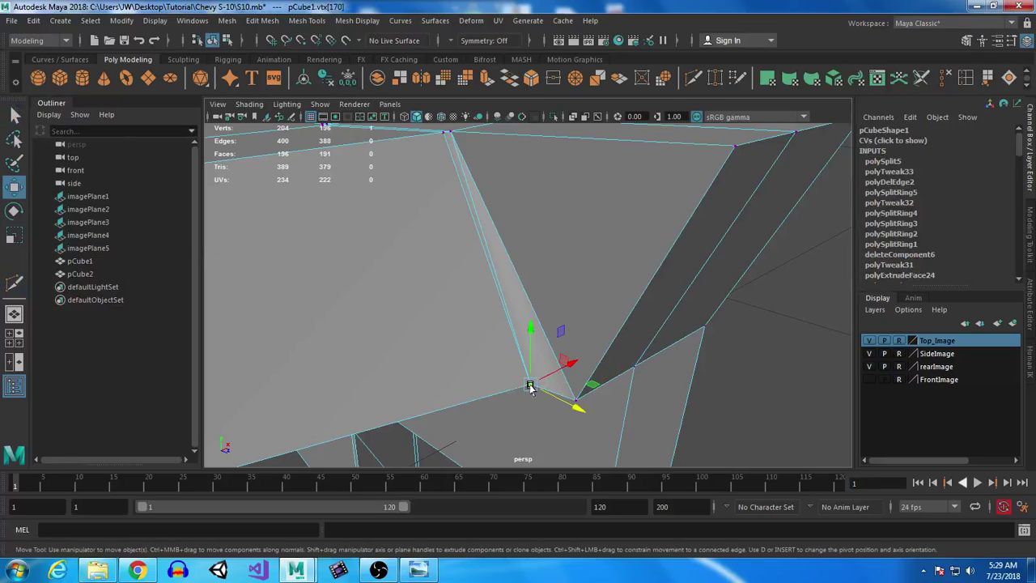
left_click_drag(578, 411, 480, 377, "ctrl+shift")
scroll(597, 306, "down", 4)
scroll(598, 306, "up", 5)
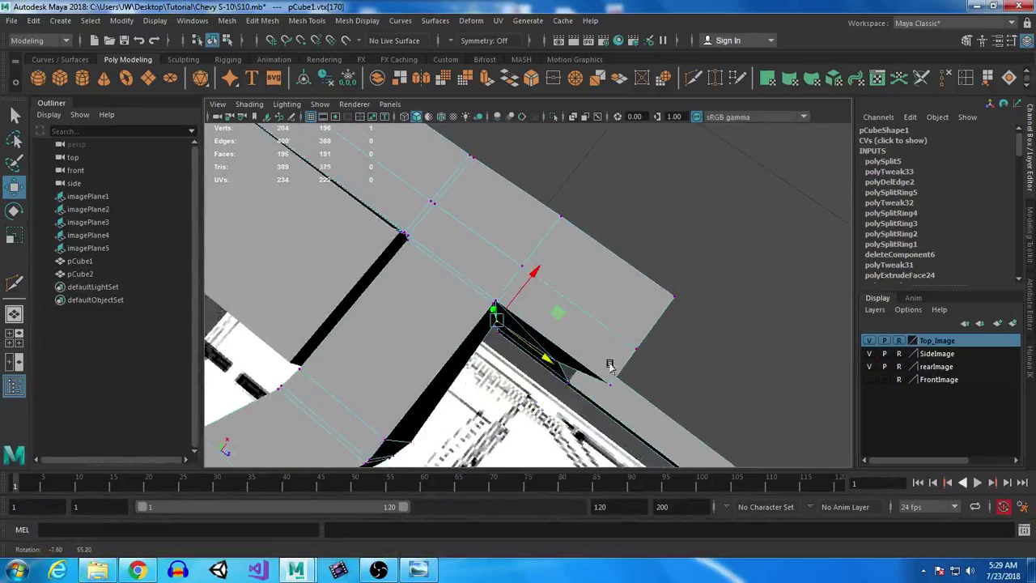
Step: In the top view, nudge the cowl bend's stray vertex level with the strip's neighbouring edge vertices
key("space")
key("space")
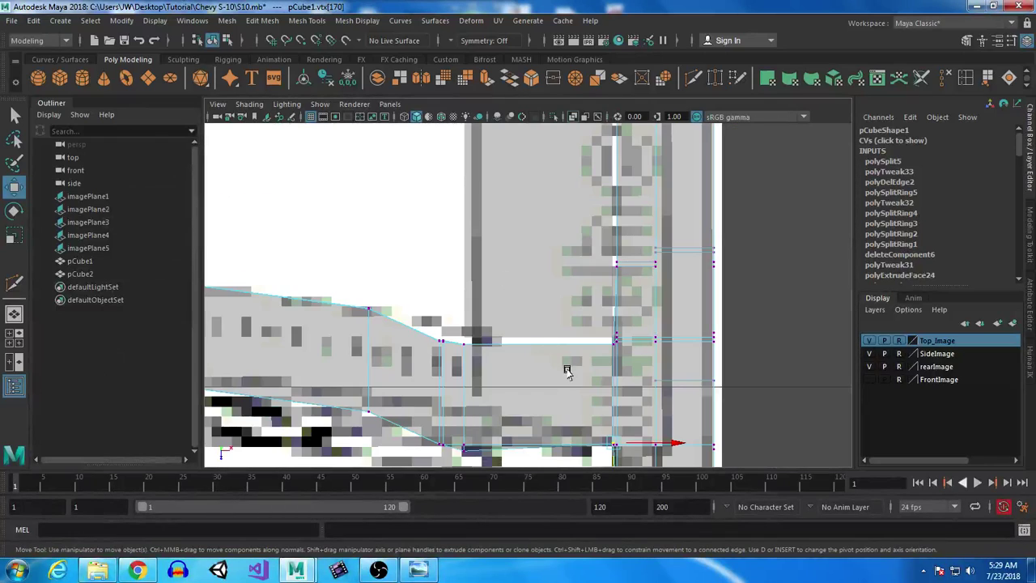
left_click(438, 311)
left_click_drag(446, 384, 446, 379)
middle_click_drag(504, 262, 559, 348, "alt")
right_click_drag(532, 305, 576, 357, "alt")
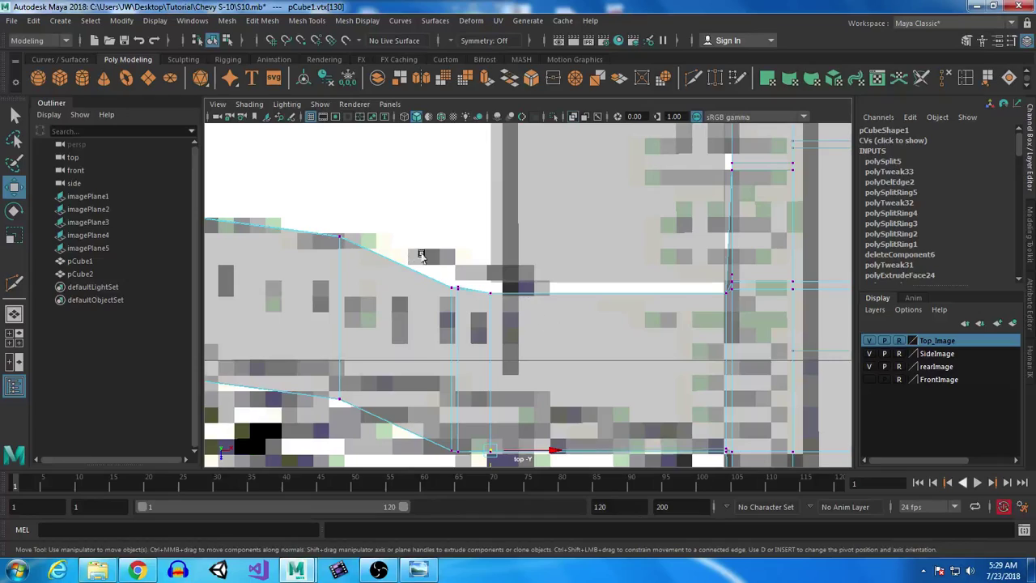
Step: Move pCube2's rear end vertices toward pCube1 to narrow the gap at the cowl strip
left_click(579, 226)
right_click_drag(557, 216, 463, 237)
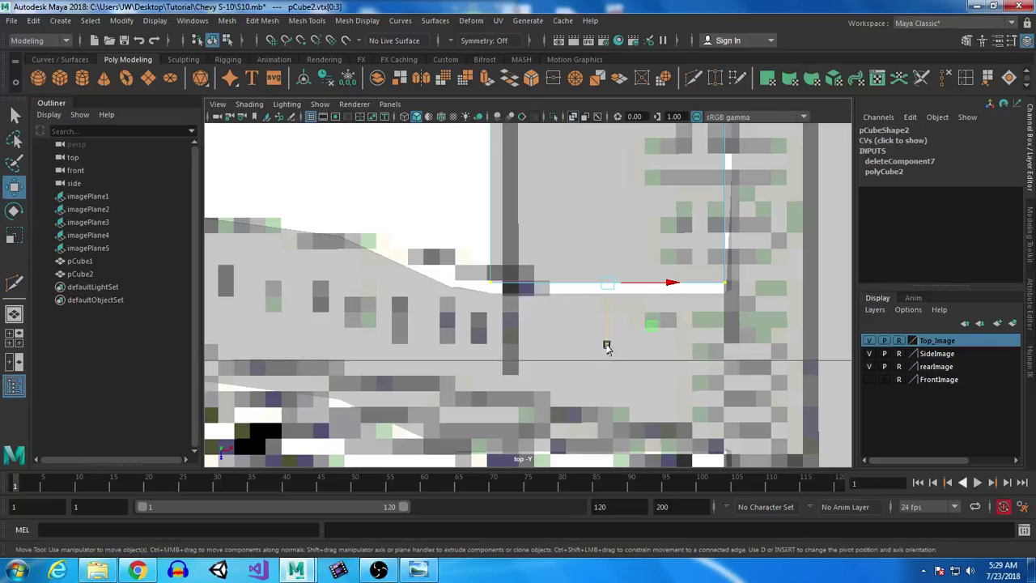
left_click_drag(607, 346, 606, 352)
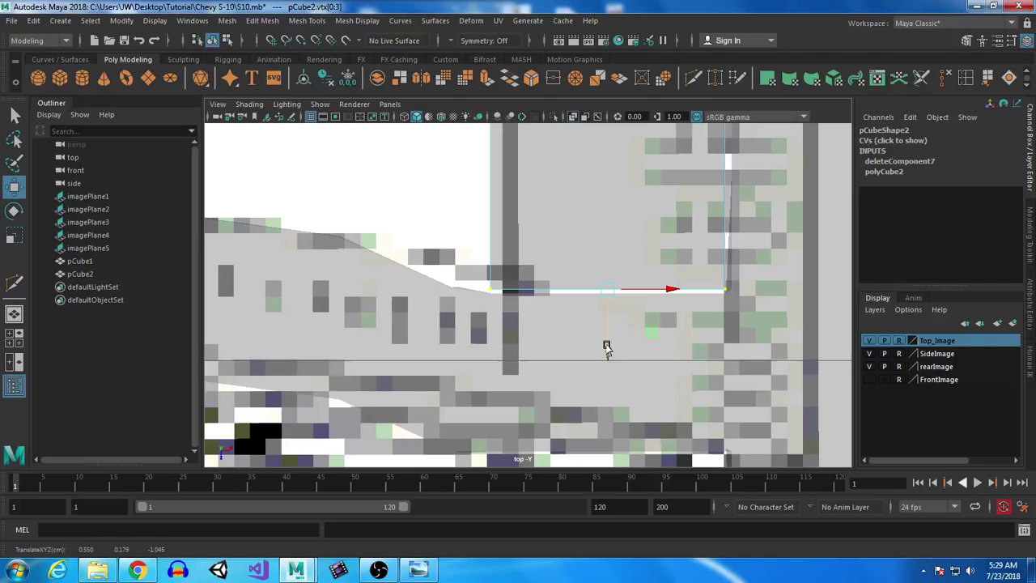
Step: Nudge pCube1's front vertex at the cowl bend to smooth the strip's contour beside the hood piece
left_click(483, 325)
right_click(476, 323)
right_click_drag(476, 325, 413, 197)
left_click_drag(471, 304, 472, 311)
left_click_drag(459, 347, 458, 349)
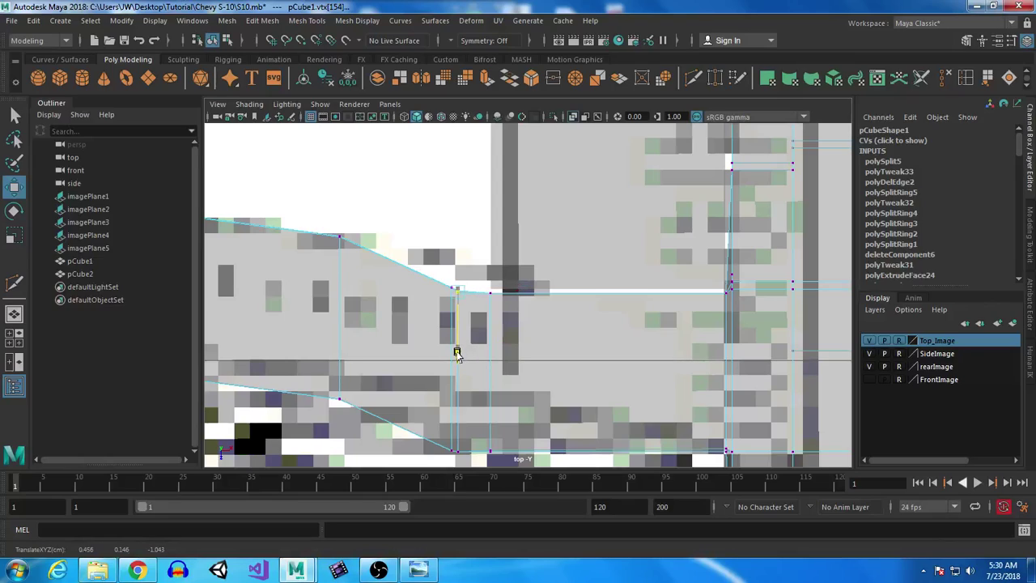
Step: Insert four edge loops across the length of pCube2 in the side view
left_click(476, 316)
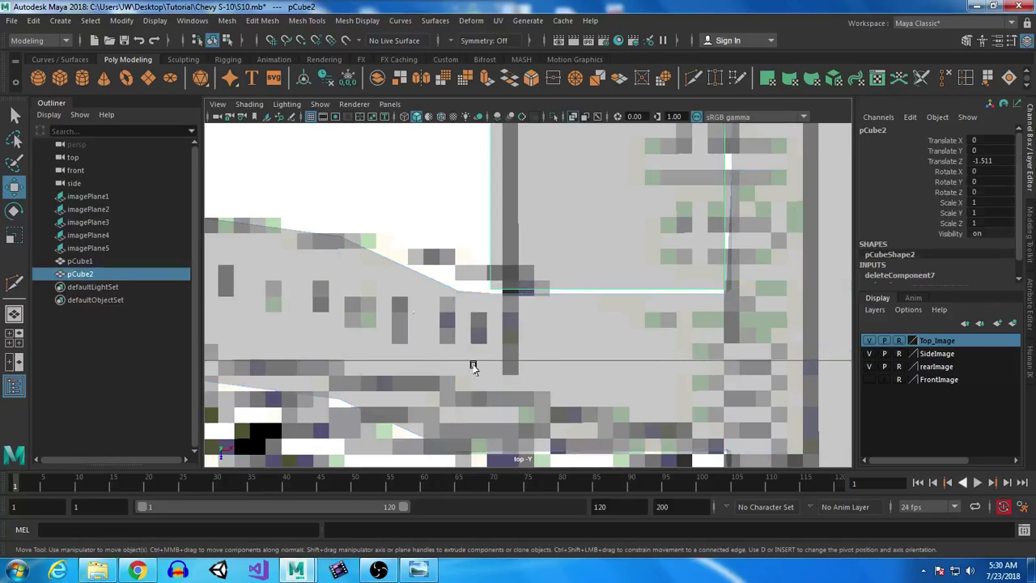
key("space")
key("space")
right_click_drag(721, 380, 652, 344, "alt")
middle_click_drag(652, 345, 772, 392, "alt")
right_click_drag(772, 392, 850, 498, "alt")
middle_click_drag(710, 330, 564, 324, "alt")
right_click_drag(565, 323, 561, 318, "alt")
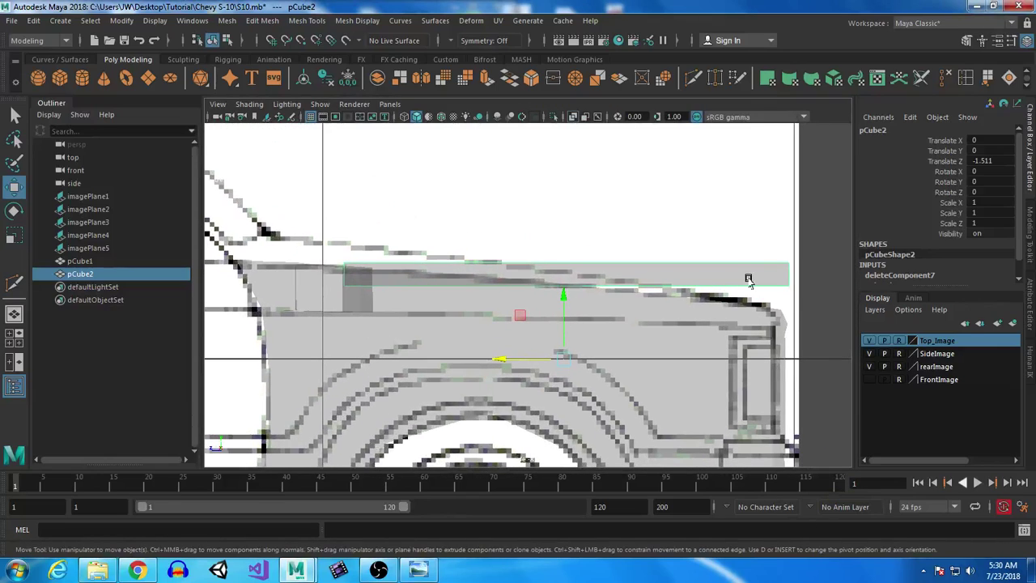
left_click(965, 77)
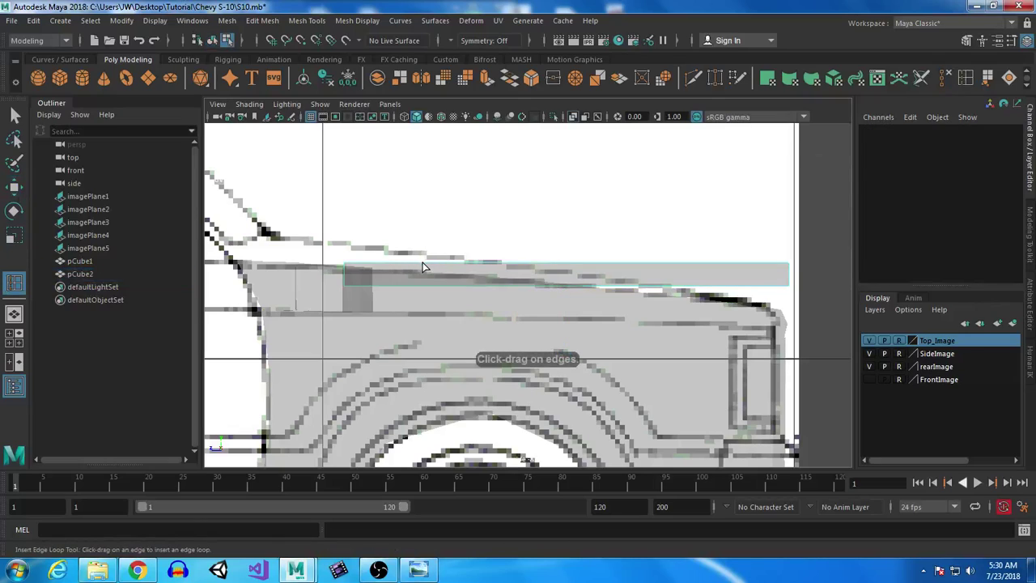
left_click(413, 269)
left_click(421, 269)
left_click(518, 264)
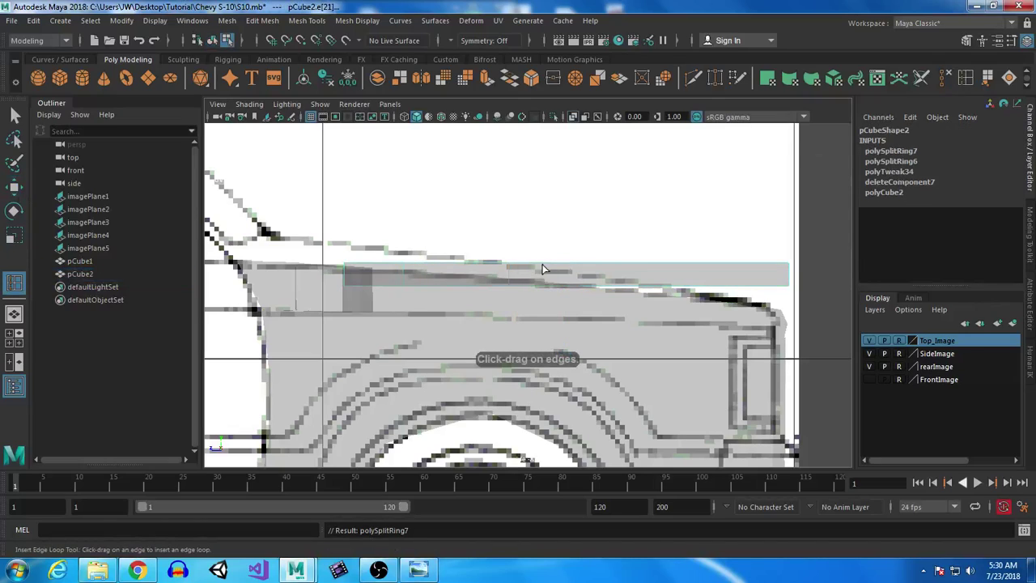
left_click(674, 264)
left_click(704, 264)
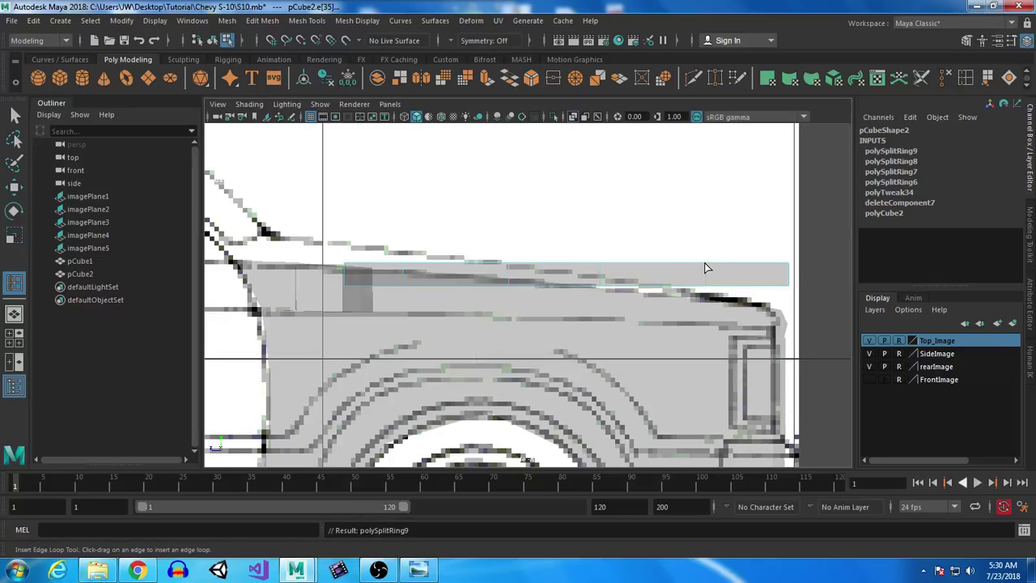
Step: Lower pCube2's vertices so its rear end and first edge loop follow the fender's top line in the side blueprint
left_click(16, 115)
right_click_drag(596, 197, 533, 203)
left_click_drag(468, 327, 473, 329)
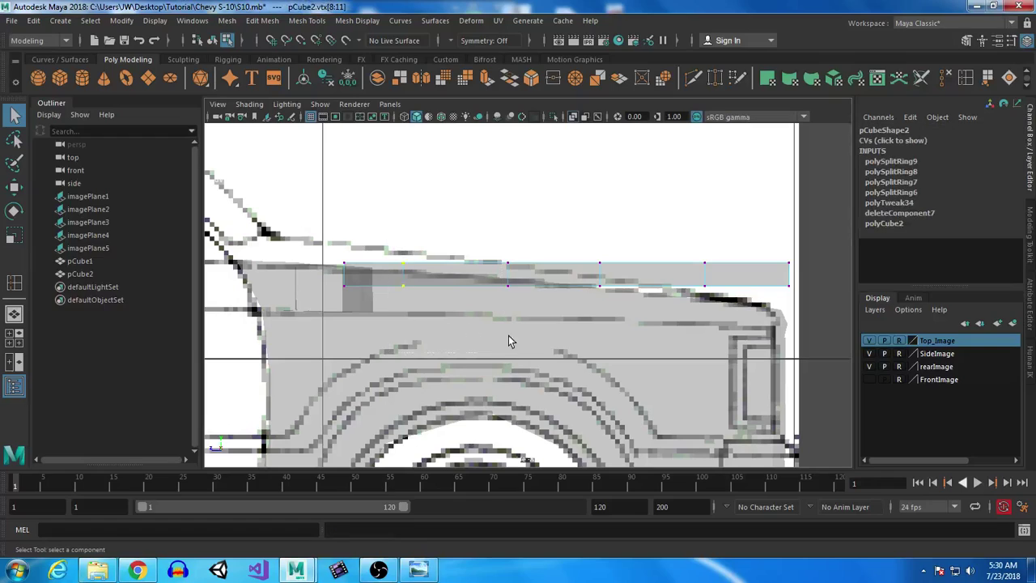
left_click_drag(392, 215, 808, 322)
key("w")
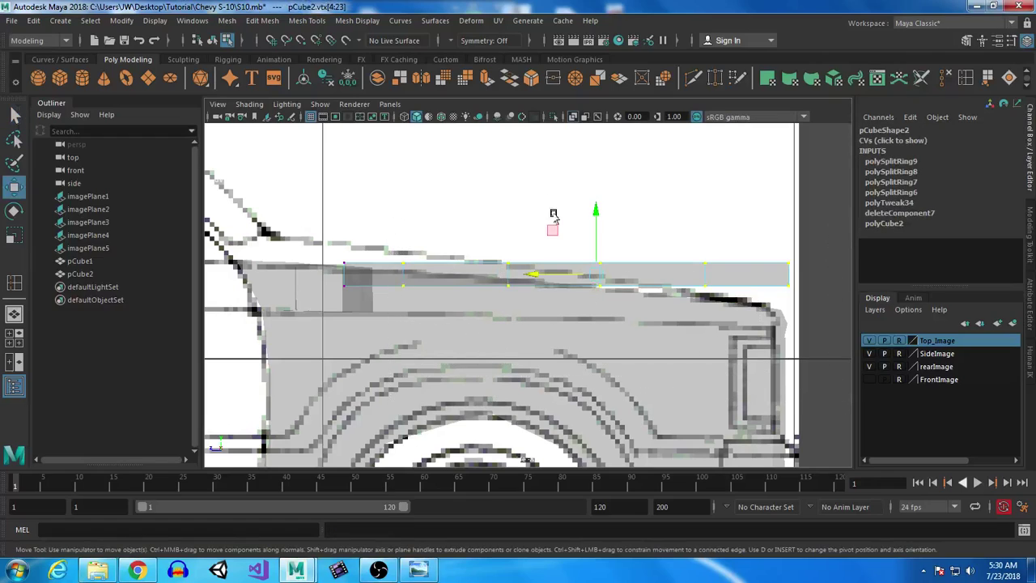
left_click_drag(594, 212, 592, 212)
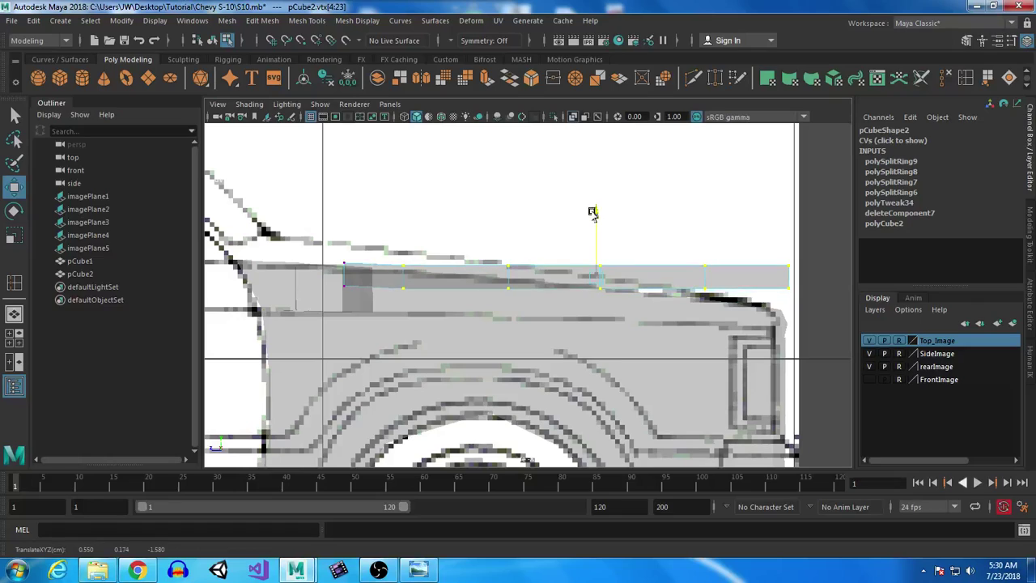
left_click_drag(316, 214, 852, 340)
left_click_drag(568, 211, 568, 214)
Step: Lower pCube2's remaining edge loops progressively toward the front to match the downward slope of the side blueprint
left_click_drag(454, 230, 900, 382)
left_click_drag(647, 212, 646, 223)
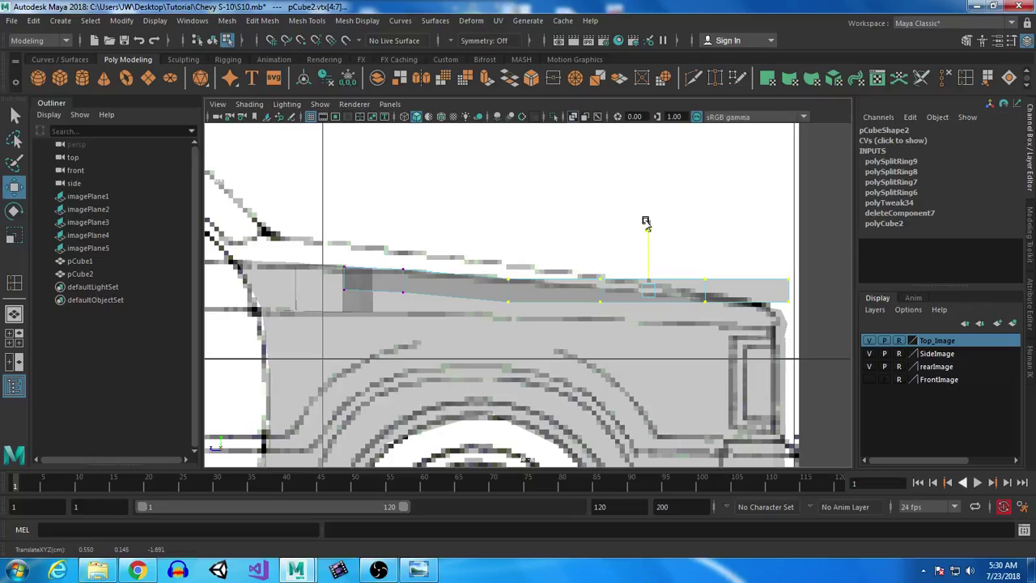
left_click_drag(493, 256, 569, 337, "ctrl")
left_click_drag(692, 228, 689, 236)
left_click_drag(564, 252, 624, 360, "ctrl")
left_click_drag(744, 232, 745, 243)
Step: Lower pCube2's front end slightly and shift its upper front corner vertices onto the blueprint's nose outline
left_click_drag(667, 269, 722, 364, "ctrl")
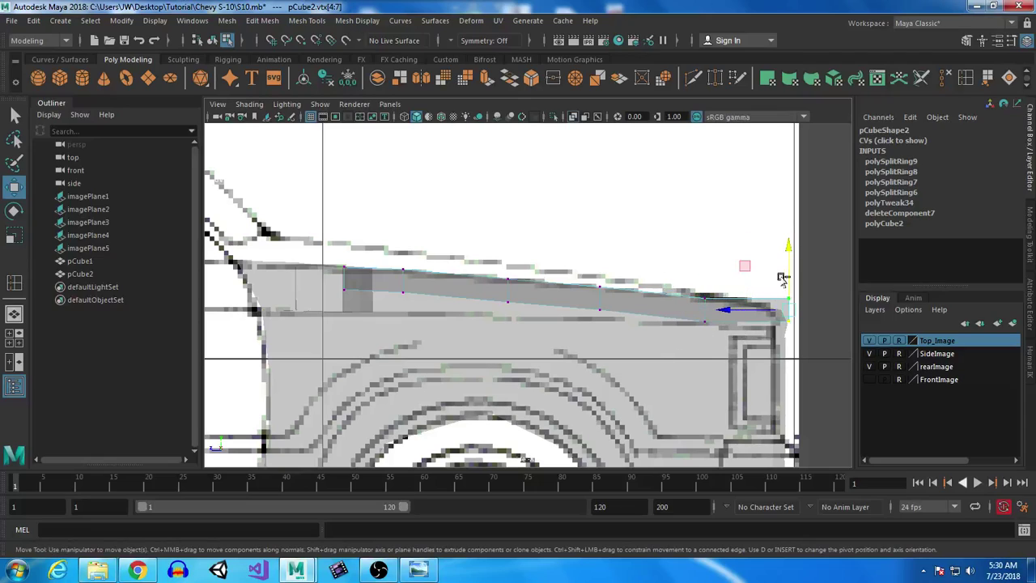
left_click_drag(787, 243, 787, 245)
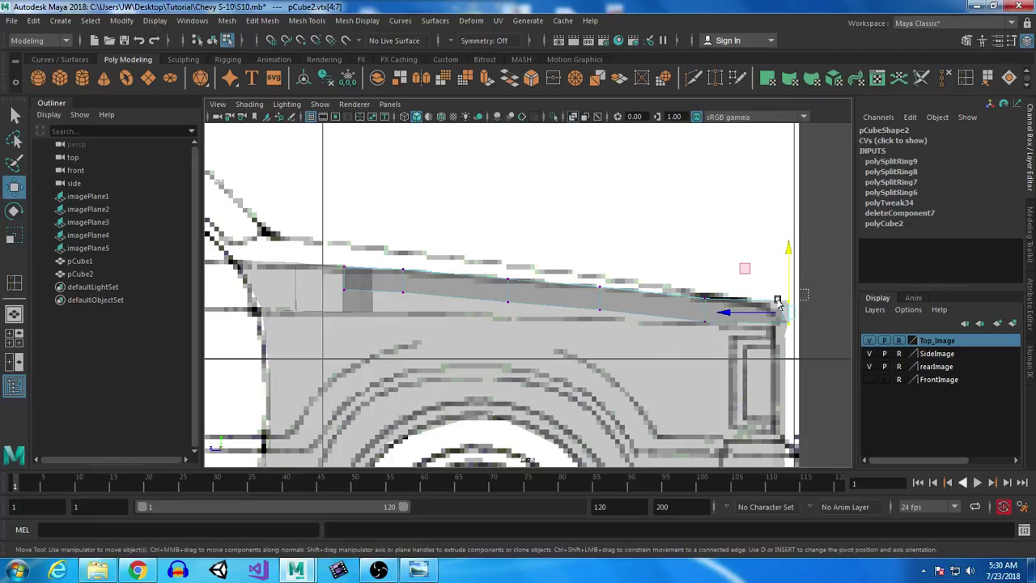
left_click(780, 301)
left_click_drag(803, 293, 783, 308)
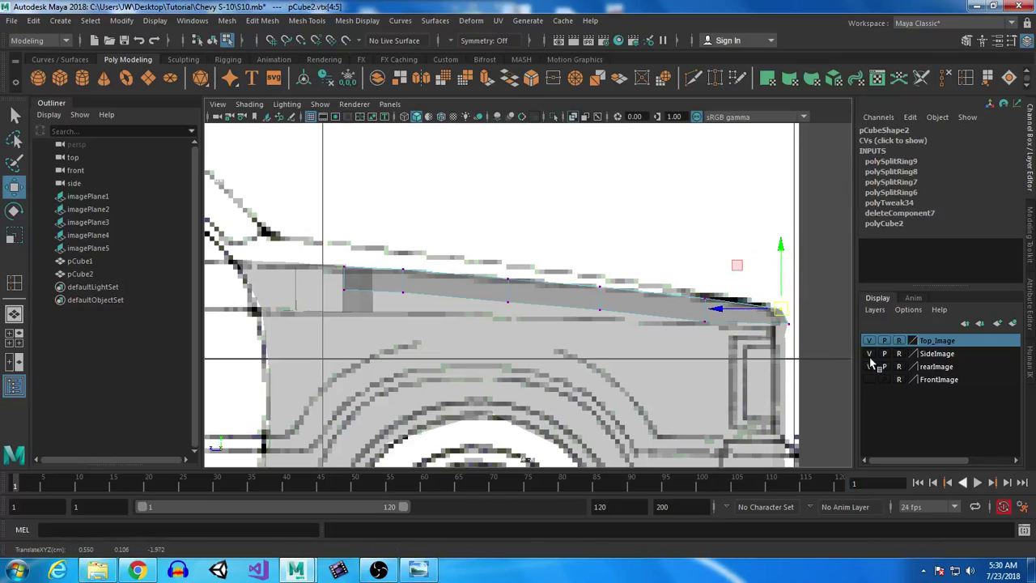
Step: Examine how the sloped pCube2 fits against the fender and cowl in the perspective view
key("space")
key("space")
right_click_drag(694, 324, 454, 279, "alt")
middle_click_drag(454, 279, 637, 223, "alt")
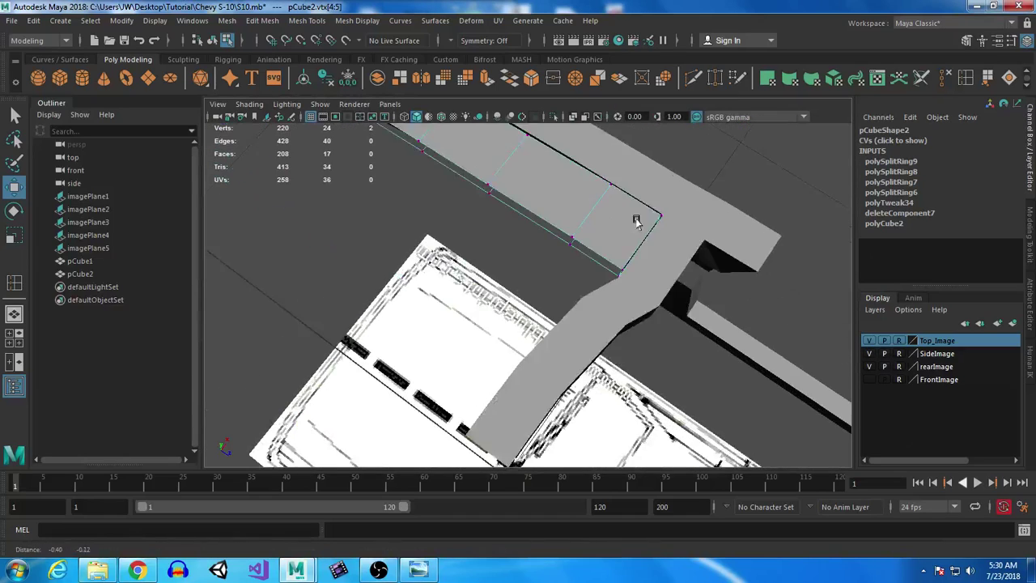
left_click_drag(637, 222, 406, 276, "alt")
right_click_drag(378, 197, 332, 196)
left_click_drag(432, 378, 384, 400, "alt")
scroll(497, 359, "up", 4)
middle_click_drag(497, 358, 561, 389, "alt")
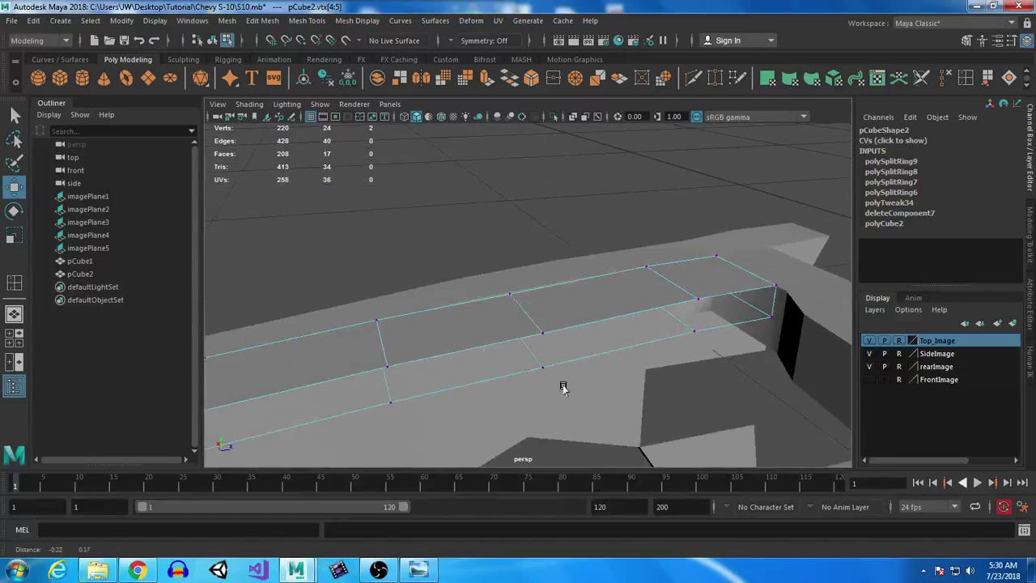
scroll(540, 411, "up", 4)
Step: Shift pCube2's vertices sideways, loop by loop toward the front end, to follow the fender's inner edge
left_click_drag(463, 245, 613, 396)
left_click_drag(551, 296, 710, 324)
mouse_move(450, 395)
left_mouse_down("alt")
mouse_move(485, 375)
mouse_move(423, 381)
mouse_move(439, 400)
left_mouse_up("alt")
mouse_move(462, 337)
left_mouse_down("alt")
mouse_move(451, 331)
mouse_move(447, 343)
left_mouse_up("alt")
middle_click_drag(454, 306, 464, 409, "alt")
right_click_drag(463, 410, 421, 244, "alt")
left_click_drag(424, 221, 652, 488)
left_click_drag(457, 330, 463, 332)
left_click_drag(429, 239, 630, 277, "ctrl")
left_click_drag(458, 378, 457, 378)
left_click_drag(426, 289, 613, 370, "ctrl")
left_click_drag(459, 414, 464, 413)
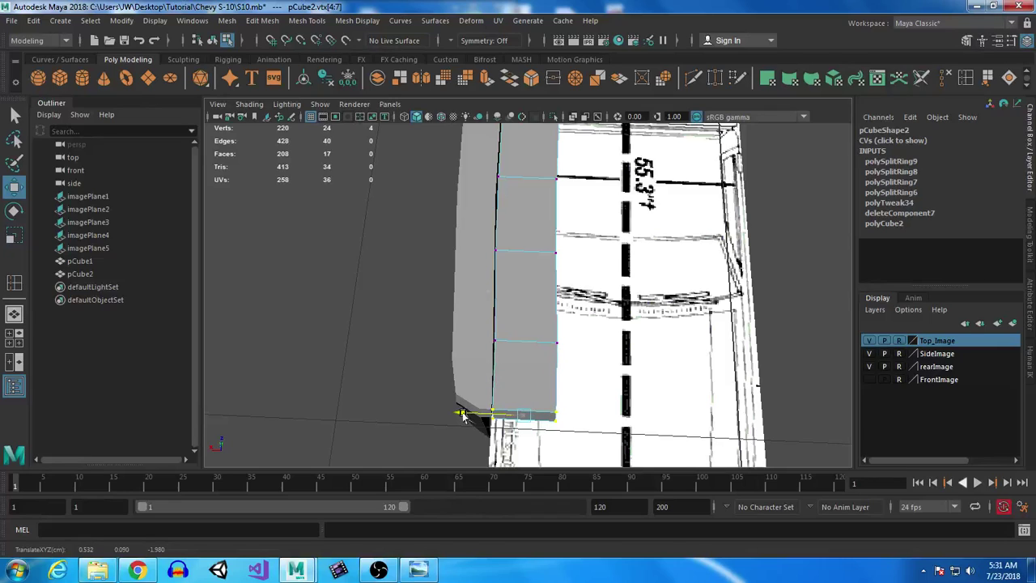
Step: Extrude pCube2's inner border edge loop in the top view and move it toward the hood's centerline
left_click_drag(537, 359, 548, 285, "alt")
right_click_drag(547, 285, 548, 178)
double_click(598, 294)
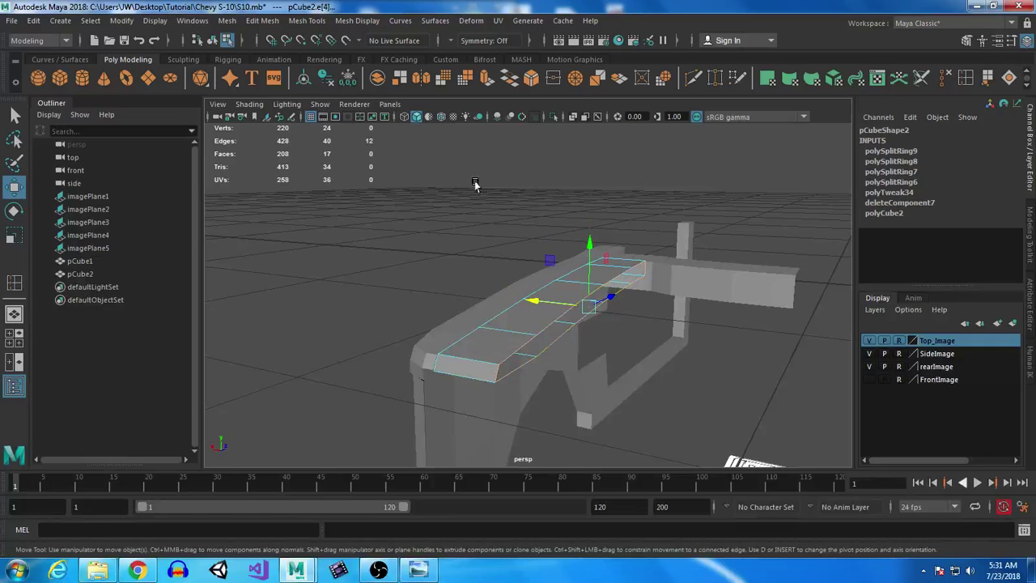
key("space")
key("space")
key("f")
right_click_drag(465, 232, 709, 407, "alt")
middle_click_drag(709, 407, 708, 327, "alt")
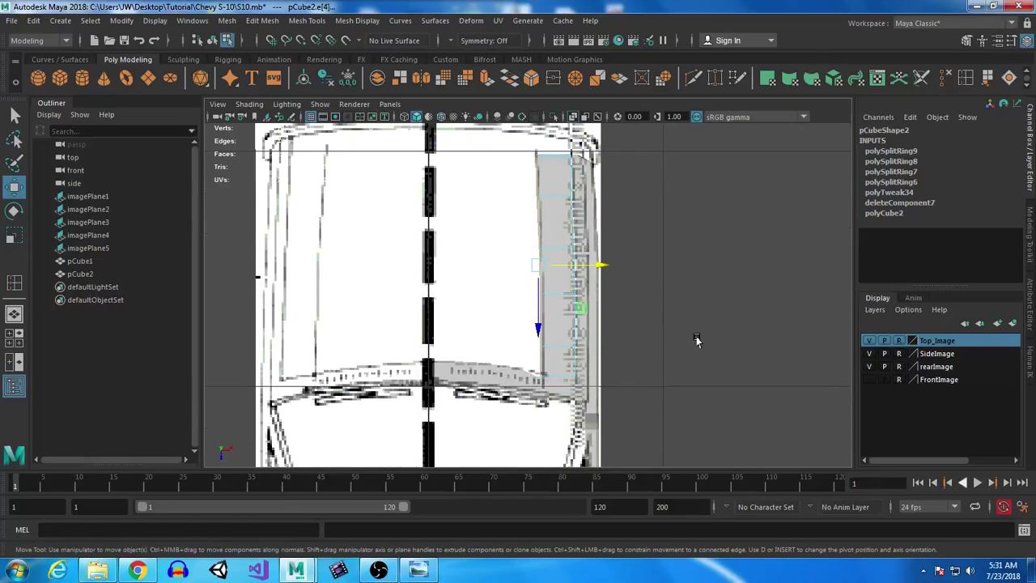
left_click(487, 77)
key("w")
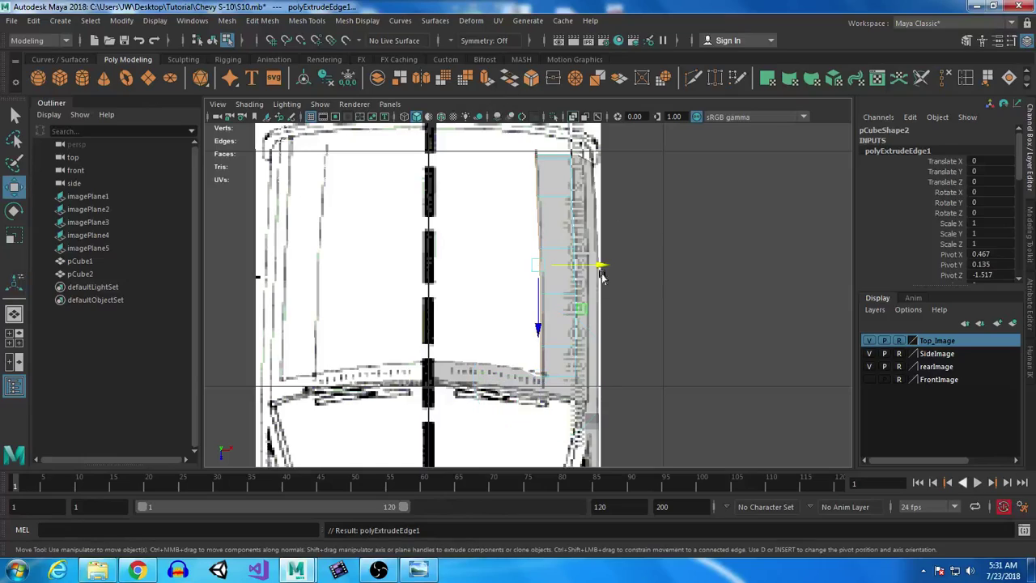
mouse_move(537, 267)
left_mouse_down()
mouse_move(522, 259)
mouse_move(571, 258)
mouse_move(532, 246)
mouse_move(548, 250)
left_mouse_up()
Step: Extrude the hood's inner border three more times up to the centerline and straighten the last edge along it
key("g")
key("w")
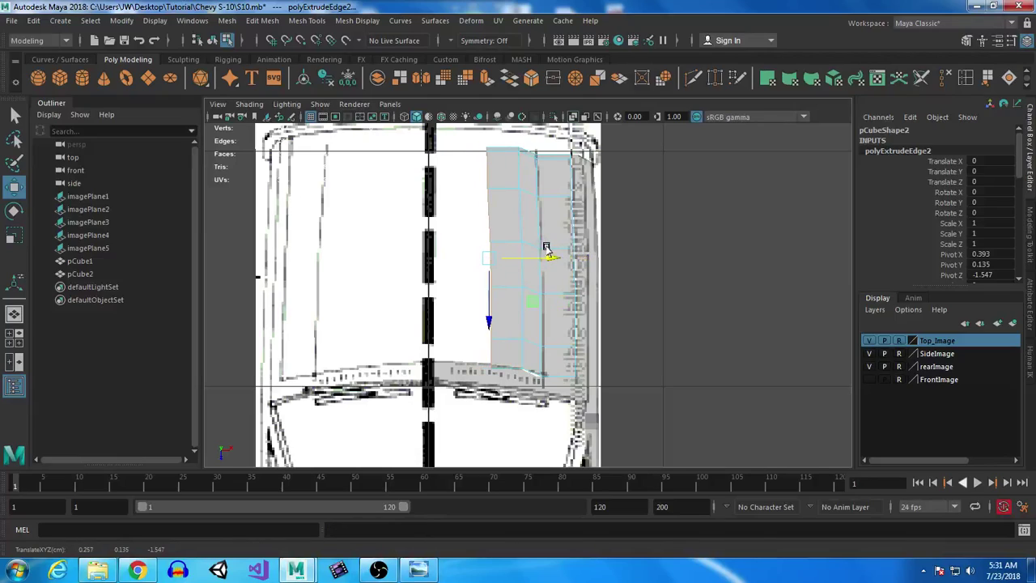
key("g")
key("w")
left_click_drag(548, 251, 515, 251)
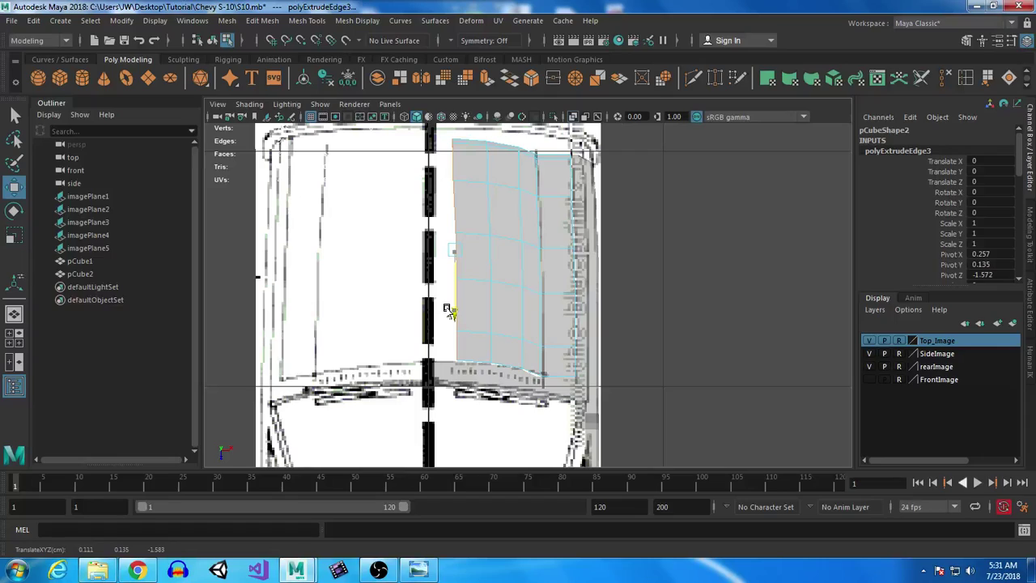
key("g")
key("w")
left_click_drag(521, 250, 399, 255)
key("r")
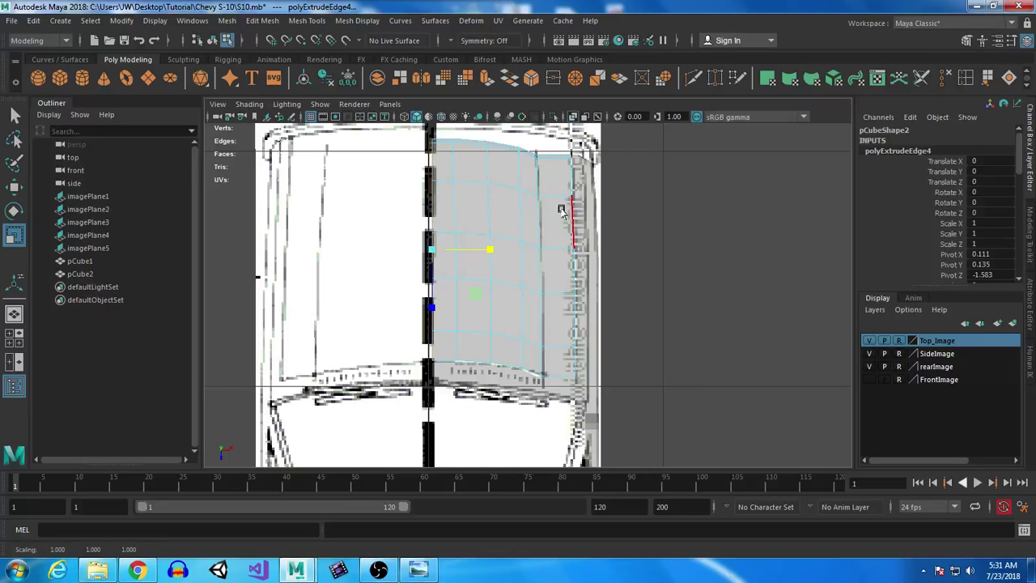
Step: Move pairs of vertices along the hood's front edge forward to form a smooth curve matching the top blueprint
scroll(567, 207, "up", 4)
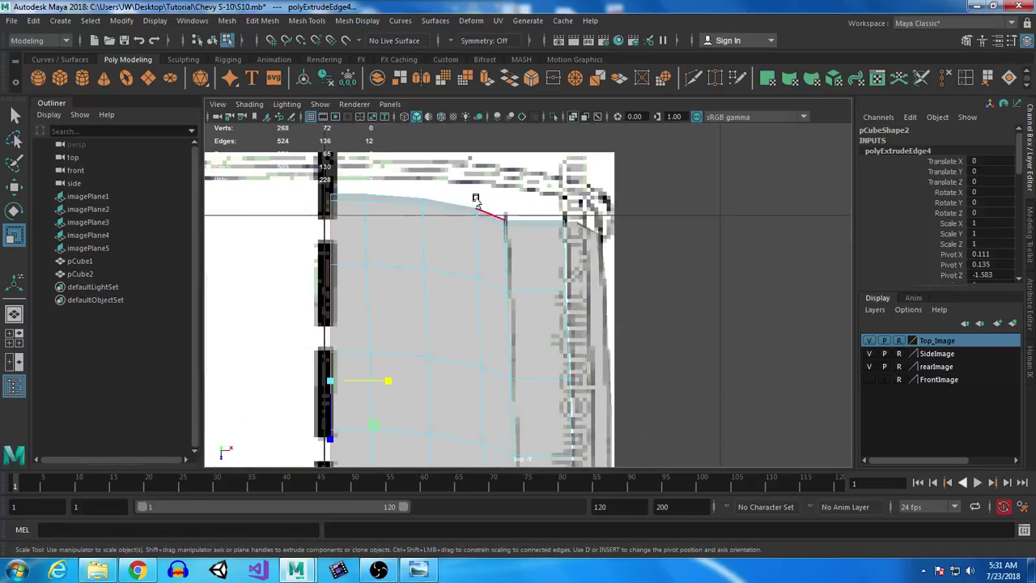
mouse_move(514, 267)
right_mouse_down()
mouse_move(508, 235)
mouse_move(520, 259)
right_mouse_up()
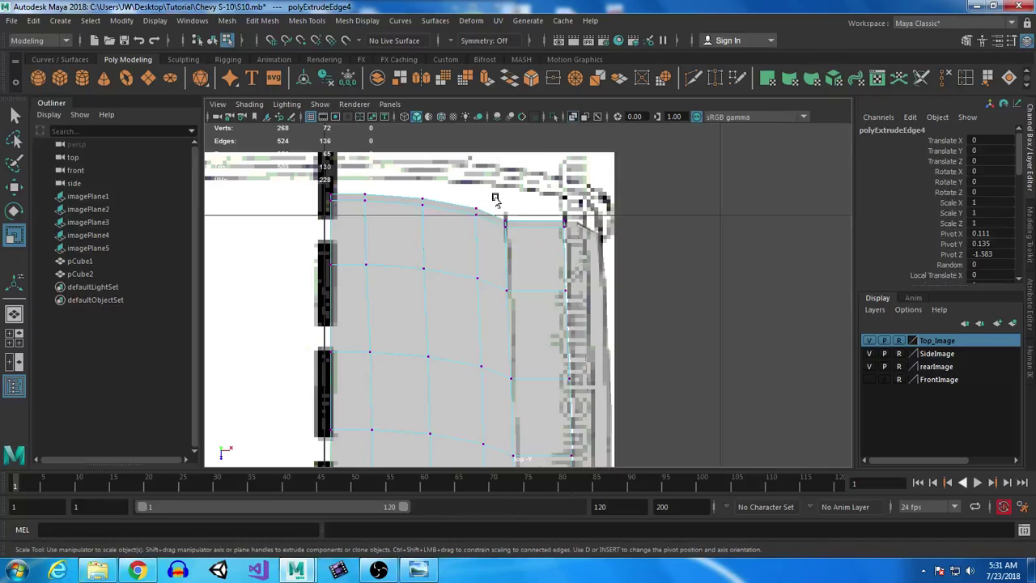
key("w")
left_click_drag(503, 284, 503, 273)
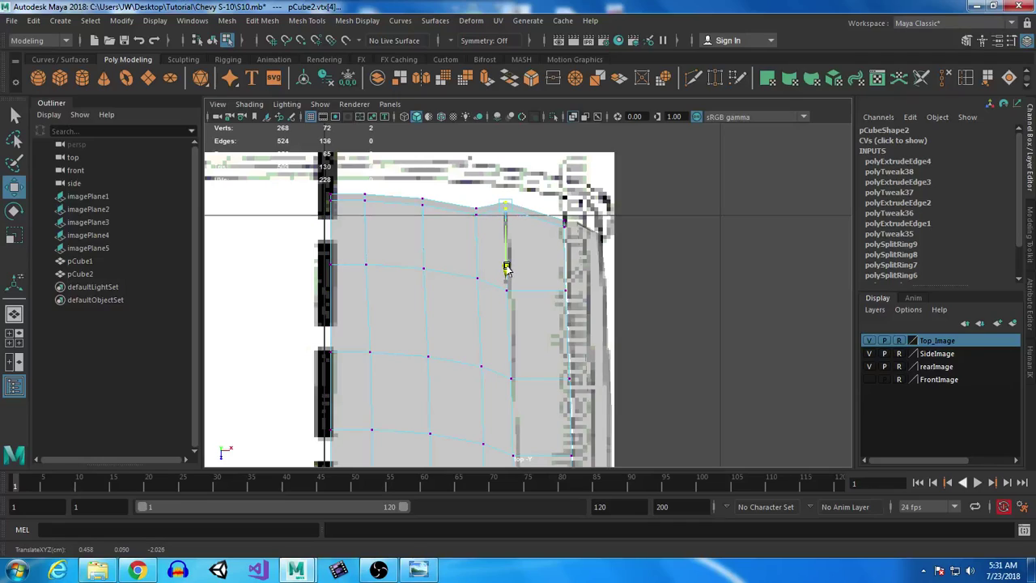
left_click_drag(465, 198, 484, 230)
left_click_drag(476, 275, 476, 264)
left_click_drag(410, 197, 429, 208)
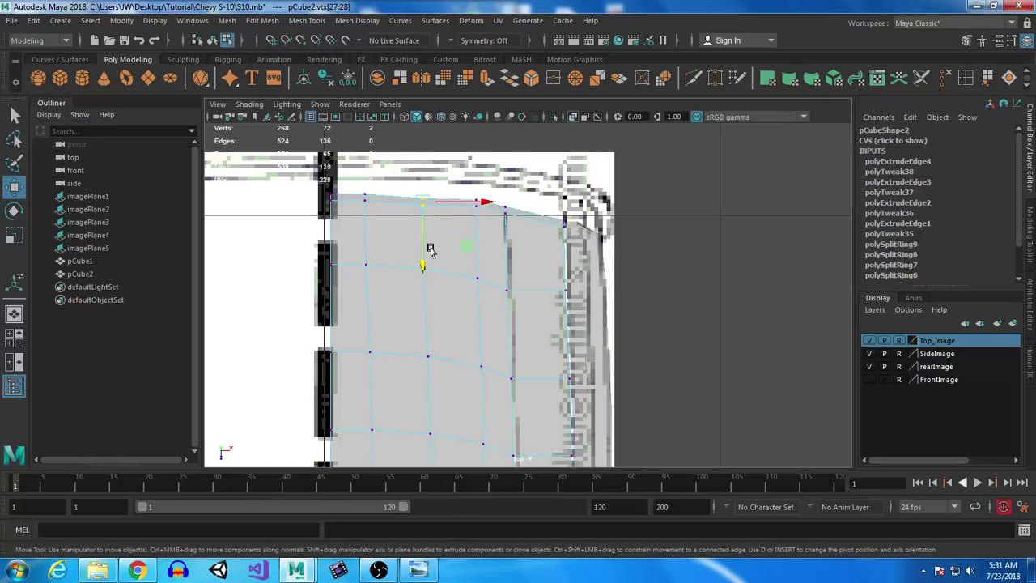
left_click_drag(306, 177, 402, 212)
left_click_drag(346, 261, 346, 260)
left_click_drag(399, 165, 421, 263)
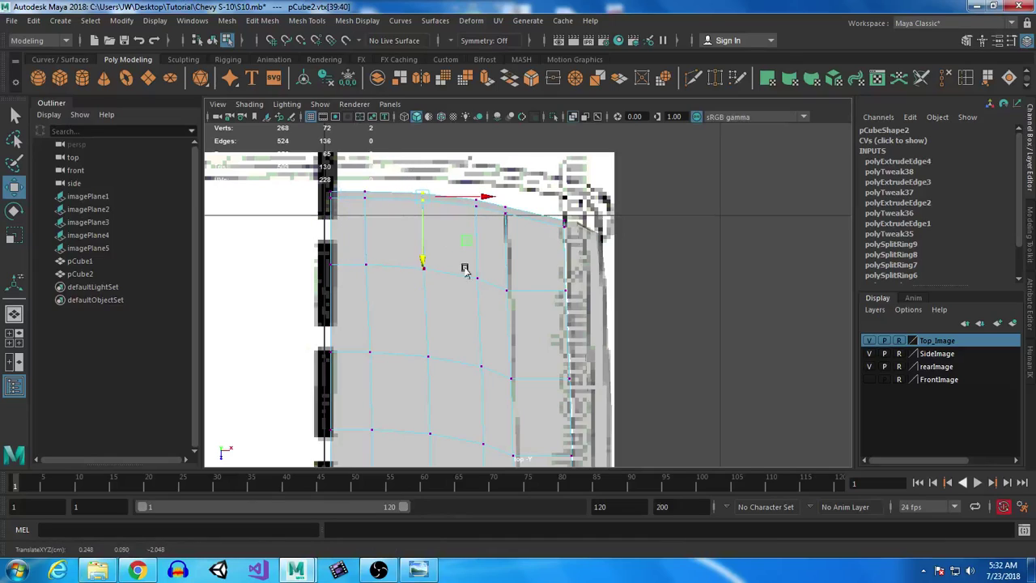
Step: Shift the vertices of the hood's crease loop near the front sideways onto the blueprint's crease line
key("space")
key("space")
left_click_drag(694, 308, 438, 223, "alt")
key("space")
key("space")
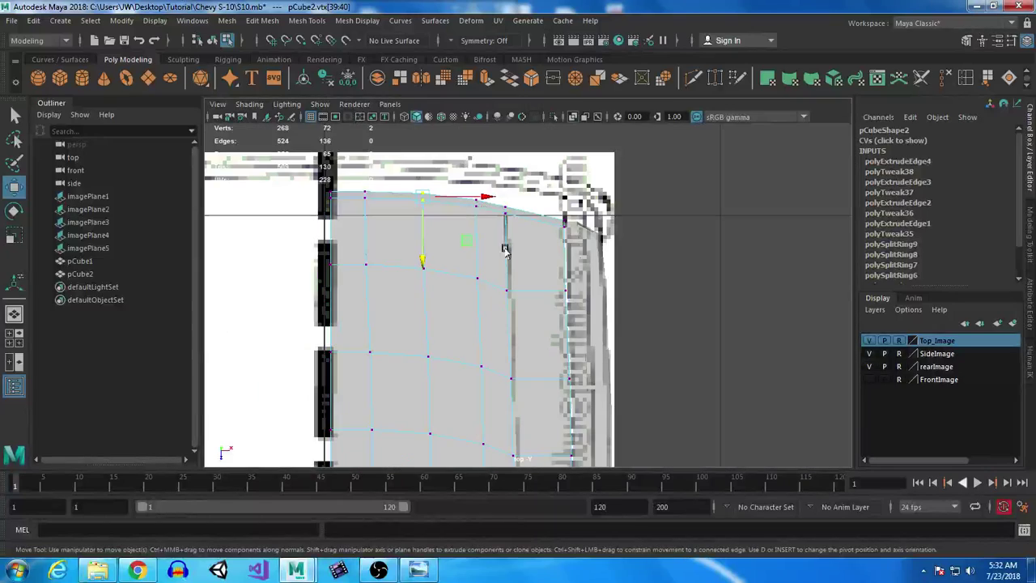
middle_click_drag(608, 311, 584, 172, "alt")
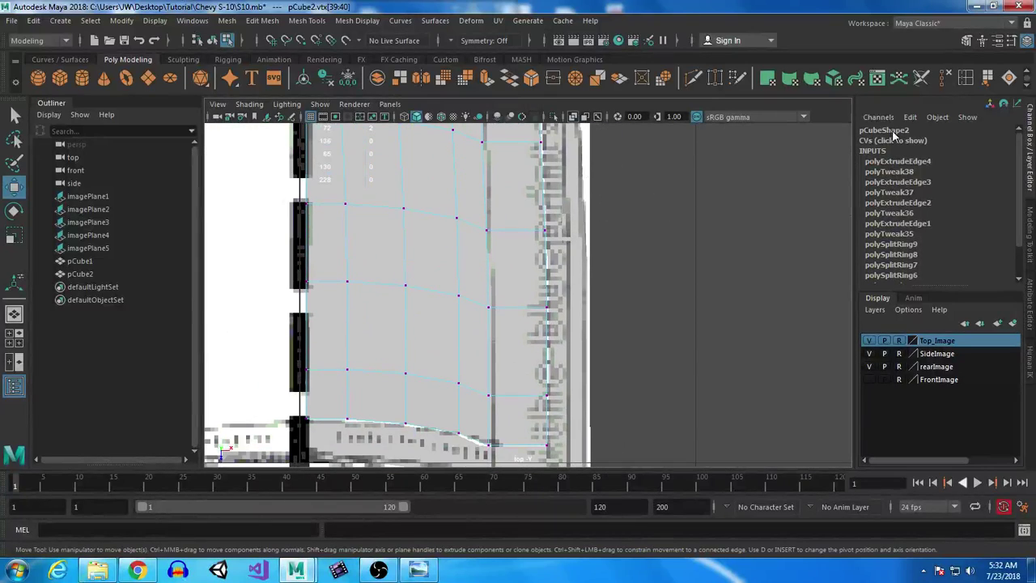
left_click_drag(485, 230, 544, 230)
middle_click_drag(489, 144, 493, 233, "alt")
left_click_drag(493, 243, 549, 232)
left_click_drag(492, 141, 473, 159)
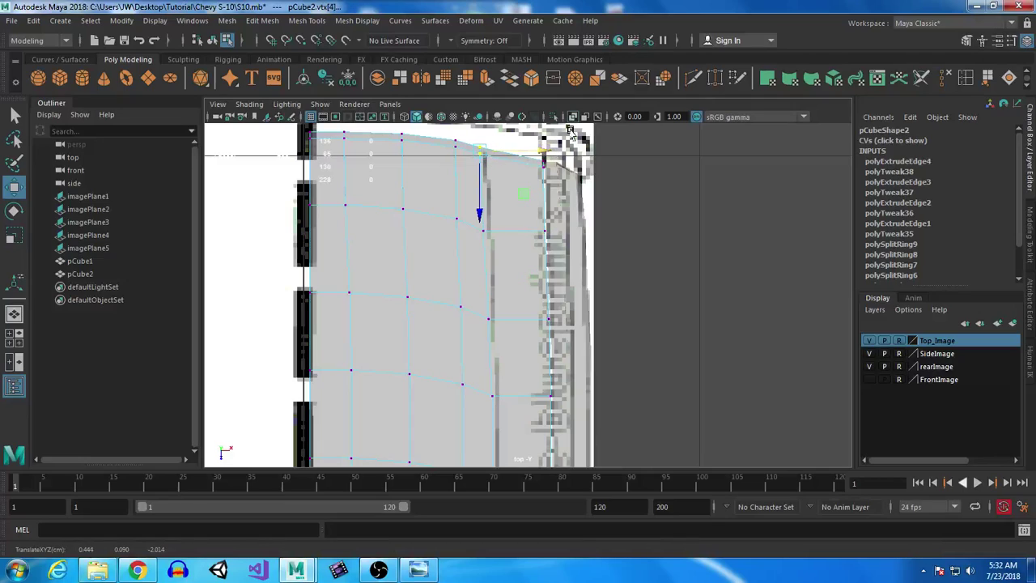
Step: Insert two edge loops close beside the hood's crease line on its outer side
left_click(965, 79)
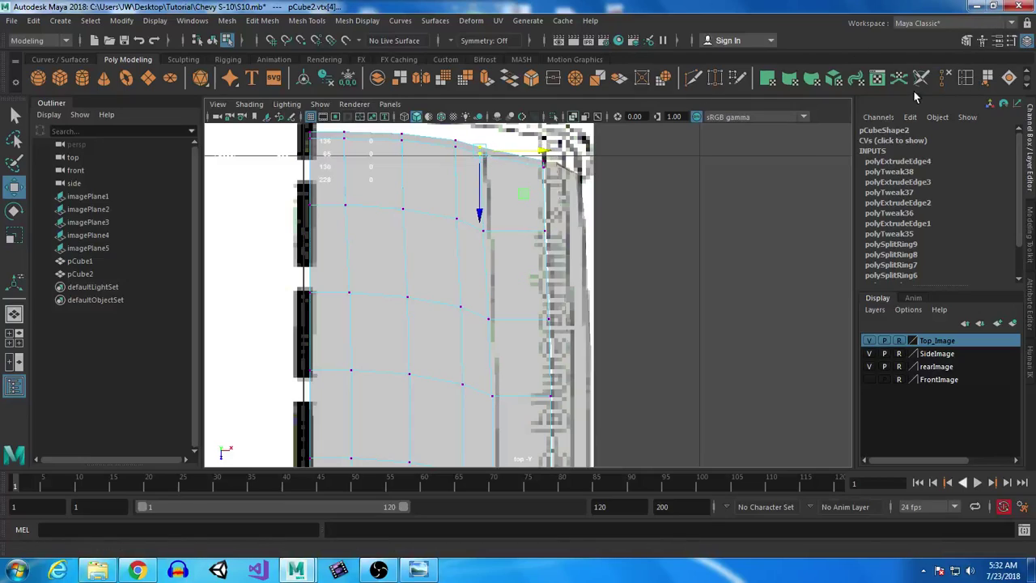
left_click(486, 158)
left_click_drag(480, 159, 484, 169)
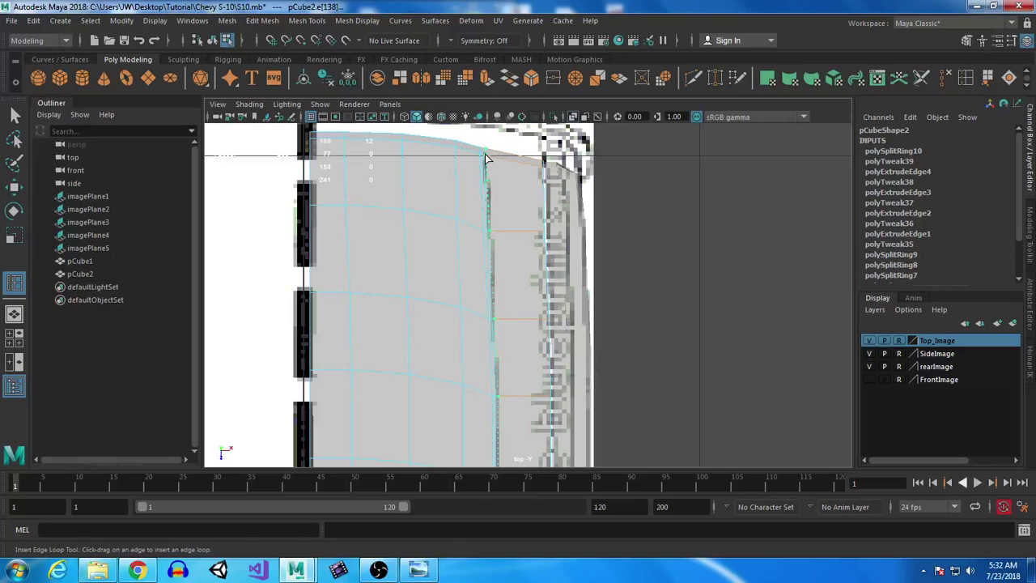
left_click(485, 159)
key("q")
Step: Select all top faces between the crease and the centerline and raise them slightly as the hood's center panel
right_click_drag(386, 196, 386, 232)
scroll(502, 308, "down", 5)
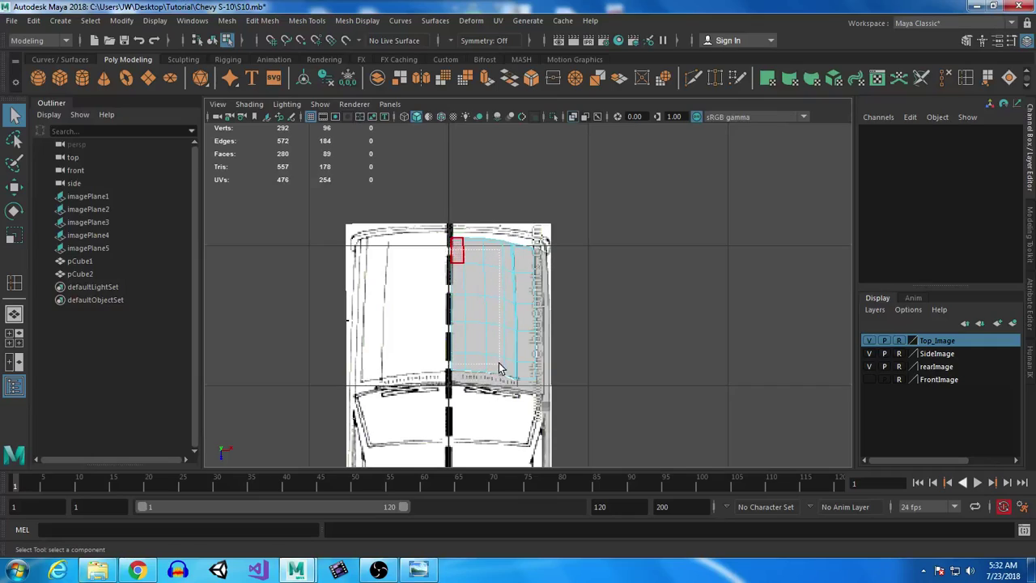
left_click_drag(499, 363, 496, 364)
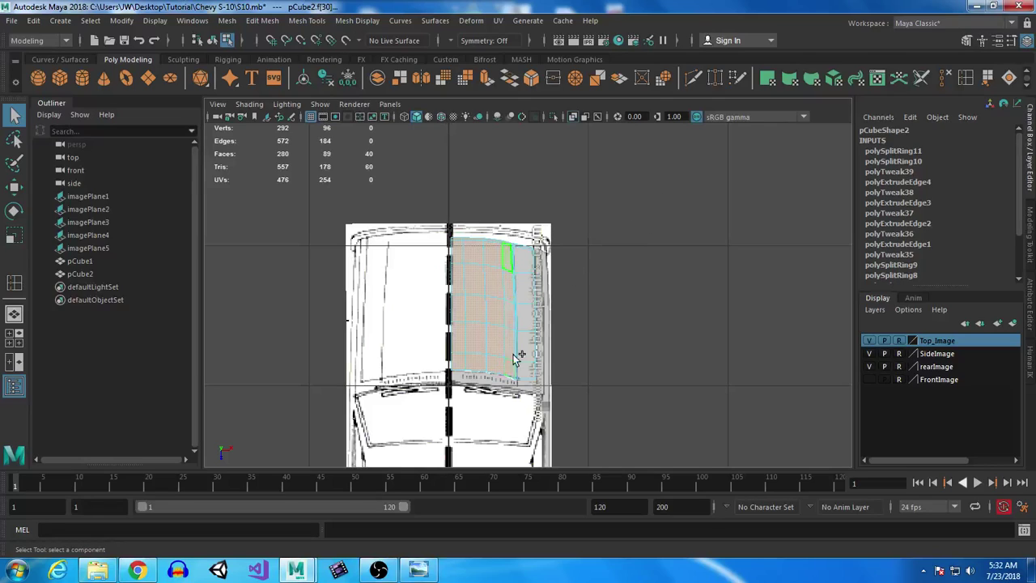
scroll(535, 271, "up", 5)
middle_click_drag(592, 356, 598, 361, "alt")
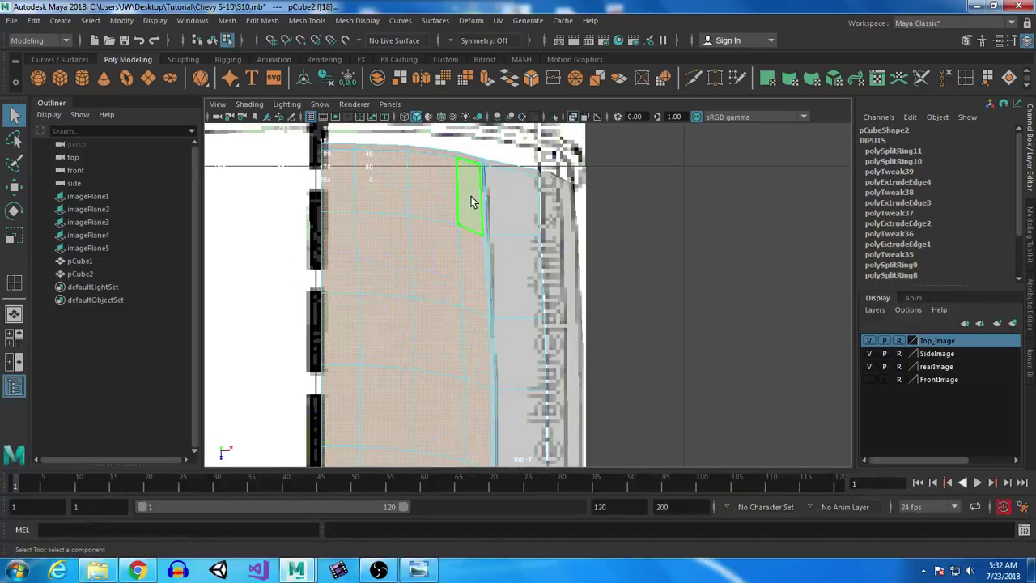
key("space")
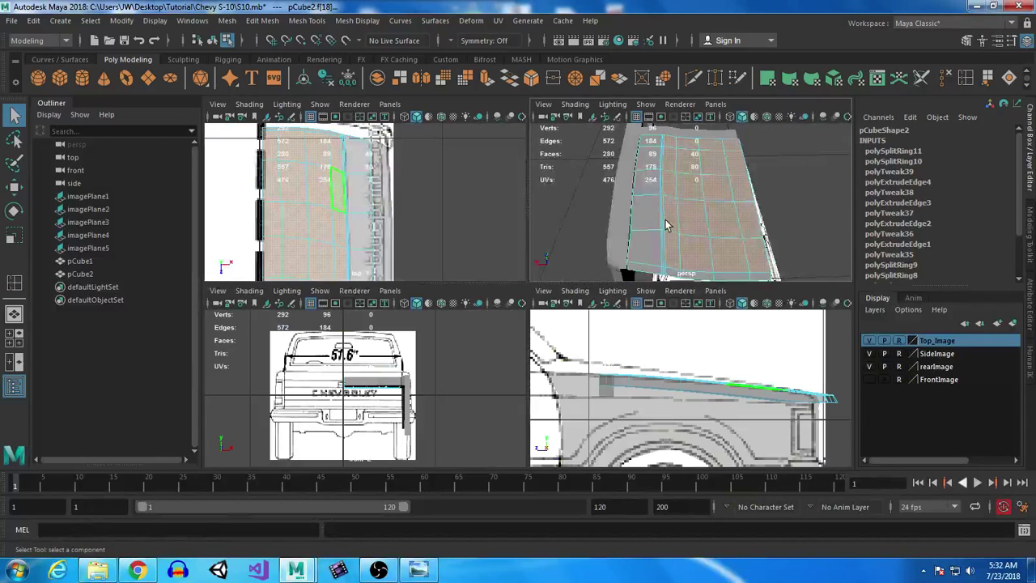
key("space")
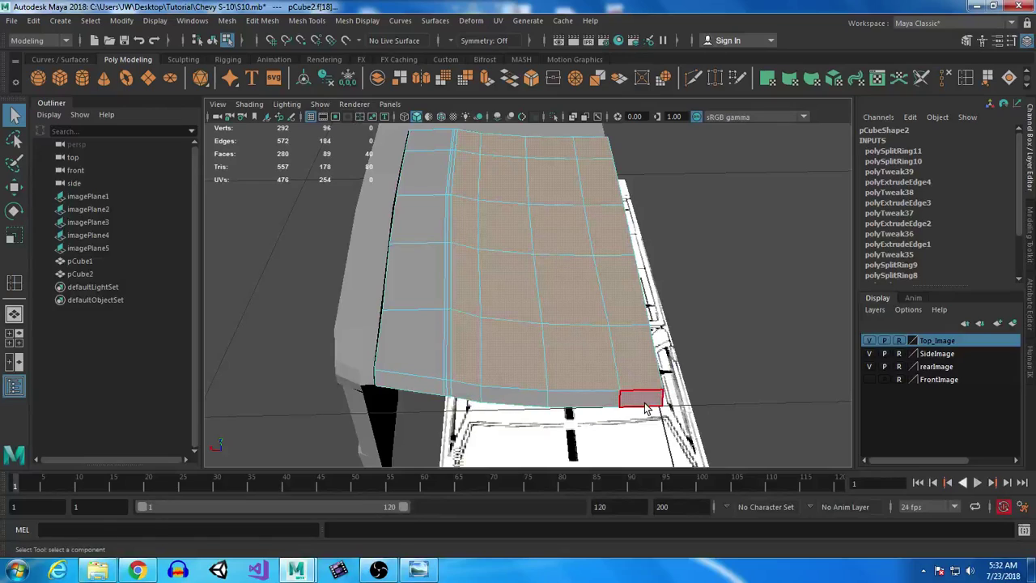
key("w")
left_click(630, 376)
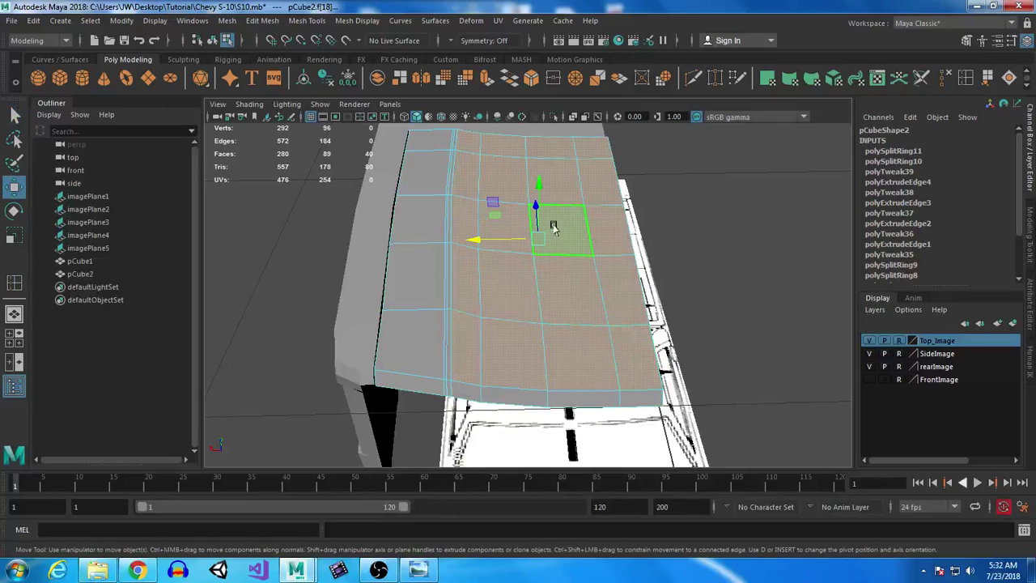
left_click_drag(538, 188, 540, 185)
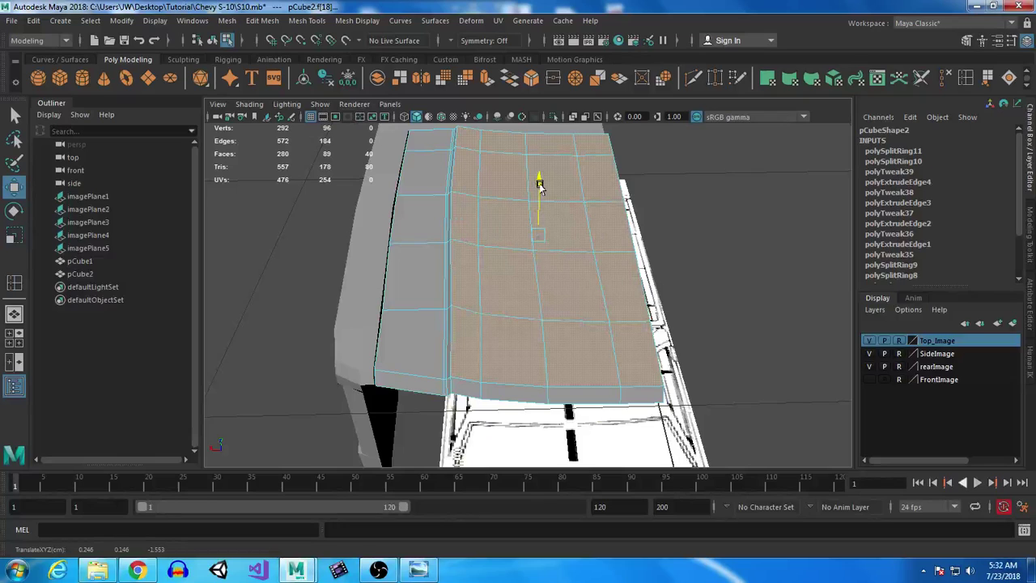
Step: Preview the raised hood panel smoothed, and lower the front row of its top faces slightly
left_click_drag(502, 324, 583, 302, "alt")
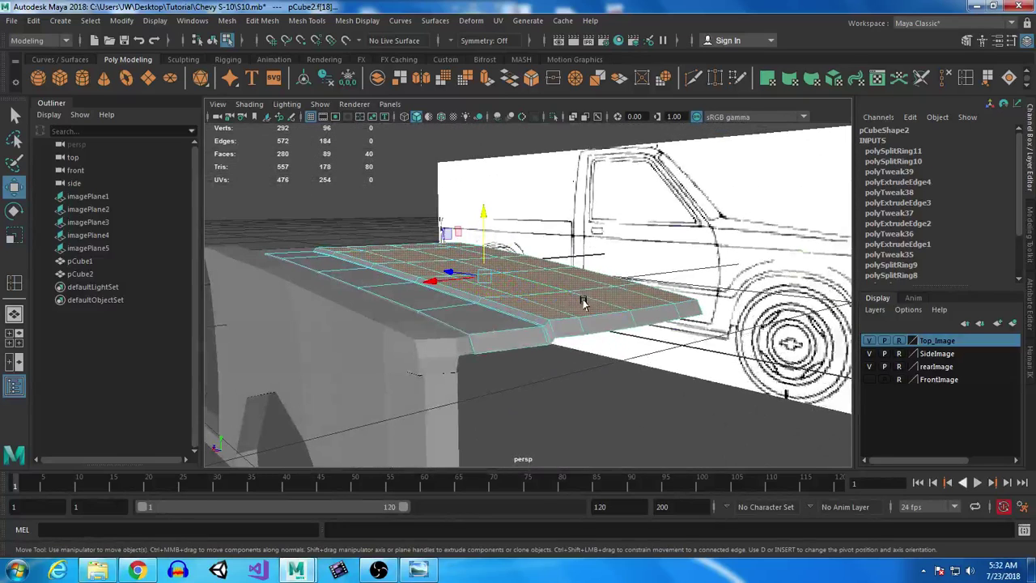
key("3")
left_click(557, 429)
left_click_drag(449, 341, 534, 356, "alt")
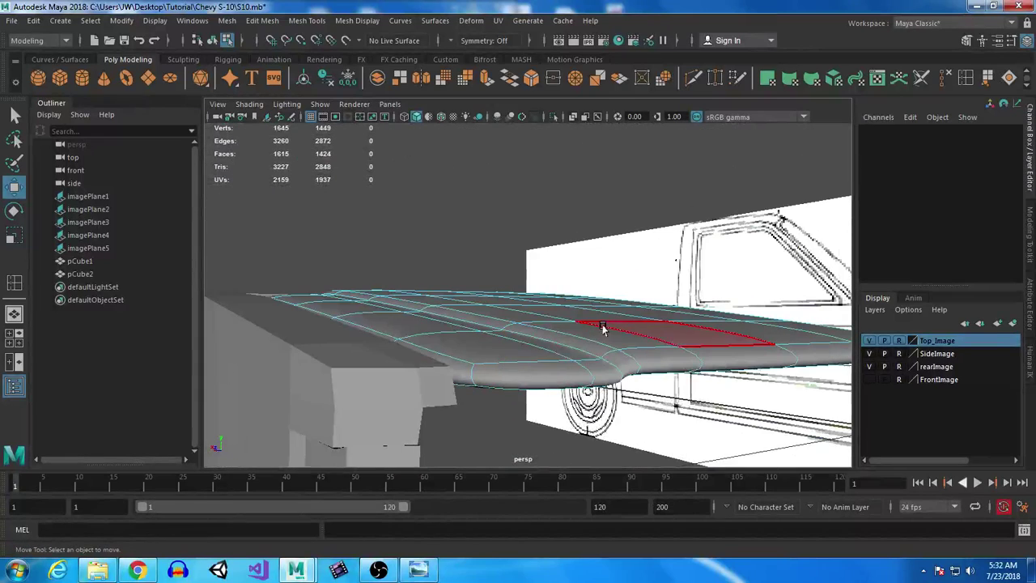
key("1")
left_click(701, 331)
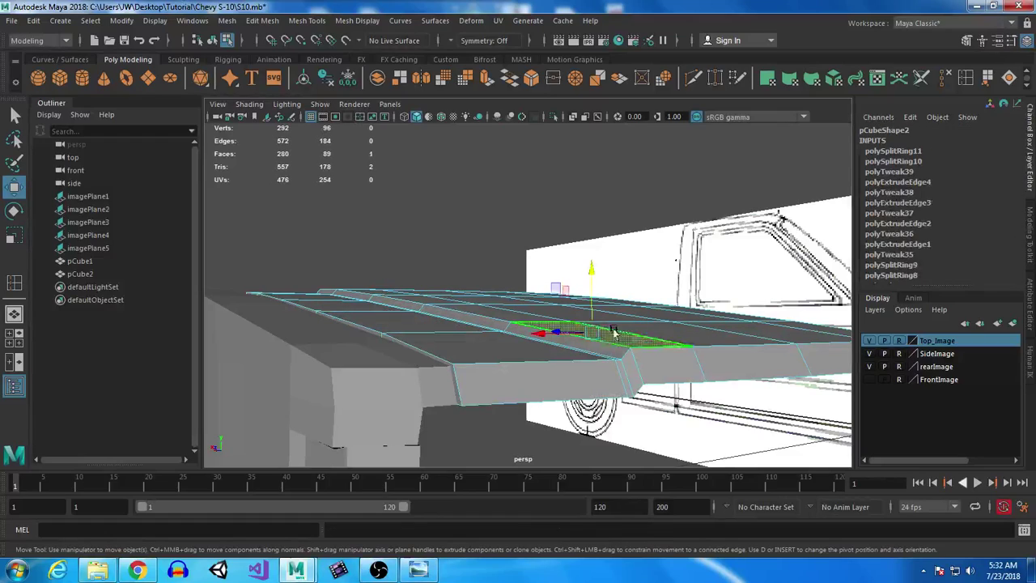
left_click(701, 330, "shift")
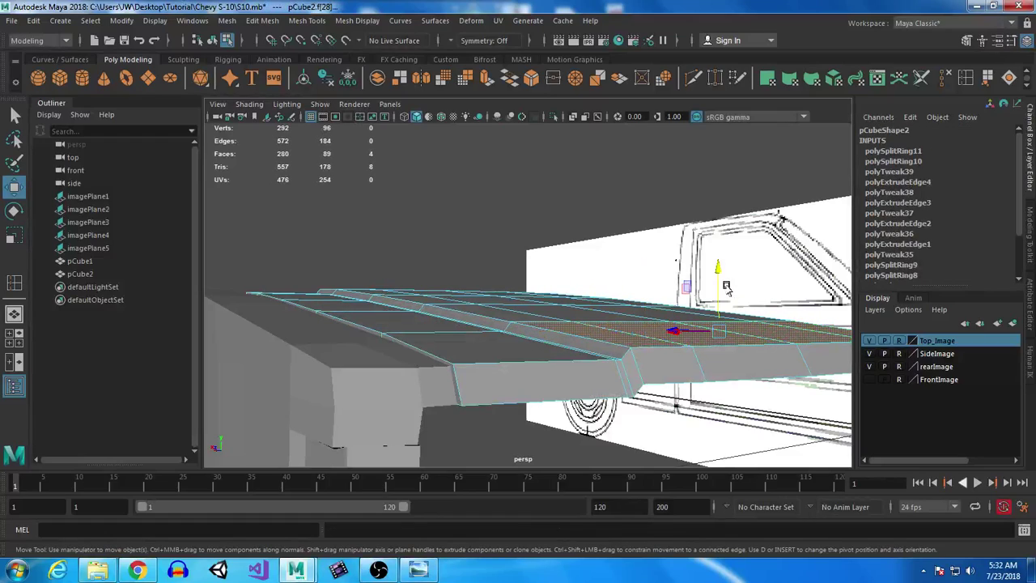
left_click_drag(717, 270, 716, 272)
Step: Lower the raised panel's upper front edges slightly and check the hood's shape with smooth preview
right_click_drag(615, 197, 558, 197)
left_click(655, 349)
middle_click_drag(655, 349, 575, 365, "alt")
double_click(697, 385, "shift")
left_click_drag(569, 330, 570, 337)
key("3")
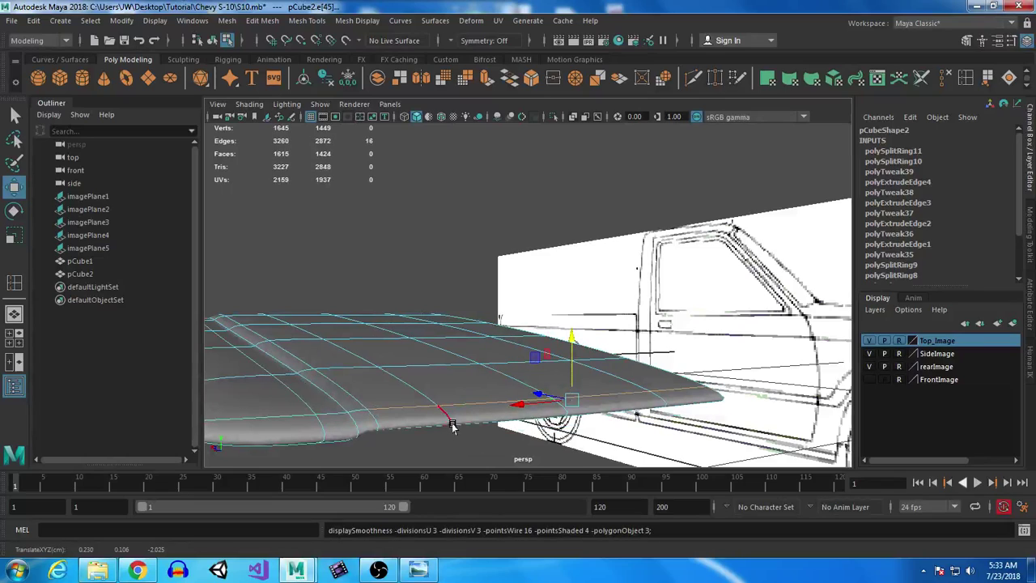
left_click_drag(450, 405, 495, 353, "alt")
key("1")
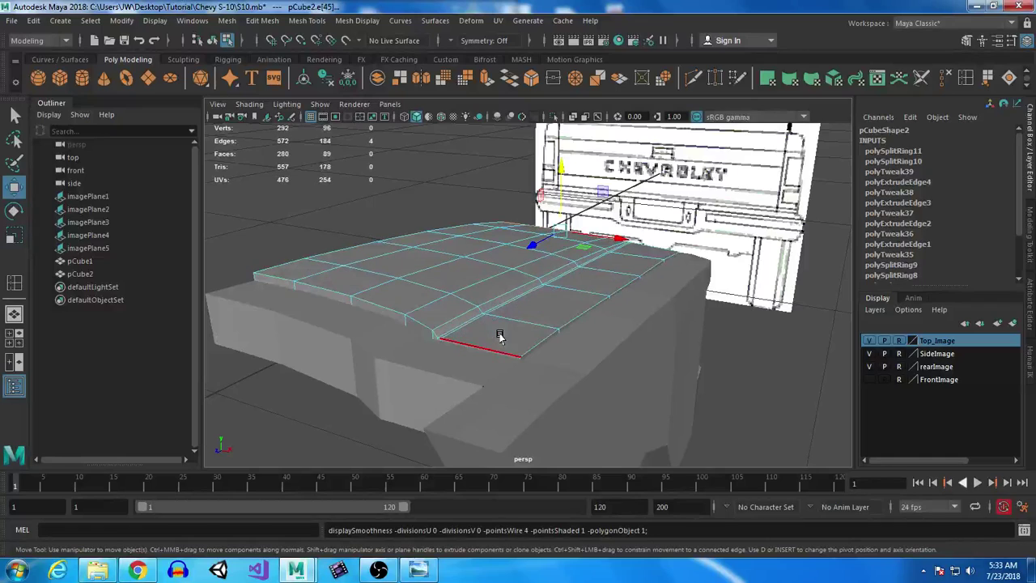
Step: Create a mirrored duplicate of pCube2 across the centerline and combine both hood halves into one mesh
left_click_drag(400, 327, 508, 362, "alt")
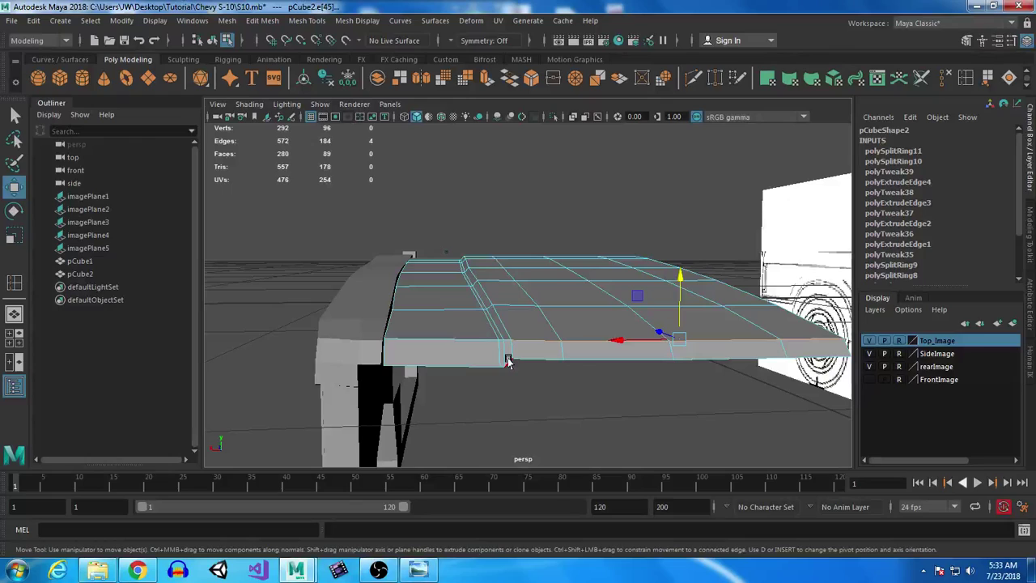
right_click_drag(531, 327, 591, 180)
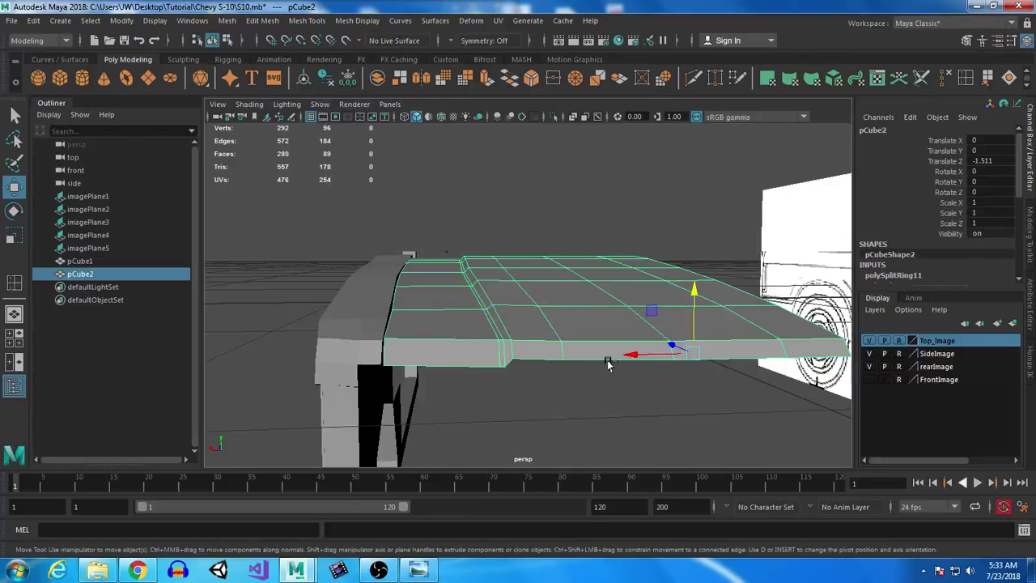
key("ctrl+shift+d")
left_click_drag(613, 362, 562, 345, "alt")
left_click(391, 367, "shift")
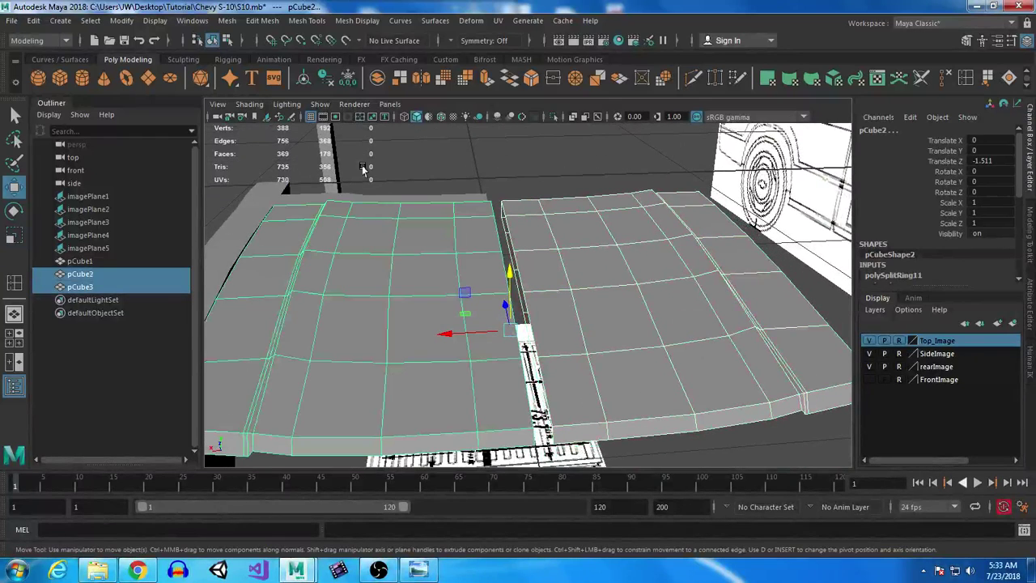
right_click_drag(589, 197, 604, 162)
Step: Select the facing border edge loops of the two hood halves and bridge the center gap
right_click_drag(524, 305, 529, 153)
left_click_drag(538, 330, 560, 318, "alt")
double_click(510, 254)
double_click(498, 254, "shift")
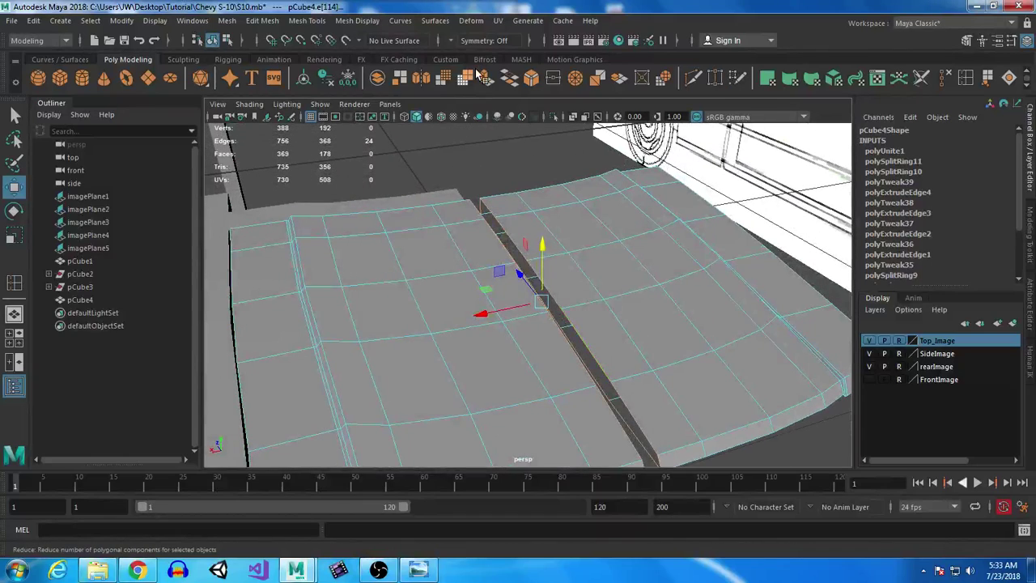
left_click(509, 76)
Step: Delete the two edge loops beside the bridged center strip and check the whole hood with smooth preview
scroll(610, 348, "down", 3)
left_click_drag(610, 348, 528, 305, "alt")
left_click(949, 83)
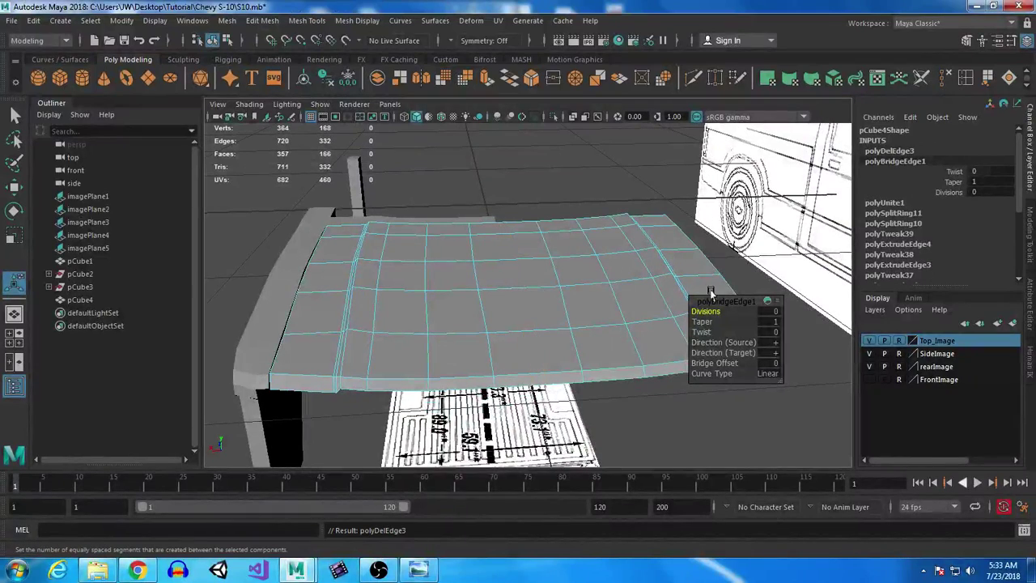
mouse_move(527, 354)
left_mouse_down("alt")
mouse_move(555, 331)
mouse_move(555, 343)
mouse_move(526, 348)
left_mouse_up("alt")
key("3")
left_click(440, 200)
left_click_drag(497, 302, 524, 287, "alt")
key("1")
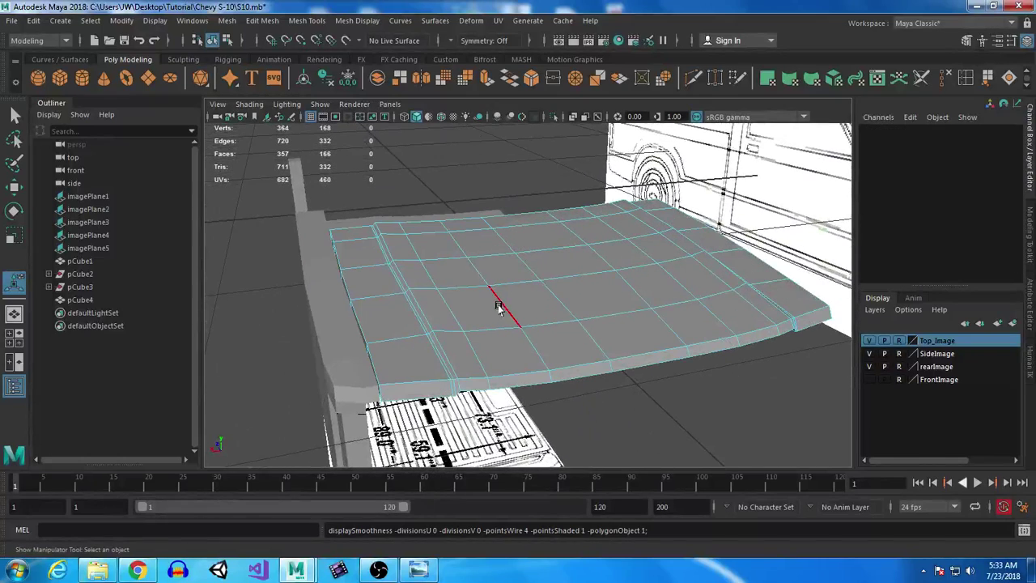
Step: Try to insert an edge loop close to the hood's outer side edge and inspect it with smooth preview
key("g")
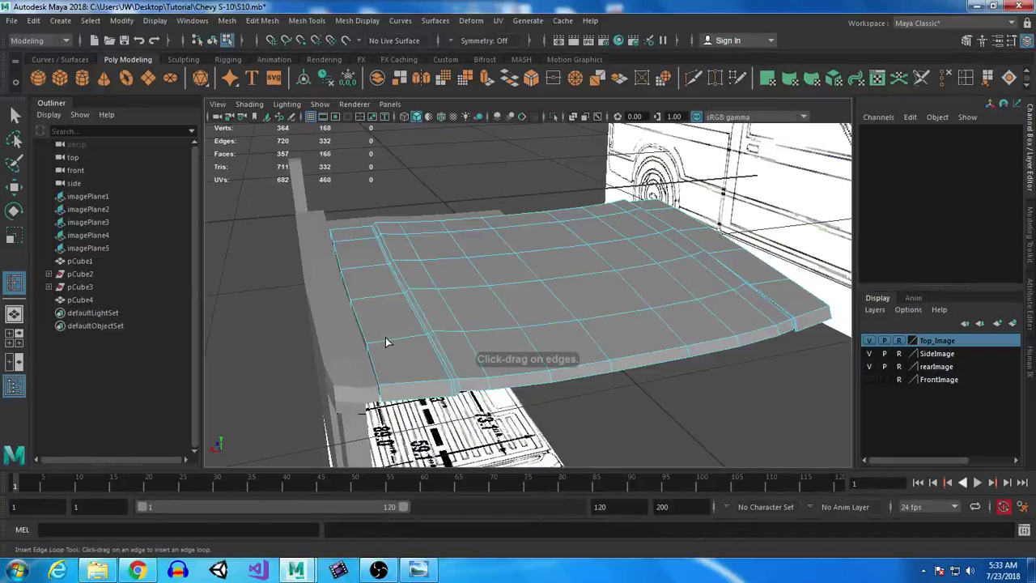
left_click_drag(381, 341, 369, 348)
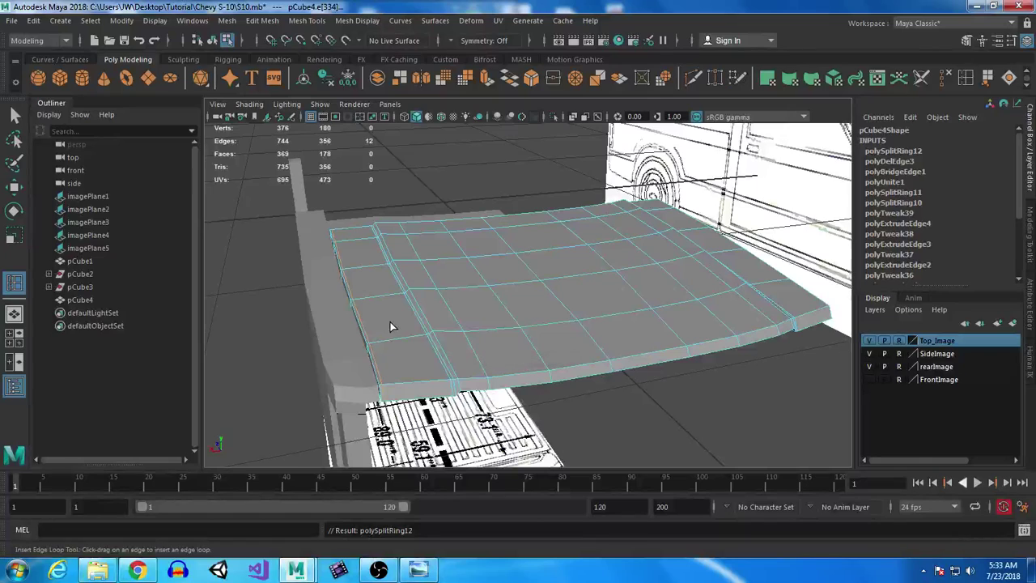
key("3")
left_click_drag(247, 260, 213, 240, "alt")
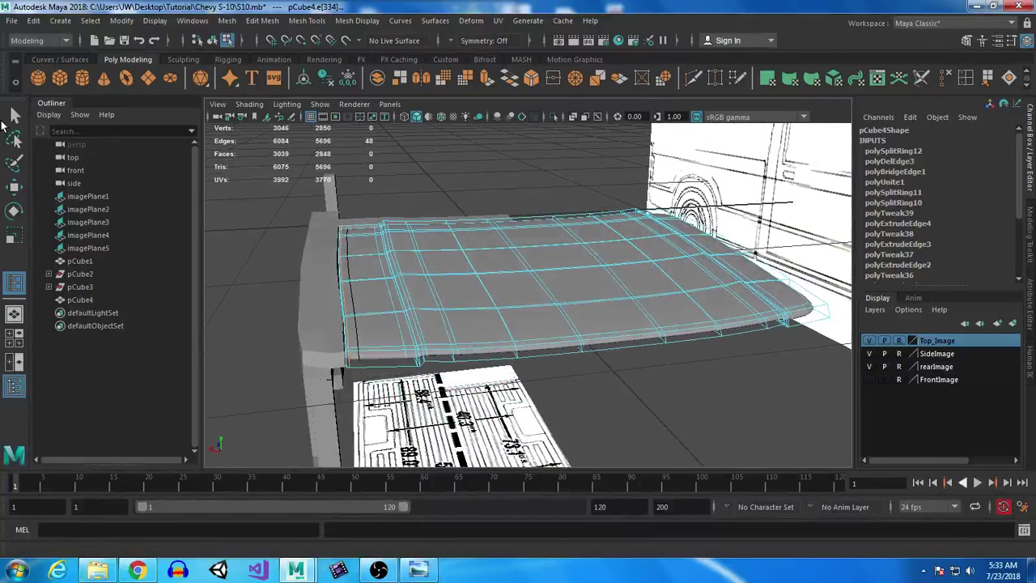
left_click(16, 118)
left_click(263, 243)
right_click_drag(431, 277, 485, 176)
left_click(367, 394)
left_click_drag(367, 394, 331, 399, "alt")
Step: Undo the hood's side edge loop and return the hood to unsmoothed display
key("ctrl+z")
key("ctrl+z")
key("ctrl+z")
key("ctrl+z")
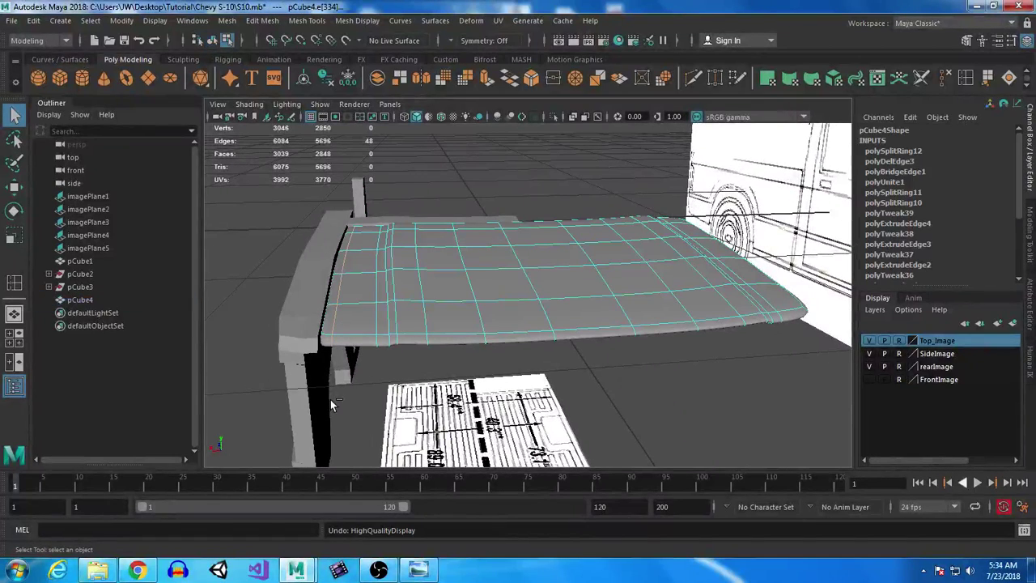
key("ctrl+z")
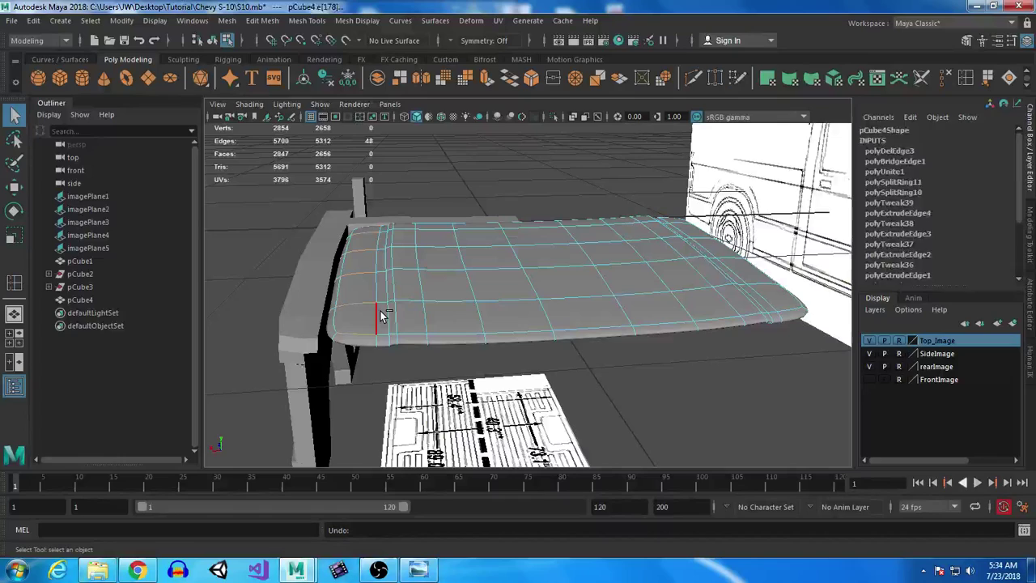
key("ctrl+z")
key("1")
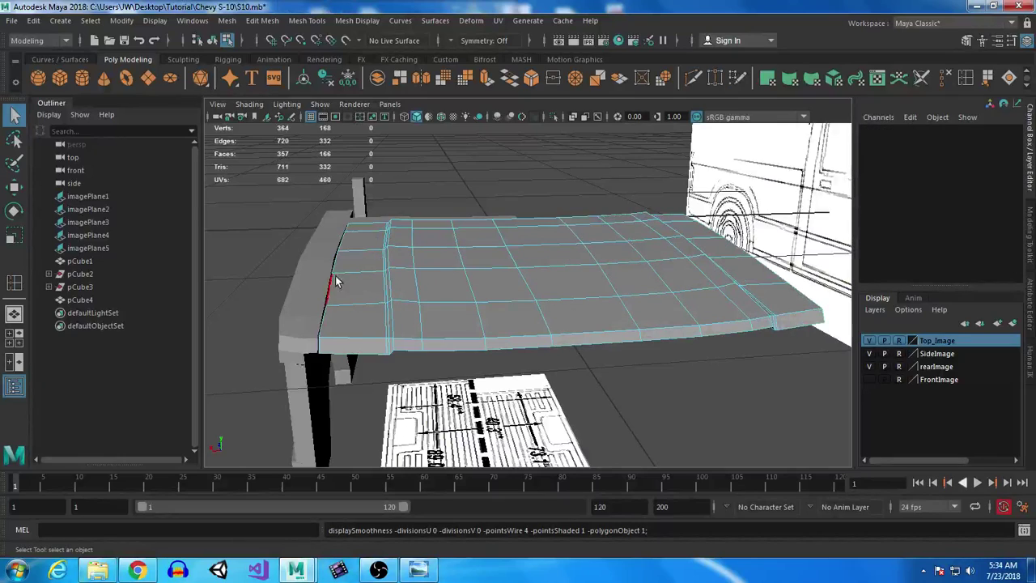
Step: Select the row of edges across the underside of the hood and nudge it slightly vertically
left_click_drag(621, 395, 557, 339, "alt")
left_click_drag(304, 247, 336, 263, "alt")
left_click(373, 210)
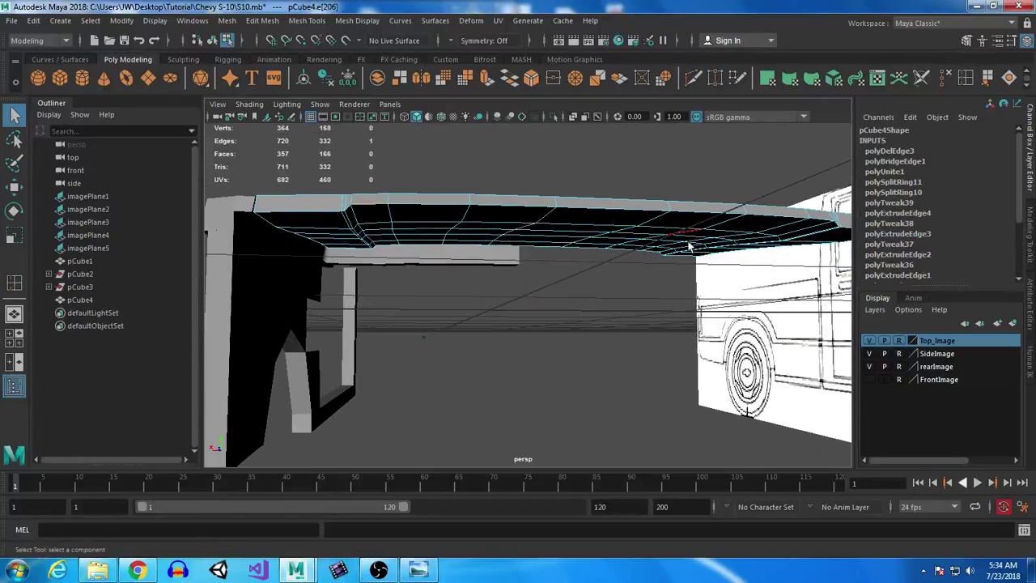
left_click_drag(683, 231, 719, 235, "alt")
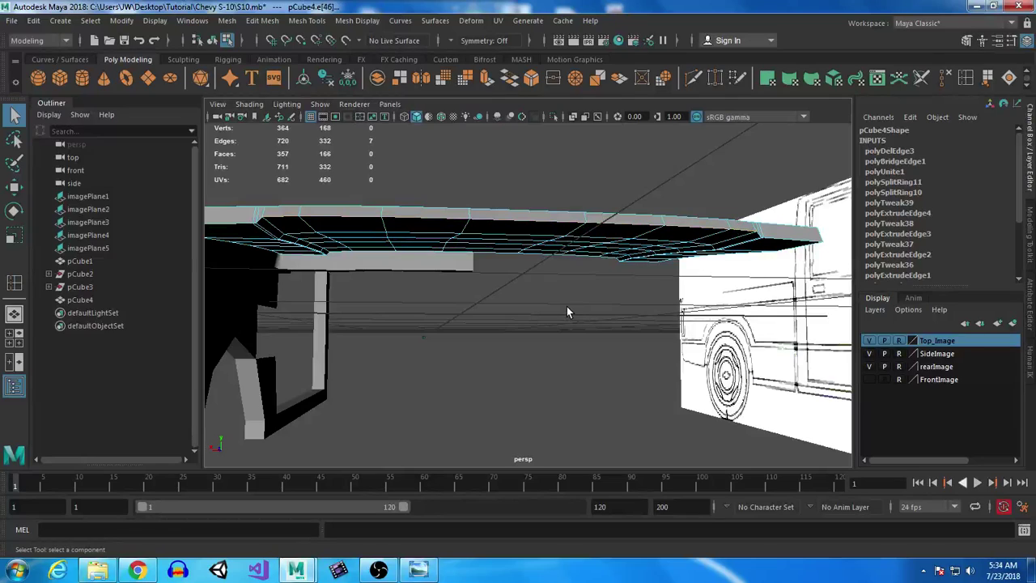
key("w")
left_click_drag(527, 170, 526, 169)
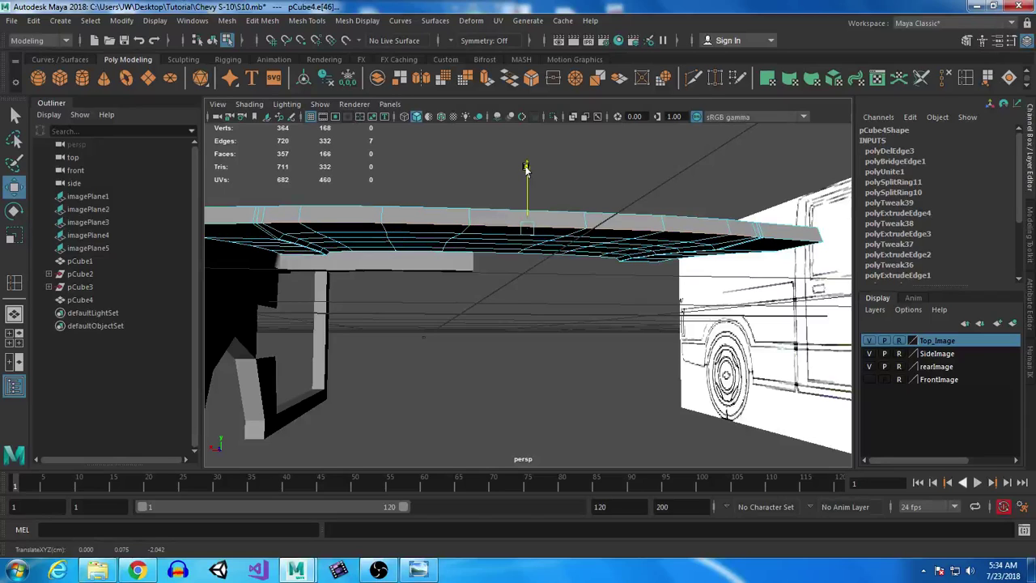
Step: Select the border edges of the rectangular opening behind the fender's wheel arch and fill the hole
left_click_drag(495, 328, 345, 283, "alt")
right_click_drag(345, 282, 424, 375, "alt")
left_click_drag(423, 375, 397, 373, "alt")
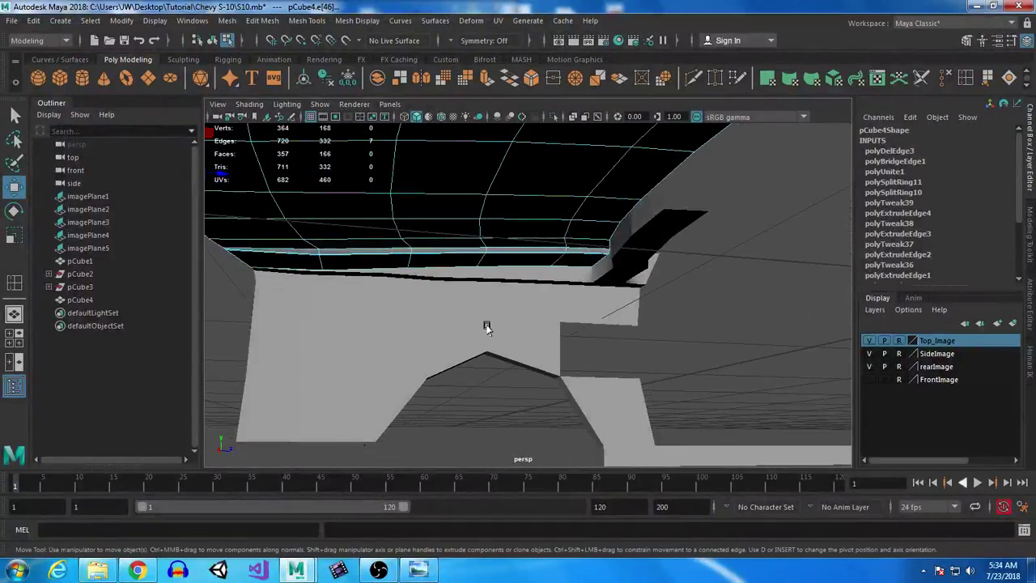
right_click_drag(488, 327, 489, 283)
left_click_drag(637, 405, 405, 392, "alt")
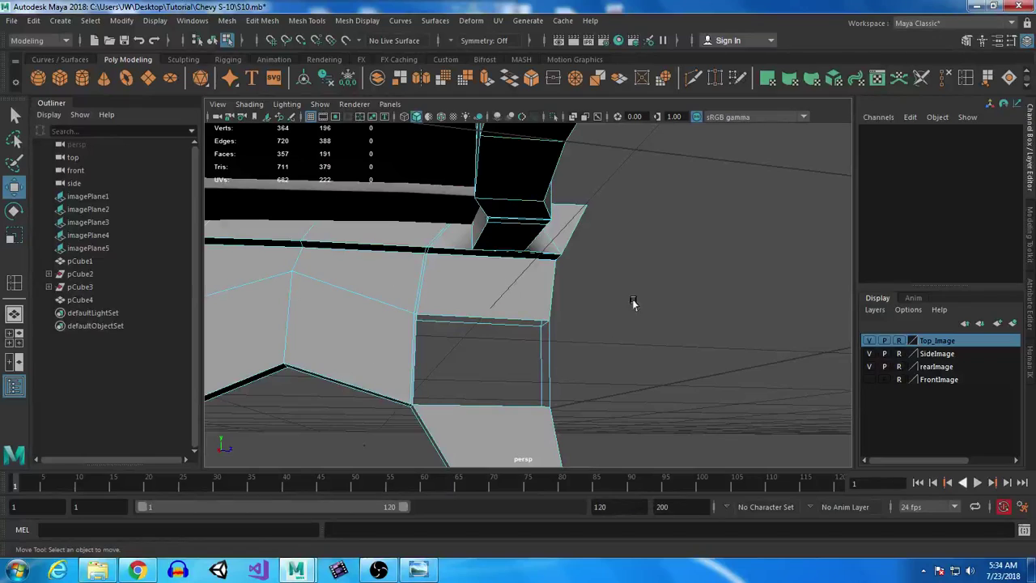
right_click_drag(492, 197, 486, 162)
double_click(460, 315)
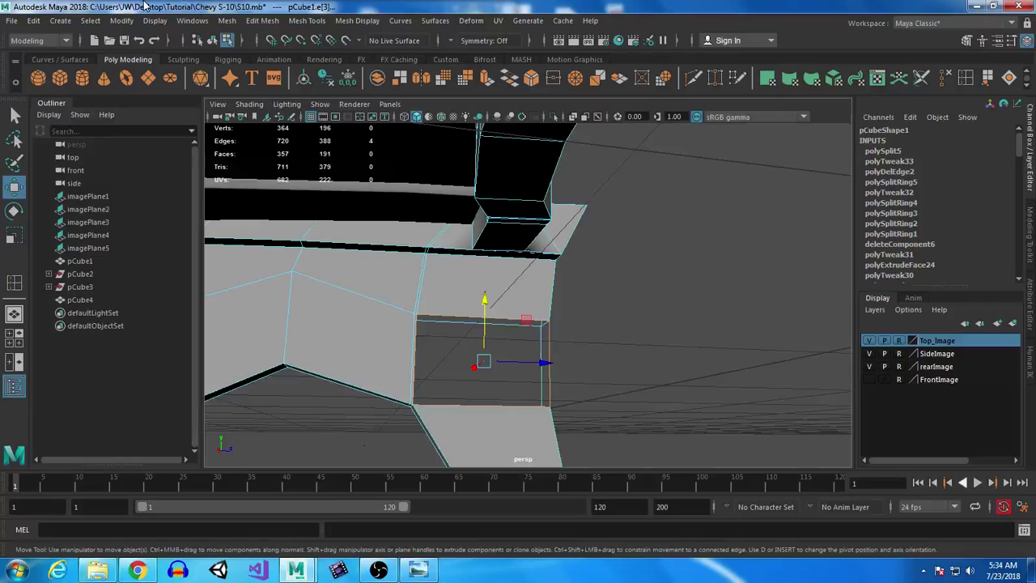
left_click(227, 20)
left_click(251, 108)
left_click(674, 324)
left_click_drag(674, 323, 588, 276, "alt")
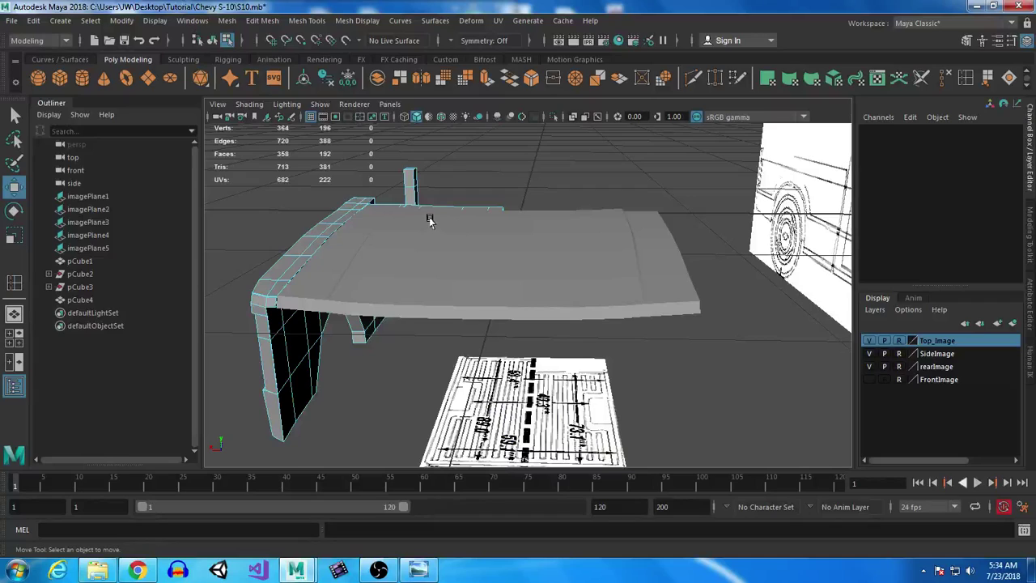
Step: Frame the hood mesh pCube4 and examine its fit with the fender from above, the front and below
right_click_drag(282, 349, 333, 177)
left_click(384, 356)
left_click(422, 299)
key("f")
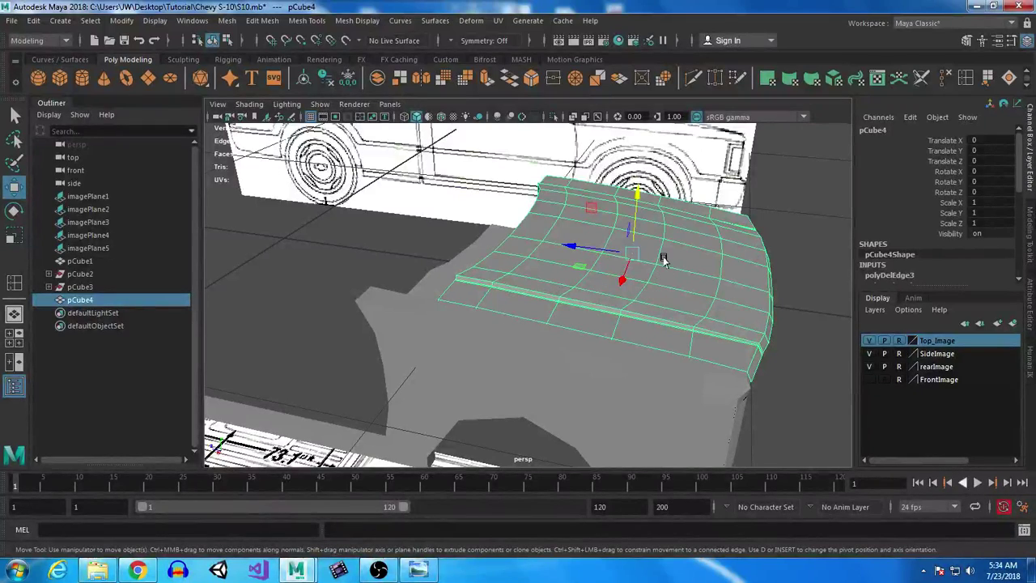
left_click_drag(687, 347, 555, 356, "alt")
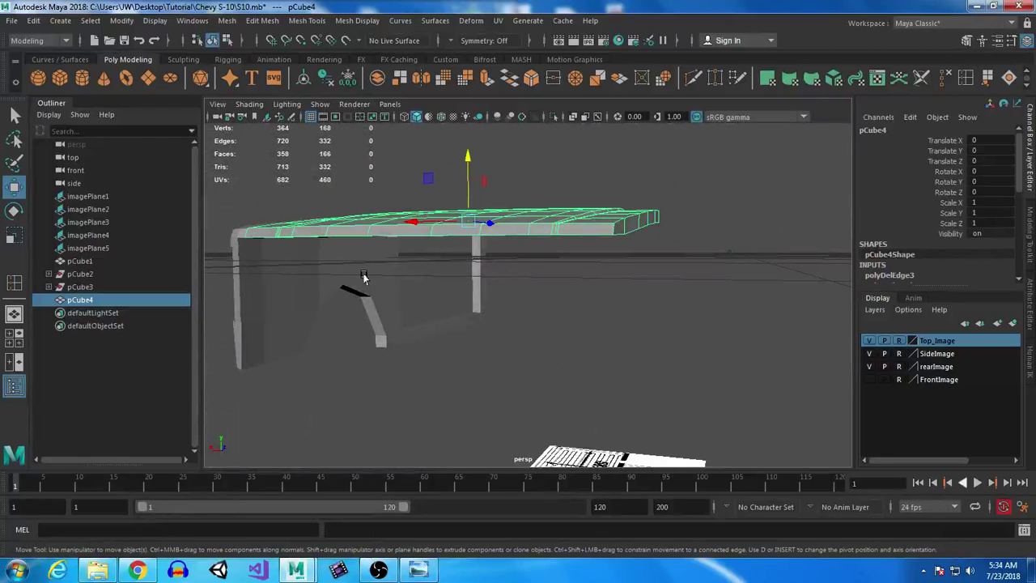
left_click_drag(333, 357, 419, 321, "alt")
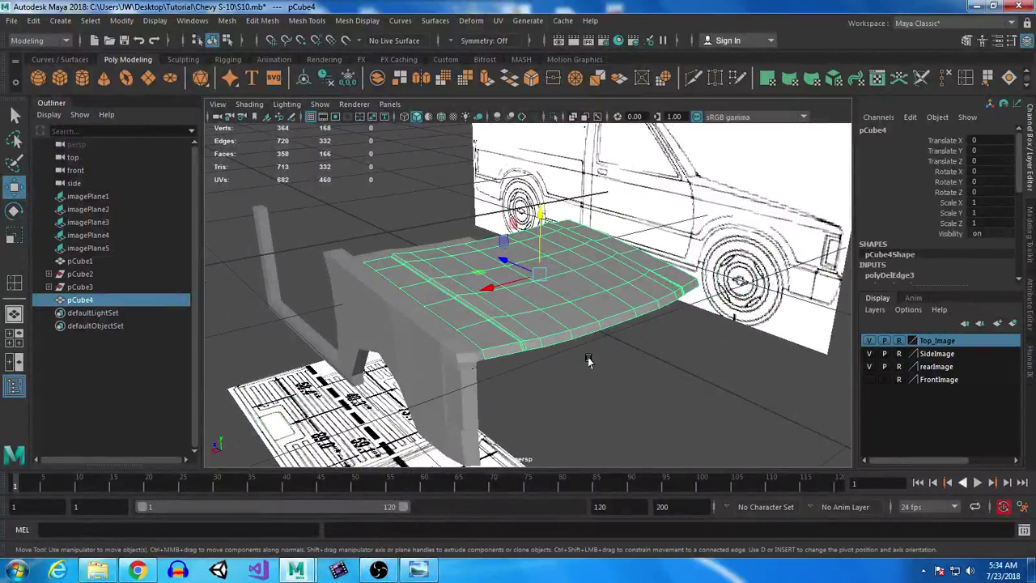
left_click_drag(576, 367, 346, 280, "alt")
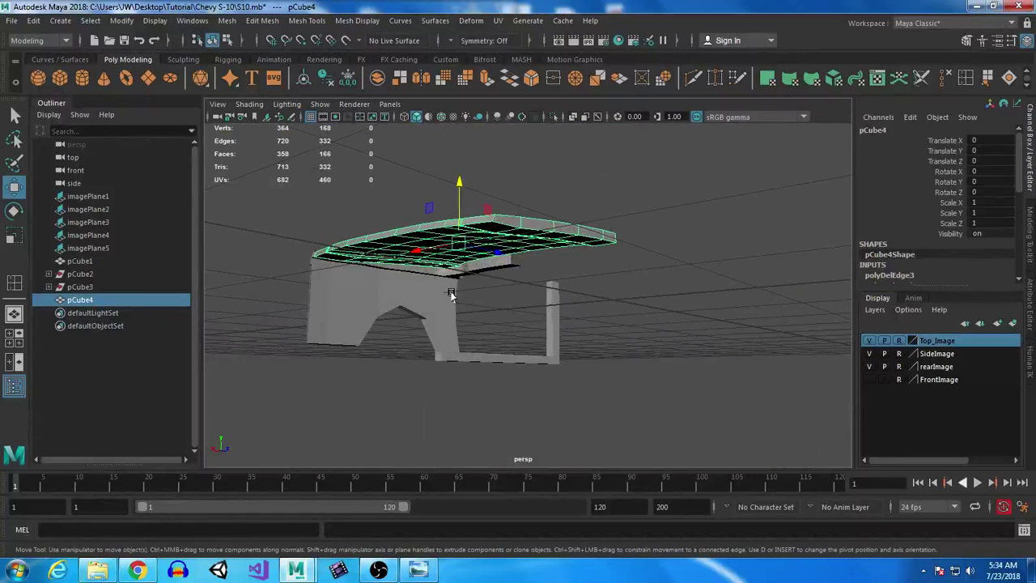
scroll(388, 332, "up", 3)
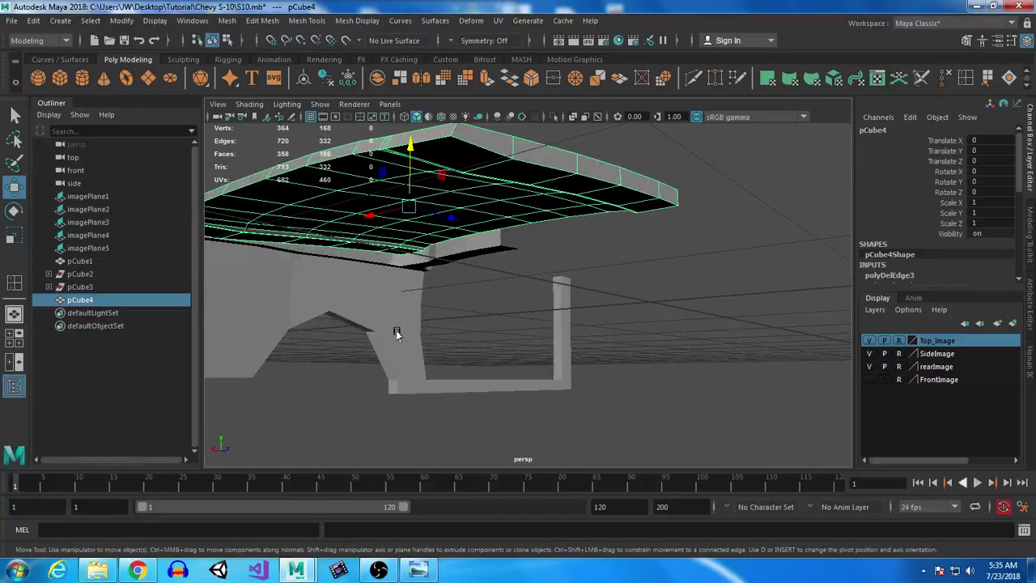
left_click_drag(377, 293, 588, 351, "alt")
Step: Group the fender mesh pCube1, duplicate the group mirrored across the centerline, and combine both fender halves into one mesh
left_click(453, 389)
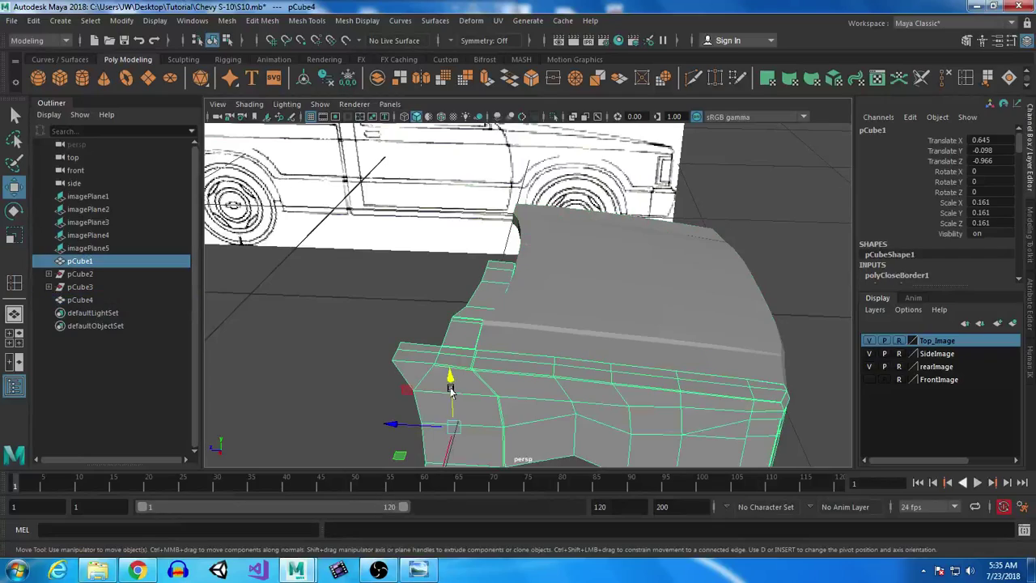
key("ctrl+shift+d")
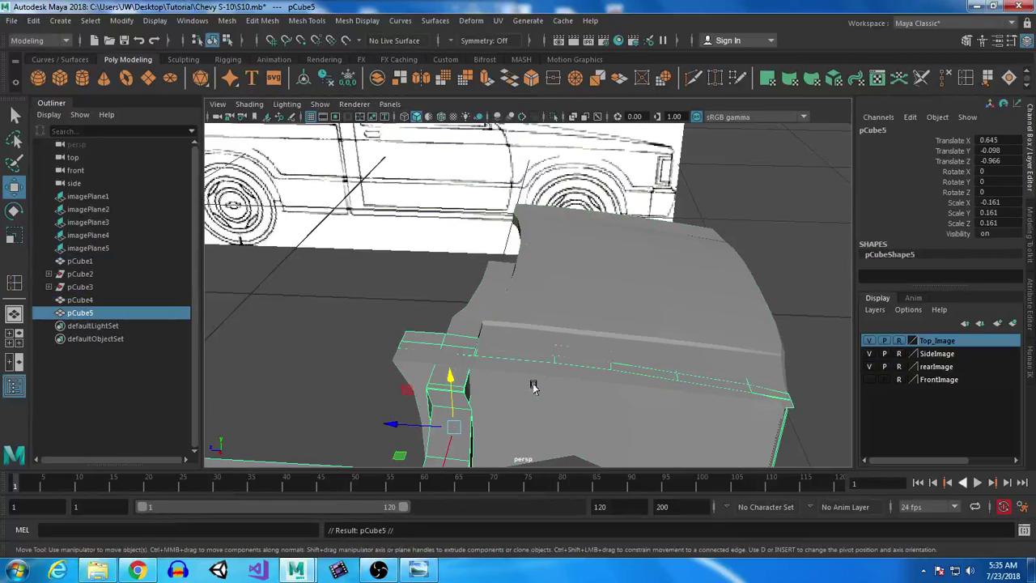
key("ctrl+z")
key("ctrl+g")
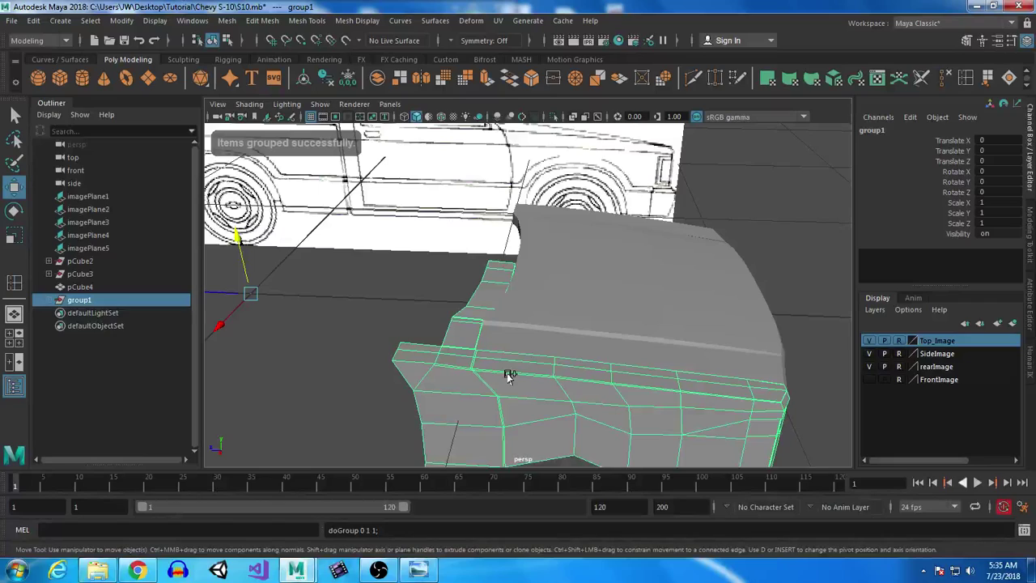
key("ctrl+shift+d")
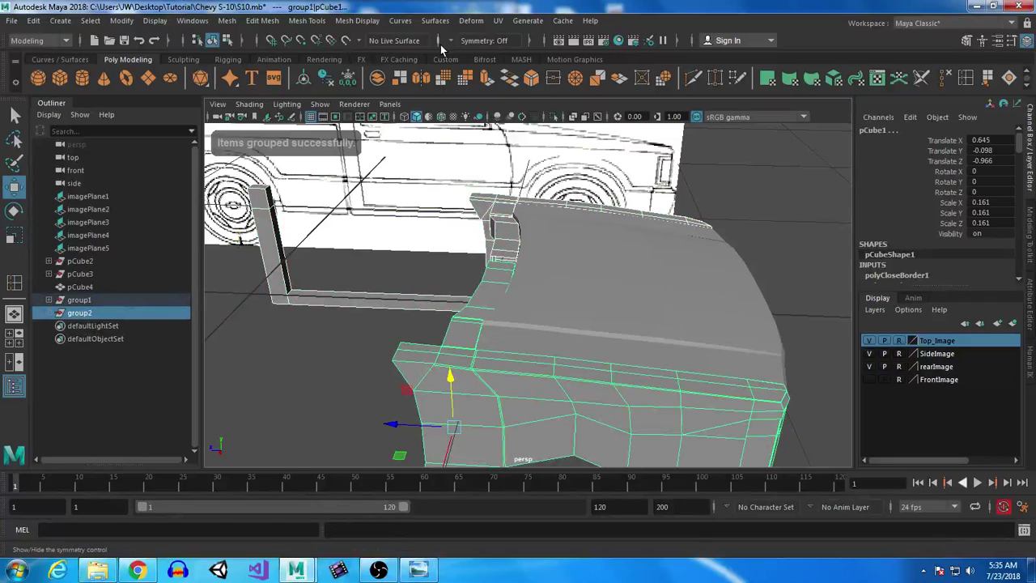
right_click_drag(490, 340, 437, 343, "shift")
Step: Bridge the center gap between the facing cowl borders and delete the two edge loops beside the bridge
left_click_drag(413, 343, 520, 363, "alt")
right_click_drag(501, 285, 559, 293, "alt")
right_click_drag(545, 197, 543, 170)
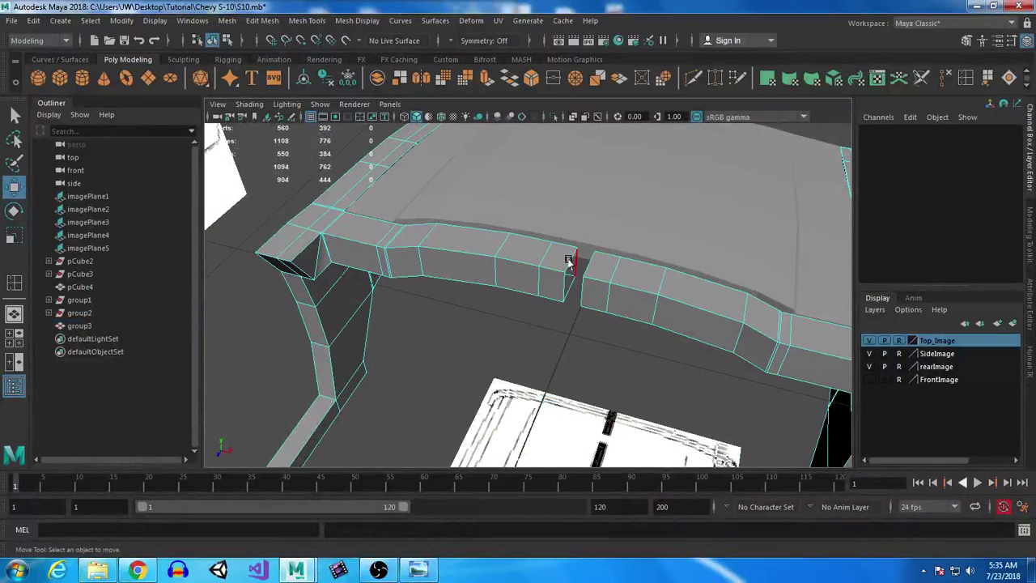
left_click(566, 257)
left_click_drag(589, 259, 599, 275, "shift")
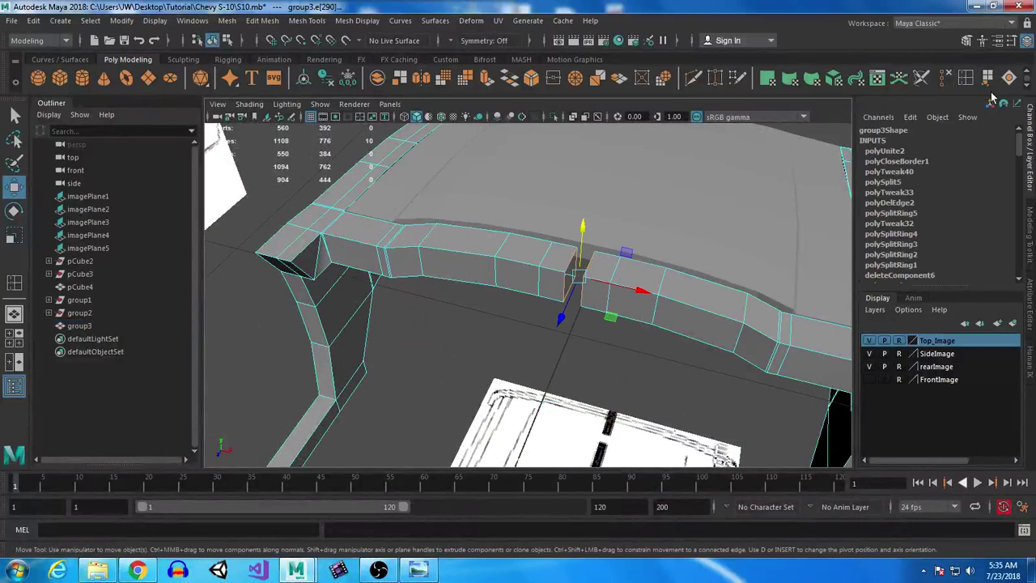
left_click(509, 77)
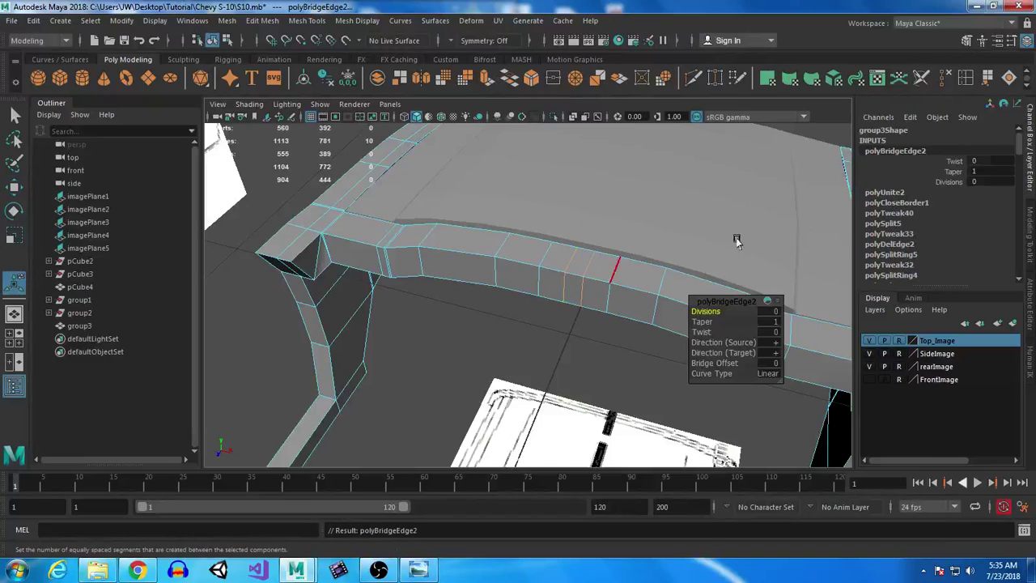
key("Delete")
left_click_drag(615, 343, 519, 417, "alt")
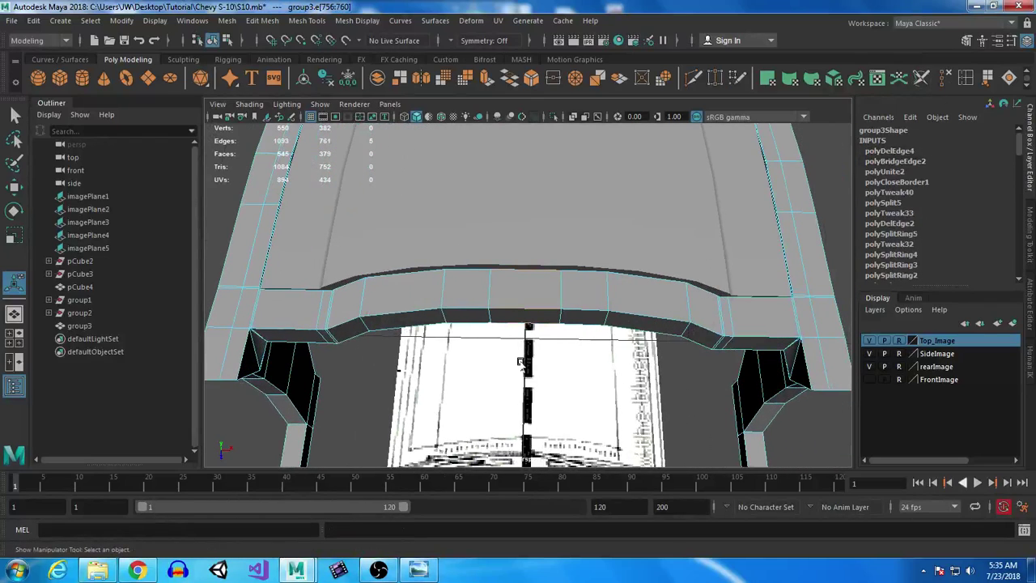
Step: Delete one edge loop at each of the cowl's two bends and check the cowl with smooth preview
key("w")
left_click_drag(499, 268, 524, 357, "alt")
left_click_drag(609, 431, 497, 291, "alt")
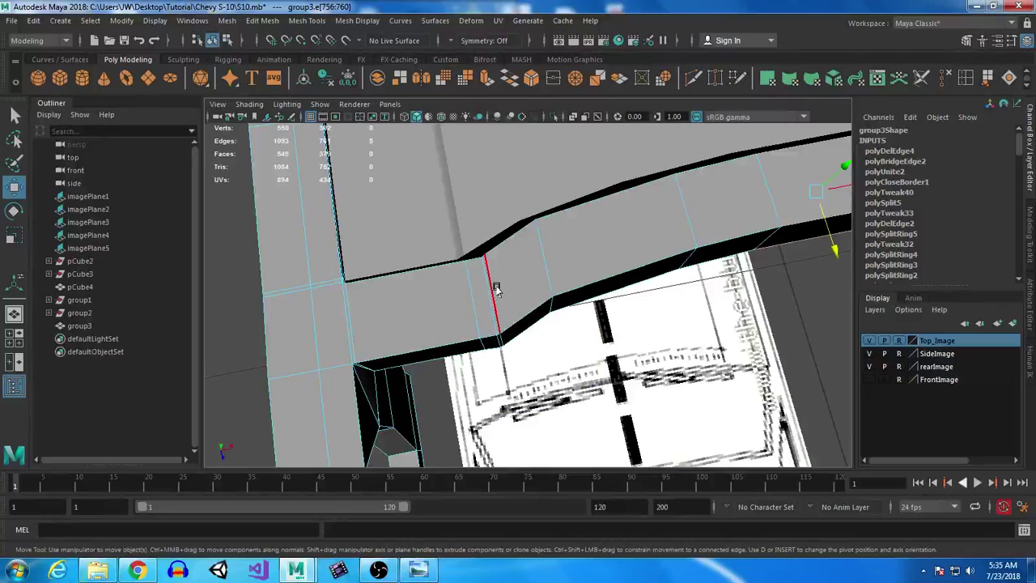
left_click(488, 293)
left_click_drag(489, 292, 640, 249, "alt")
double_click(635, 247, "shift")
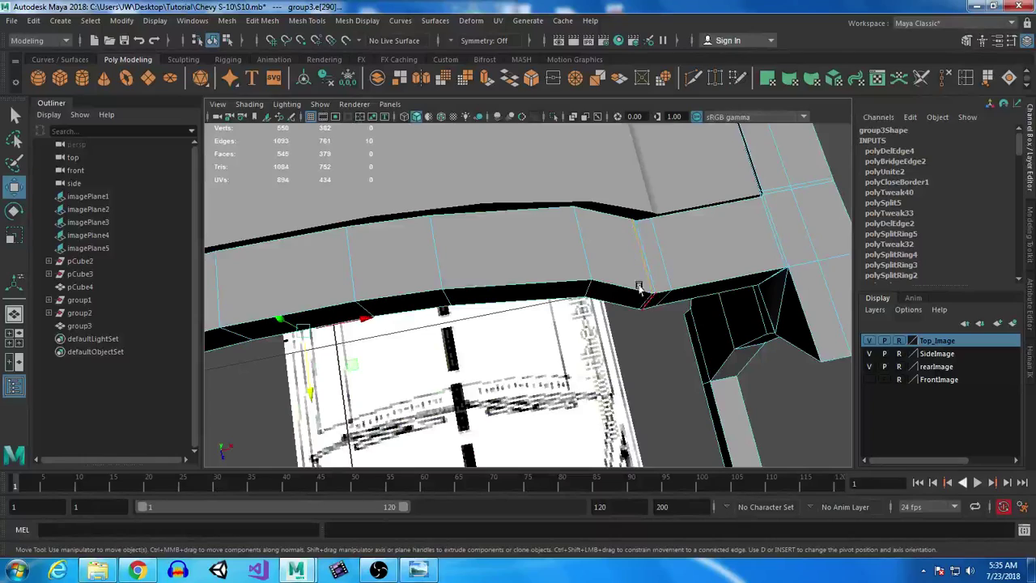
left_click(948, 79)
key("3")
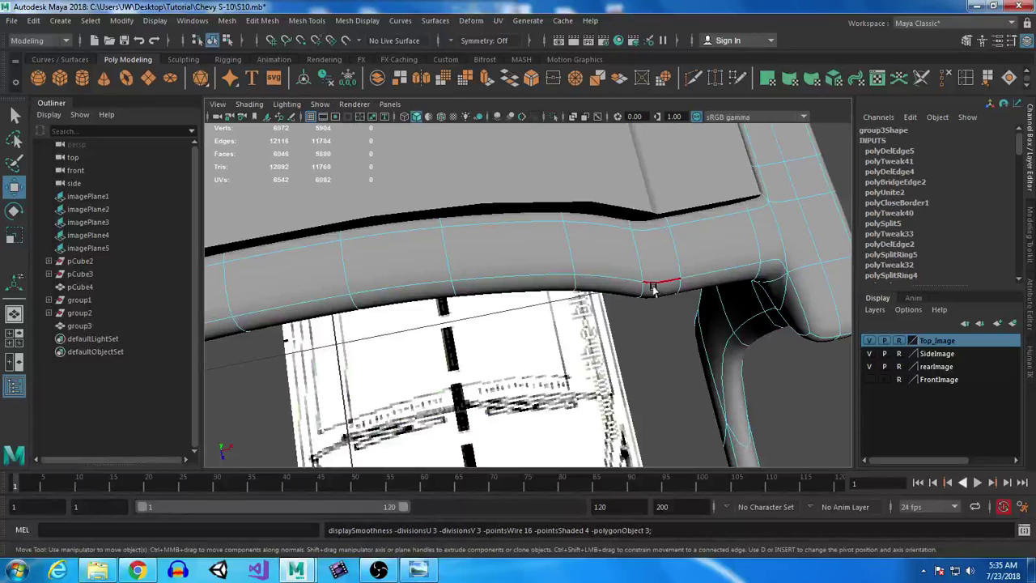
key("1")
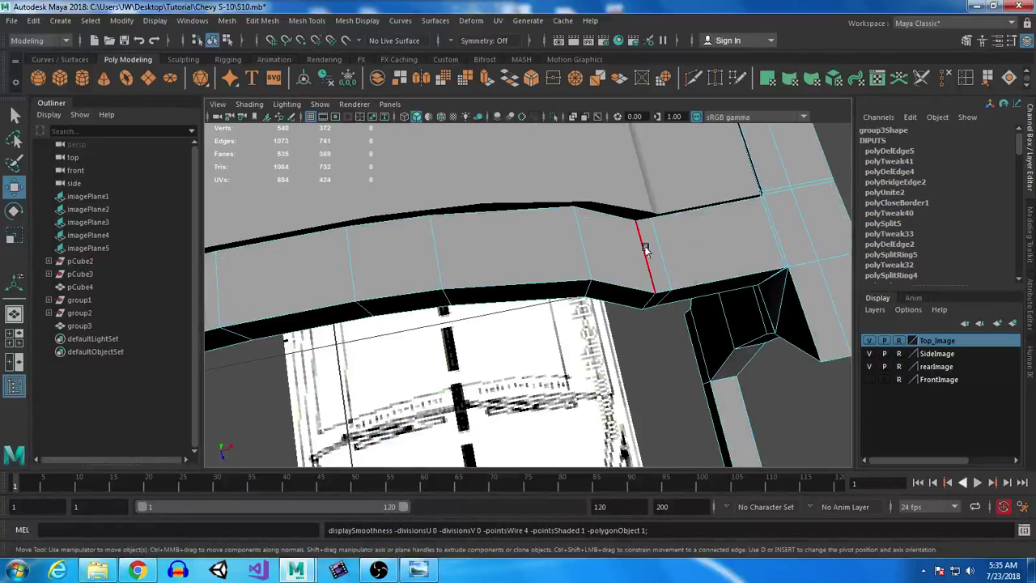
Step: Select the edge loops at both cowl bends and shift them slightly rearward in the top view to follow the blueprint
left_click(645, 249)
left_click_drag(624, 273, 520, 299, "alt")
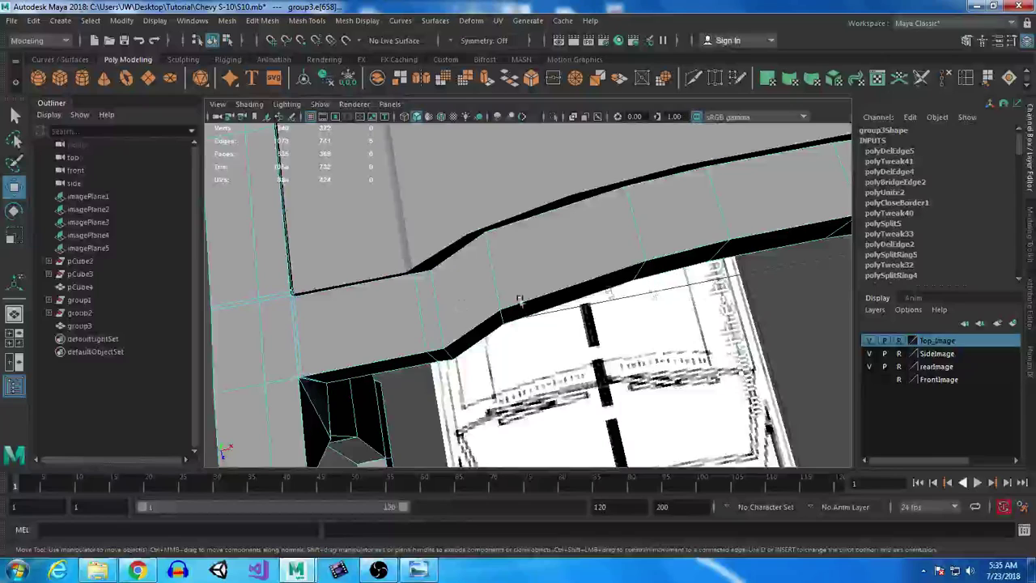
double_click(435, 306)
middle_click_drag(802, 310, 799, 303)
left_click_drag(606, 357, 496, 328, "alt")
key("space")
key("space")
middle_click_drag(427, 375, 623, 182, "alt")
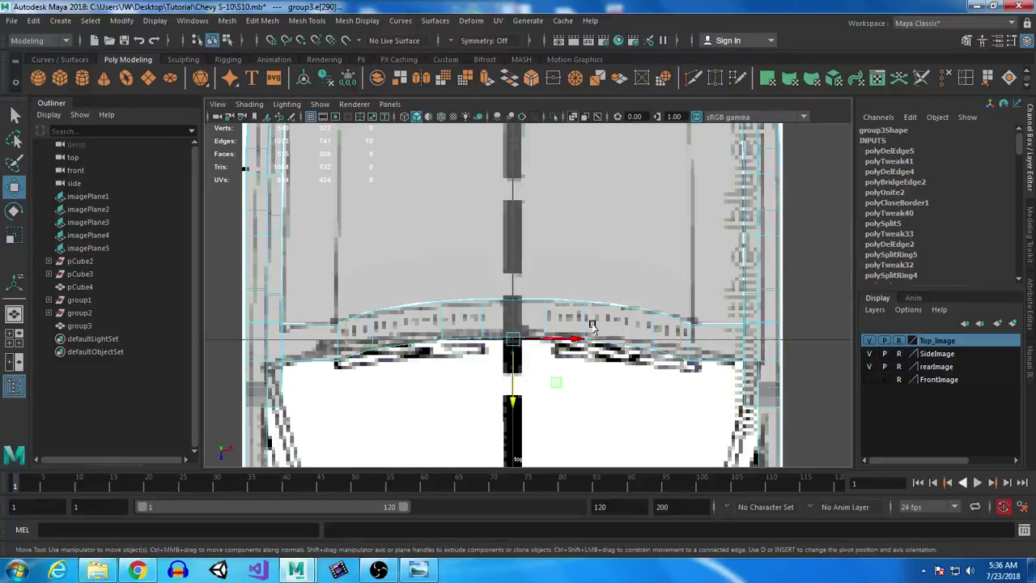
right_click_drag(462, 406, 769, 552, "alt")
middle_click_drag(770, 551, 562, 450, "alt")
middle_click_drag(442, 397, 794, 383, "alt")
left_click_drag(625, 339, 627, 344)
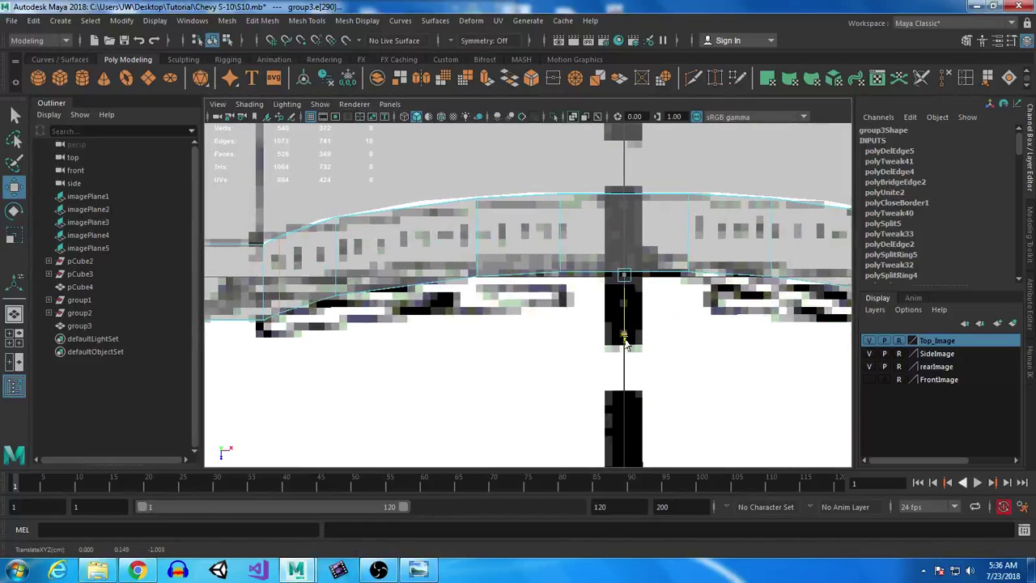
middle_click_drag(668, 379, 485, 414, "alt")
key("space")
key("space")
left_click_drag(681, 173, 415, 237, "alt")
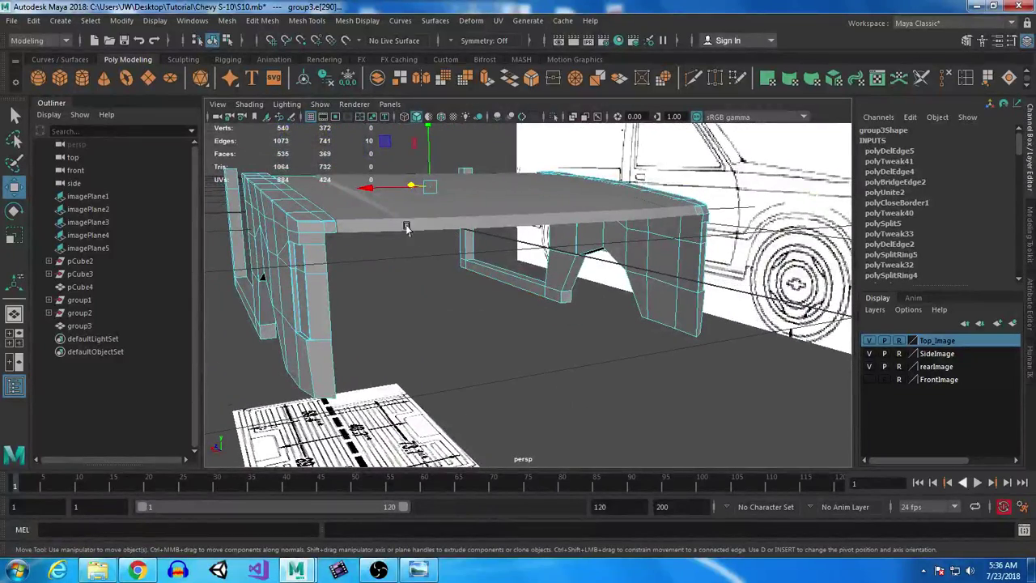
right_click_drag(396, 269, 469, 263, "alt")
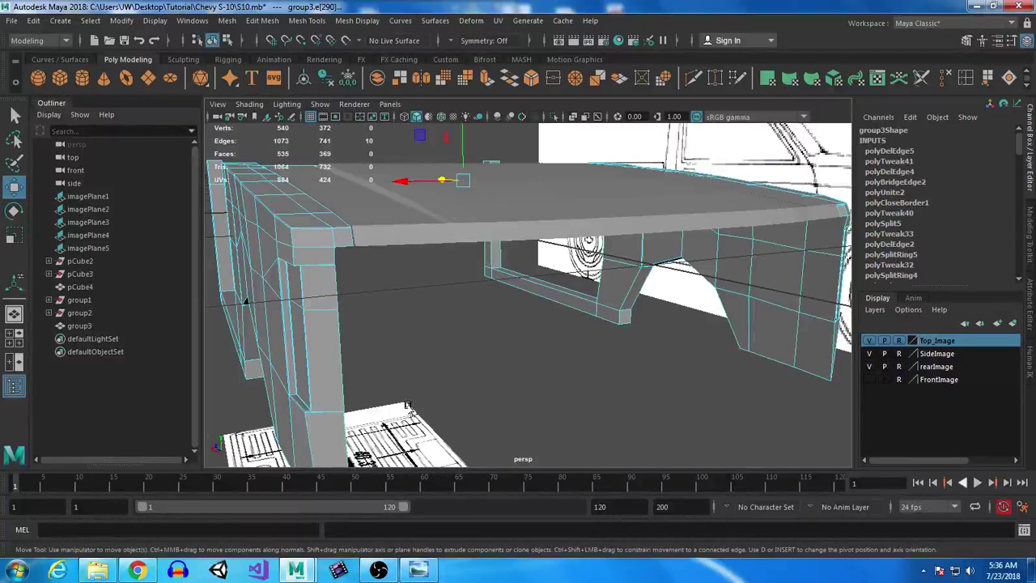
Step: Show the FrontImage layer and compare the hood and fenders with the front photo in X-ray shading
key("space")
key("space")
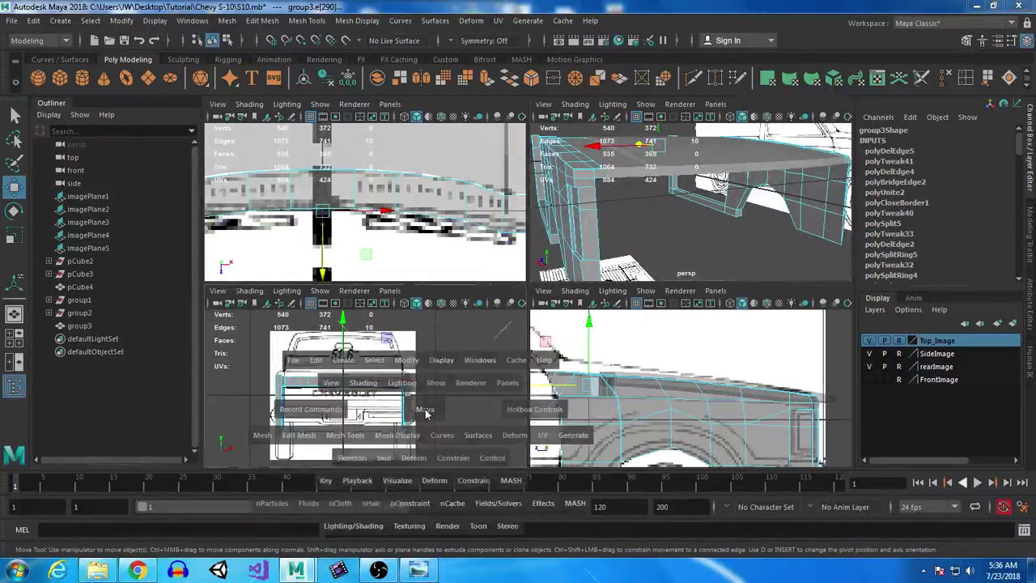
left_click(869, 379)
scroll(586, 357, "up", 4)
middle_click_drag(587, 357, 601, 353, "alt")
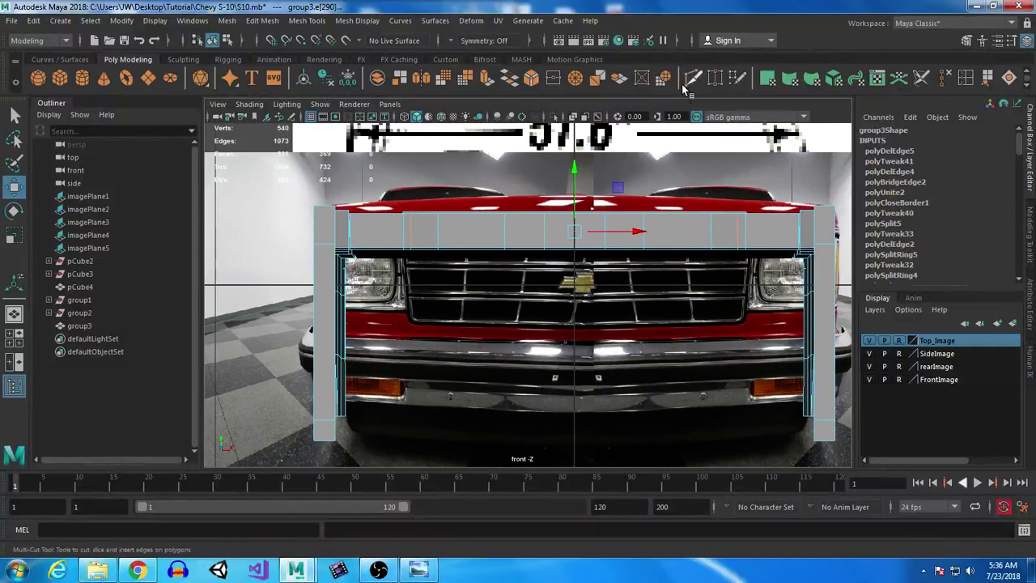
left_click(572, 116)
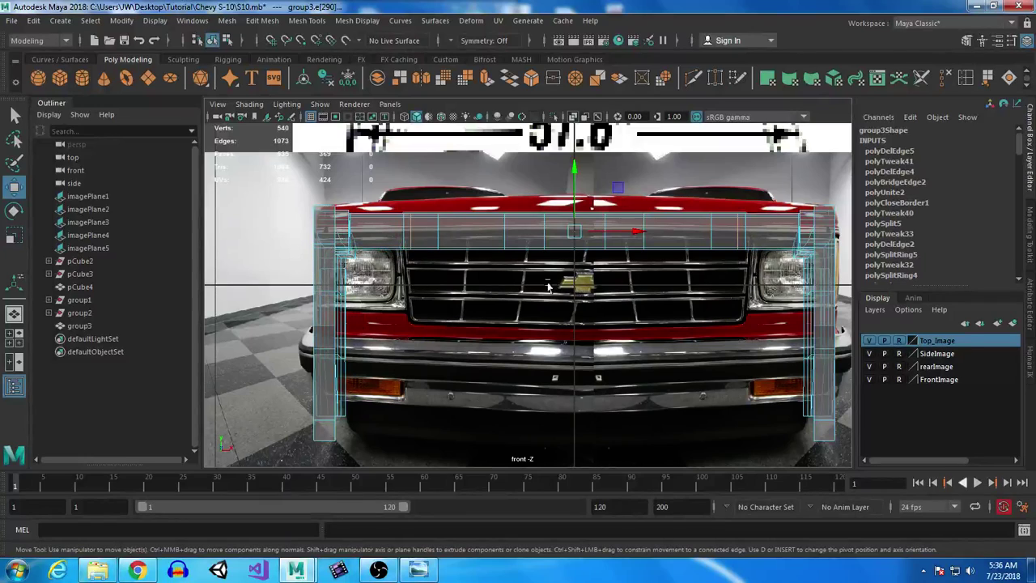
middle_click_drag(553, 285, 678, 304, "alt")
key("f")
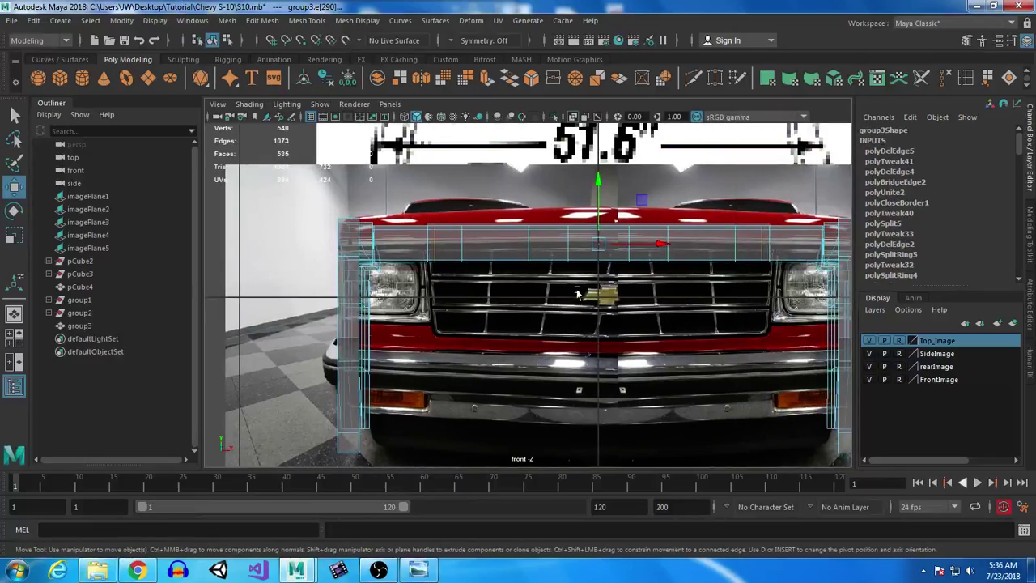
Step: Hide the FrontImage layer and examine the underside of the hood and the inner sides of the fenders
key("space")
key("space")
right_click_drag(734, 347, 477, 247, "alt")
left_click_drag(478, 246, 605, 218, "alt")
right_click_drag(605, 218, 664, 317, "alt")
left_click_drag(664, 317, 639, 298, "alt")
right_click_drag(639, 299, 595, 303, "alt")
left_click_drag(595, 304, 625, 296, "alt")
right_click_drag(625, 296, 707, 468, "alt")
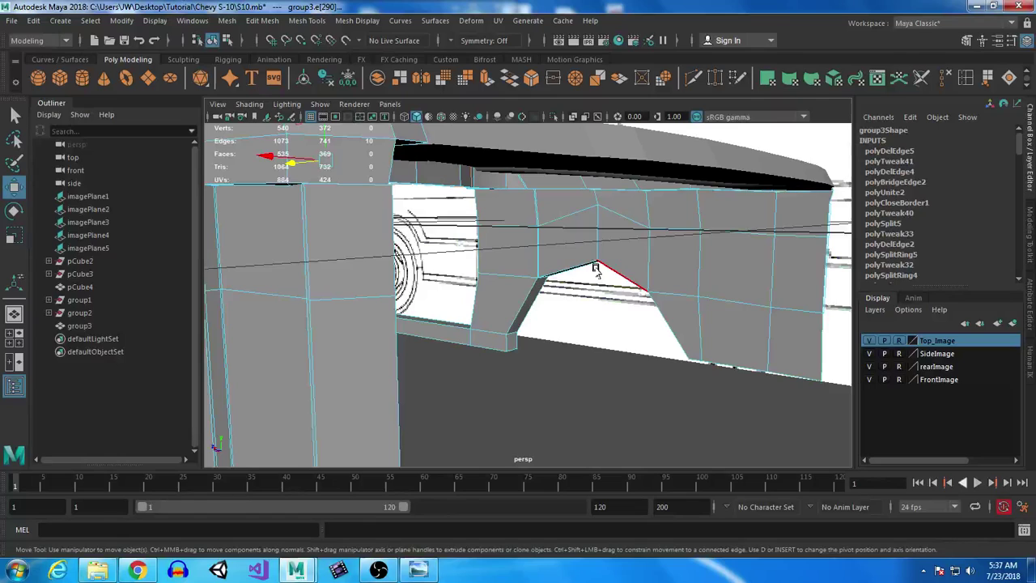
left_click(869, 378)
left_click_drag(701, 363, 555, 232, "alt")
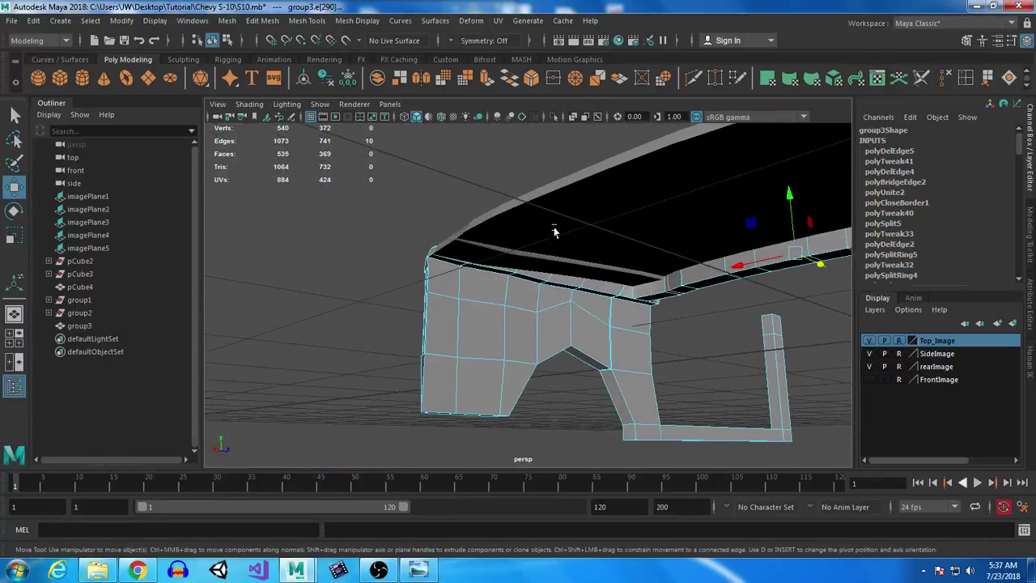
left_click(554, 233)
left_click_drag(370, 197, 576, 310, "alt")
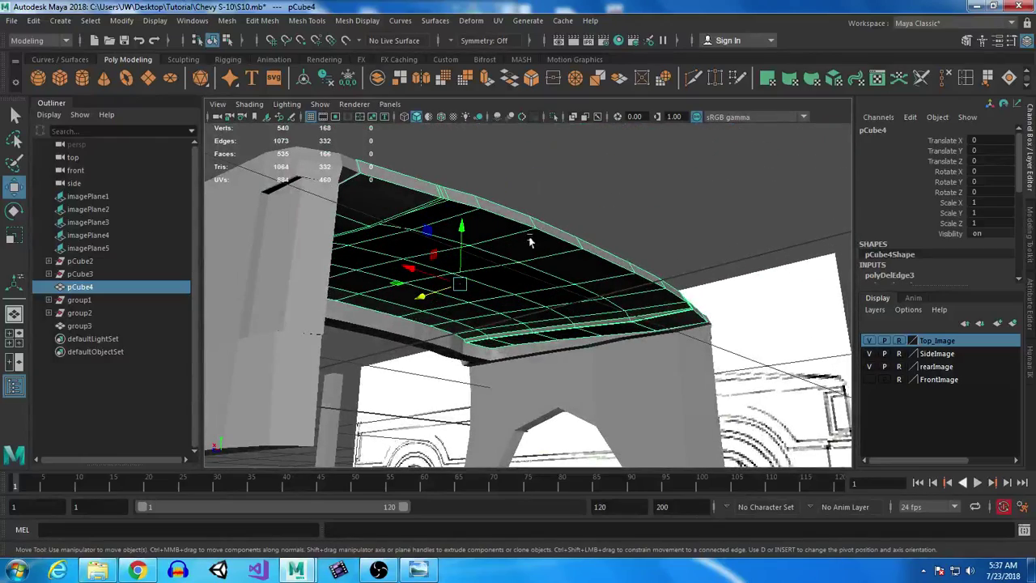
left_click_drag(444, 279, 368, 288, "alt")
Step: Fill the open border along the front inner edge of one fender with a face
left_click(344, 227)
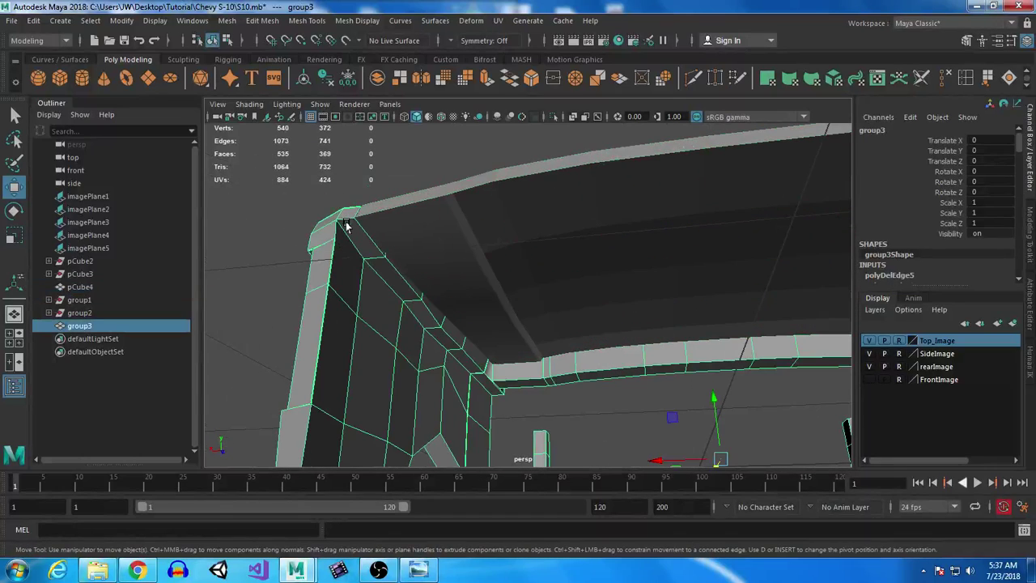
left_click_drag(340, 250, 380, 268, "alt")
right_click_drag(380, 268, 424, 359, "alt")
left_click_drag(423, 358, 465, 335, "alt")
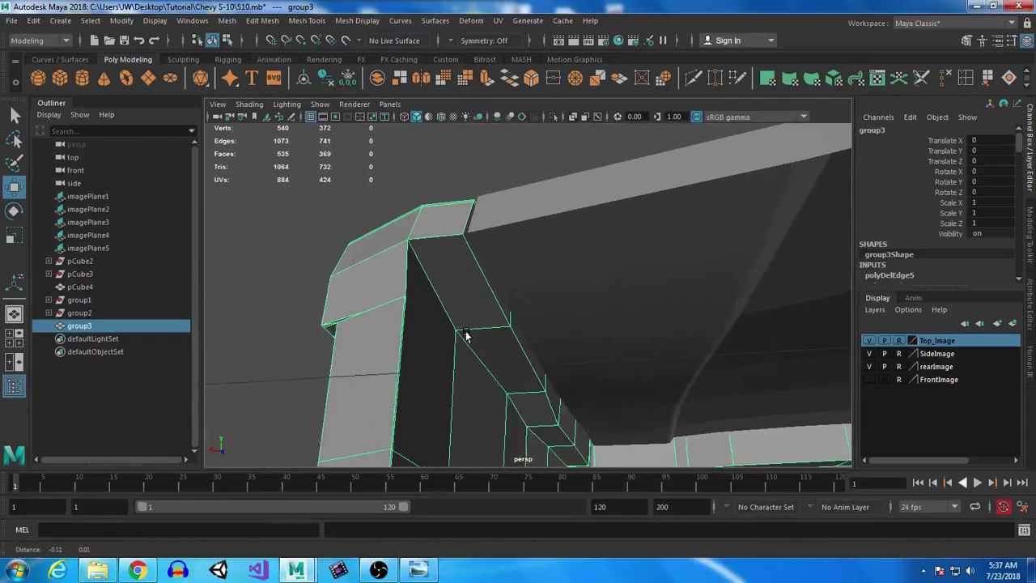
middle_click_drag(465, 335, 485, 344, "alt")
left_click_drag(485, 344, 462, 340, "alt")
left_click_drag(444, 403, 399, 374, "alt")
right_click_drag(400, 375, 434, 413, "alt")
left_click_drag(433, 414, 413, 366, "alt")
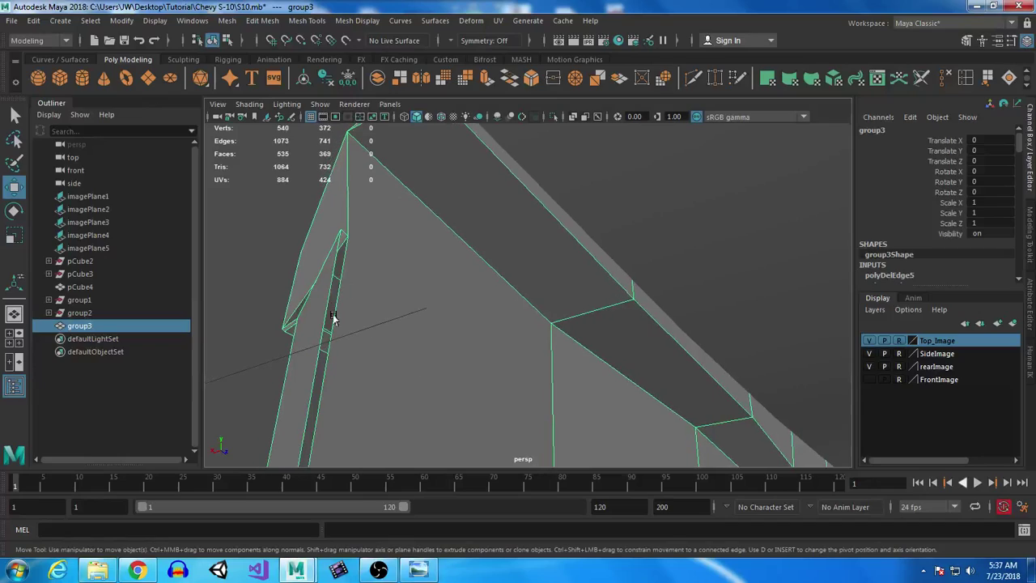
right_click_drag(312, 206, 315, 164)
left_click(343, 250)
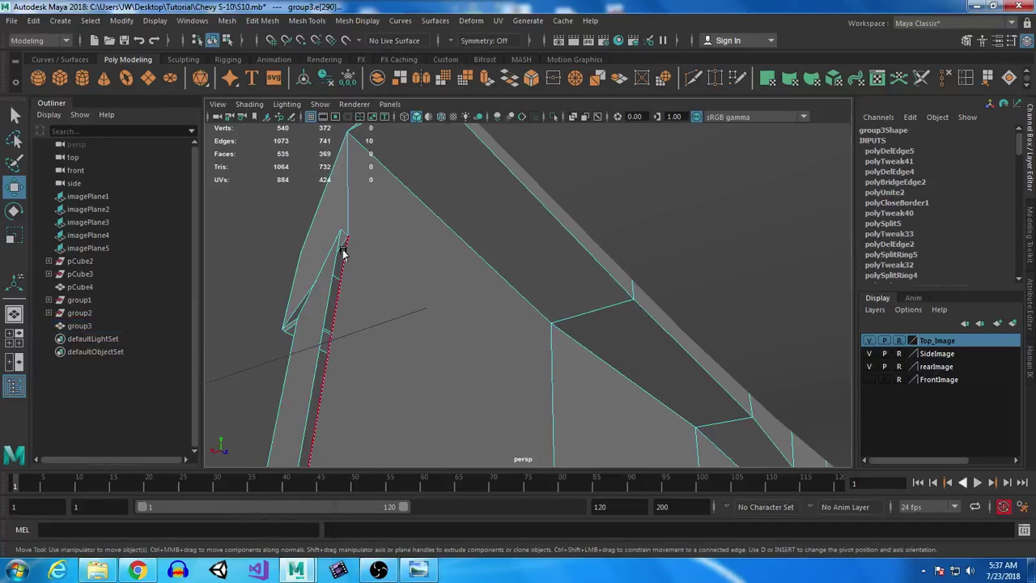
left_click(1009, 78)
Step: Fill the matching open border along the front inner edge of the opposite fender
left_click_drag(540, 317, 427, 262, "alt")
middle_click_drag(427, 261, 303, 227, "alt")
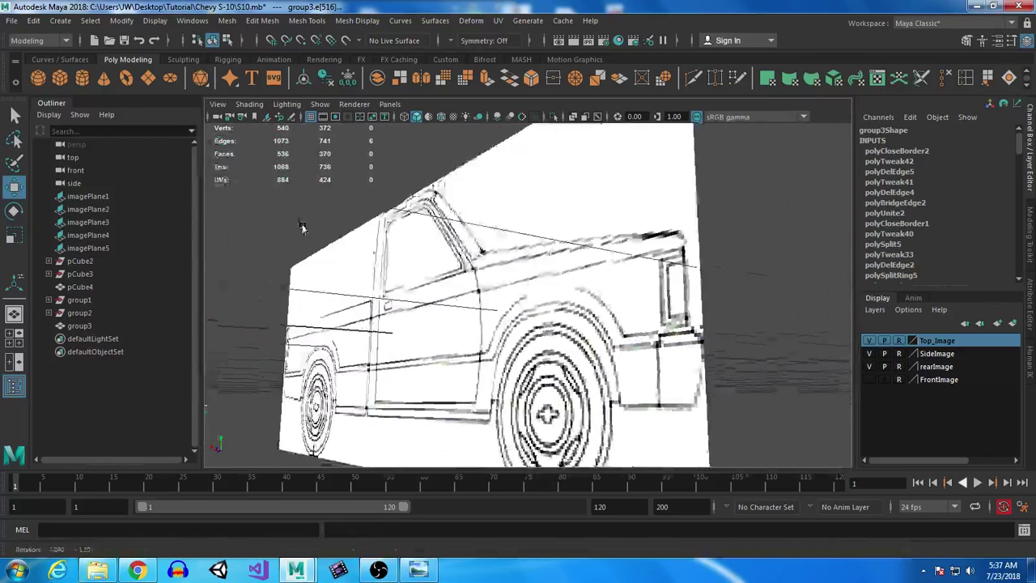
left_click_drag(303, 226, 377, 234, "alt")
middle_click_drag(377, 234, 553, 264, "alt")
right_click_drag(553, 263, 544, 262, "alt")
left_click_drag(544, 262, 456, 231, "alt")
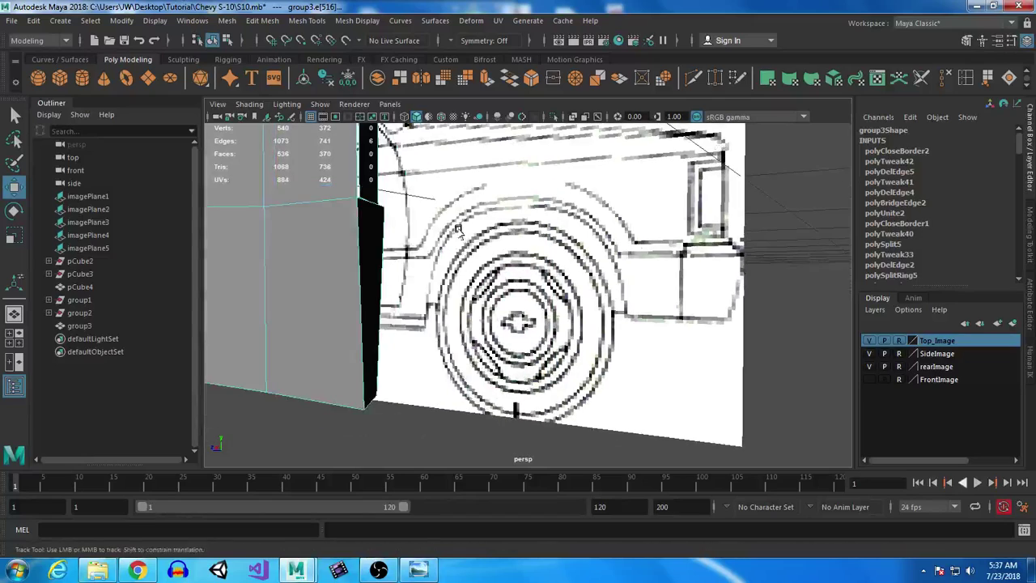
middle_click_drag(456, 230, 449, 296, "alt")
left_click(407, 197)
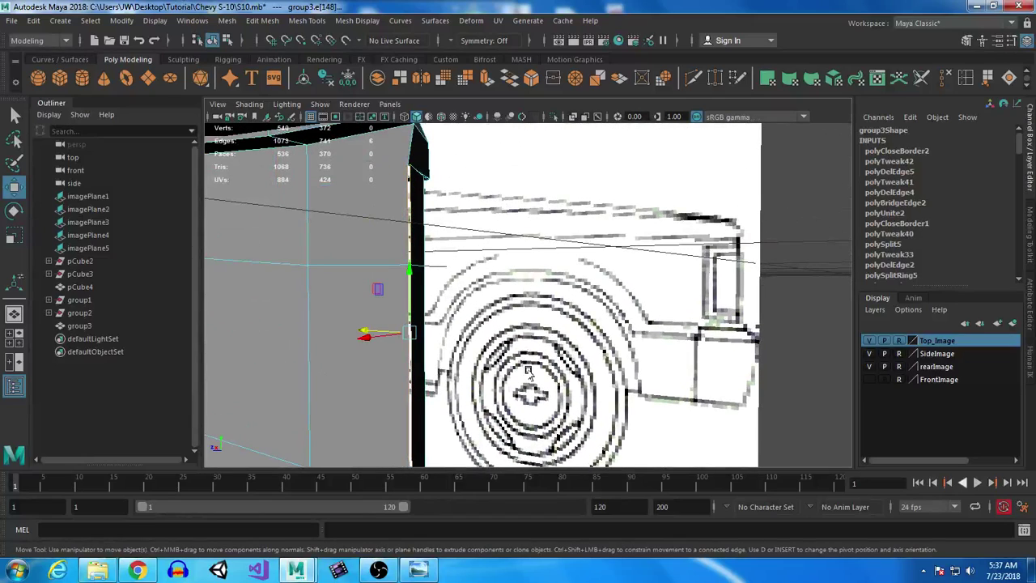
key("g")
Step: Cut an edge across the newly filled front strip to continue the fender's horizontal edge line
left_click_drag(544, 302, 494, 320, "alt")
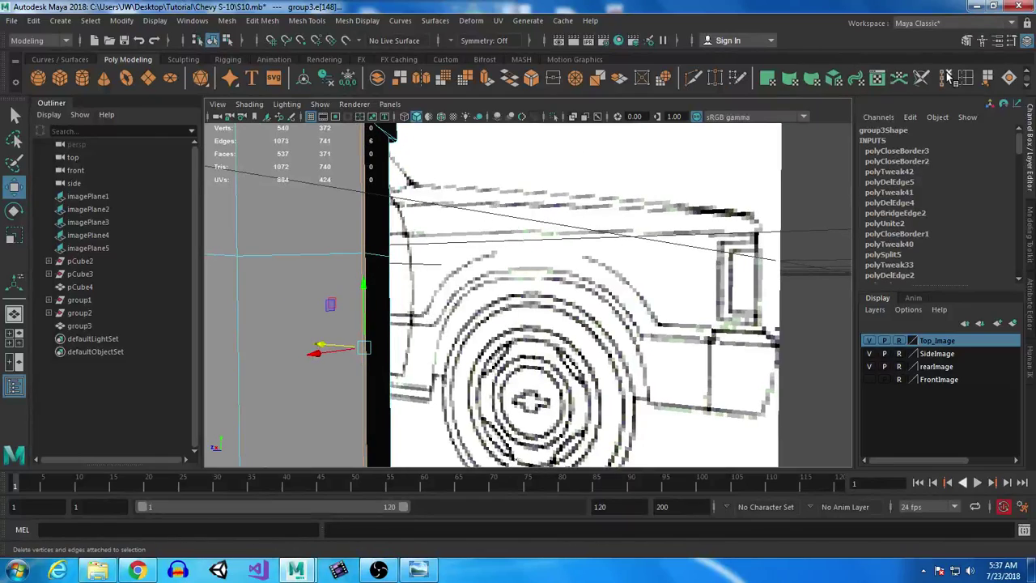
key("ctrl+shift+x")
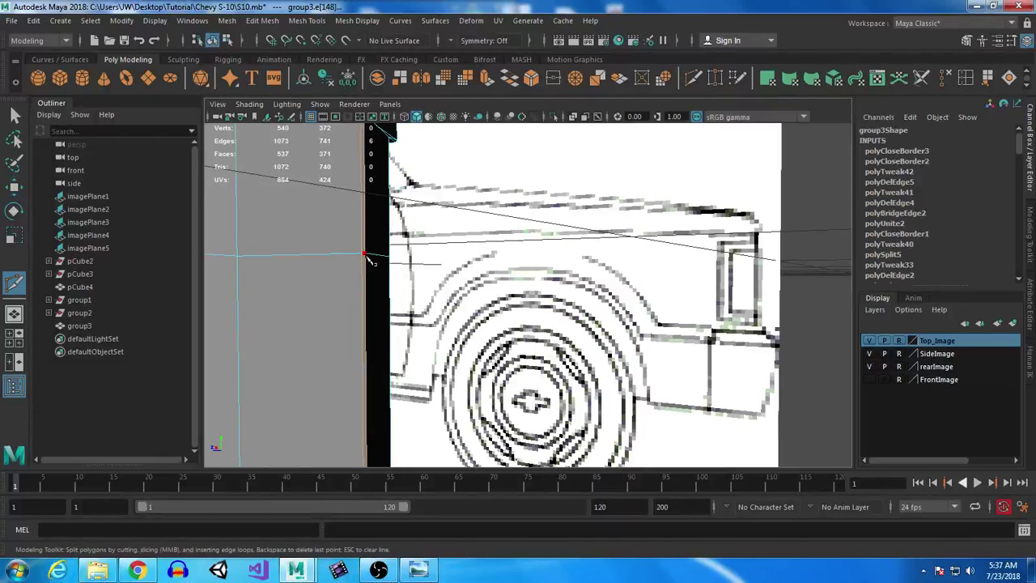
left_click_drag(359, 271, 378, 295, "alt")
left_click_drag(258, 227, 337, 257, "alt")
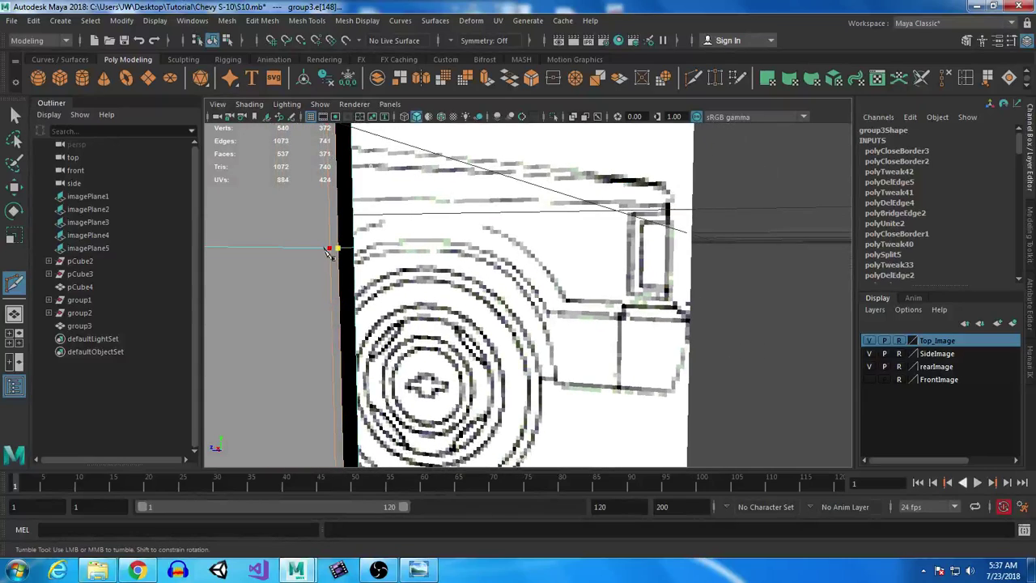
right_click(326, 250)
scroll(491, 342, "down", 6)
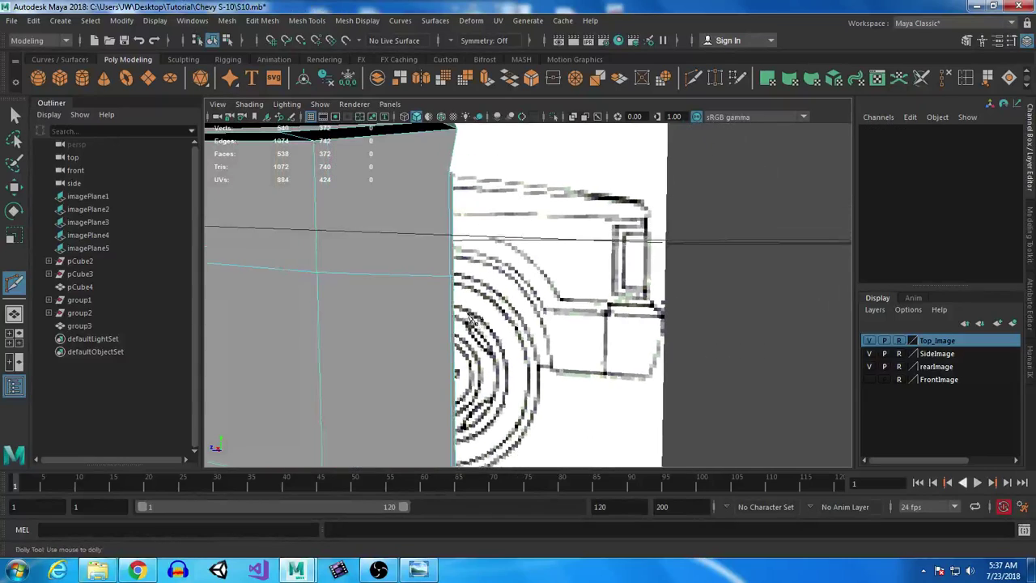
Step: Make the same Multi-Cut across the filled front strip on the other fender, joining its horizontal edge line
left_click_drag(490, 342, 410, 322, "alt")
middle_click_drag(410, 322, 467, 268, "alt")
left_click_drag(408, 283, 440, 266, "alt")
left_click(431, 279)
right_click_drag(432, 289, 478, 320, "alt")
left_click_drag(482, 324, 518, 360, "alt")
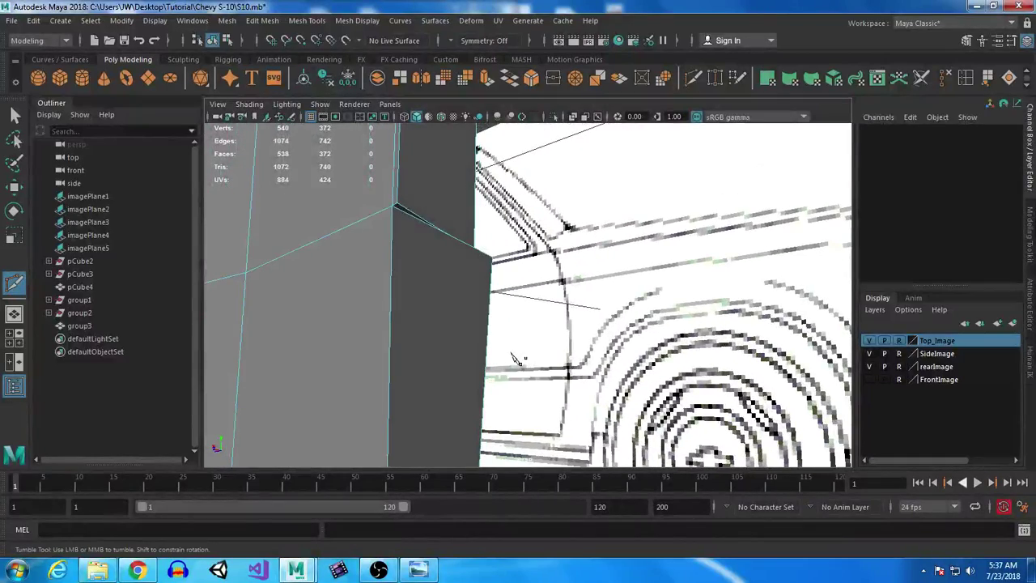
right_click_drag(518, 360, 456, 296, "alt")
left_click_drag(456, 297, 509, 295, "alt")
middle_click_drag(508, 294, 583, 291, "alt")
right_click_drag(581, 290, 461, 285, "alt")
left_click_drag(461, 285, 460, 245, "alt")
right_click_drag(460, 245, 518, 283, "alt")
right_click_drag(345, 278, 564, 350, "alt")
middle_click_drag(559, 347, 581, 341, "alt")
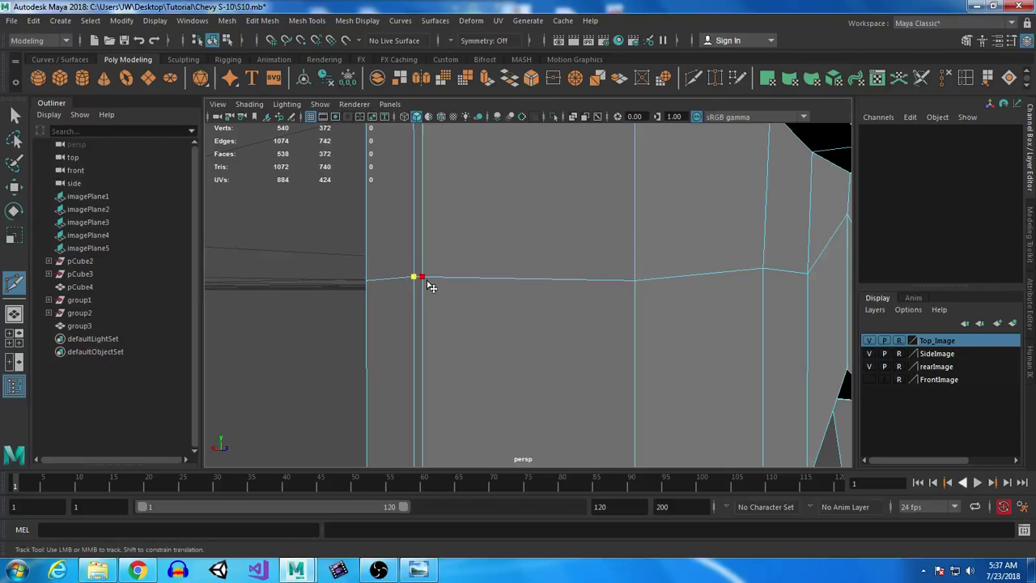
right_click_drag(430, 285, 305, 274, "alt")
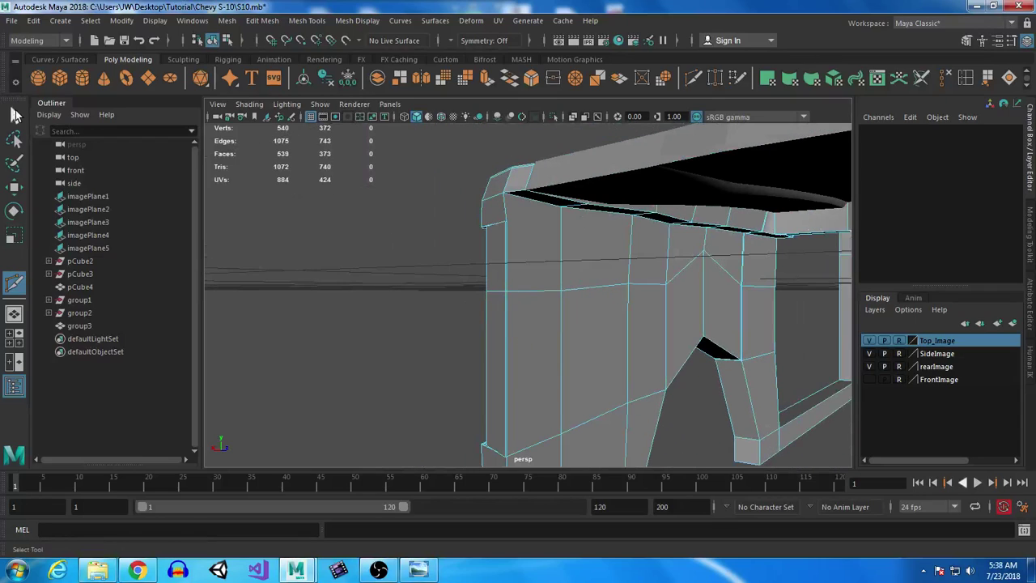
left_click(15, 115)
Step: Cut a diagonal edge across the fender's upper inner wall from the front notch corner to the nearest vertex on the horizontal edge line
left_click_drag(623, 328, 531, 324, "alt")
middle_click_drag(532, 324, 616, 276, "alt")
left_click_drag(616, 276, 580, 300, "alt")
middle_click_drag(581, 300, 539, 347, "alt")
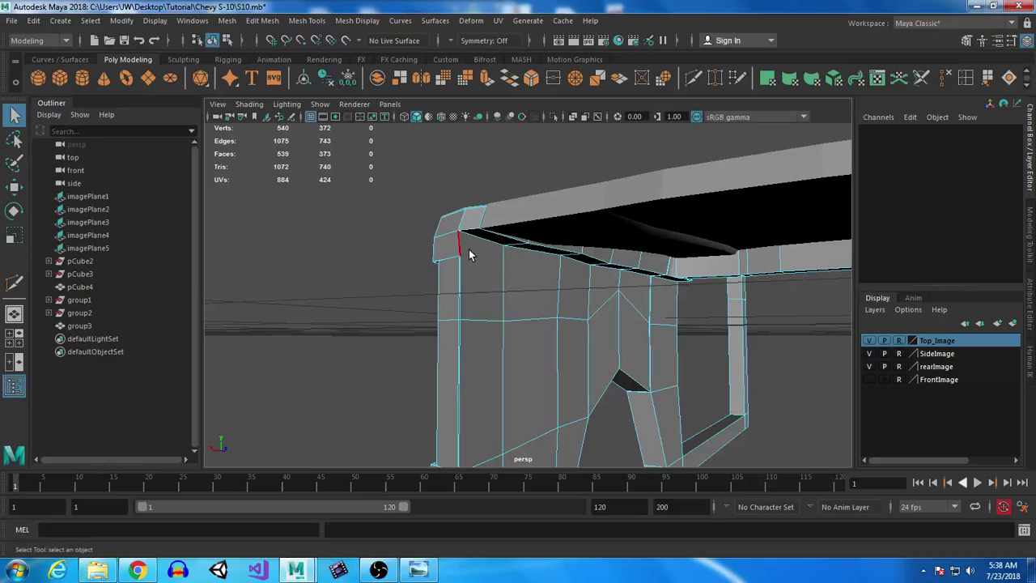
right_click_drag(494, 264, 475, 351, "alt")
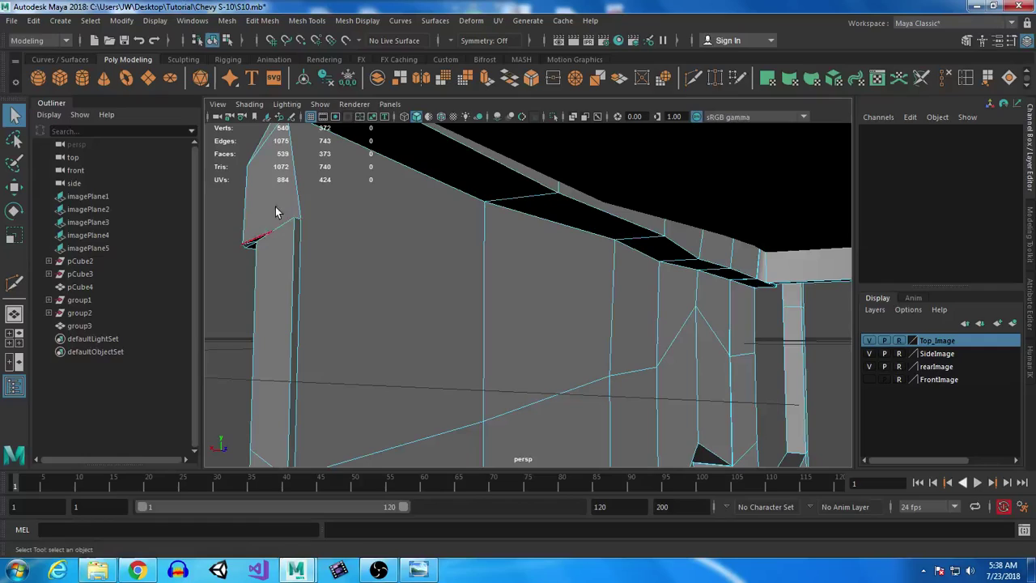
key("y")
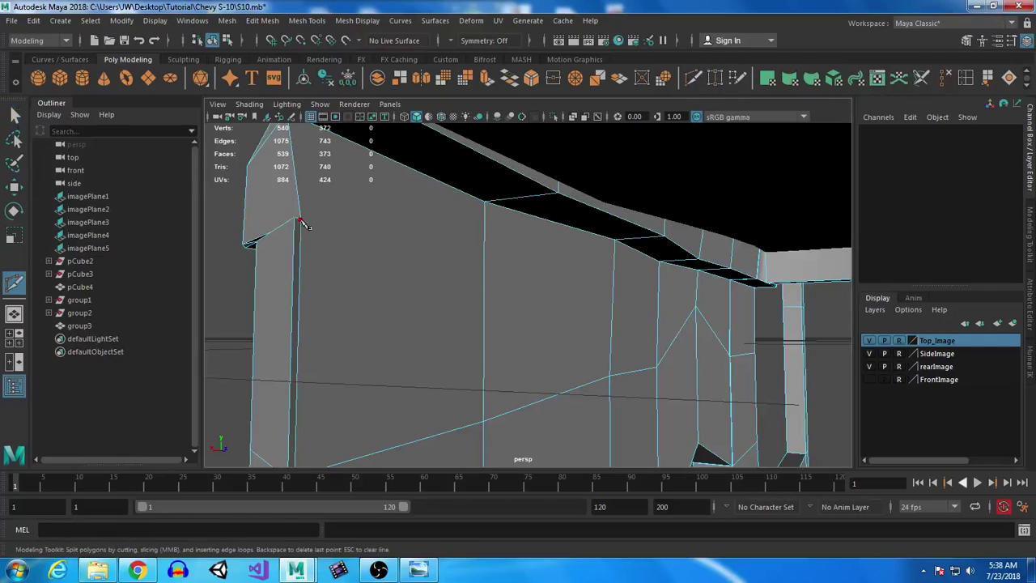
right_click(484, 421)
Step: Cut the matching diagonal edge across the upper inner wall of the opposite fender
scroll(506, 406, "down", 3)
middle_click_drag(596, 368, 447, 353, "alt")
left_click_drag(461, 352, 645, 361, "alt")
middle_click_drag(645, 361, 484, 354, "alt")
scroll(434, 302, "up", 3)
left_click_drag(484, 353, 454, 378, "alt")
scroll(438, 354, "up", 3)
left_click(438, 322)
left_click(317, 300)
left_click(16, 116)
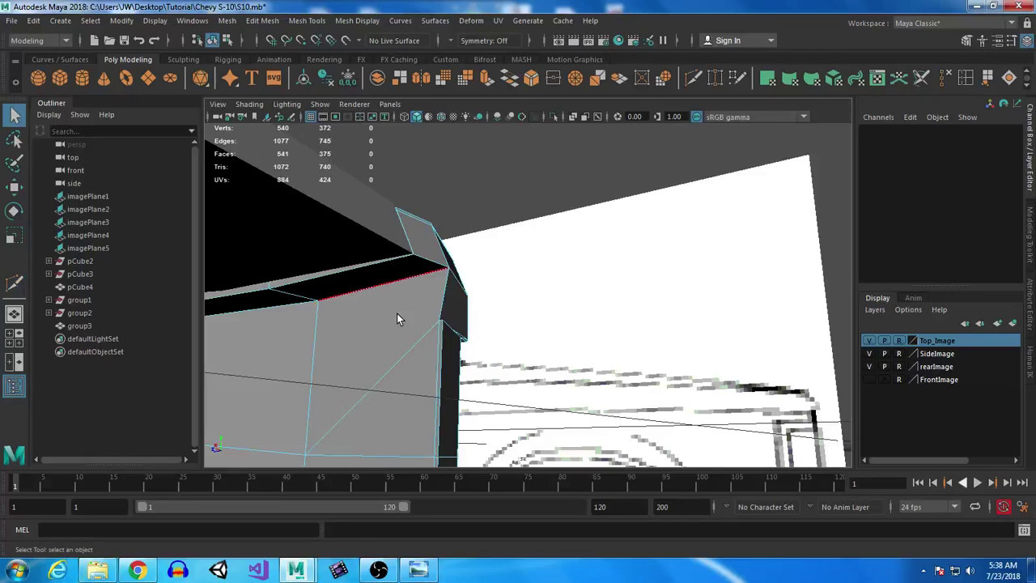
Step: Delete the top ledge face and the upper inner-wall face at the front corner of both fenders
right_click_drag(389, 271, 390, 232)
left_click(385, 274)
left_click(393, 306, "shift")
scroll(521, 385, "down", 3)
middle_click_drag(454, 340, 486, 324, "alt")
mouse_move(485, 324)
left_mouse_down("alt")
mouse_move(507, 296)
mouse_move(490, 309)
left_mouse_up("alt")
middle_click_drag(491, 310, 483, 311, "alt")
left_click_drag(696, 387, 497, 307, "alt")
left_click(444, 282, "shift")
key("Delete")
Step: Extrude the two short front edges beside the deleted fender-corner faces and move them downward
middle_click_drag(497, 308, 446, 280, "alt")
right_click_drag(446, 241, 446, 162)
left_click(446, 250)
scroll(663, 340, "down", 2)
middle_click_drag(663, 340, 259, 340, "alt")
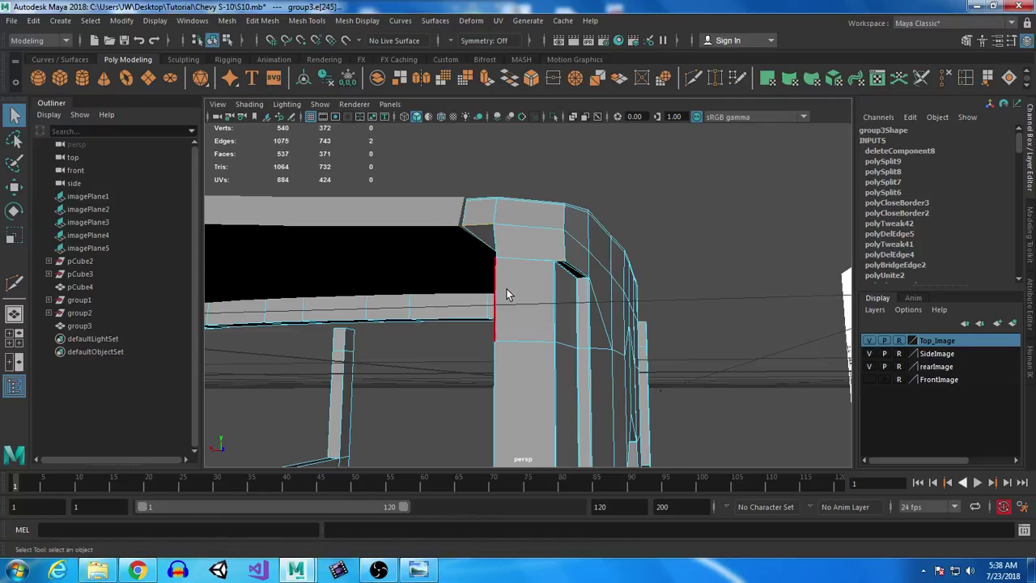
key("ctrl+e")
key("w")
left_click_drag(301, 294, 633, 296, "alt")
left_click_drag(760, 214, 759, 225)
Step: Position the extruded edges in the side view, level with the lower corner of the fender's front lip
left_click_drag(595, 321, 492, 400, "alt")
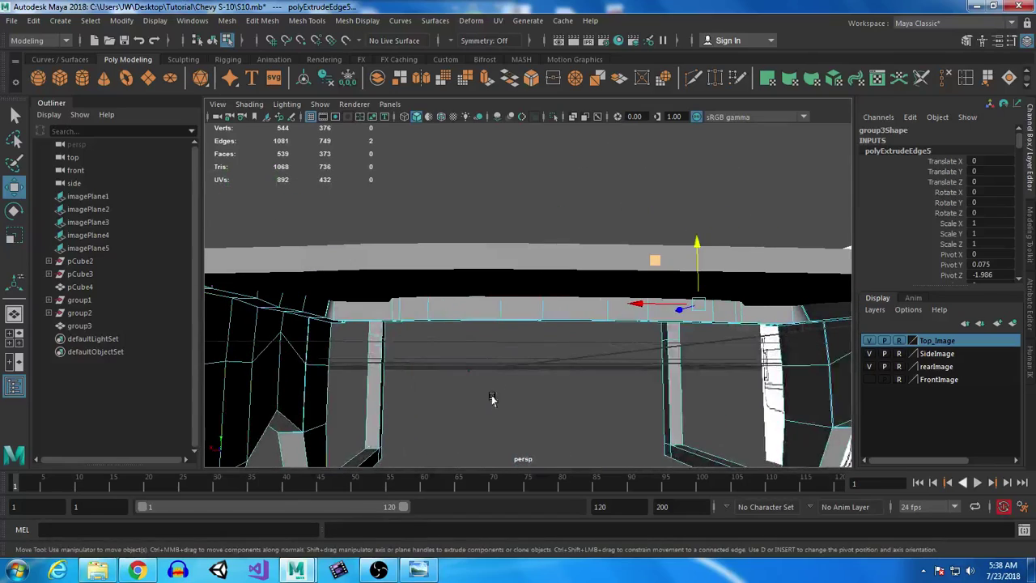
key("space")
key("space")
key("space")
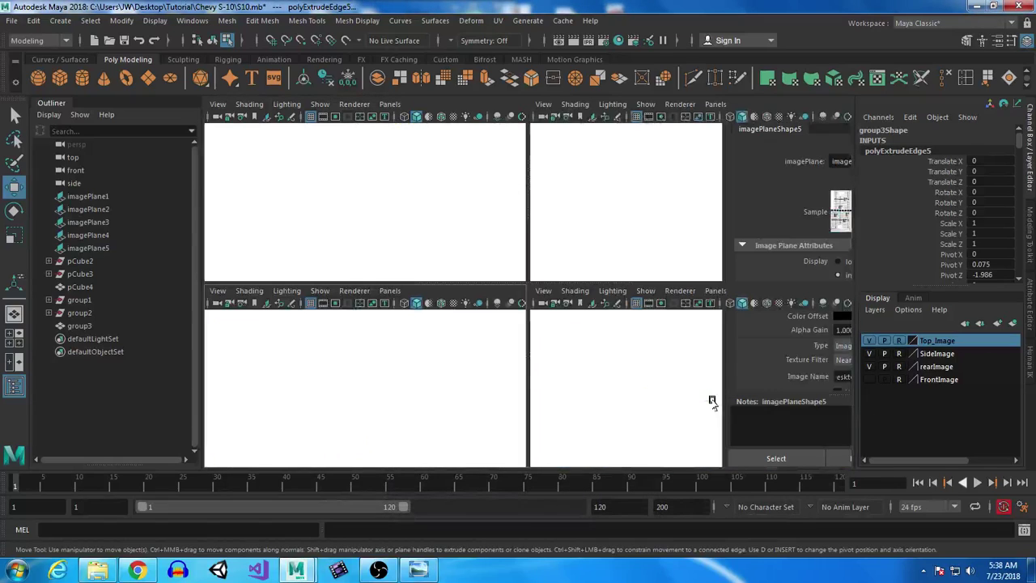
key("space")
right_click_drag(485, 319, 742, 497, "alt")
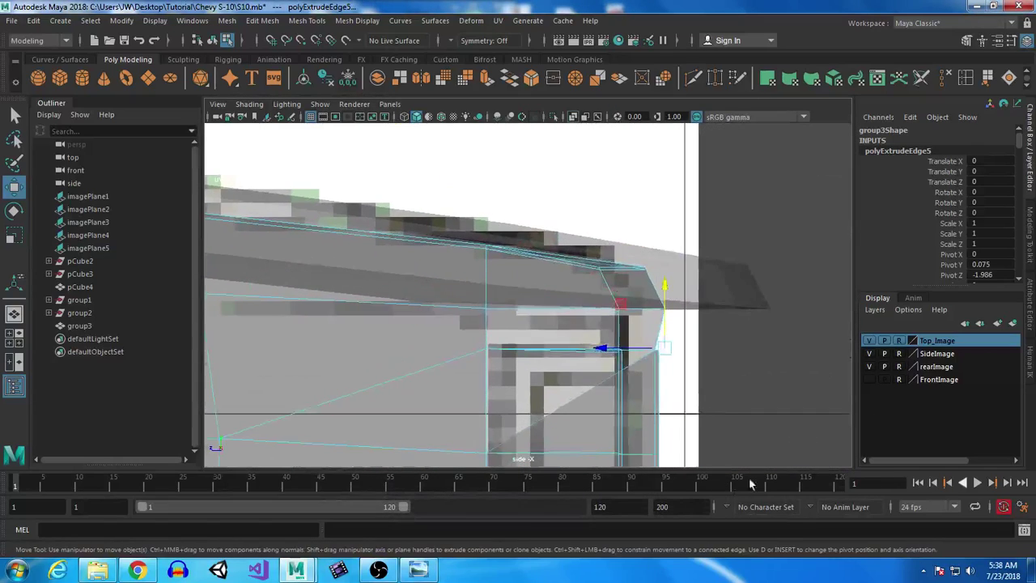
middle_click_drag(666, 380, 551, 345, "alt")
right_click_drag(550, 345, 680, 476, "alt")
left_click_drag(491, 330, 510, 328)
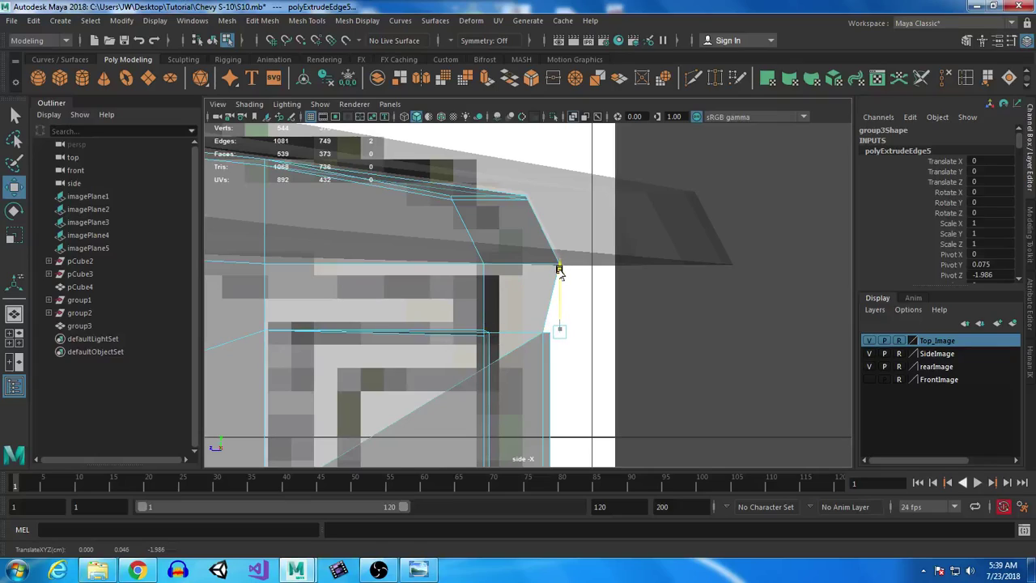
middle_click_drag(625, 314, 608, 305, "alt")
right_click_drag(613, 338, 729, 483, "alt")
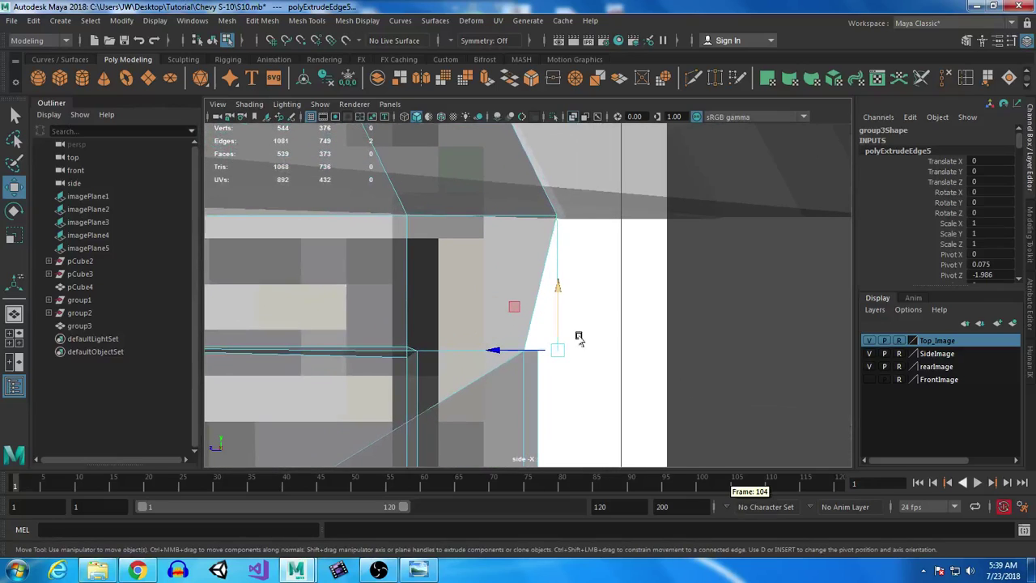
Step: Nudge the extruded edges slightly forward and check them at the fender's front corner
key("space")
key("space")
right_click_drag(603, 292, 540, 344, "alt")
left_click_drag(538, 343, 505, 228, "alt")
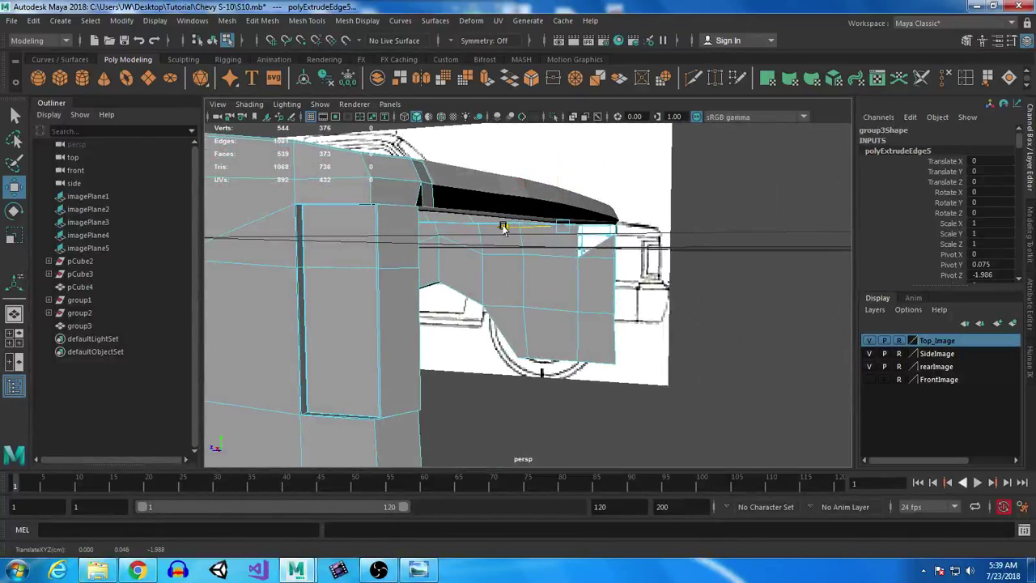
right_click_drag(474, 226, 415, 303, "alt")
middle_click_drag(402, 273, 418, 280, "alt")
right_click_drag(419, 280, 388, 234, "alt")
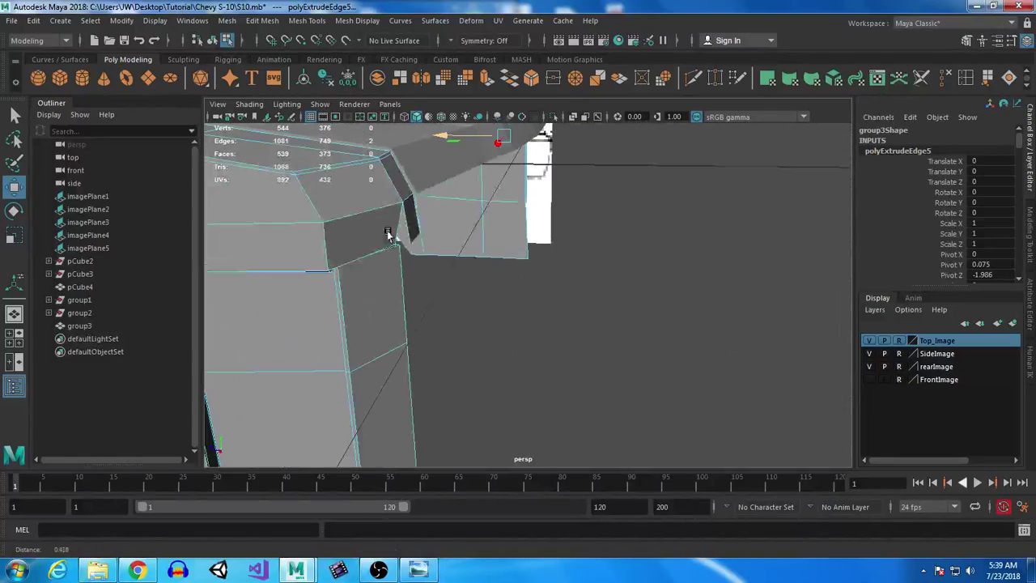
Step: Move the vertices at the fenders' lower front corner forward in the side view to line up with the extruded edges' lower end
key("space")
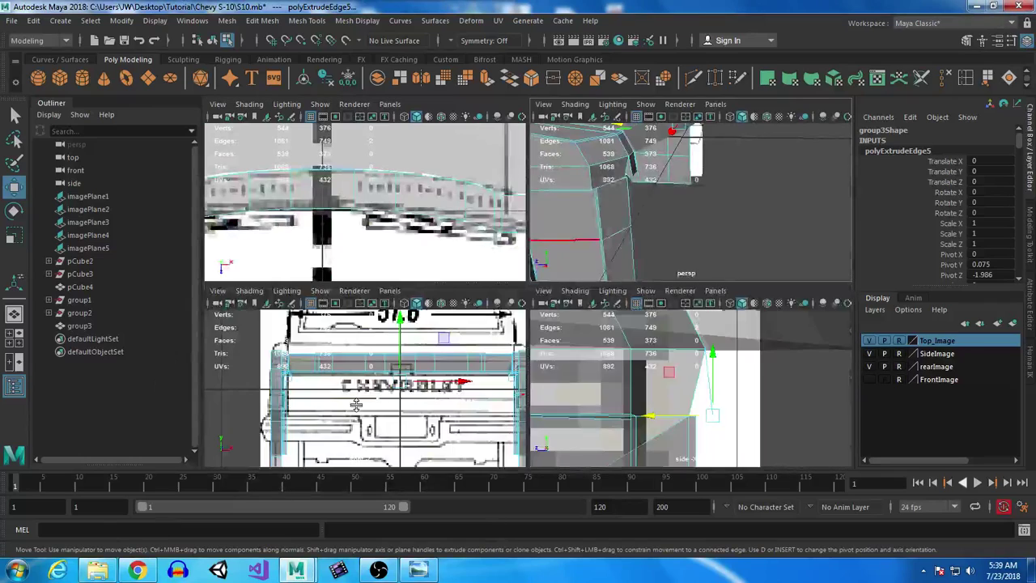
key("space")
key("space")
key("space")
middle_click_drag(681, 361, 636, 352, "alt")
right_click_drag(636, 351, 729, 476, "alt")
right_click_drag(453, 197, 398, 193)
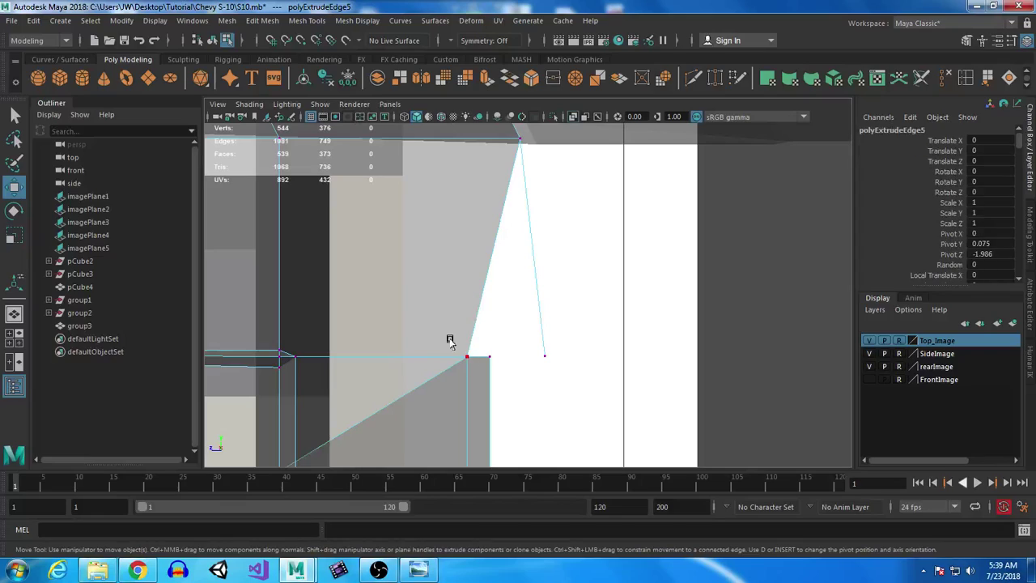
left_click_drag(474, 378, 482, 357)
left_click_drag(440, 302, 495, 357)
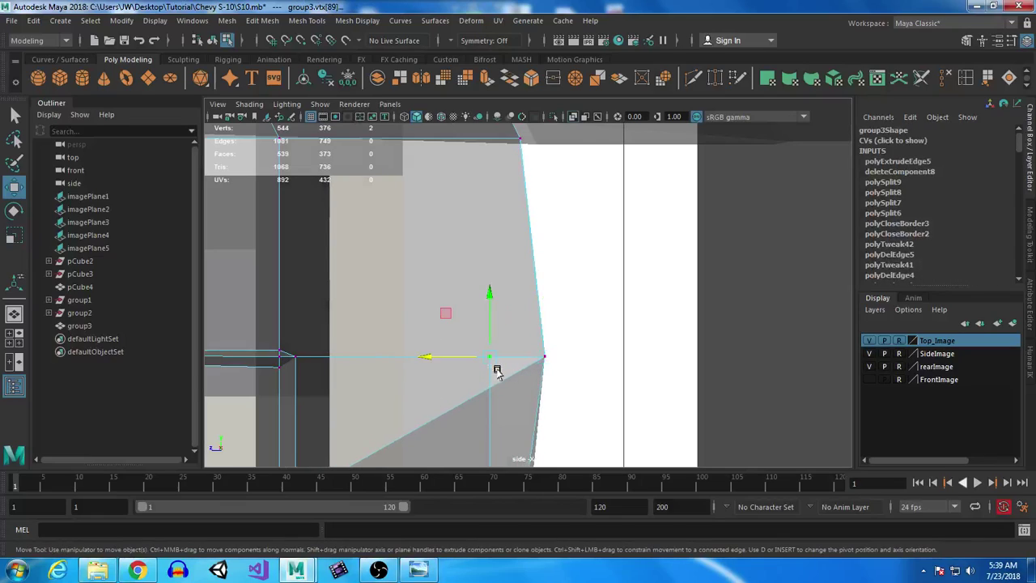
left_click_drag(432, 356, 461, 358)
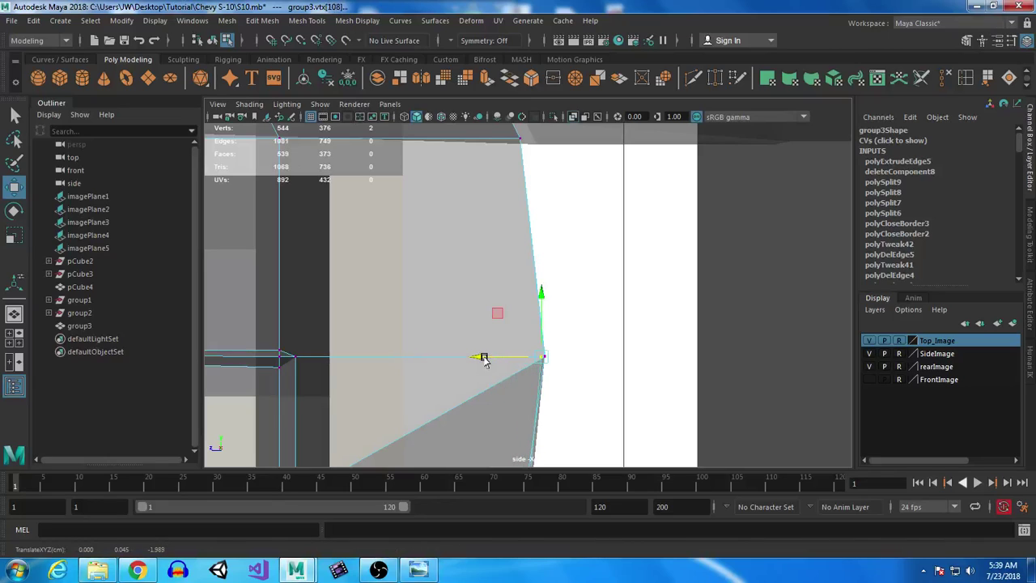
Step: Examine the moved vertices and the narrow faces at both fenders' front inner corners from several angles
key("space")
key("space")
left_click_drag(566, 301, 585, 317, "alt")
middle_click_drag(586, 317, 604, 259, "alt")
left_click_drag(604, 259, 598, 281, "alt")
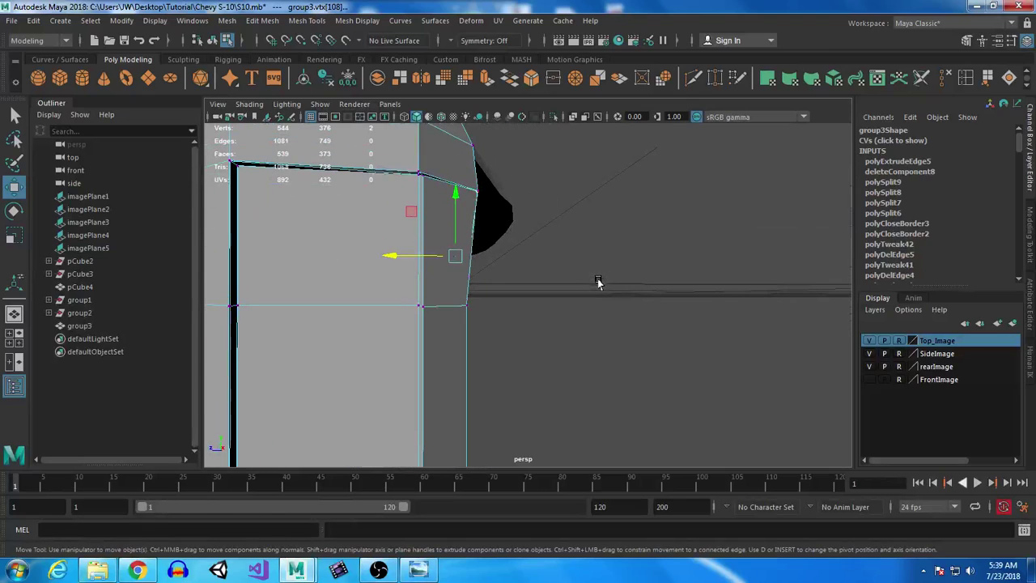
right_click_drag(397, 197, 389, 234)
left_click(456, 228)
left_click_drag(458, 242, 353, 322, "alt")
left_click(657, 266, "shift")
left_click_drag(486, 324, 438, 226, "alt")
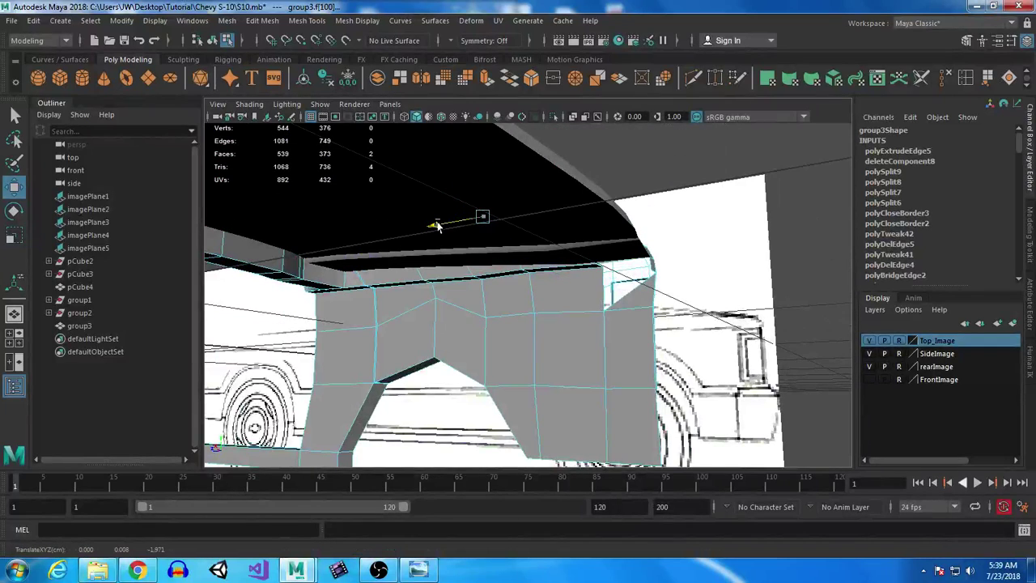
Step: Append a polygon to close the narrow gap between one fender's front lip and its extruded corner face
left_click_drag(654, 362, 562, 358, "alt")
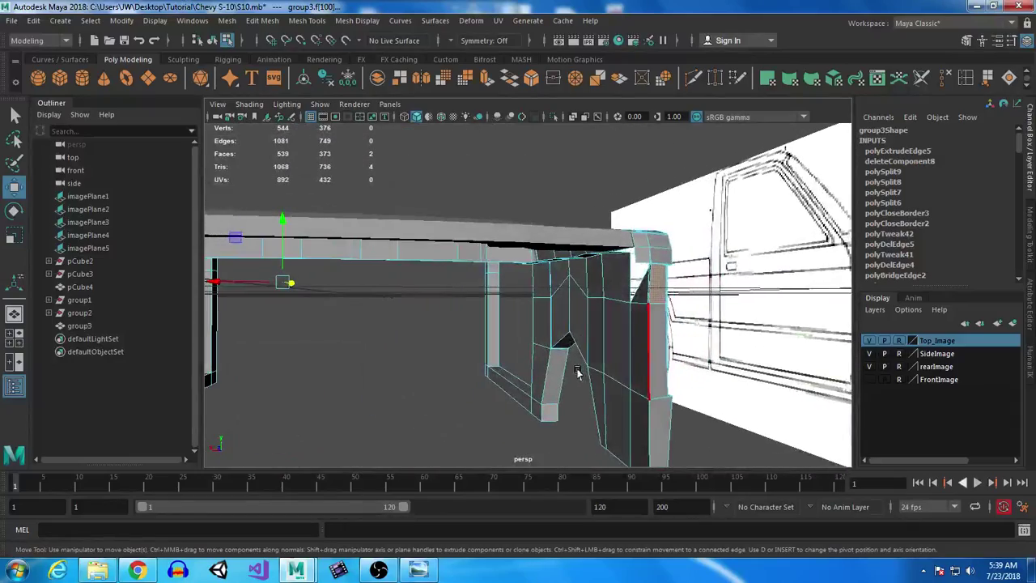
middle_click_drag(561, 359, 653, 293, "alt")
left_click_drag(652, 293, 515, 348, "alt")
left_click(988, 78)
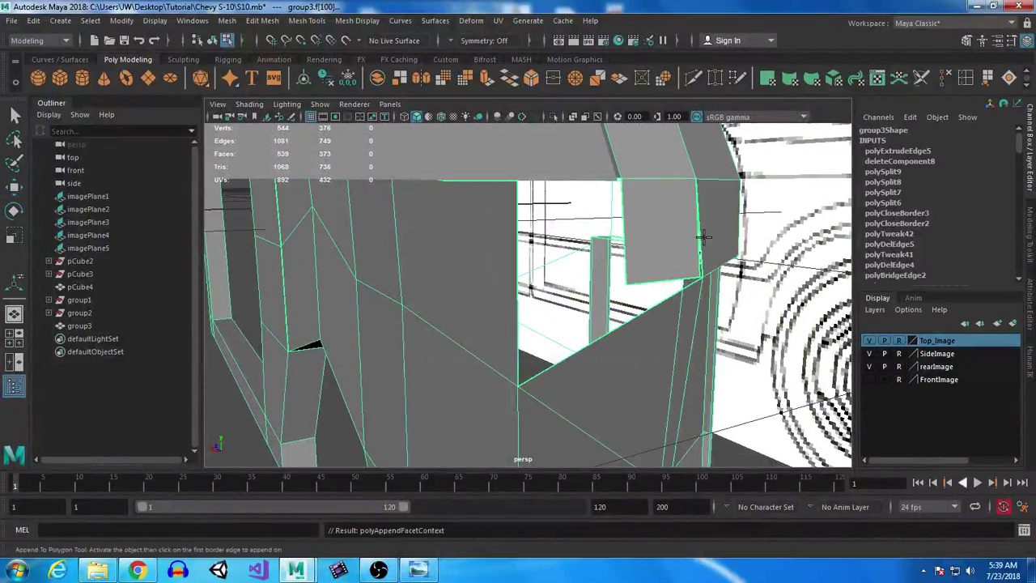
left_click(701, 238)
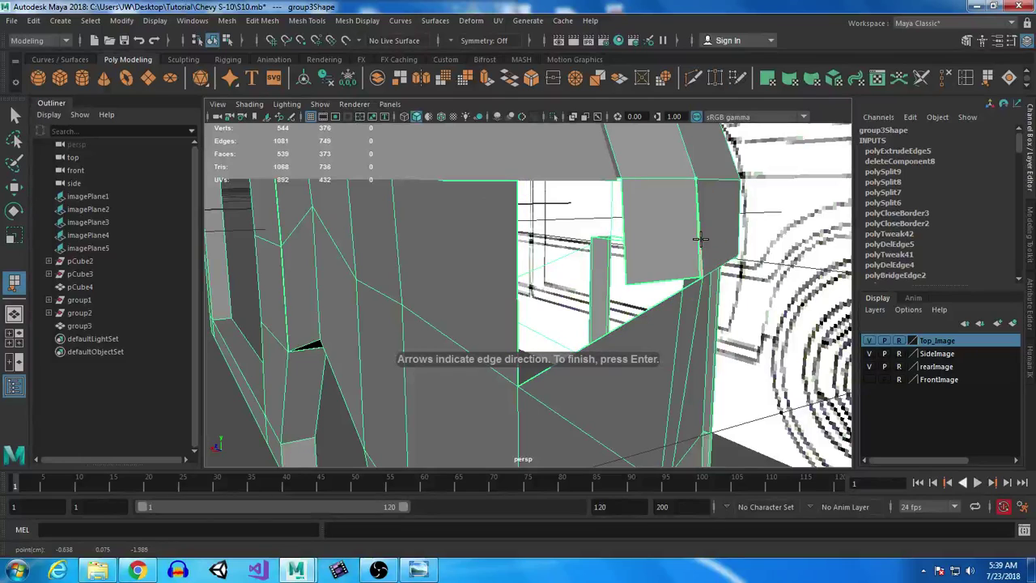
key("Return")
Step: Close the matching narrow gap beside the opposite fender's extruded corner face with an appended polygon
left_click_drag(700, 239, 564, 234, "alt")
middle_click_drag(564, 234, 747, 222, "alt")
left_click_drag(622, 267, 560, 292, "alt")
middle_click_drag(556, 266, 562, 293, "alt")
key("g")
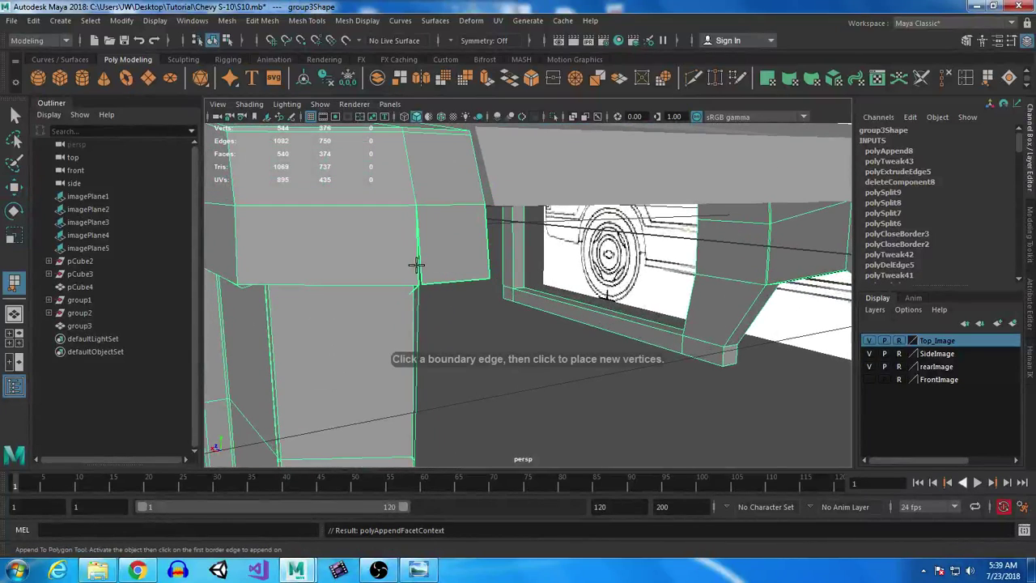
left_click(419, 268)
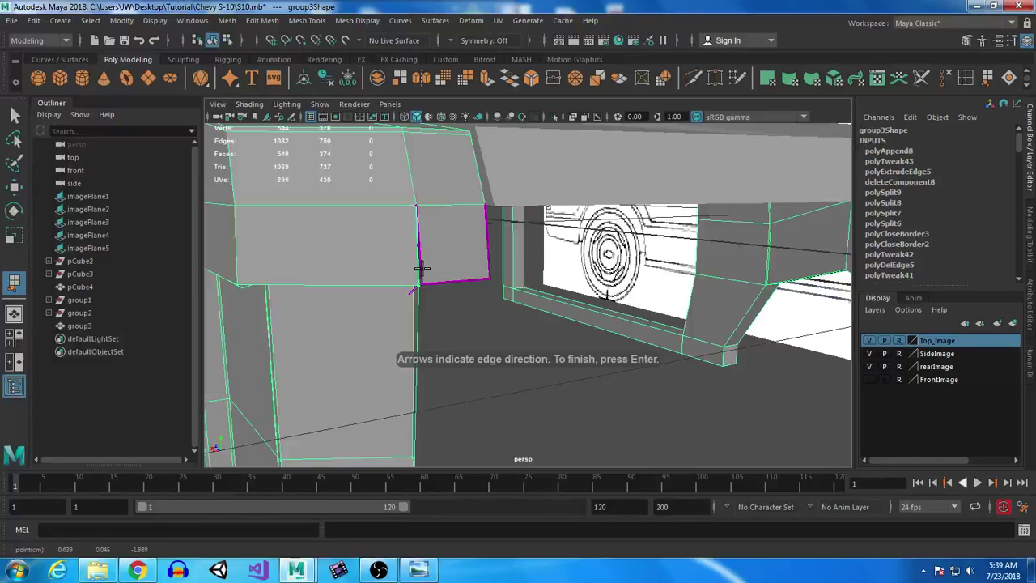
key("w")
Step: Append a polygon across the missing top ledge at this fender's front inner corner
left_click_drag(551, 357, 416, 313, "alt")
middle_click_drag(416, 312, 685, 366, "alt")
left_click_drag(685, 366, 596, 342, "alt")
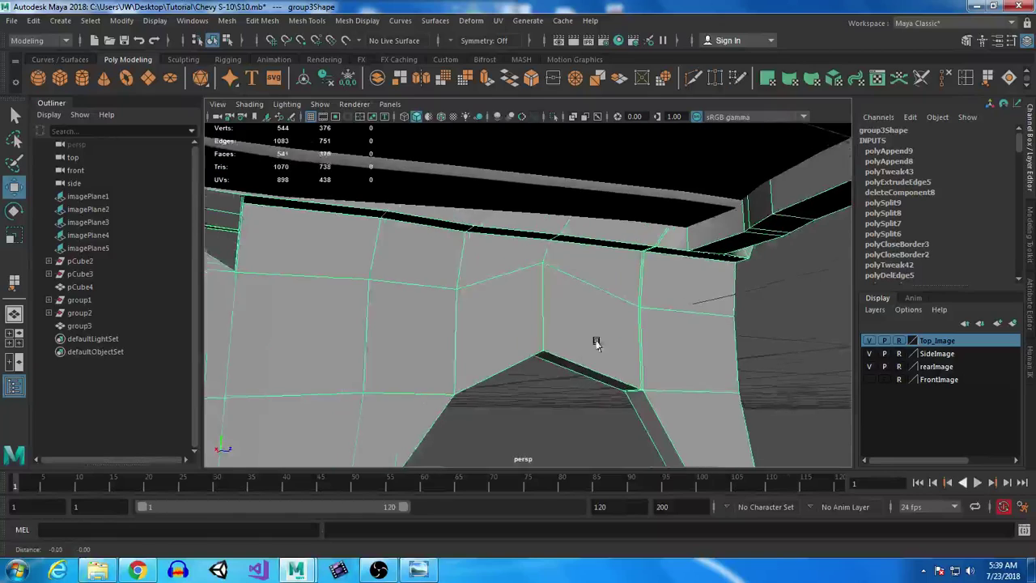
middle_click_drag(597, 342, 802, 367, "alt")
right_click_drag(506, 343, 572, 346, "alt")
left_click_drag(571, 344, 595, 359, "alt")
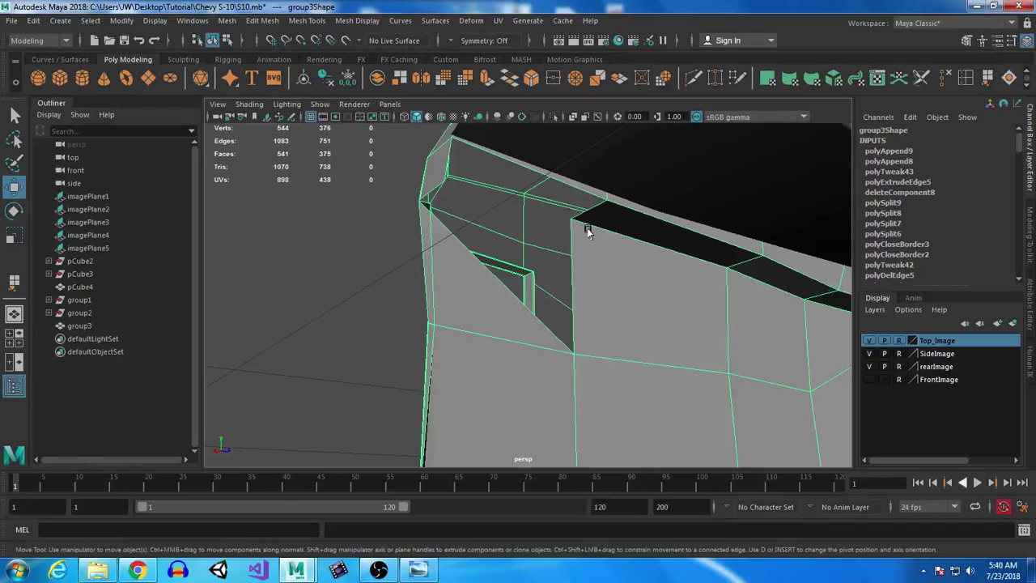
key("g")
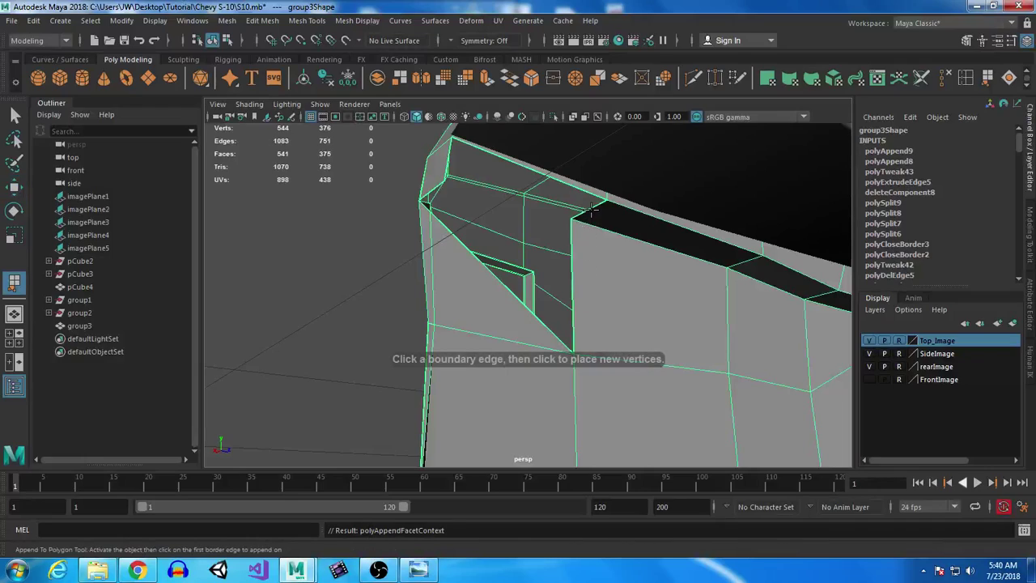
left_click(496, 156)
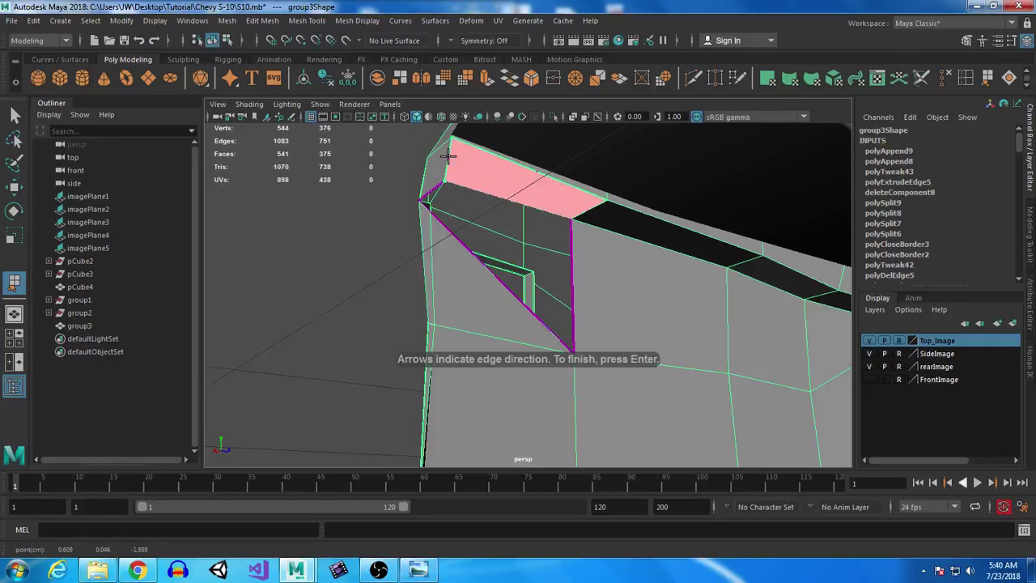
key("Return")
Step: Fill the remaining hole in the same fender's upper inner wall with an appended polygon
key("g")
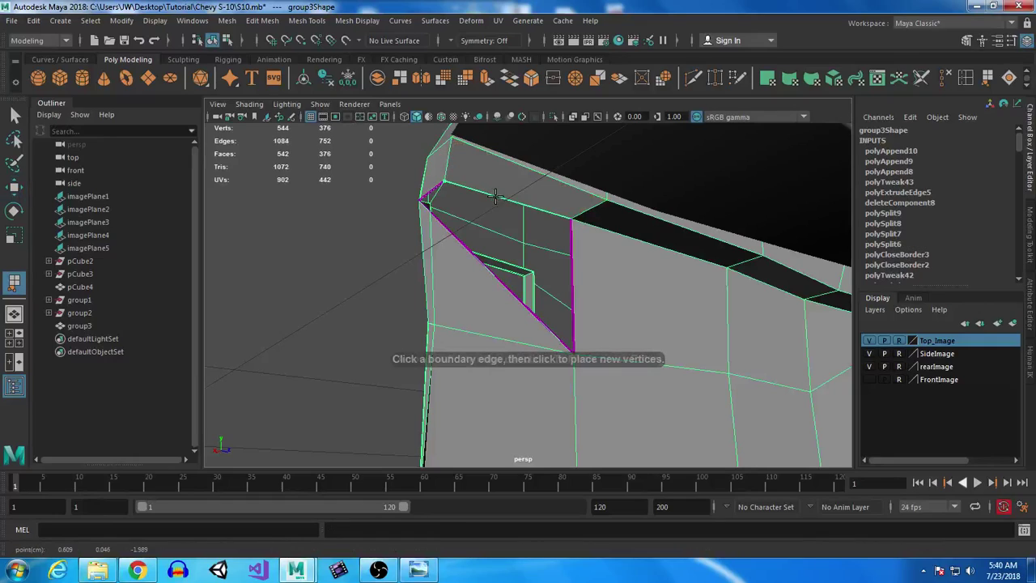
left_click(454, 232)
key("Return")
Step: Split the new inner-wall face and the new ledge face diagonally with Multi-Cut at this fender's front corner
left_click_drag(574, 303, 559, 324, "alt")
left_click(695, 79)
left_click(415, 223)
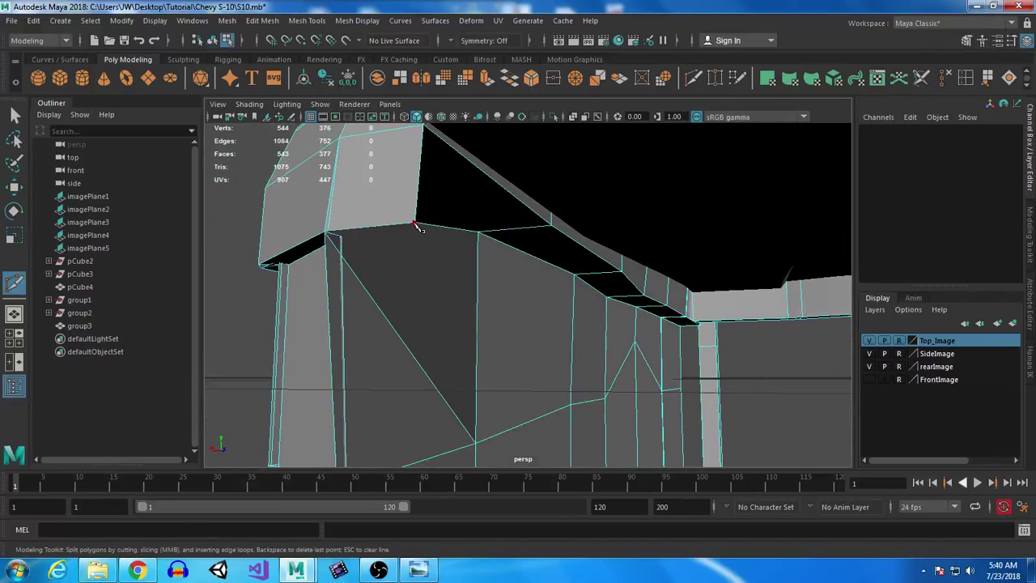
right_click(476, 443)
left_click(423, 127)
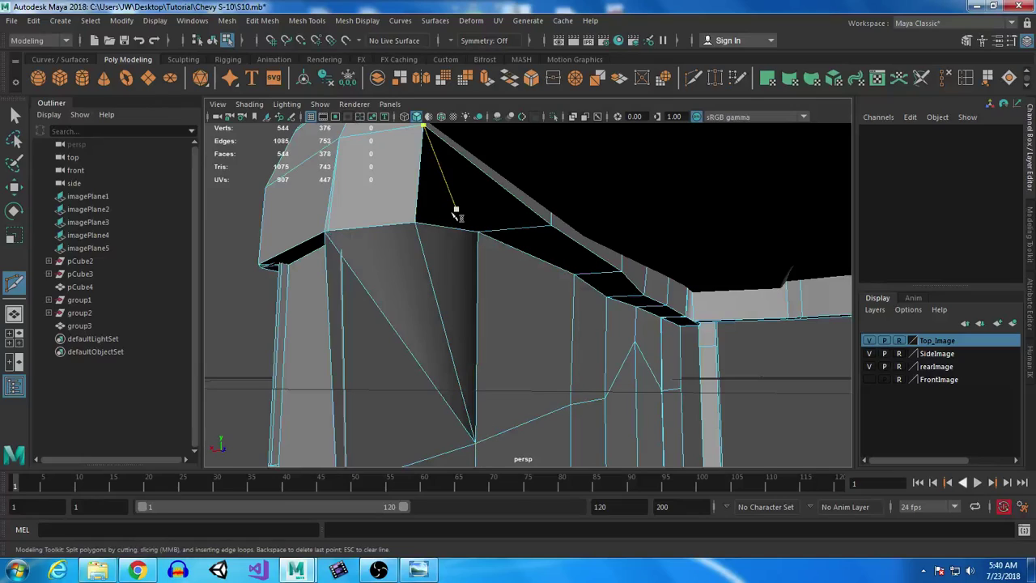
left_click(551, 225)
right_click(555, 228)
Step: Append a polygon across the missing top ledge at the other fender's front inner corner
left_click_drag(556, 226, 453, 265, "alt")
middle_click_drag(453, 266, 494, 269, "alt")
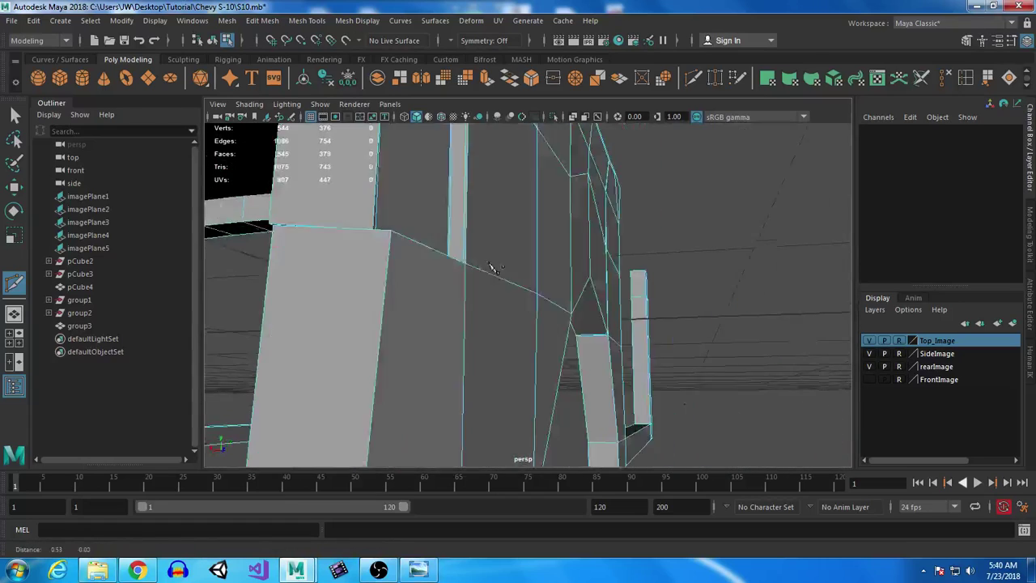
right_click_drag(494, 269, 520, 246, "alt")
left_click_drag(520, 246, 646, 245, "alt")
middle_click_drag(646, 245, 567, 241, "alt")
right_click_drag(567, 242, 661, 360, "alt")
left_click_drag(661, 359, 556, 331, "alt")
middle_click_drag(556, 330, 586, 343, "alt")
right_click_drag(586, 343, 582, 324, "alt")
left_click(545, 350)
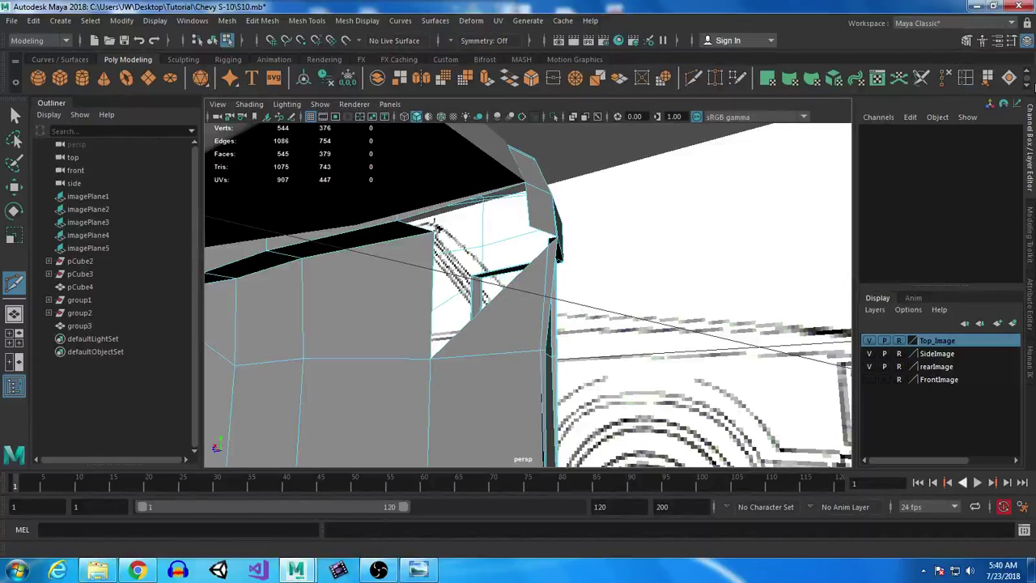
left_click(989, 76)
left_click(518, 171)
left_click(437, 209)
left_click(423, 226)
key("Return")
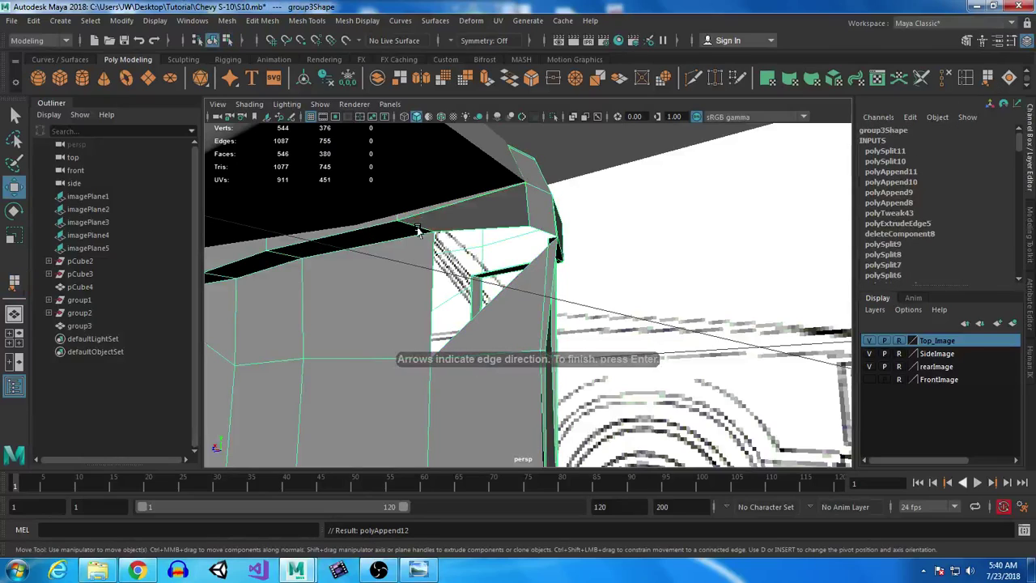
Step: Fill the hole below the new ledge in that fender's inner wall with an appended polygon
left_click(477, 228)
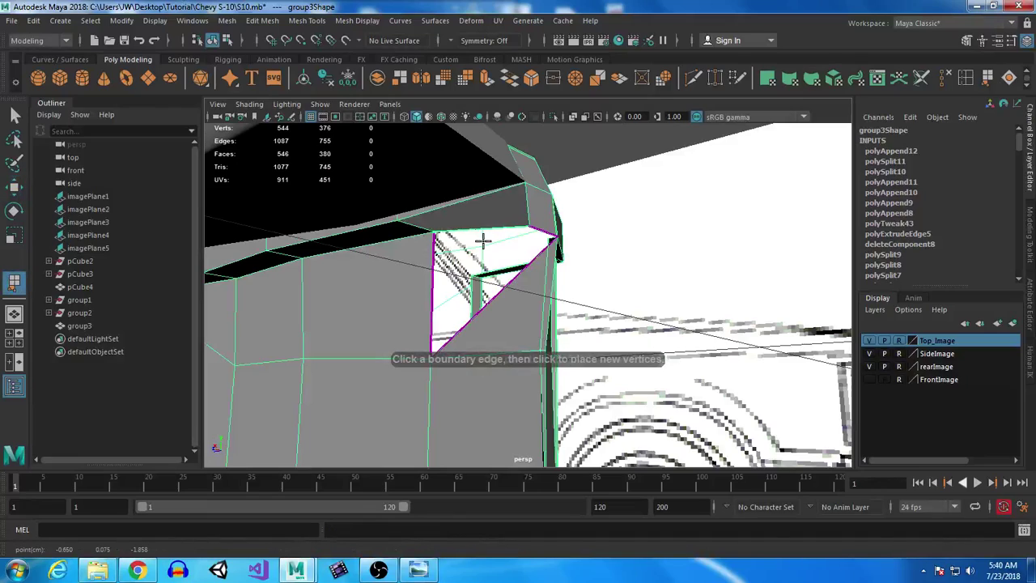
left_click(539, 279)
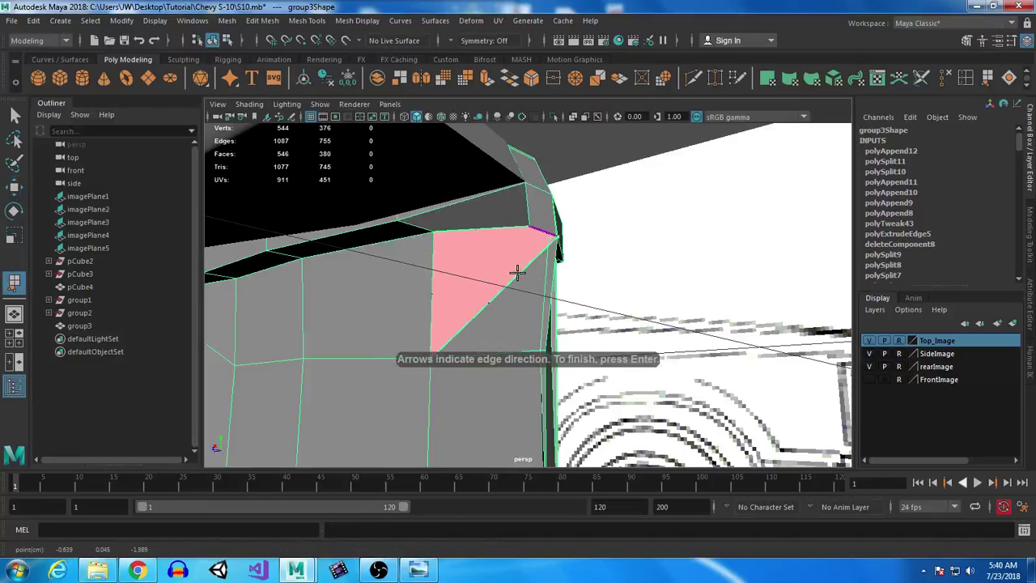
key("w")
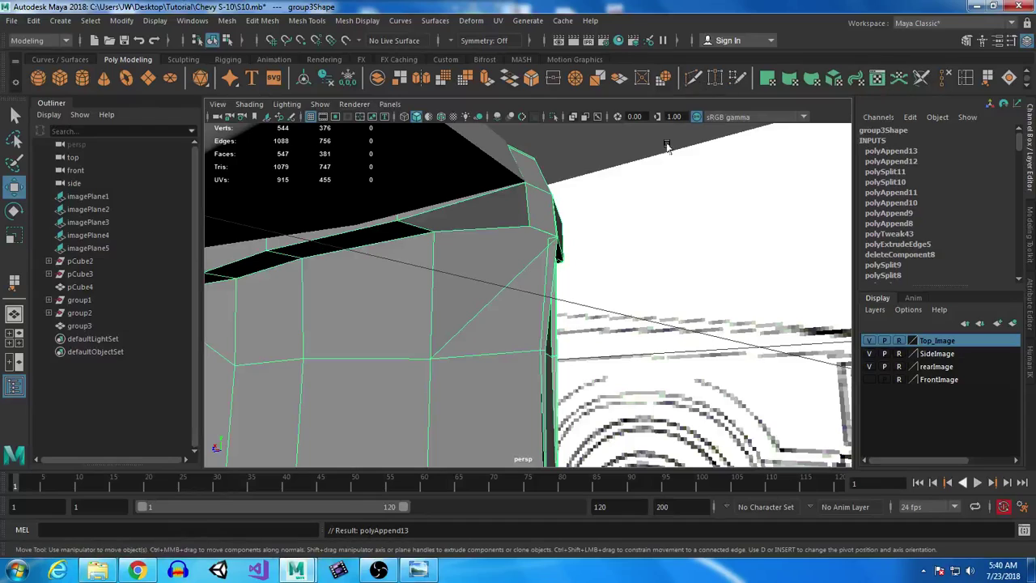
Step: Cut diagonal edges across that fender's new inner-wall and ledge faces, meeting at the extruded face's lower corner
left_click(693, 79)
left_click(541, 250)
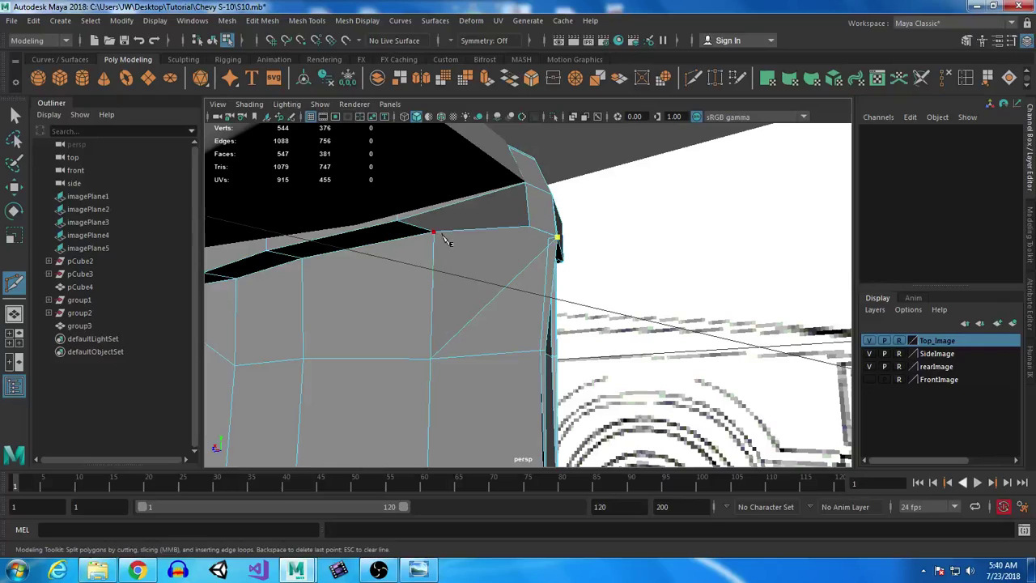
key("Escape")
left_click(398, 222)
key("Return")
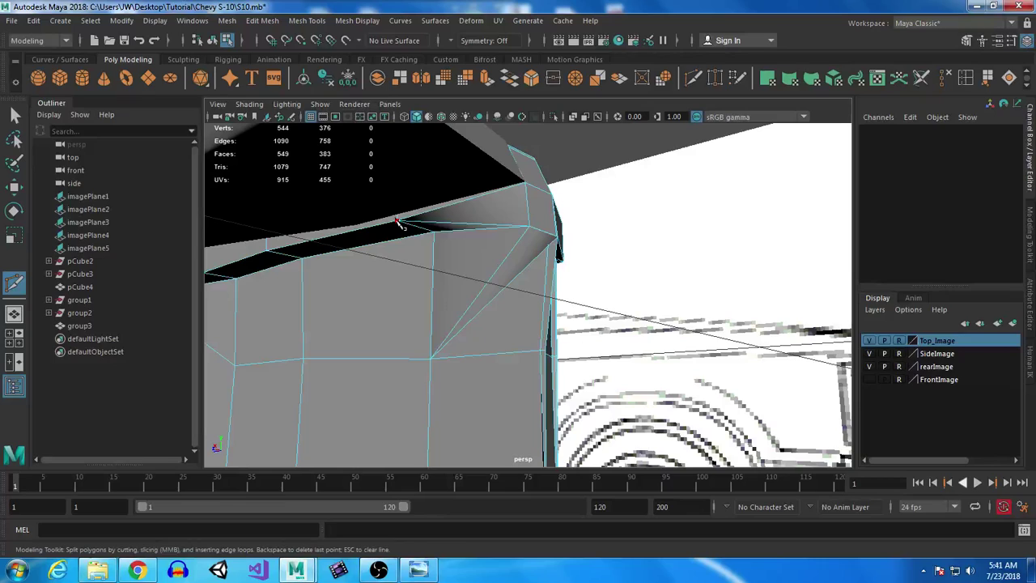
Step: Select the full row of underside faces along the hood's front edge
scroll(500, 311, "down", 3)
left_click_drag(500, 311, 395, 278, "alt")
middle_click_drag(395, 278, 627, 261, "alt")
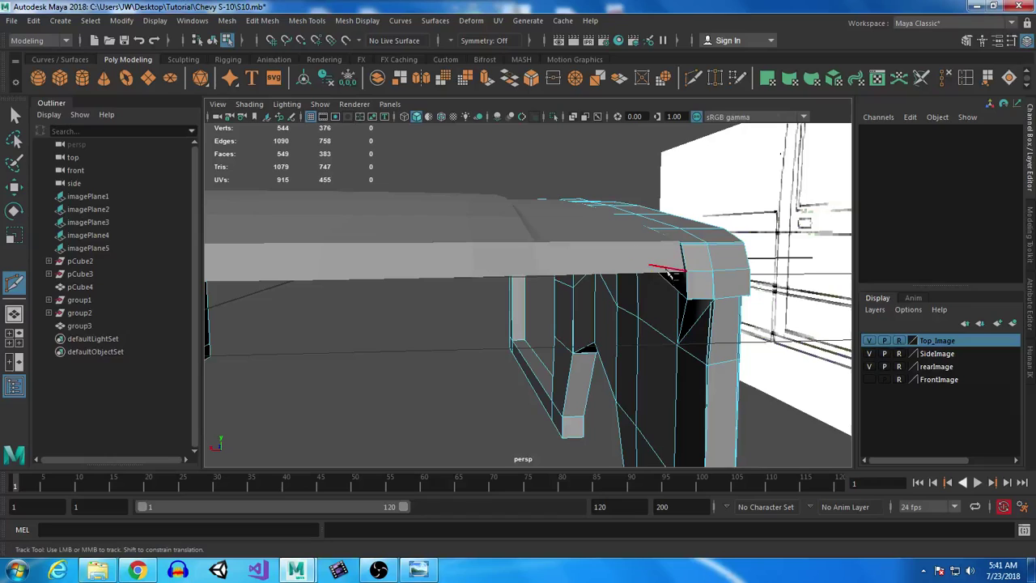
left_click(14, 115)
left_click(433, 258)
left_click_drag(432, 258, 571, 345, "alt")
mouse_move(660, 339)
left_mouse_down("alt")
mouse_move(639, 345)
mouse_move(664, 338)
left_mouse_up("alt")
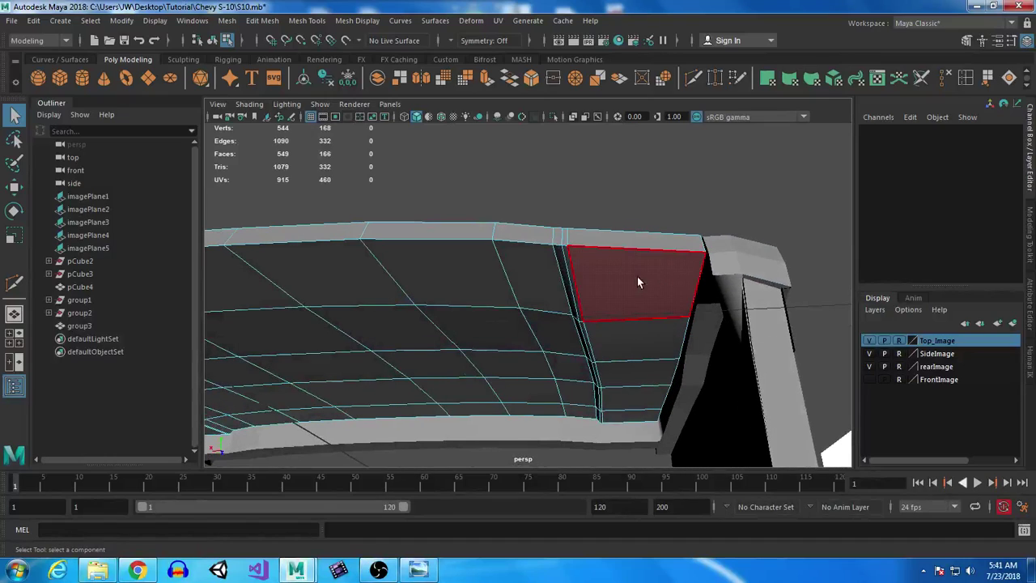
right_click_drag(617, 254, 611, 218)
left_click(617, 281)
middle_click_drag(490, 301, 727, 236, "alt")
double_click(508, 237, "shift")
Step: Try to move the selected front underside faces of the hood downward
middle_click_drag(742, 331, 687, 371, "alt")
mouse_move(687, 375)
left_mouse_down("alt")
mouse_move(694, 351)
mouse_move(693, 361)
left_mouse_up("alt")
key("w")
left_click_drag(775, 225, 775, 245)
left_click_drag(437, 313, 620, 363, "alt")
key("ctrl+z")
Step: Extrude the selected underside faces at the hood's front and move them downward to deepen the lip
left_click_drag(723, 437, 710, 417, "alt")
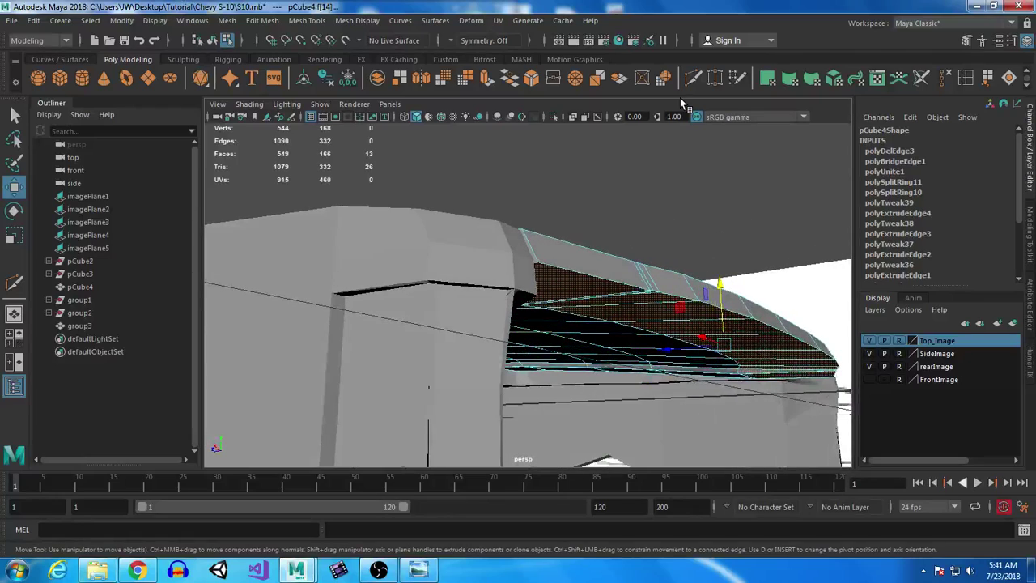
left_click(487, 77)
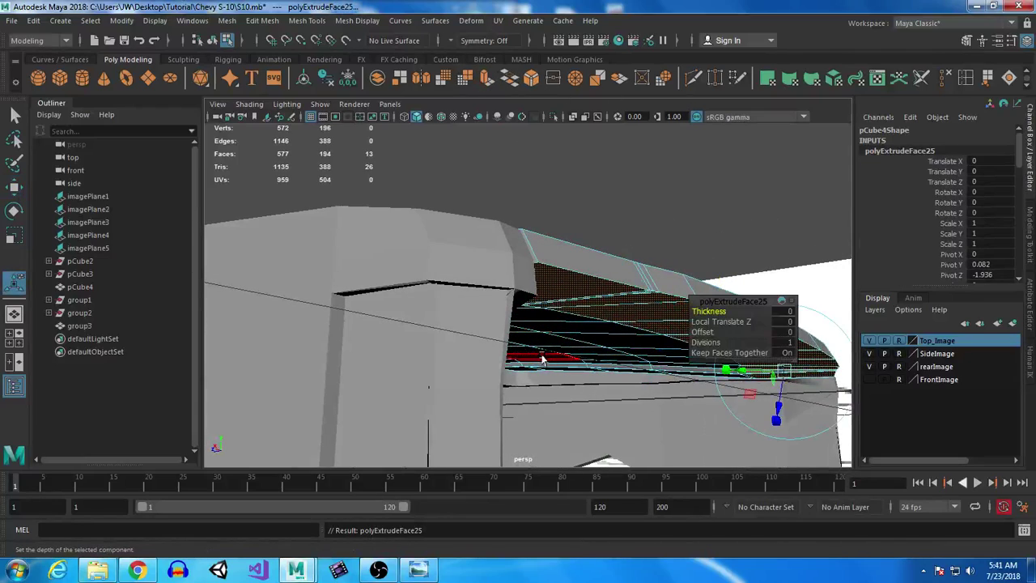
key("w")
left_click_drag(721, 281, 720, 301)
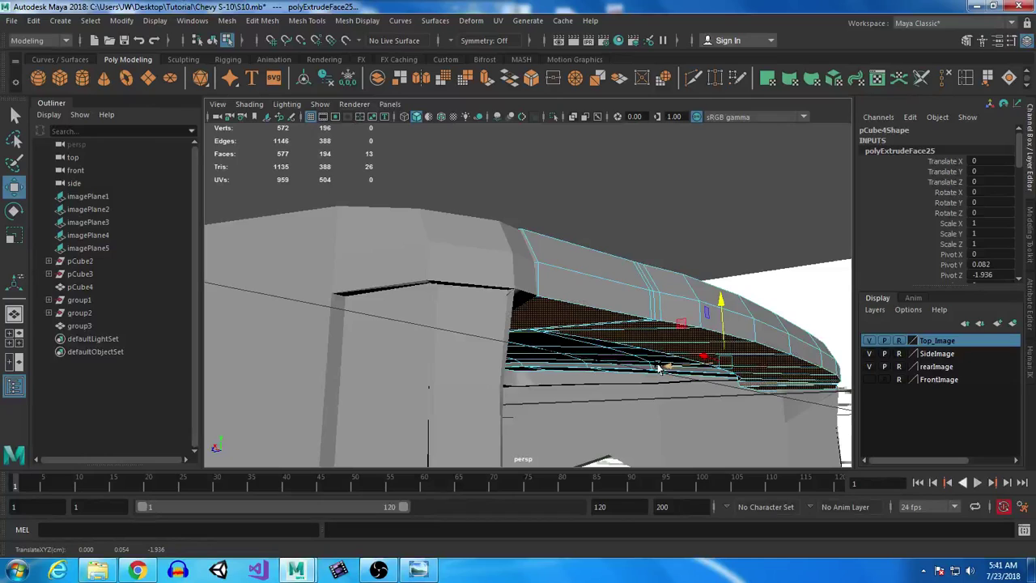
Step: Select the rear edge row of the hood's extruded front faces and shift it slightly downward and along the hood's length
left_click_drag(647, 384, 498, 276, "alt")
right_click_drag(498, 197, 504, 159)
left_click(423, 332)
left_click_drag(423, 333, 647, 311, "alt")
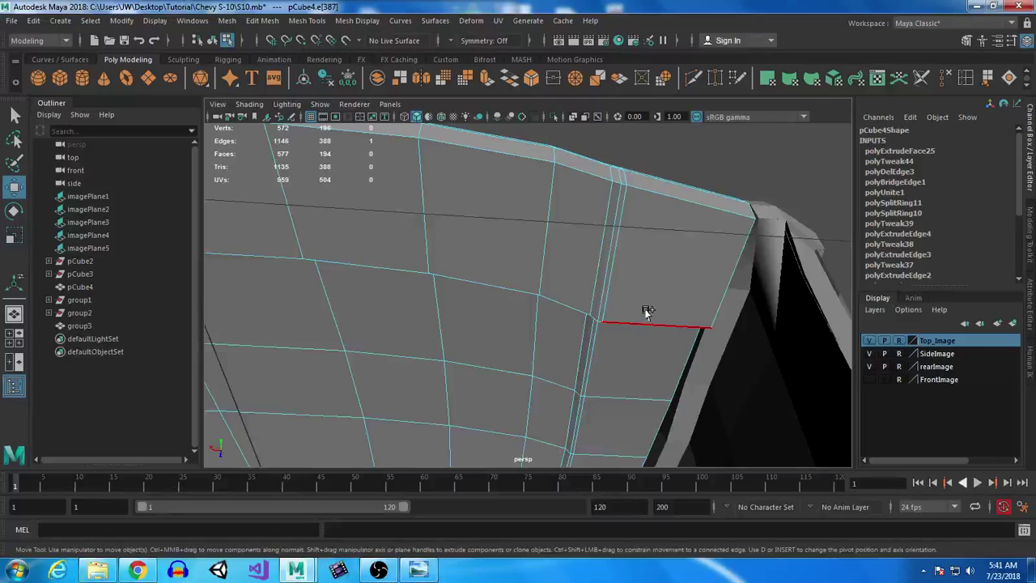
double_click(648, 325)
key("f")
left_click_drag(565, 327, 552, 237)
left_click_drag(527, 290, 639, 352, "alt")
left_click_drag(666, 243, 666, 248)
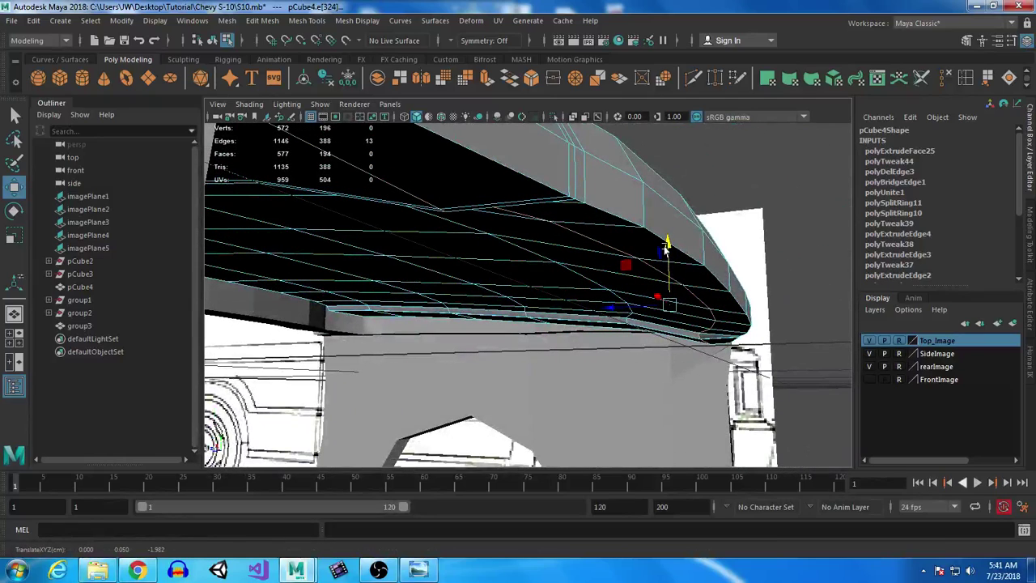
left_click_drag(621, 306, 634, 309)
Step: Select the row of underside faces along the hood's front lip and flatten them vertically
left_click_drag(674, 235, 555, 342, "alt")
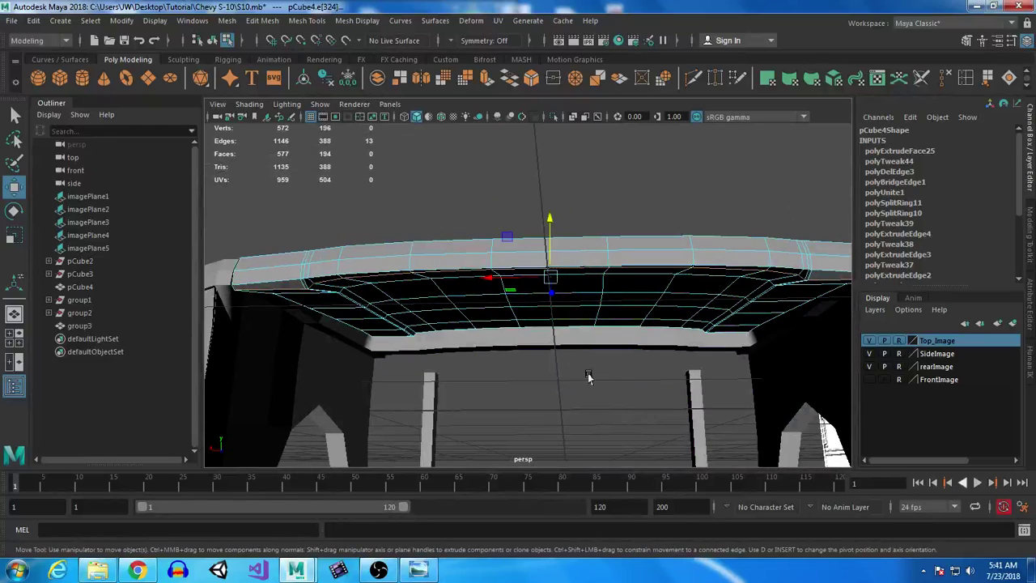
key("r")
right_click_drag(408, 271, 411, 233)
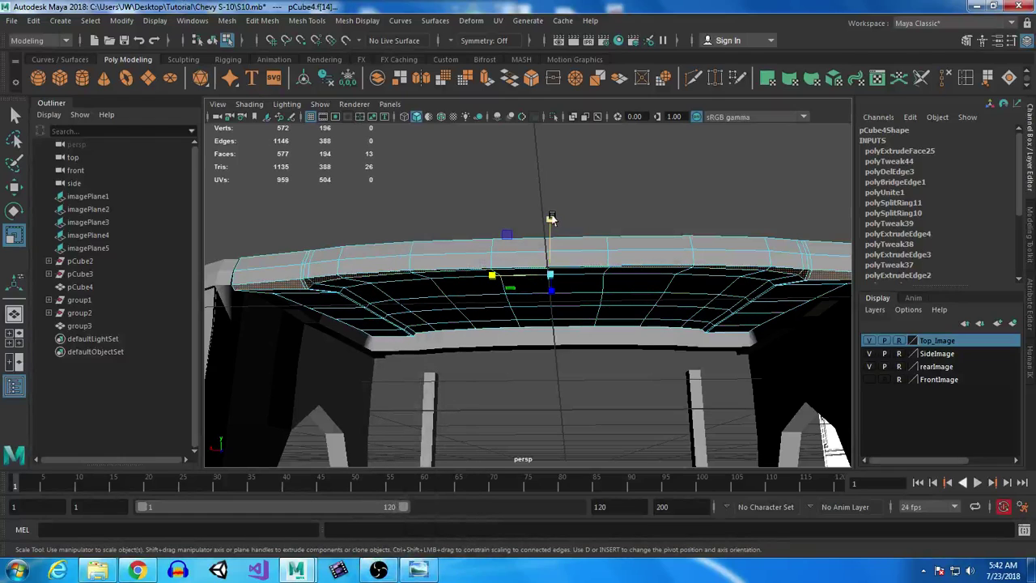
left_click_drag(453, 365, 576, 362, "alt")
right_click_drag(492, 389, 589, 330, "alt")
Step: Shift the vertices at one front corner of the hood slightly forward to line up with the adjoining fender in the top view
key("space")
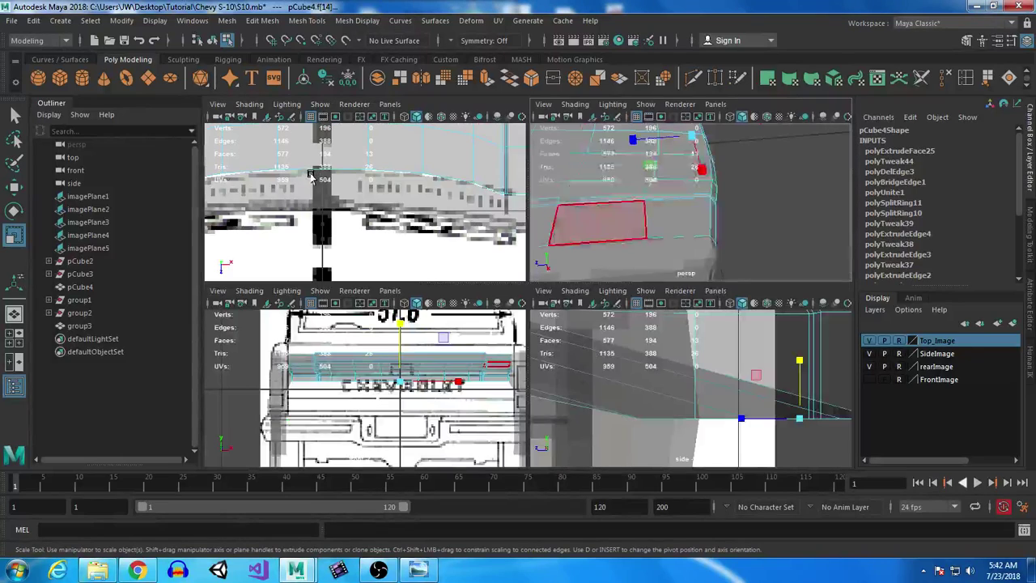
key("space")
middle_click_drag(441, 238, 285, 462, "alt")
middle_click_drag(585, 298, 335, 310, "alt")
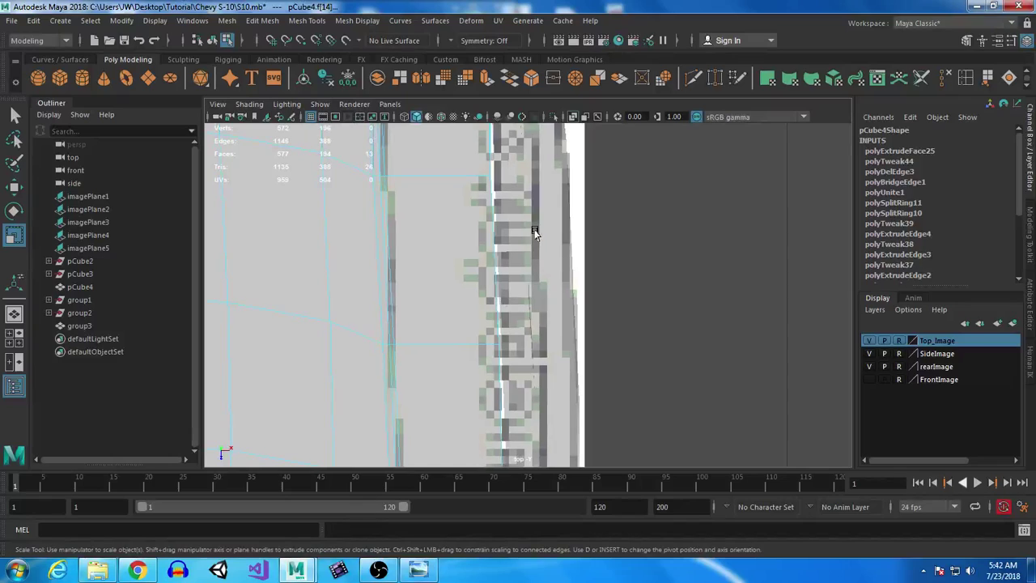
middle_click_drag(534, 231, 623, 294, "alt")
middle_click_drag(544, 303, 429, 325, "alt")
right_click_drag(441, 356, 570, 417, "alt")
right_click_drag(523, 197, 484, 195)
left_click_drag(467, 160, 482, 247)
key("w")
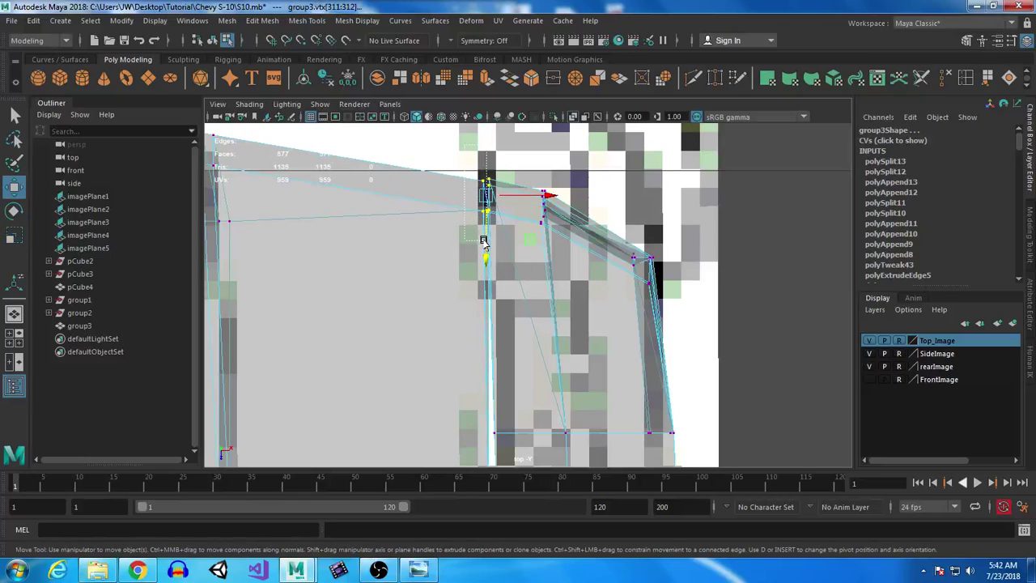
left_click(483, 241)
left_click_drag(482, 263, 482, 259)
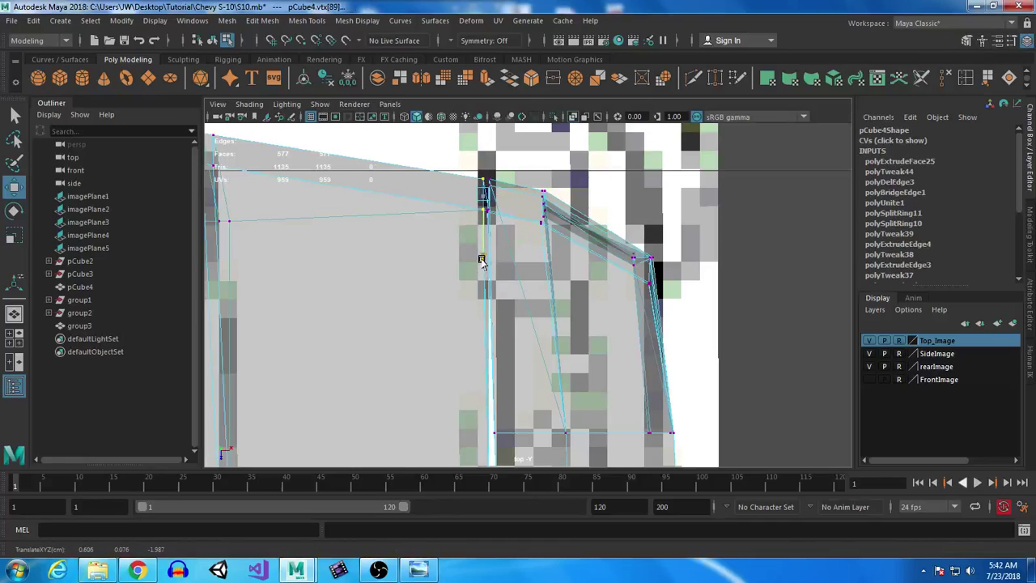
Step: Shift the vertices at the hood's opposite front corner slightly forward along the hood's length
scroll(414, 235, "down", 12)
middle_click_drag(483, 255, 453, 310, "alt")
scroll(688, 339, "up", 8)
right_click_drag(454, 310, 625, 477, "alt")
left_click_drag(487, 182, 499, 272)
left_click_drag(534, 171, 498, 238)
left_click_drag(501, 276, 501, 274)
Step: Select the front crease vertices beside each corner of the hood, one side after the other
middle_click_drag(741, 266, 496, 370, "alt")
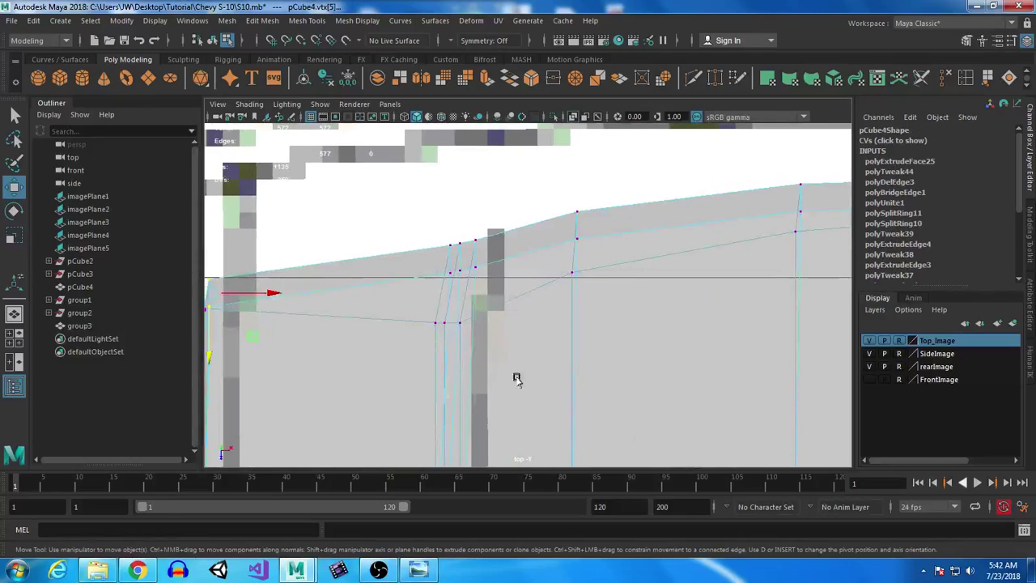
left_click_drag(411, 212, 457, 338)
mouse_move(806, 302)
middle_mouse_down("alt")
mouse_move(742, 320)
mouse_move(167, 321)
middle_mouse_up("alt")
mouse_move(541, 313)
middle_mouse_down("alt")
mouse_move(222, 302)
mouse_move(157, 323)
middle_mouse_up("alt")
middle_click_drag(489, 341, 295, 321, "alt")
left_click_drag(372, 201, 419, 324)
Step: Return to object mode and examine the hood's front edge and the fenders in perspective
key("space")
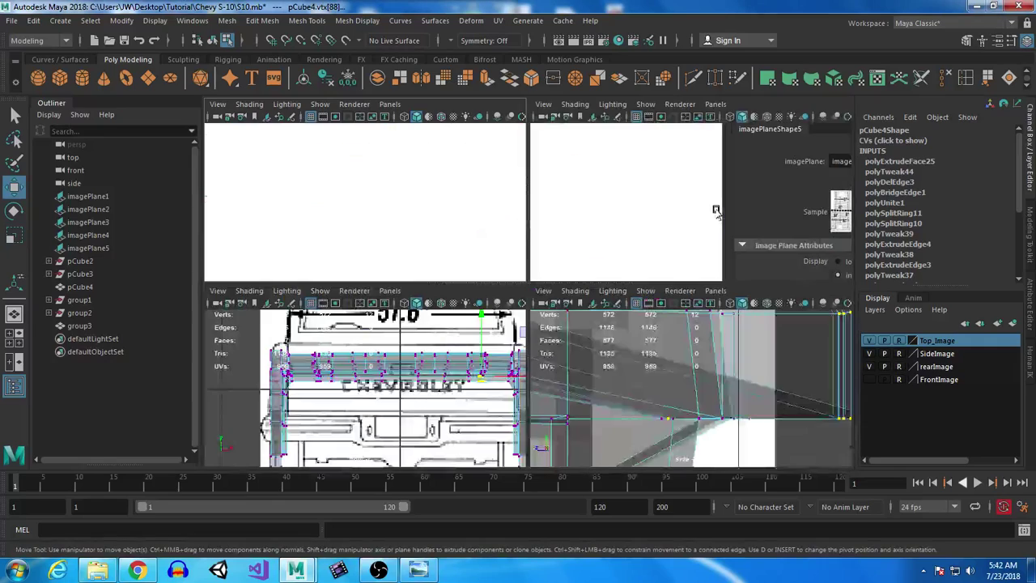
key("space")
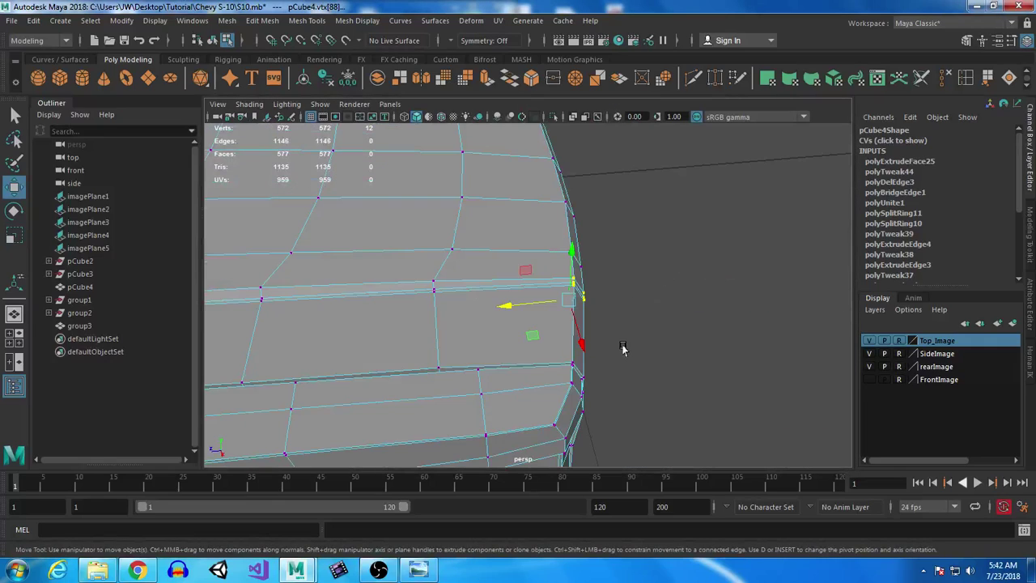
right_click_drag(451, 203, 518, 180)
left_click_drag(671, 351, 535, 318, "alt")
right_click_drag(534, 317, 454, 287, "alt")
left_click_drag(454, 286, 526, 325, "alt")
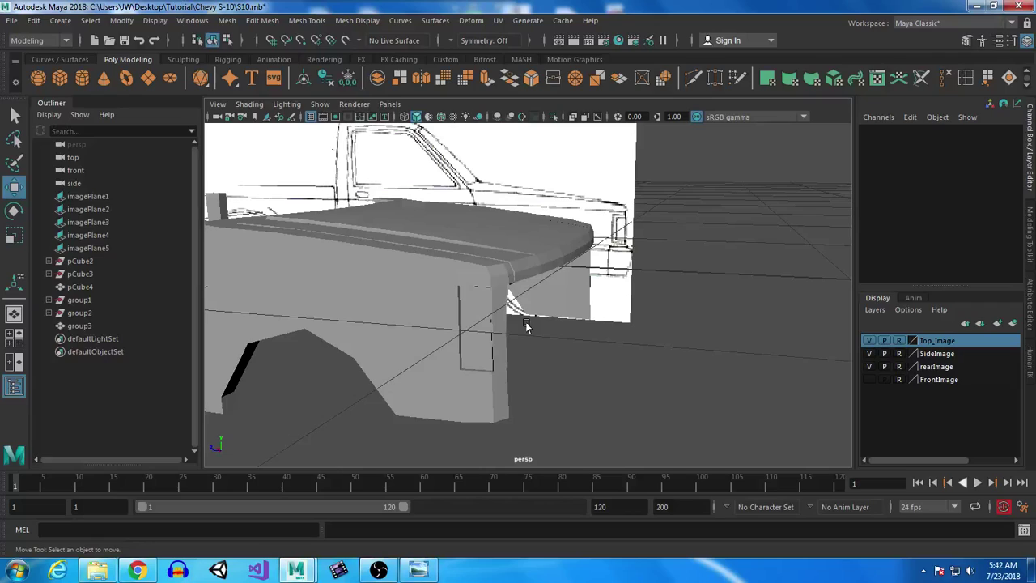
left_click_drag(534, 395, 476, 365, "alt")
middle_click_drag(476, 364, 448, 350, "alt")
left_click_drag(448, 350, 449, 277, "alt")
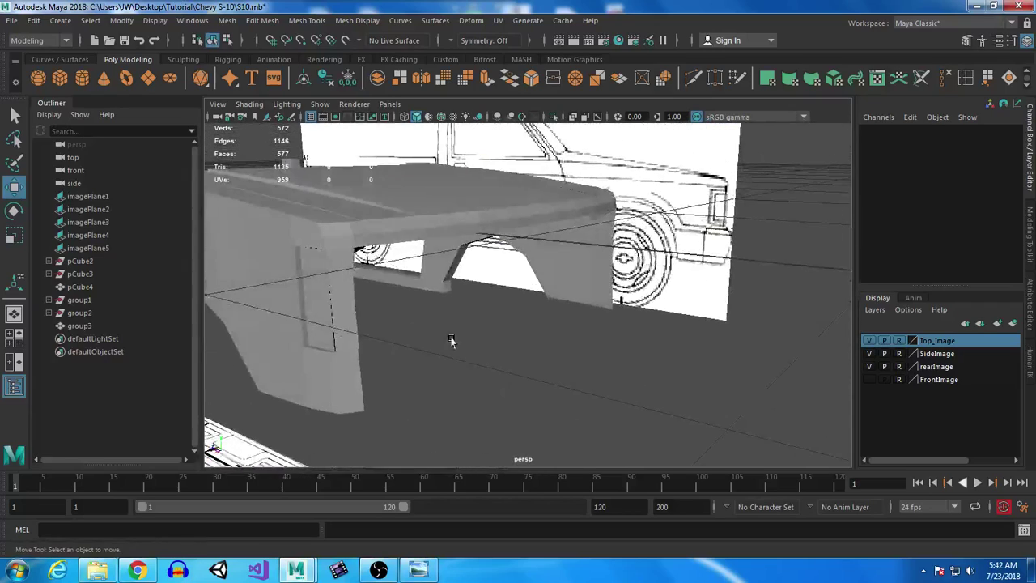
Step: Frame the whole truck in the side view and show the FrontImage reference layer, centring the headlight area in the front view
key("space")
key("space")
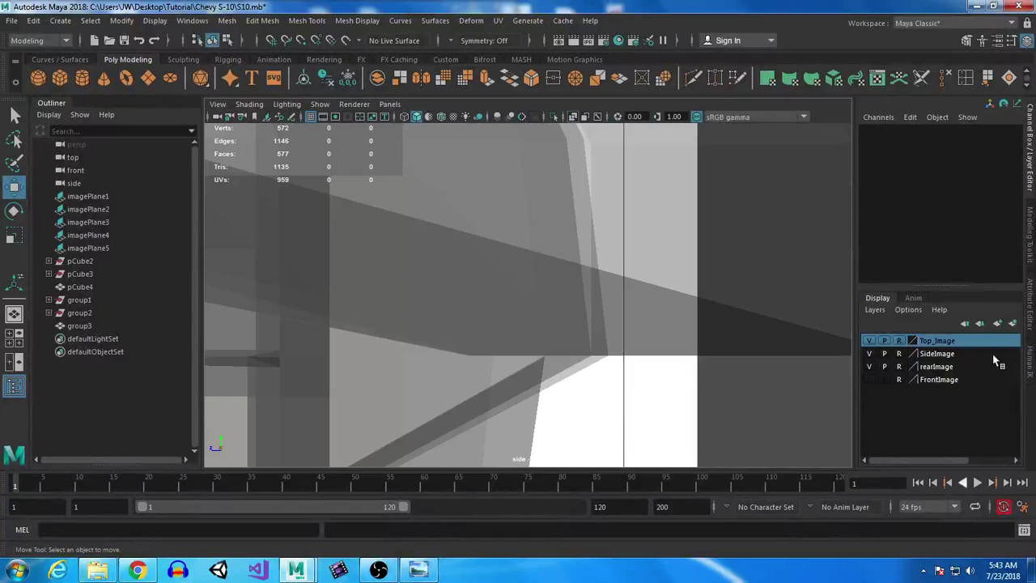
key("f")
key("space")
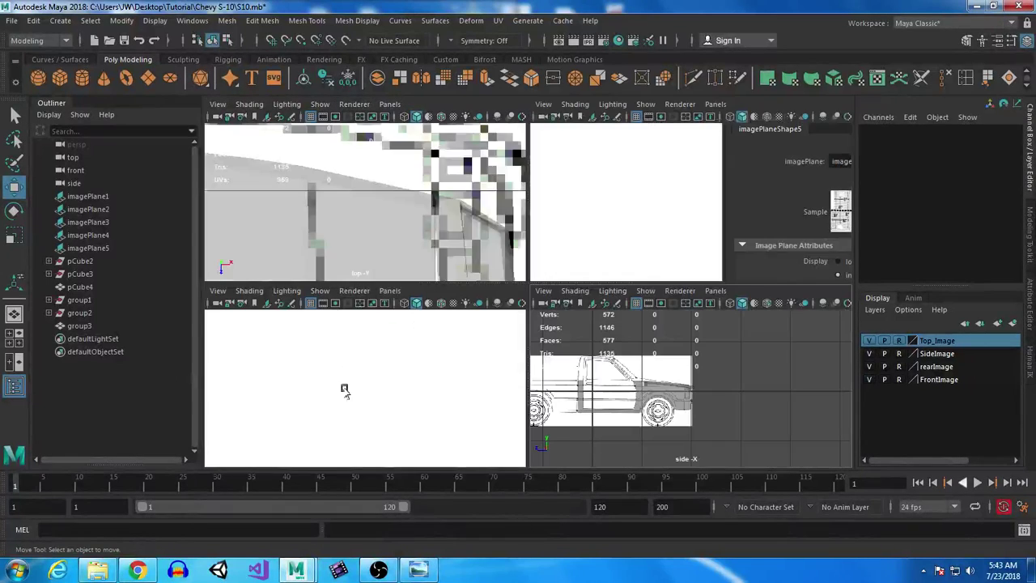
key("space")
scroll(548, 376, "up", 4)
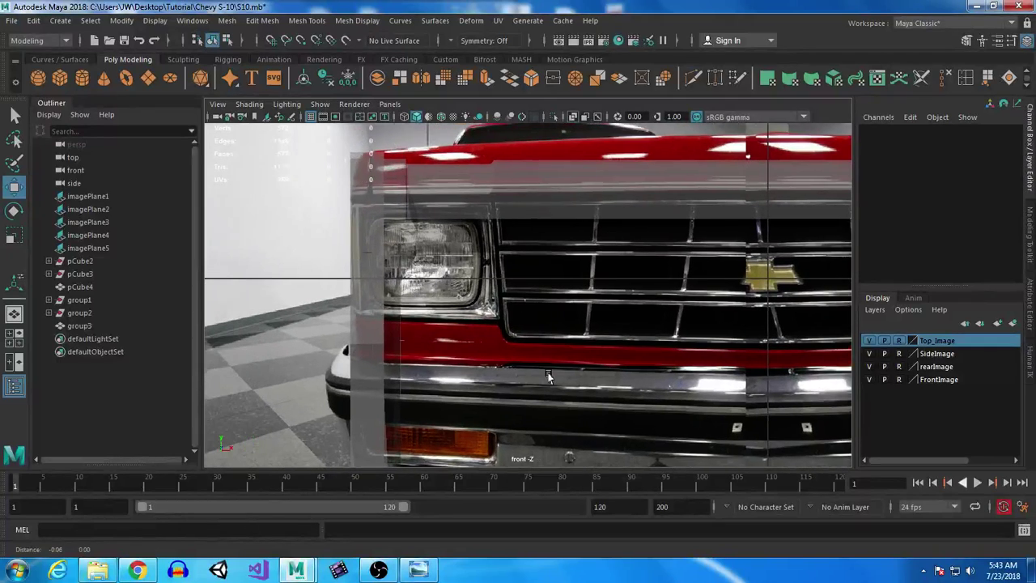
middle_click_drag(549, 377, 553, 366, "alt")
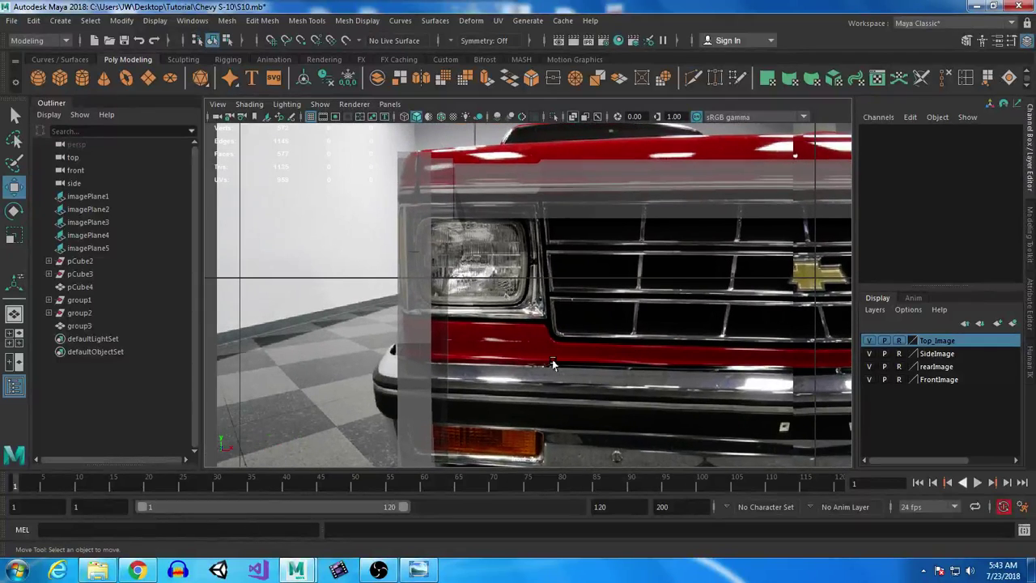
Step: Create a polygon cube over the left-hand headlight in the front photo and scale it to 0.242 × 0.207 × 0.207
left_click(60, 77)
left_click(473, 263)
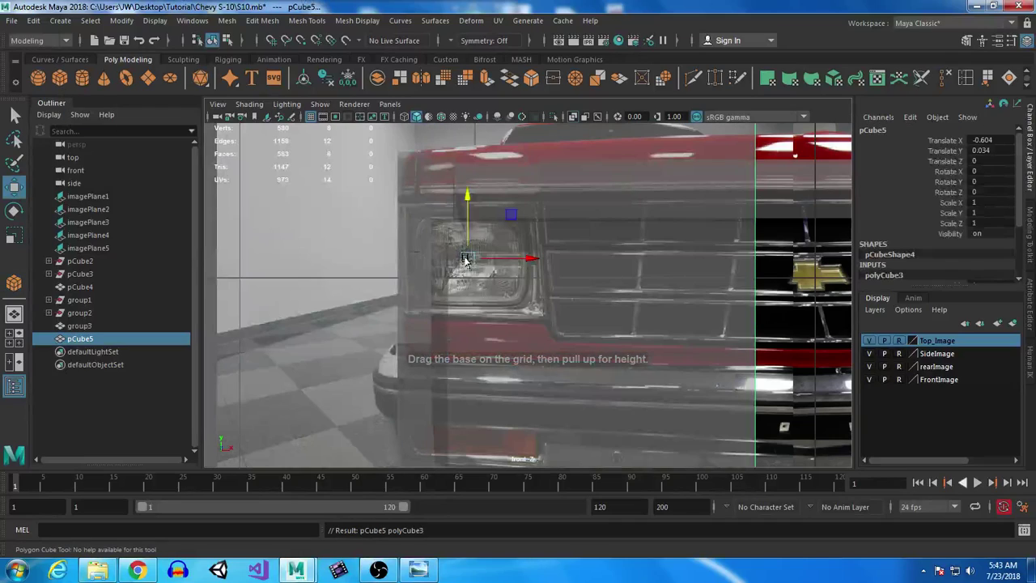
key("r")
left_click_drag(464, 263, 74, 302)
left_click_drag(523, 261, 533, 260)
Step: Move the cube's grille-side corner vertices and its top vertices to fit the headlight surround in the front photo
right_click_drag(510, 298, 463, 197)
left_click_drag(525, 298, 609, 321)
key("q")
key("w")
left_click_drag(524, 185, 589, 232)
left_click(601, 199)
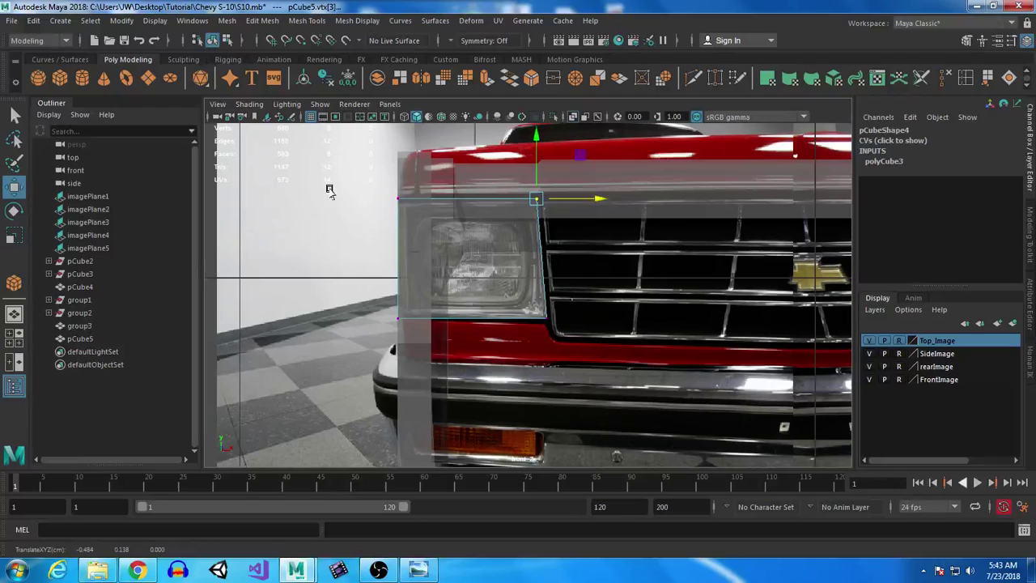
left_click_drag(344, 178, 587, 254)
left_click_drag(466, 142, 466, 144)
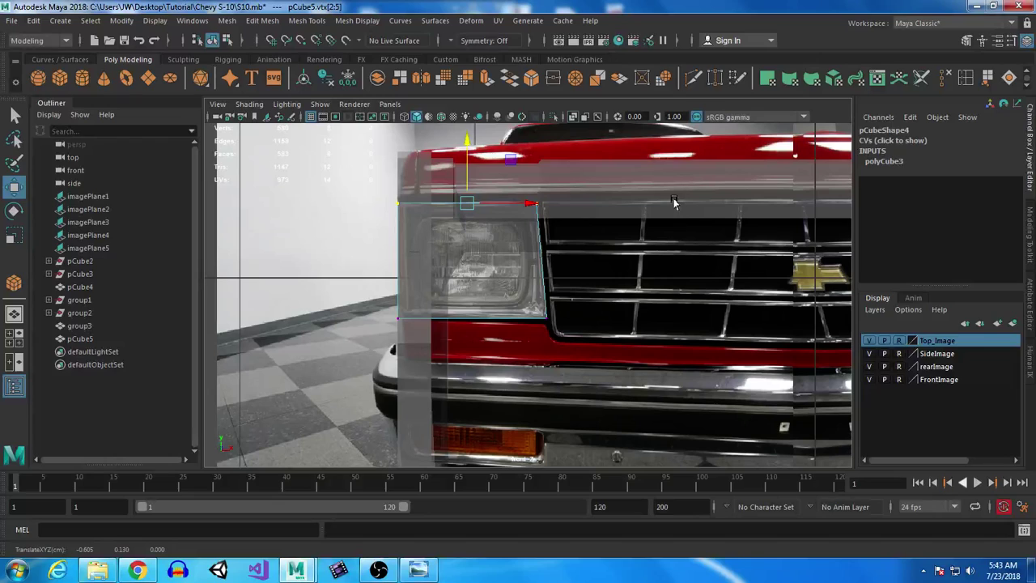
Step: Select all vertices of the headlight cube and move them along the truck's length to the headlight at the fender's front end
key("space")
key("space")
key("space")
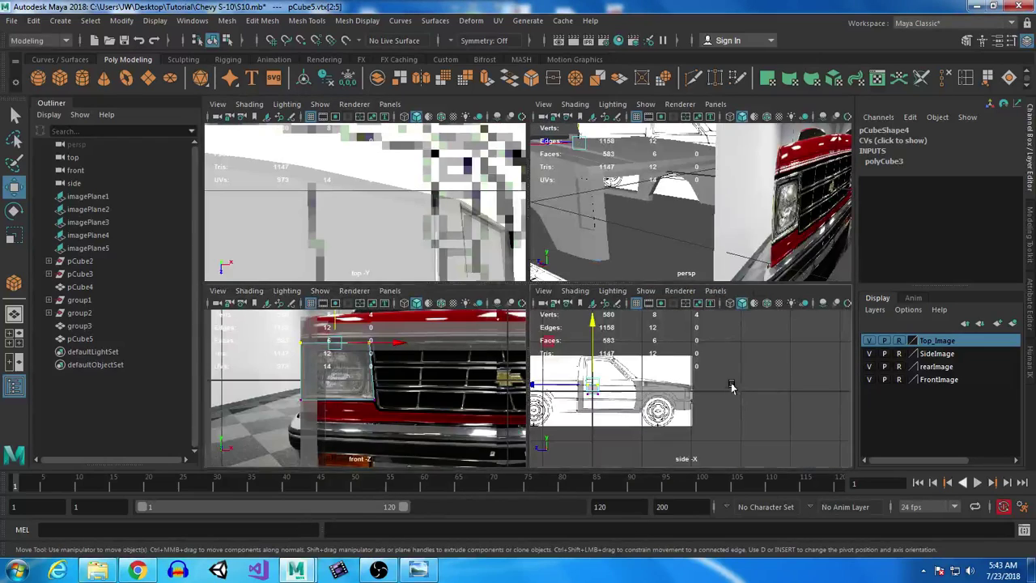
key("space")
left_click_drag(397, 225, 611, 312)
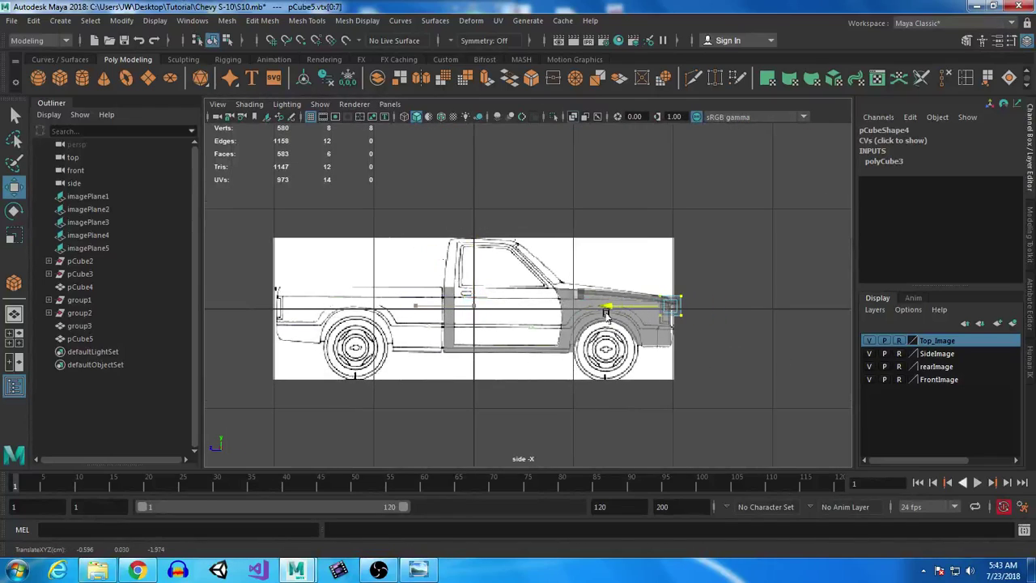
scroll(705, 402, "up", 10)
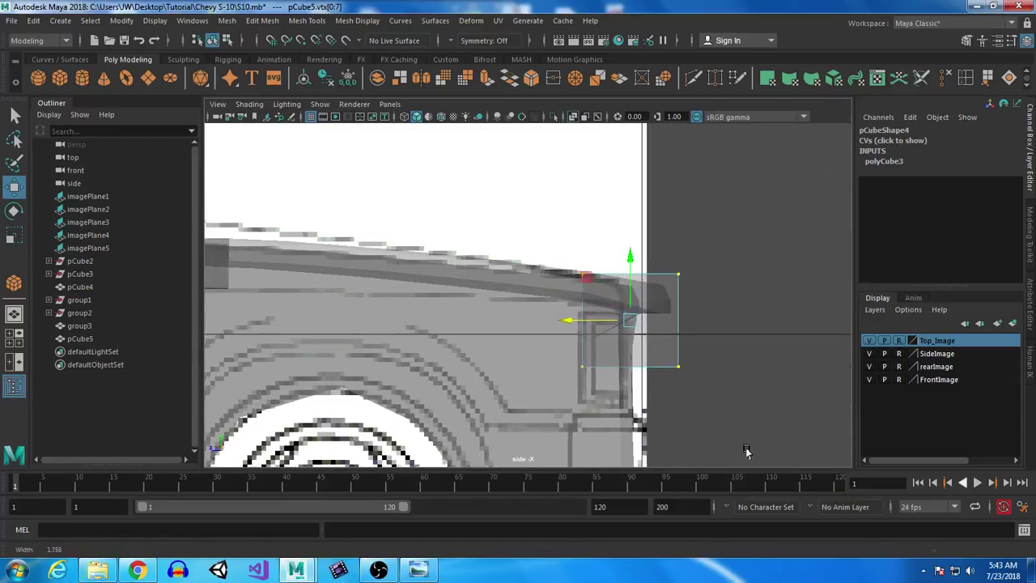
left_click_drag(569, 324, 561, 321)
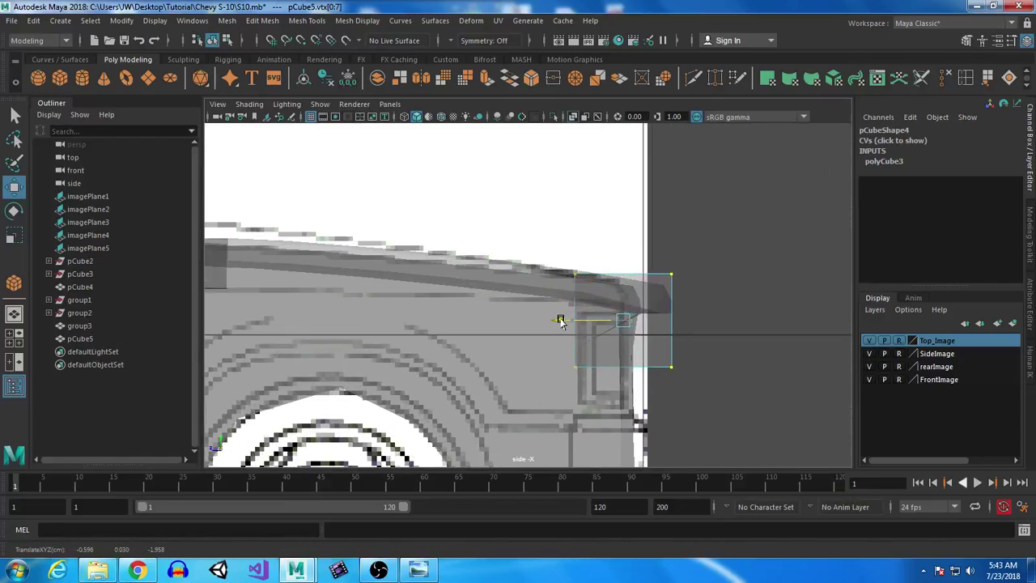
scroll(726, 361, "up", 5)
Step: Flatten the hood's front curve by scaling its middle front vertices along the hood's length and shifting them slightly back
key("space")
key("space")
scroll(464, 234, "down", 5)
scroll(513, 296, "up", 4)
middle_click_drag(510, 313, 552, 302, "alt")
left_click(526, 305)
right_click_drag(449, 278, 450, 234)
left_click_drag(372, 224, 565, 303)
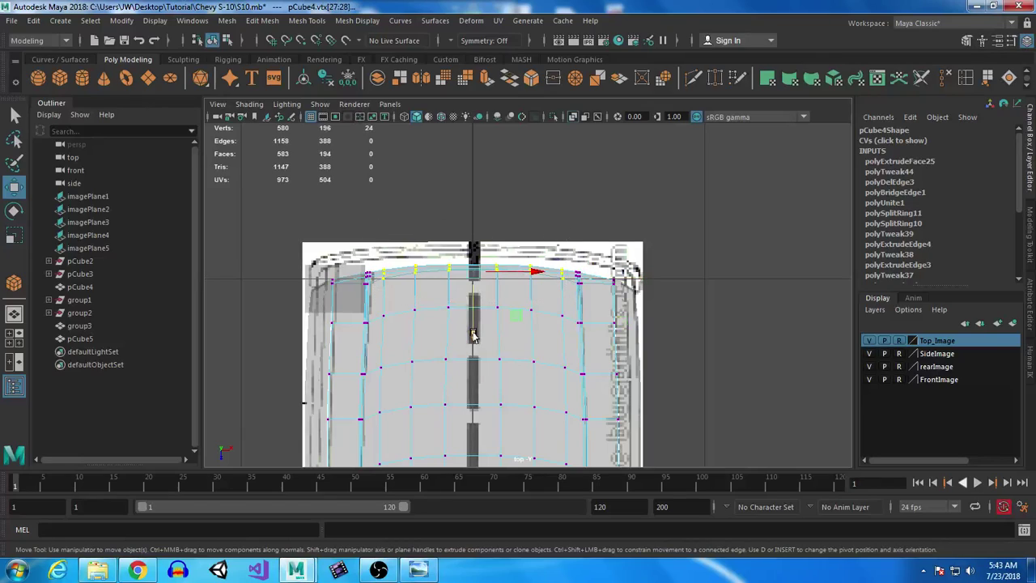
key("r")
mouse_move(474, 336)
left_mouse_down()
mouse_move(473, 302)
mouse_move(471, 333)
left_mouse_up()
key("w")
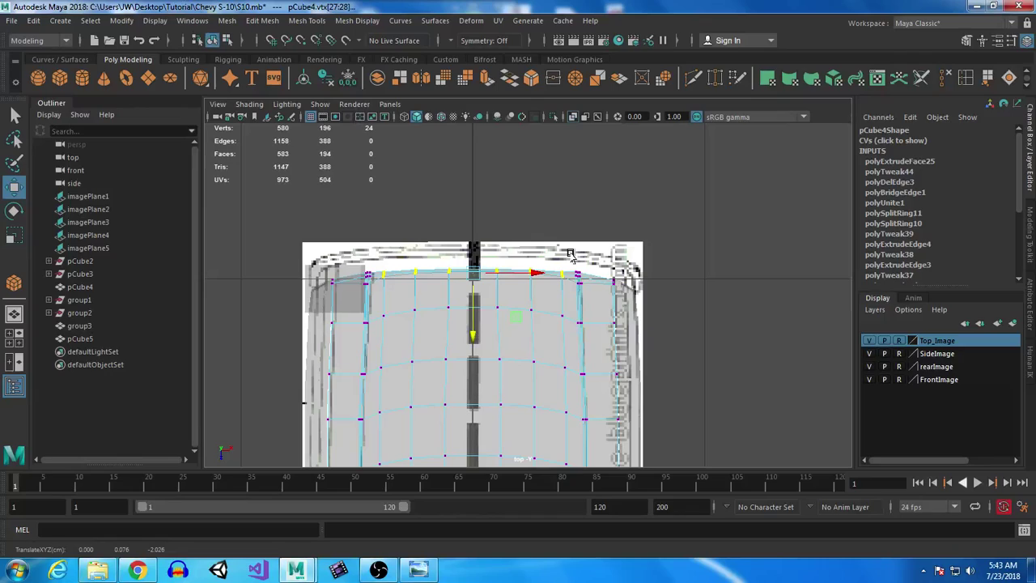
Step: Select the front crease vertices on both sides of the hood and shift them slightly along its length
left_click_drag(570, 256, 590, 291)
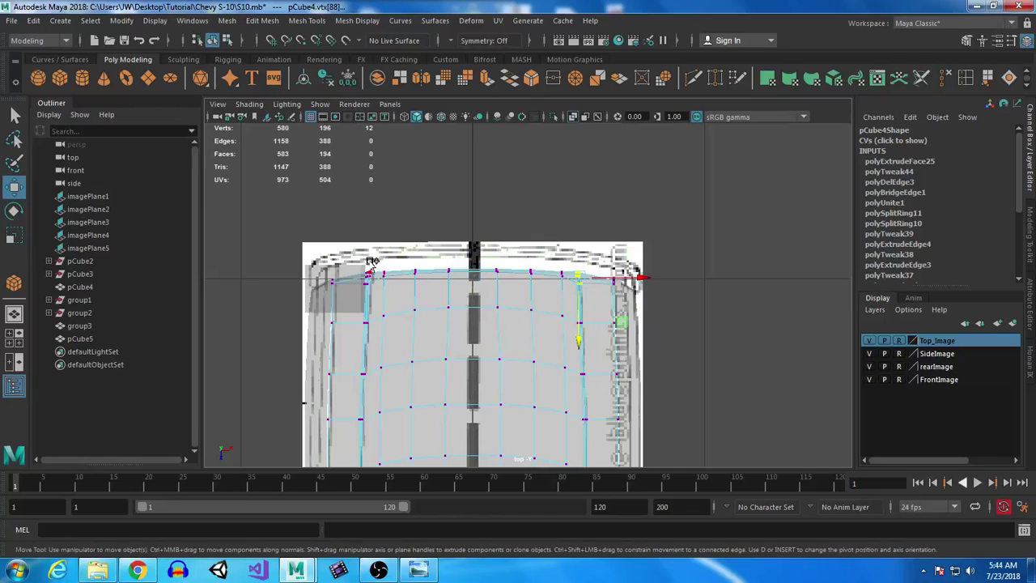
left_click_drag(355, 300, 356, 301, "shift")
left_click(470, 341)
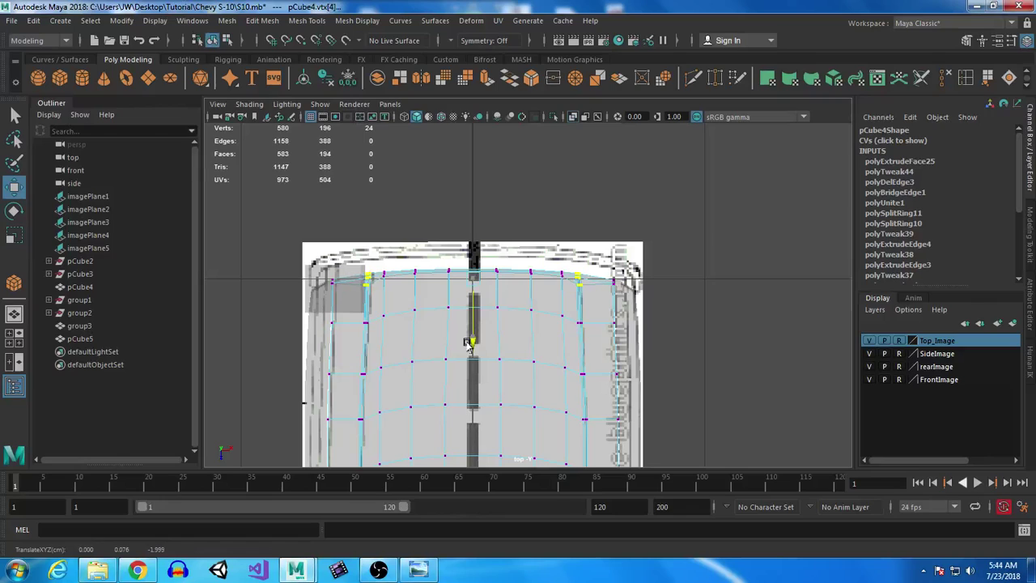
Step: Move the front vertices just inside the creases on both sides slightly forward to smooth the hood's front curve
right_click_drag(503, 232, 637, 421, "alt")
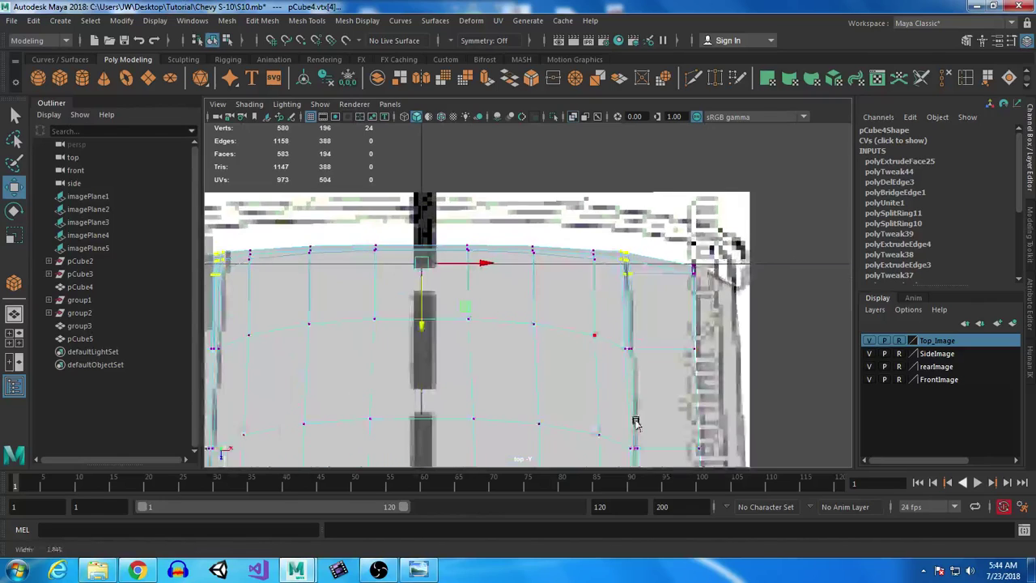
middle_click_drag(607, 352, 592, 363, "alt")
left_click_drag(563, 253, 584, 284)
middle_click_drag(390, 337, 515, 338, "alt")
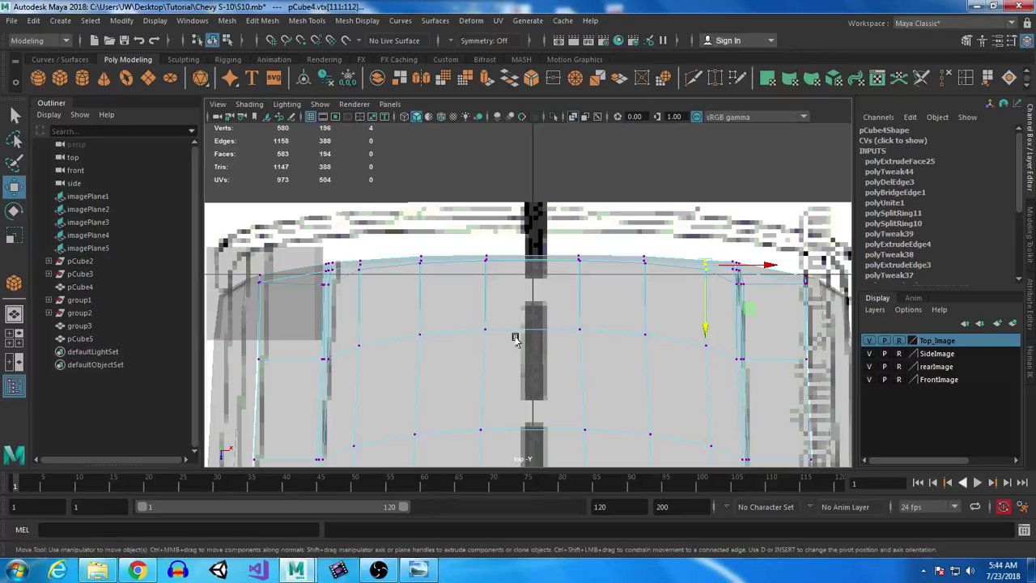
left_click_drag(353, 245, 392, 307, "shift")
left_click_drag(529, 336, 531, 332)
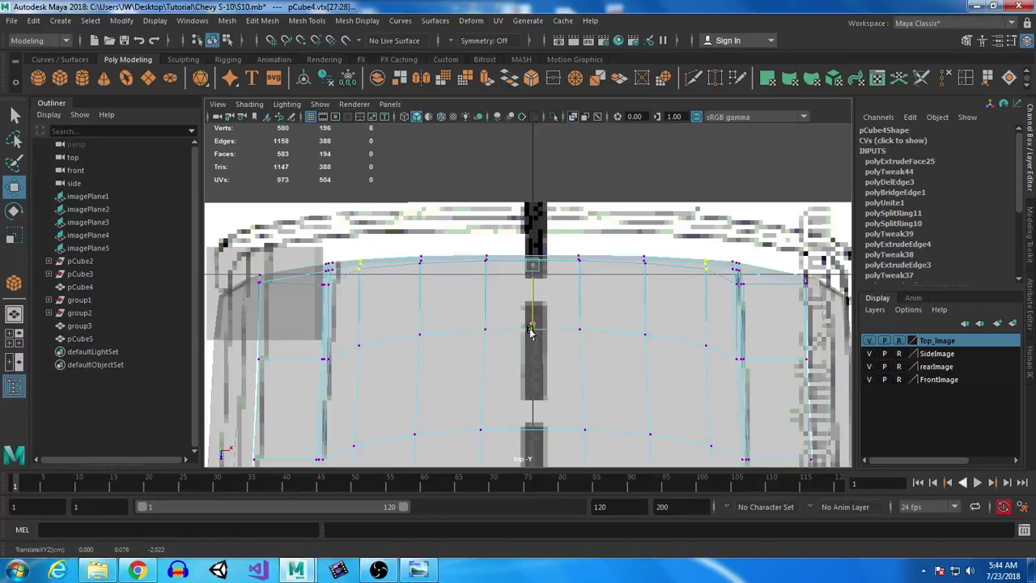
Step: Examine the headlight cube against the hood in perspective and compare the whole front end with the front reference photo
key("space")
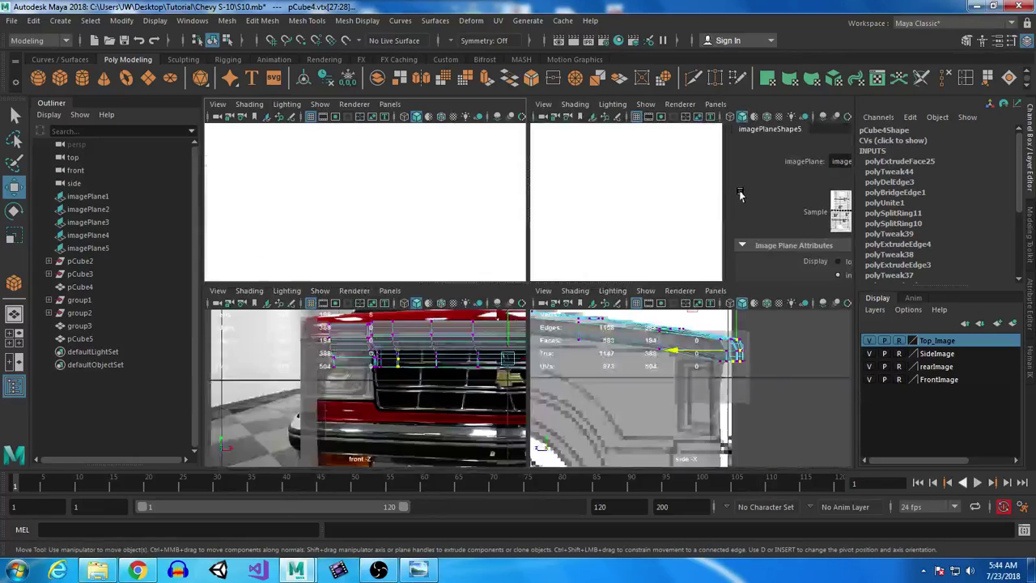
key("space")
left_click_drag(539, 281, 559, 200, "alt")
left_click(568, 175)
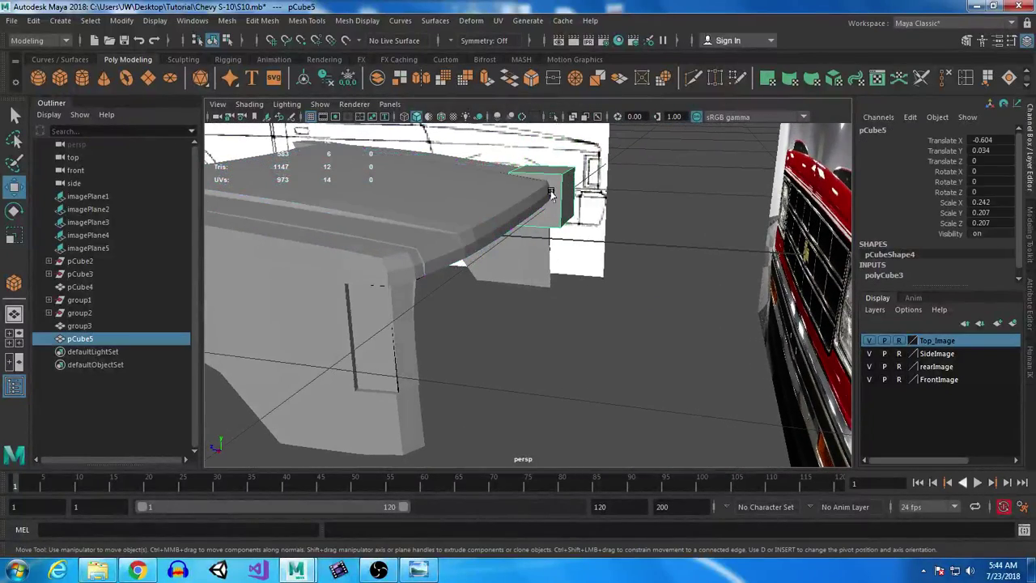
key("space")
key("space")
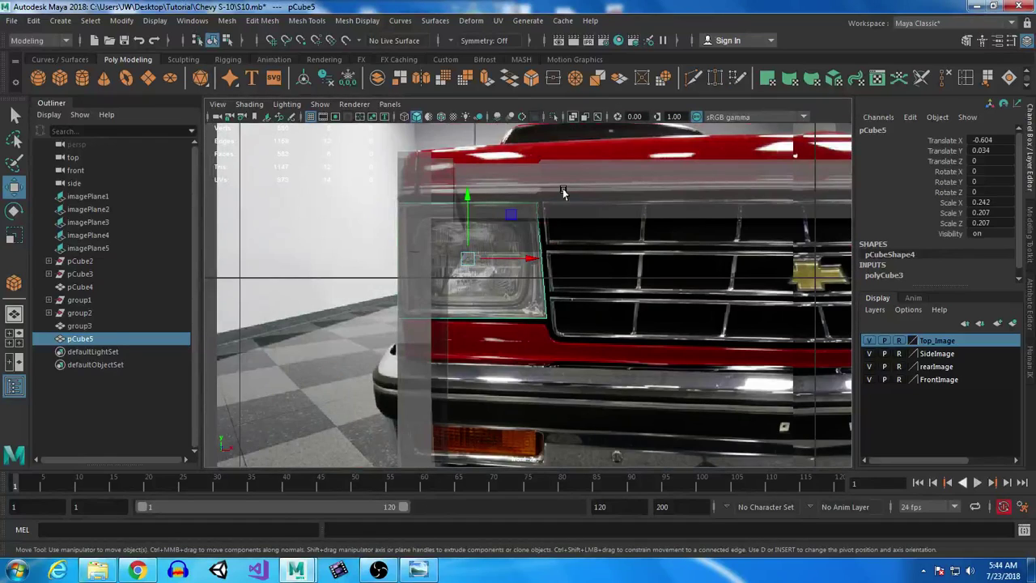
left_click(526, 199)
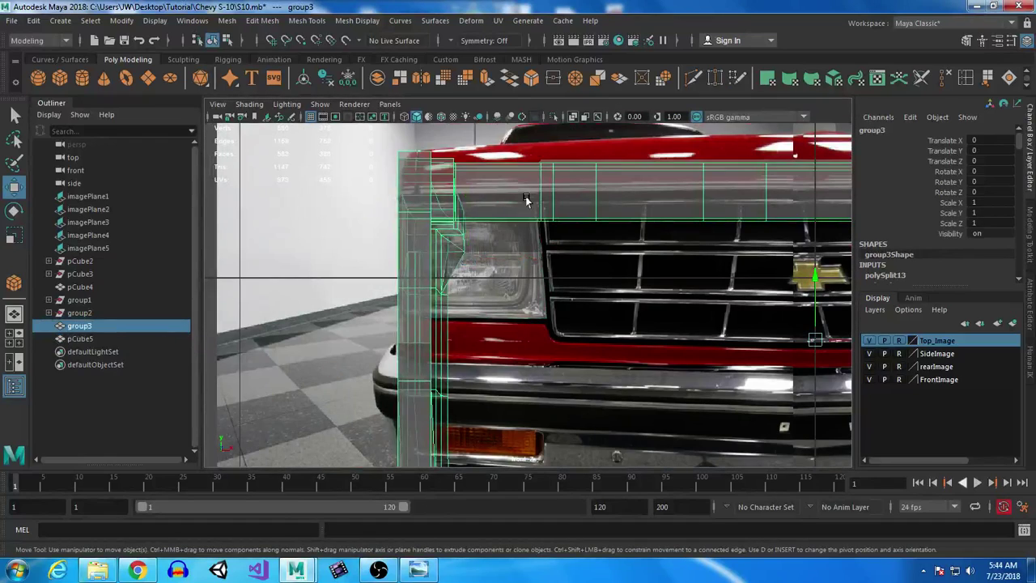
left_click(619, 332)
middle_click_drag(676, 349, 266, 331, "alt")
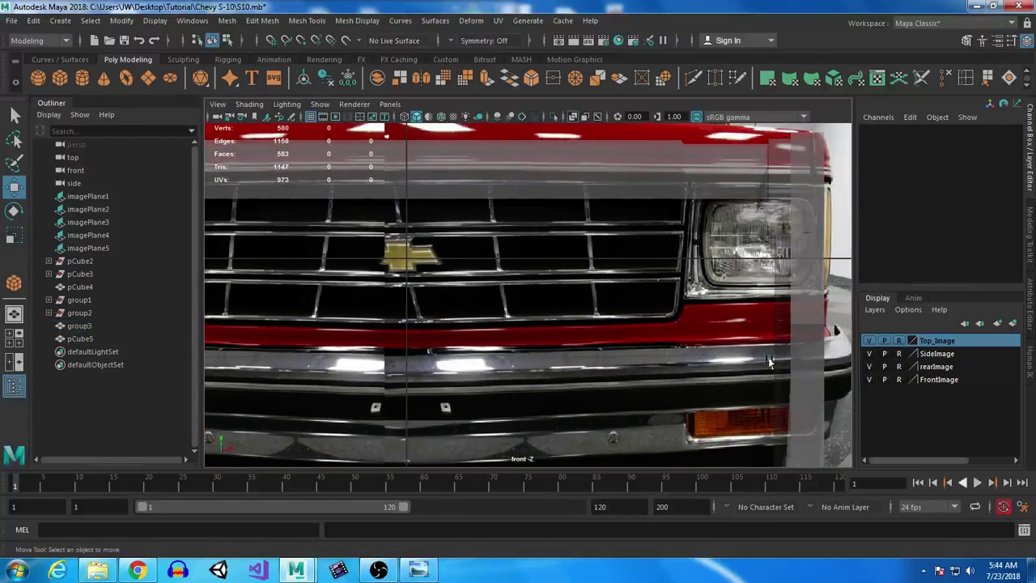
middle_click_drag(550, 346, 846, 318, "alt")
right_click_drag(846, 318, 713, 393, "alt")
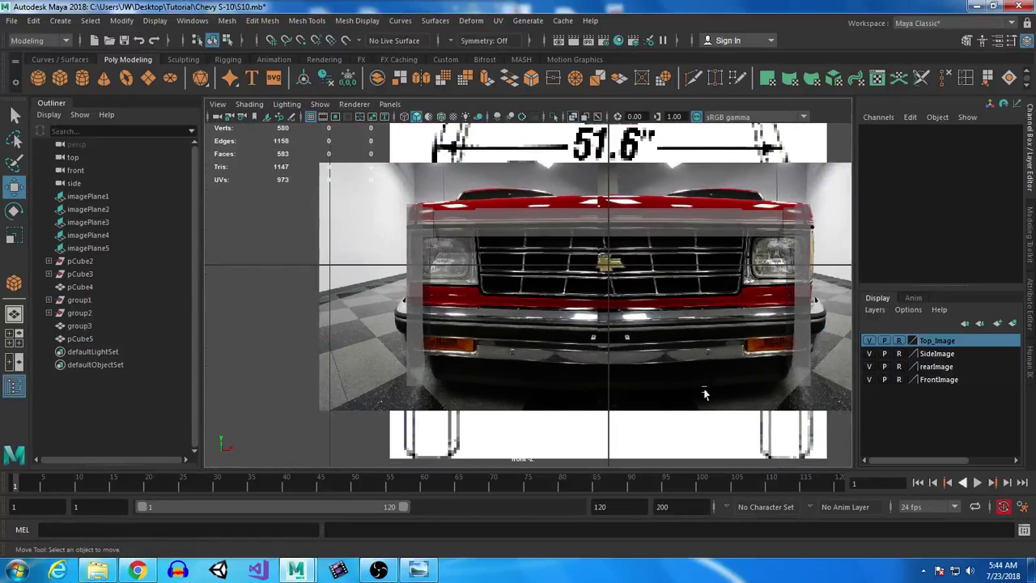
Step: Unlock the front image layer and lower both front photo planes to a Translate Y of -0.14
left_click(869, 380)
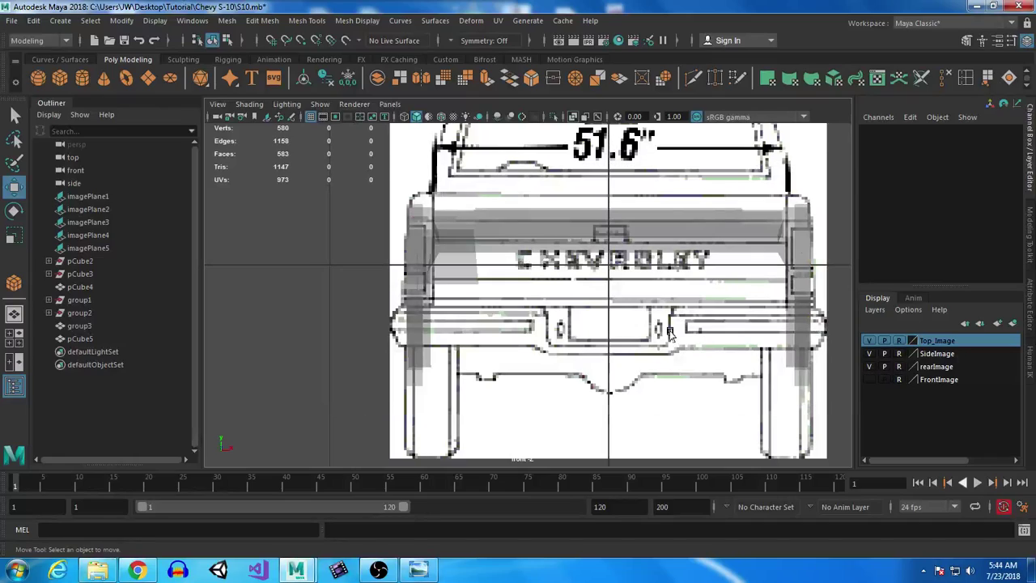
left_click(872, 379)
left_click(899, 380)
left_click(702, 313)
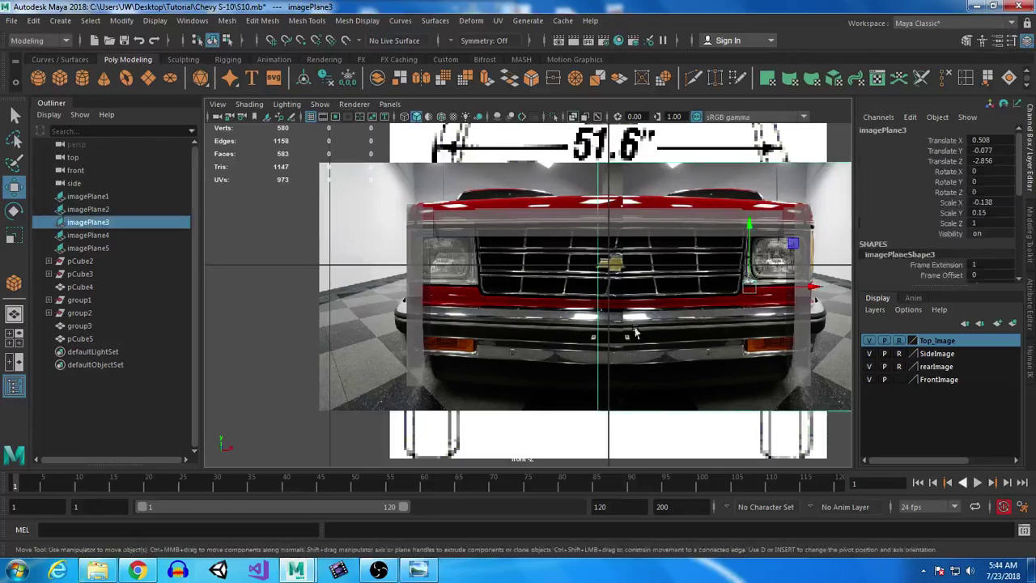
left_click(464, 299, "shift")
left_click_drag(469, 212, 470, 236)
scroll(504, 202, "up", 5)
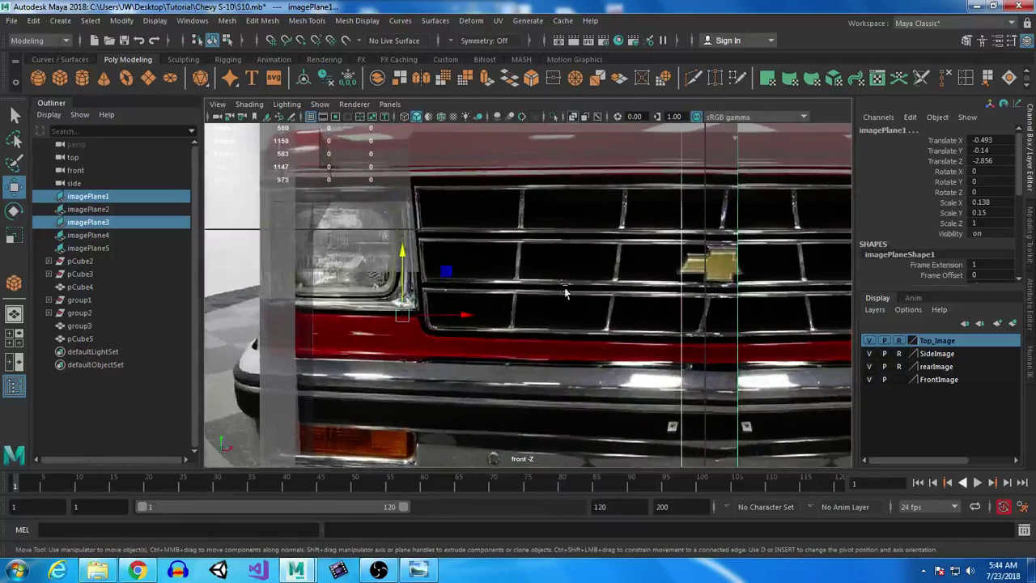
Step: Check the model with X-ray off, raise both front photo planes to Translate Y -0.12, and lock their layer
left_click(574, 117)
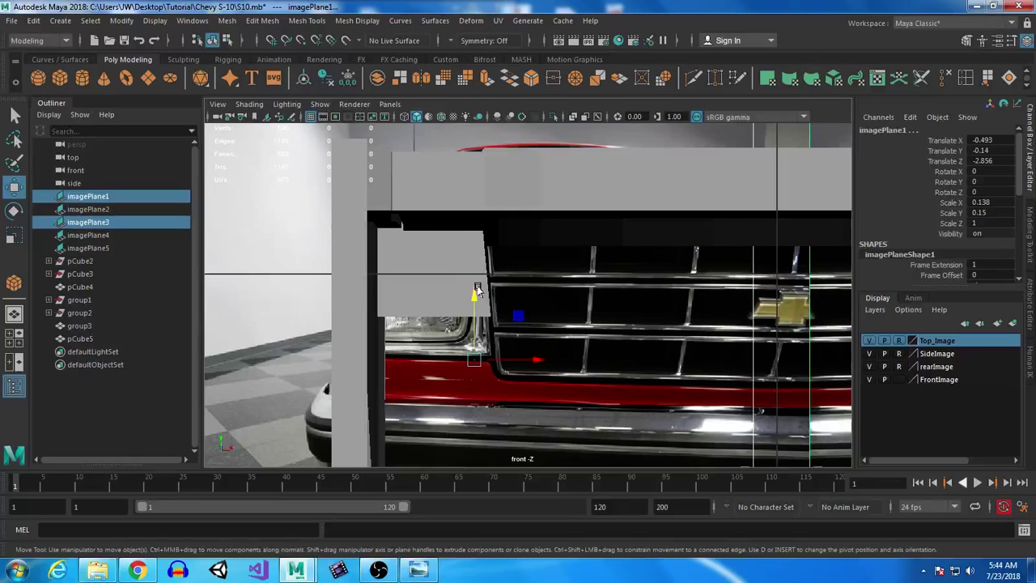
middle_click_drag(722, 302, 353, 282, "alt")
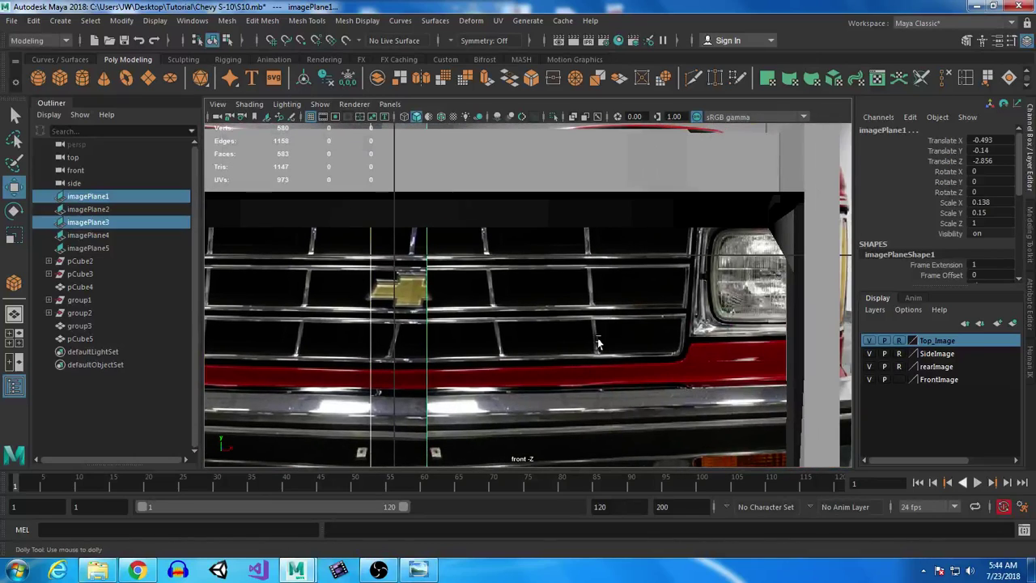
scroll(596, 338, "down", 4)
left_click_drag(293, 255, 293, 251)
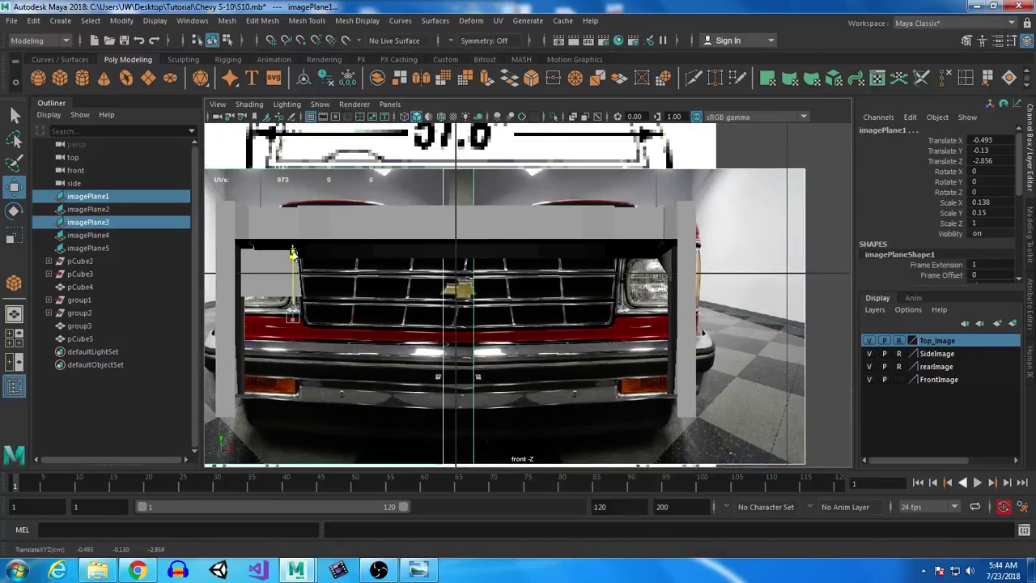
left_click(569, 115)
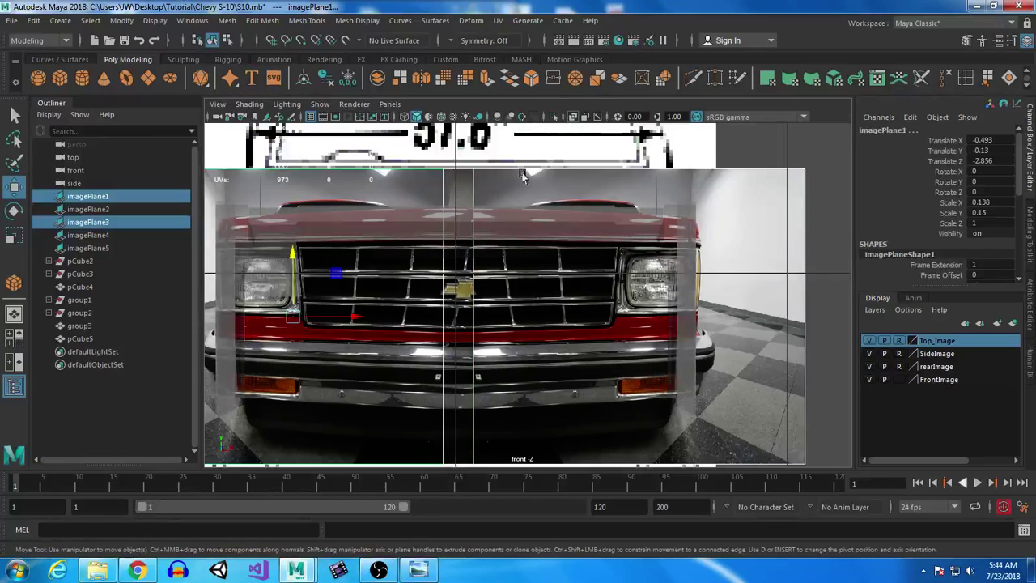
left_click_drag(289, 253, 292, 247)
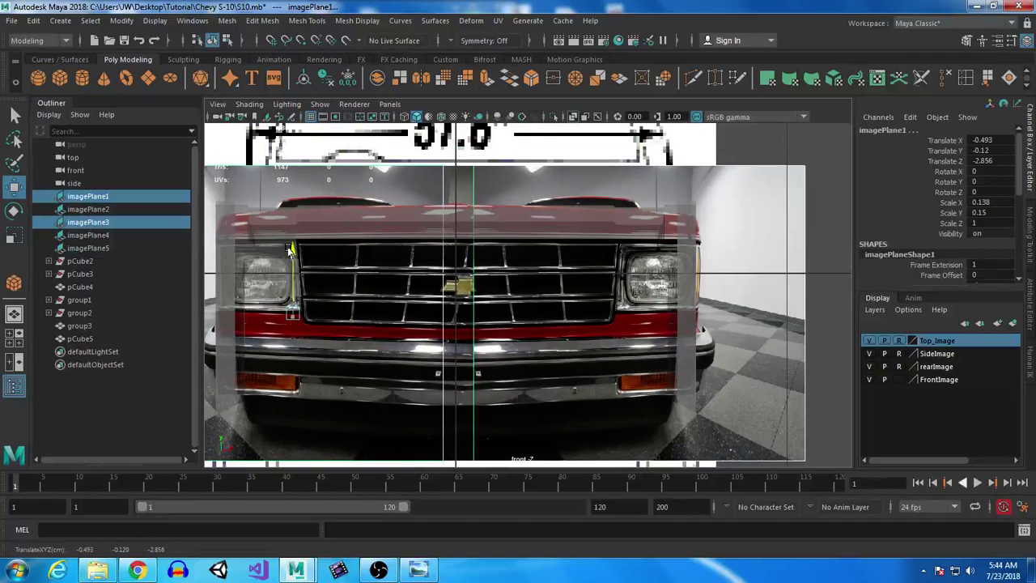
middle_click_drag(644, 292, 806, 308, "alt")
left_click(898, 379)
left_click(898, 379)
Step: Lower the headlight cube over the headlight in the front photo, to a Translate Y of about -0.006
scroll(537, 397, "up", 3)
left_click(368, 309)
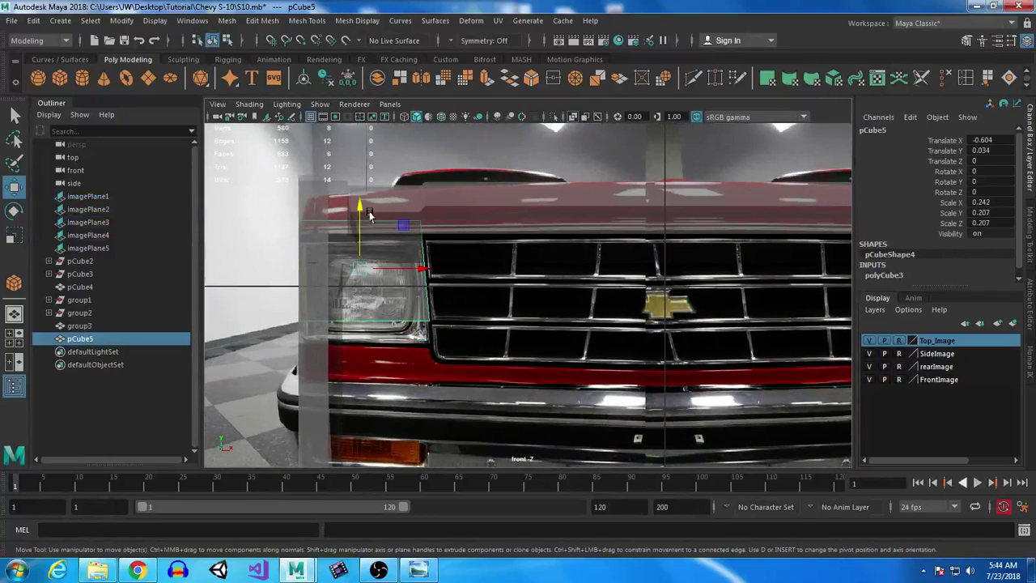
left_click_drag(356, 204, 362, 227)
Step: Center the headlight cube's pivot and lower the cube beneath the hood lip to a Translate Y of about -0.053
key("space")
key("space")
left_click_drag(648, 268, 629, 303, "alt")
middle_click_drag(629, 302, 549, 280, "alt")
right_click_drag(562, 267, 650, 319, "alt")
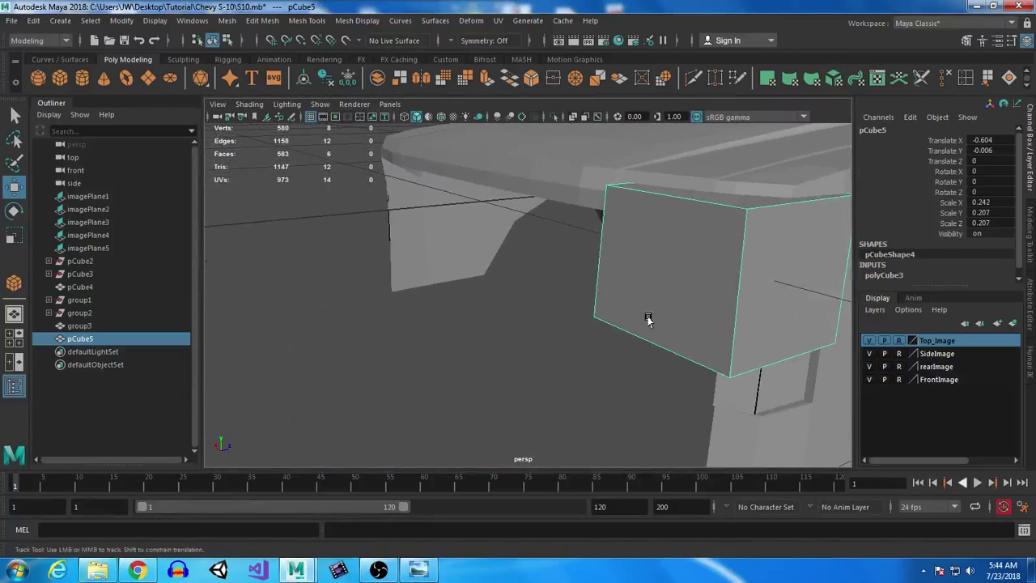
middle_click_drag(650, 319, 547, 322, "alt")
right_click_drag(595, 332, 547, 319, "alt")
left_click_drag(546, 317, 613, 324, "alt")
right_click_drag(537, 280, 604, 407, "alt")
left_click(304, 78)
left_click_drag(548, 255, 550, 269)
Step: Shift the headlight cube inward under the hood corner to about Translate X -0.588 and Translate Z -0.003
left_click_drag(547, 397, 678, 317, "alt")
scroll(551, 351, "up", 4)
scroll(690, 352, "up", 4)
left_click_drag(692, 356, 653, 356, "alt")
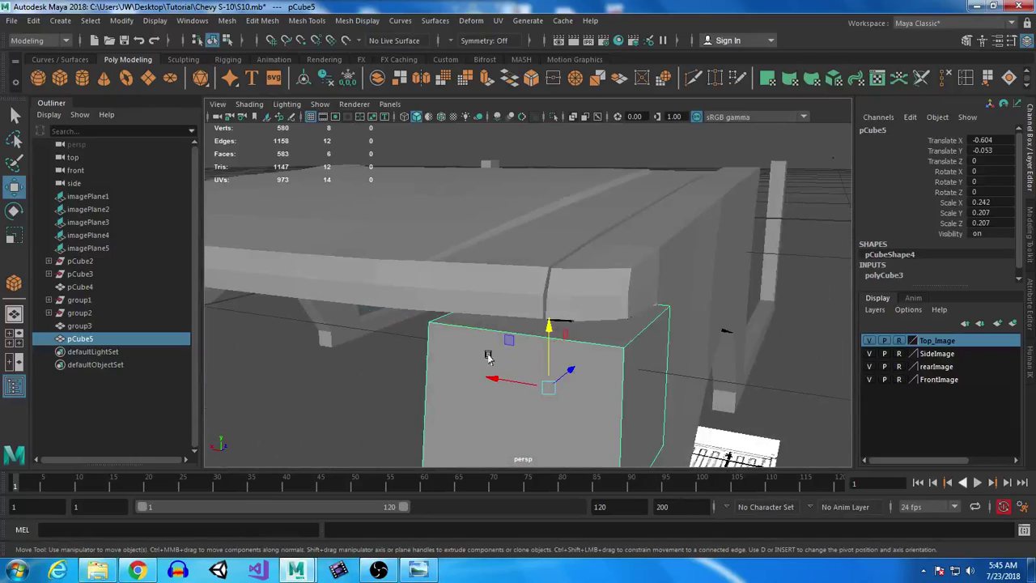
left_click_drag(495, 382, 482, 379)
left_click_drag(623, 366, 595, 349, "alt")
left_click_drag(492, 348, 486, 348)
mouse_move(576, 365)
left_mouse_down("alt")
mouse_move(527, 351)
mouse_move(534, 371)
mouse_move(620, 370)
mouse_move(566, 357)
left_mouse_up("alt")
Step: Compare the headlight cube in the front, side and top views, and try moving it to the opposite front corner
key("space")
key("space")
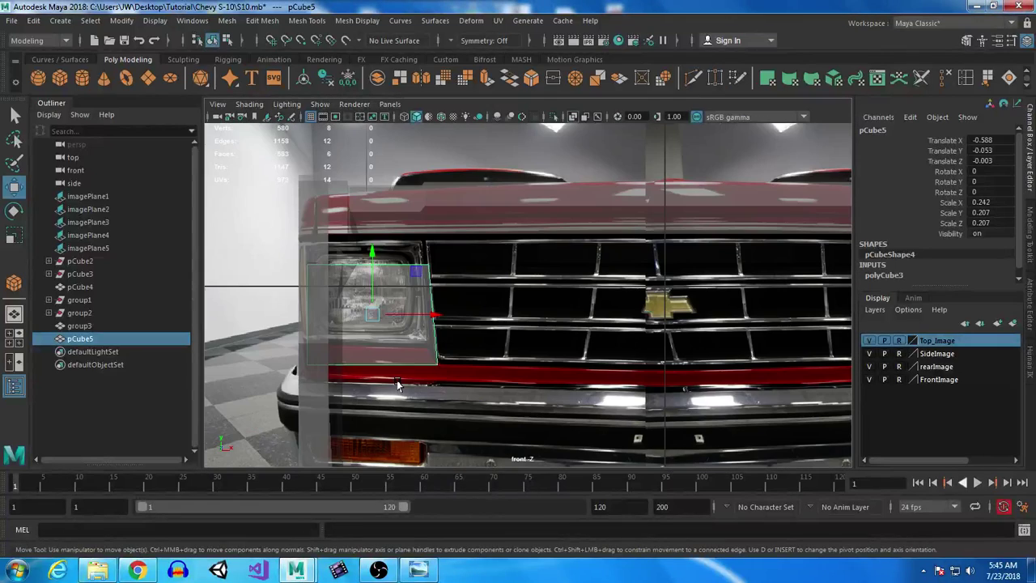
key("space")
key("space")
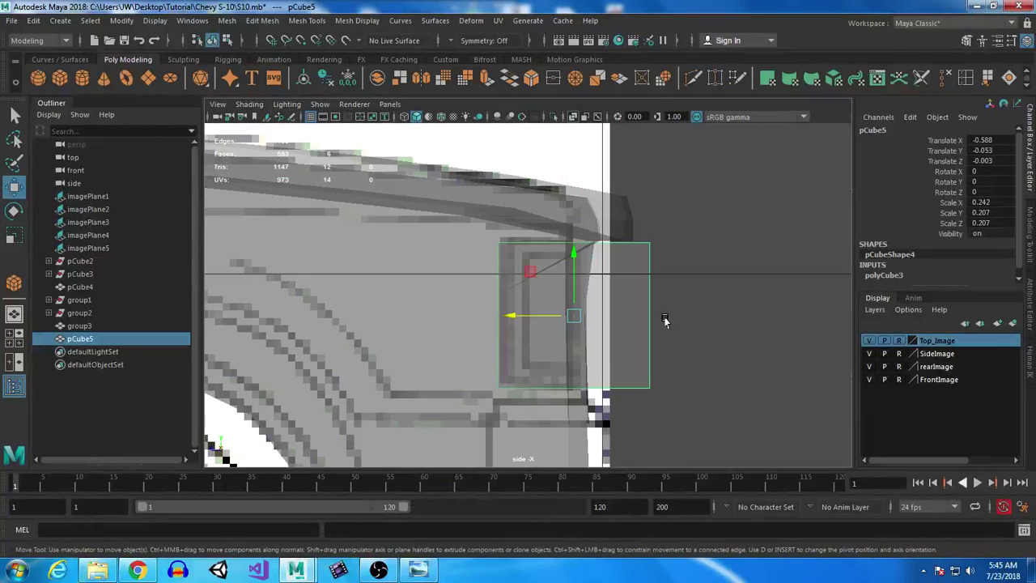
key("space")
key("space")
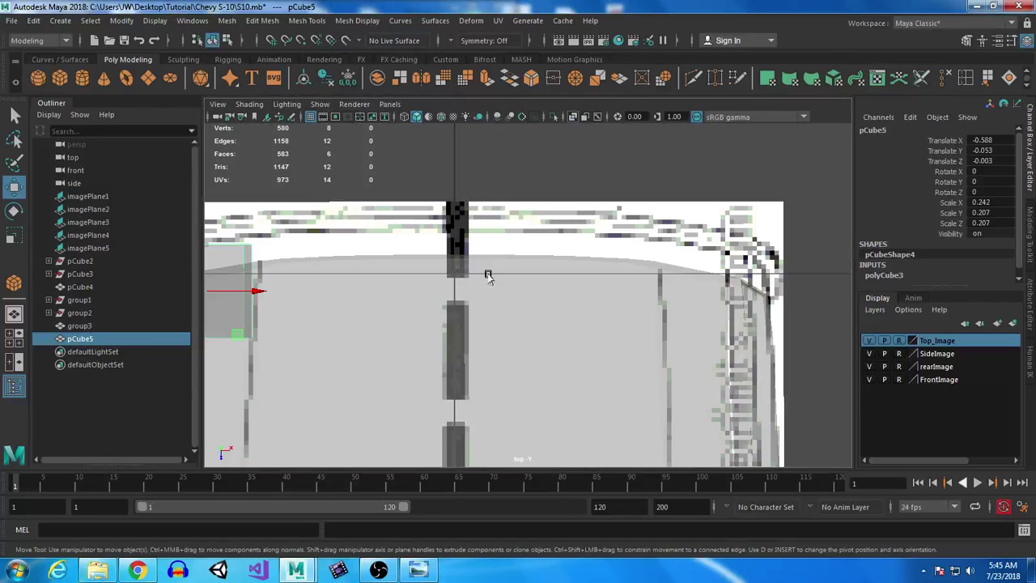
left_click_drag(253, 293, 771, 364)
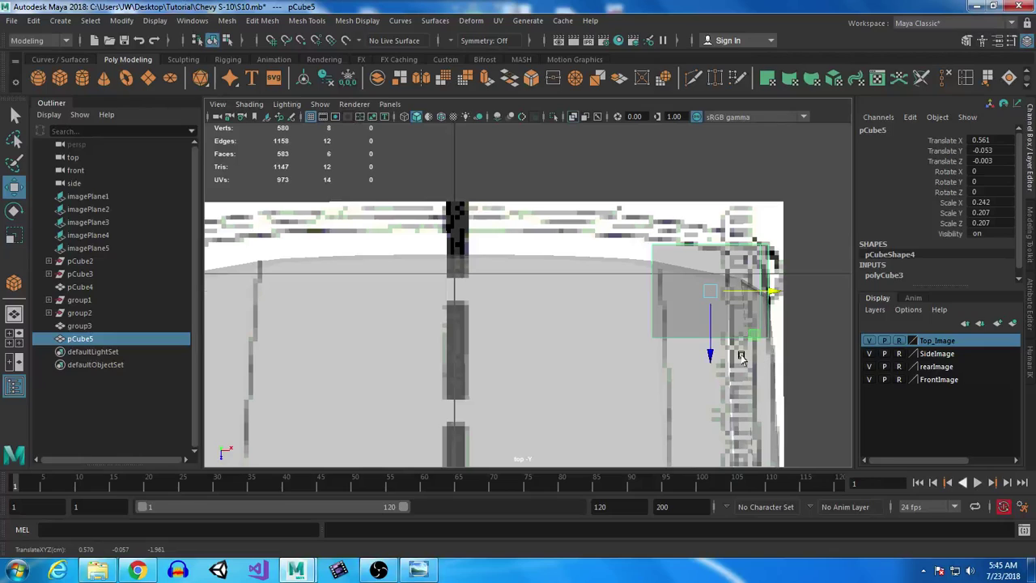
key("ctrl+z")
Step: Unlock the front image layer, lower both front photo planes to Translate Y -0.164, and lock the layer again
key("space")
key("space")
scroll(403, 350, "up", 5)
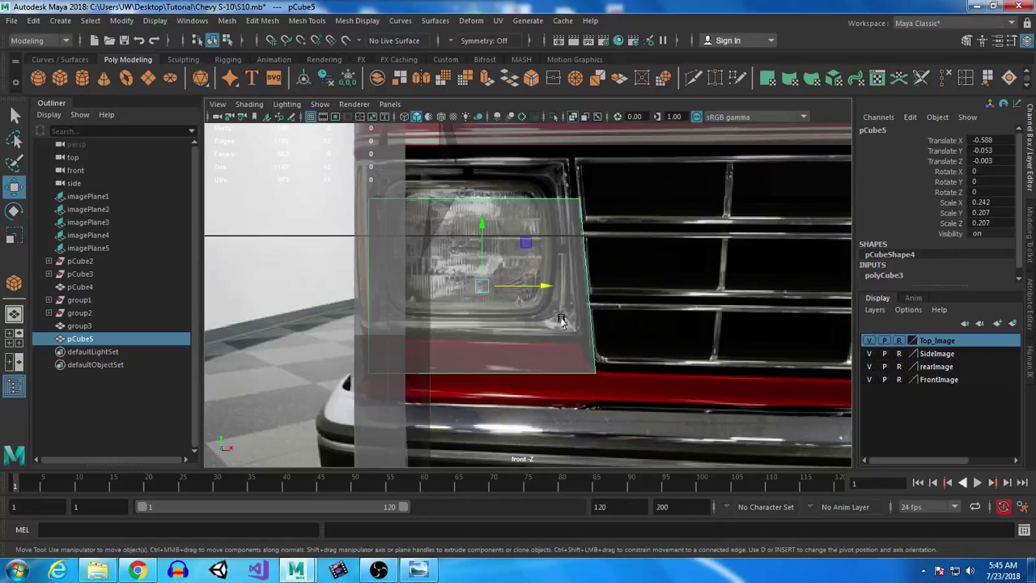
left_click(789, 273)
left_click(900, 379)
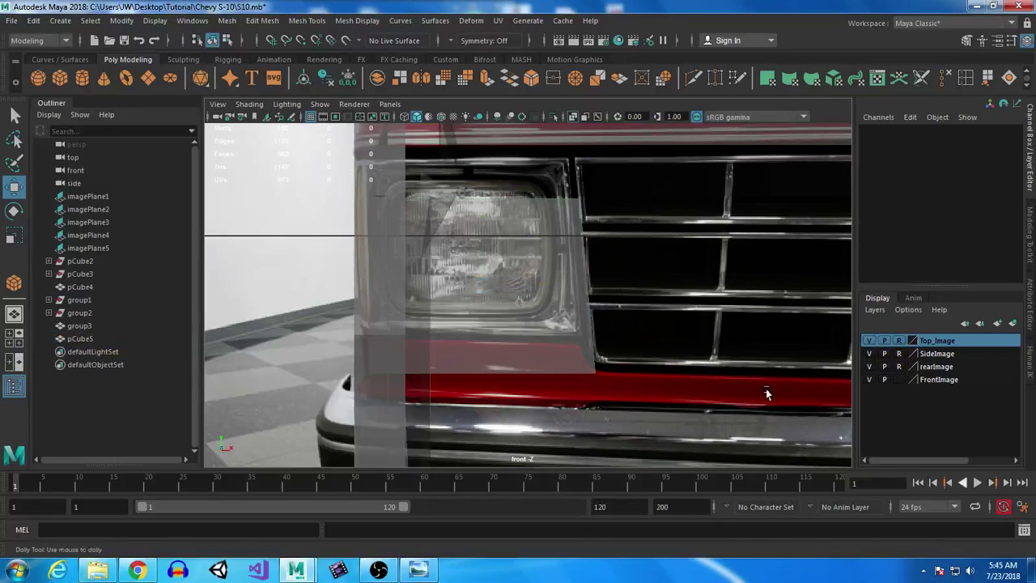
scroll(647, 348, "down", 6)
left_click(542, 294)
left_click(718, 322, "shift")
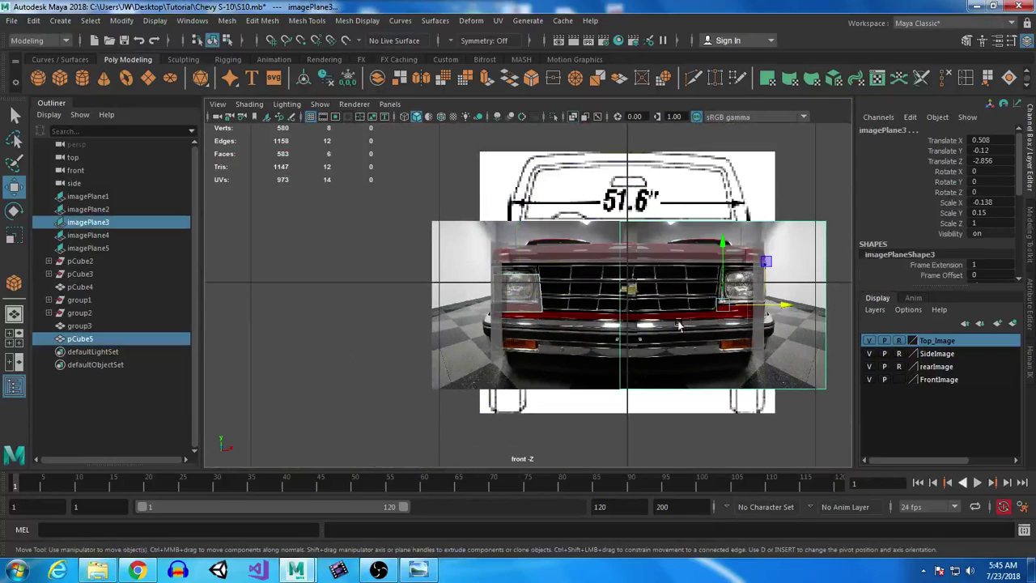
left_click(585, 328)
left_click(694, 364, "shift")
right_click_drag(630, 272, 757, 404, "alt")
middle_click_drag(750, 383, 636, 385, "alt")
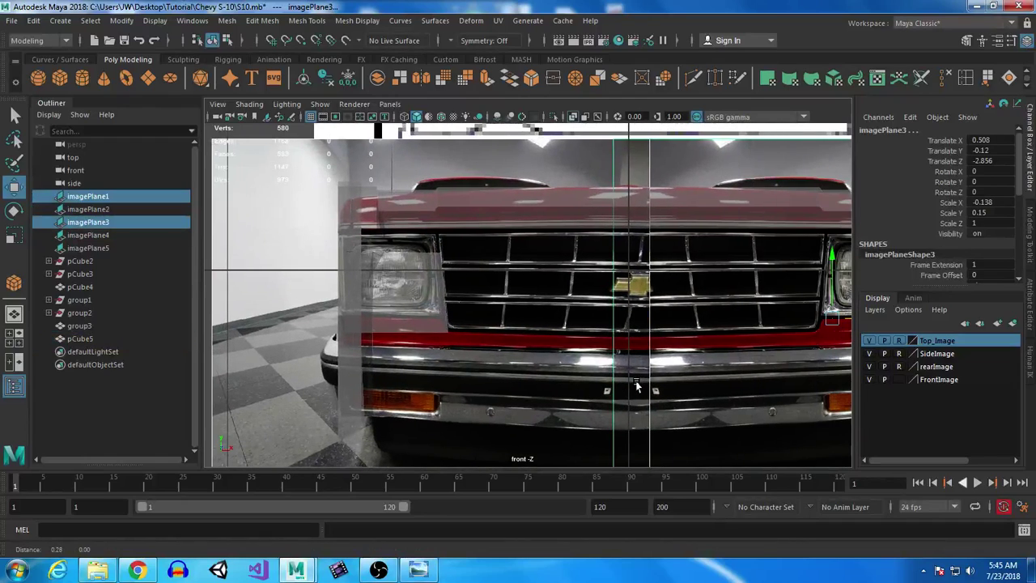
left_click_drag(831, 256, 830, 274)
left_click(899, 379)
Step: Examine the headlight cube and fender in perspective against the headlight area of the front photo
key("space")
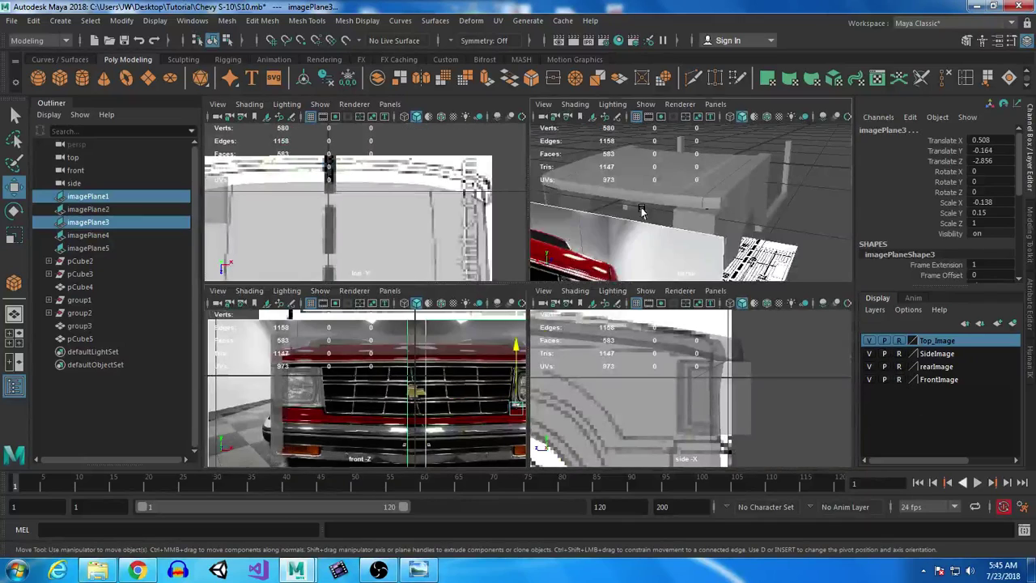
key("space")
left_click_drag(641, 212, 396, 259, "alt")
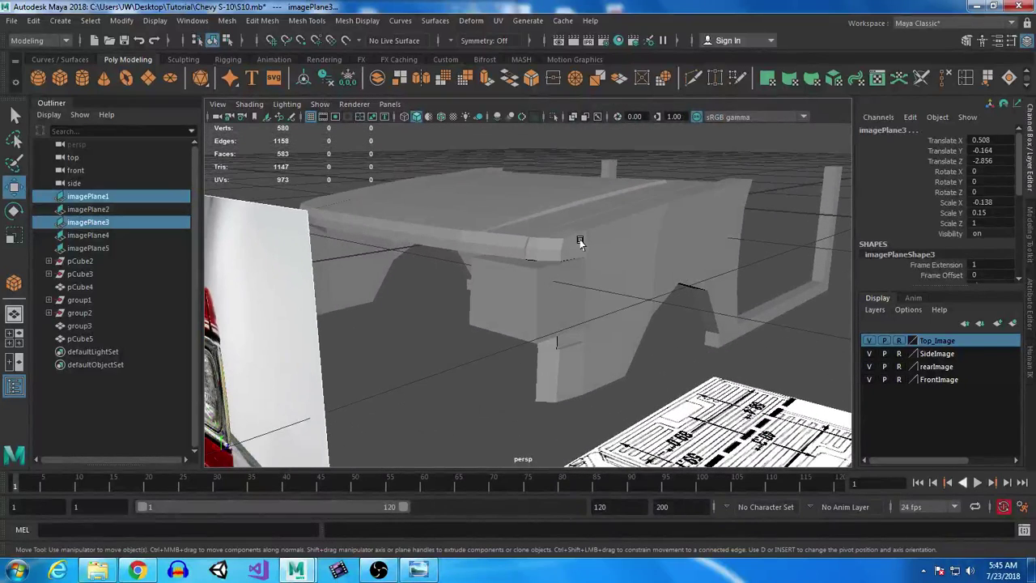
left_click_drag(220, 352, 322, 312, "alt")
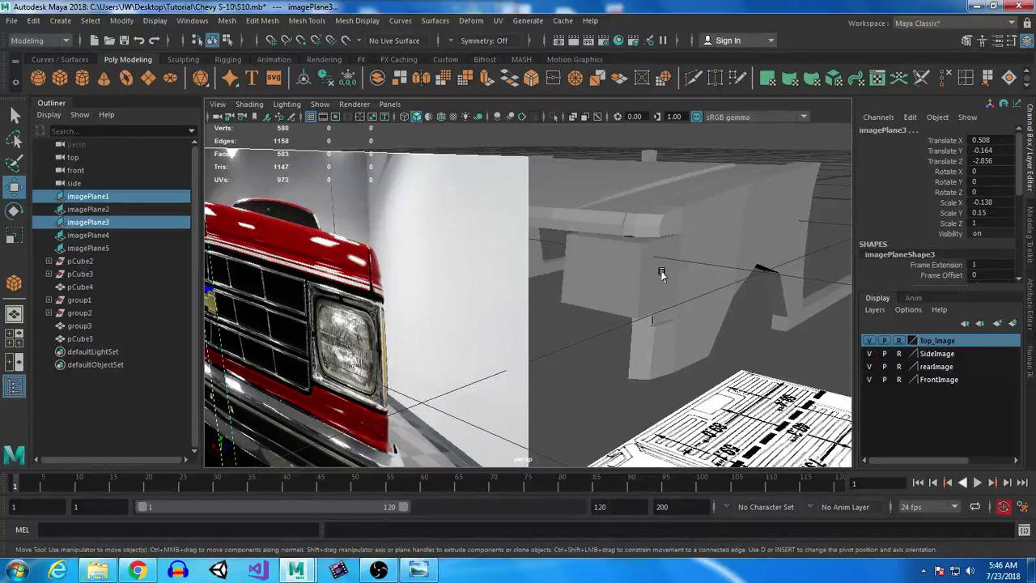
key("space")
key("space")
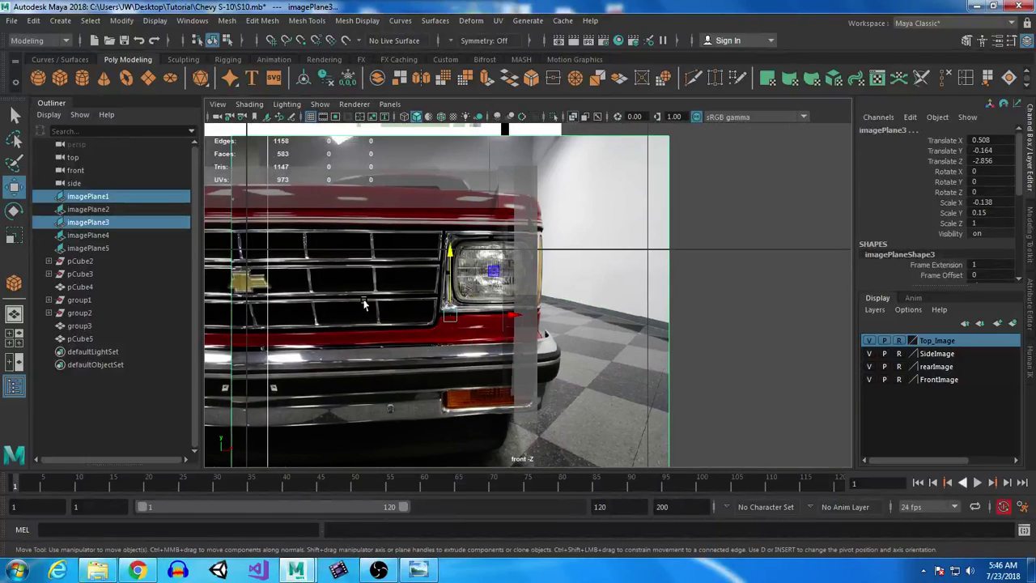
scroll(363, 303, "up", 2)
middle_click_drag(278, 324, 803, 333, "alt")
Step: Extrude the headlight cube's front face and scale it inward in width and height to form the bezel border
left_click(400, 258)
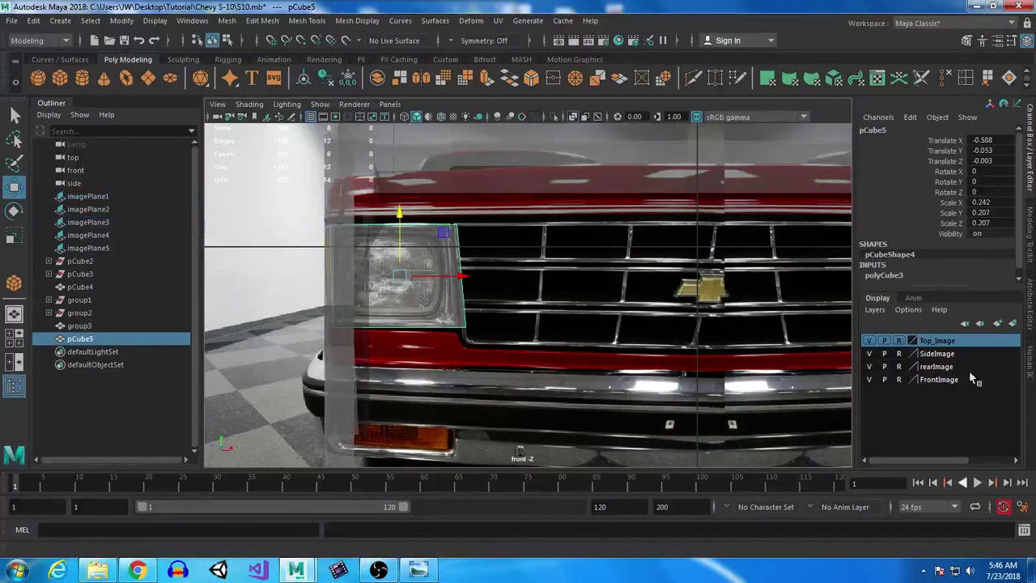
scroll(416, 289, "up", 5)
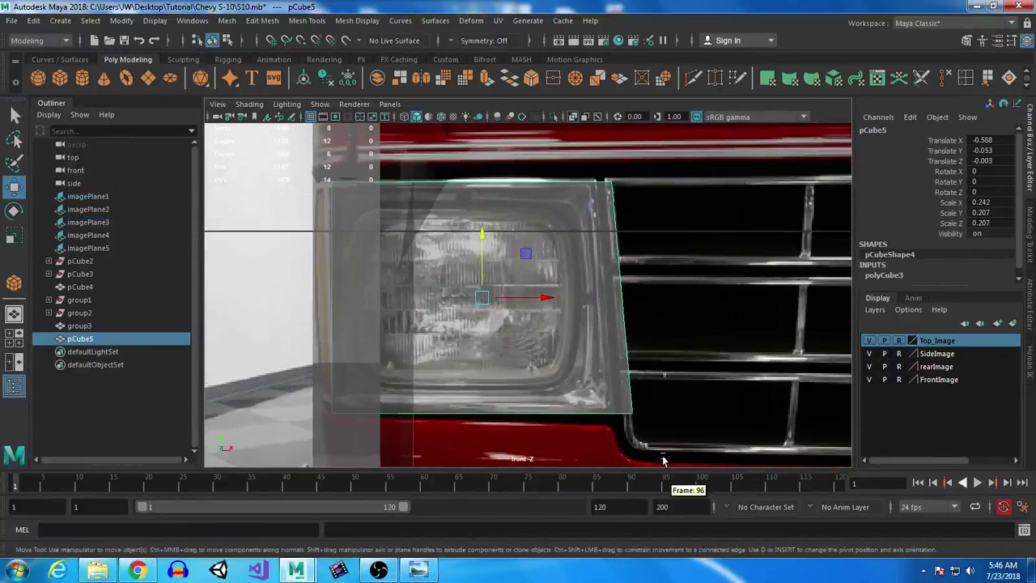
right_click_drag(564, 278, 562, 234)
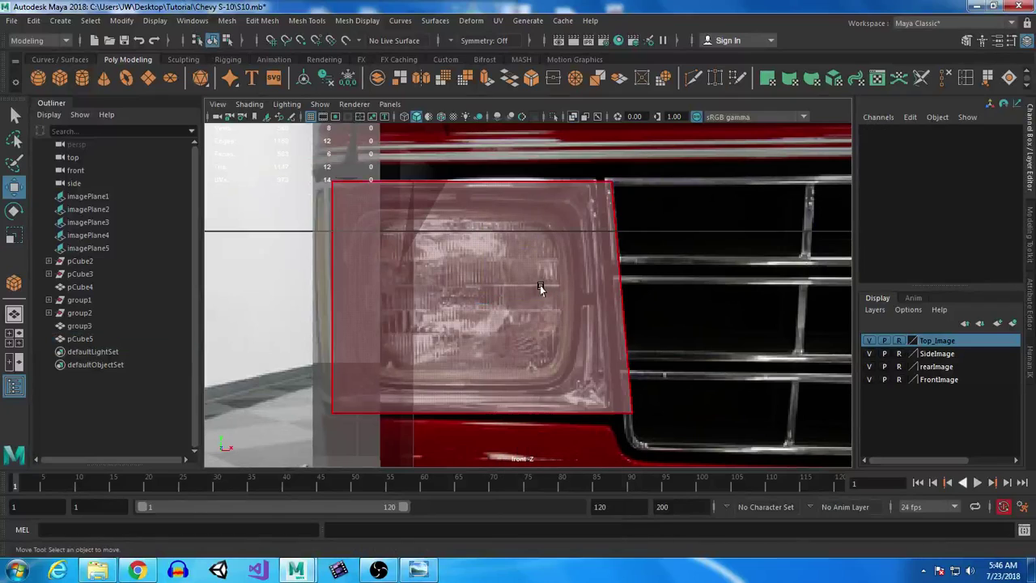
left_click(550, 291)
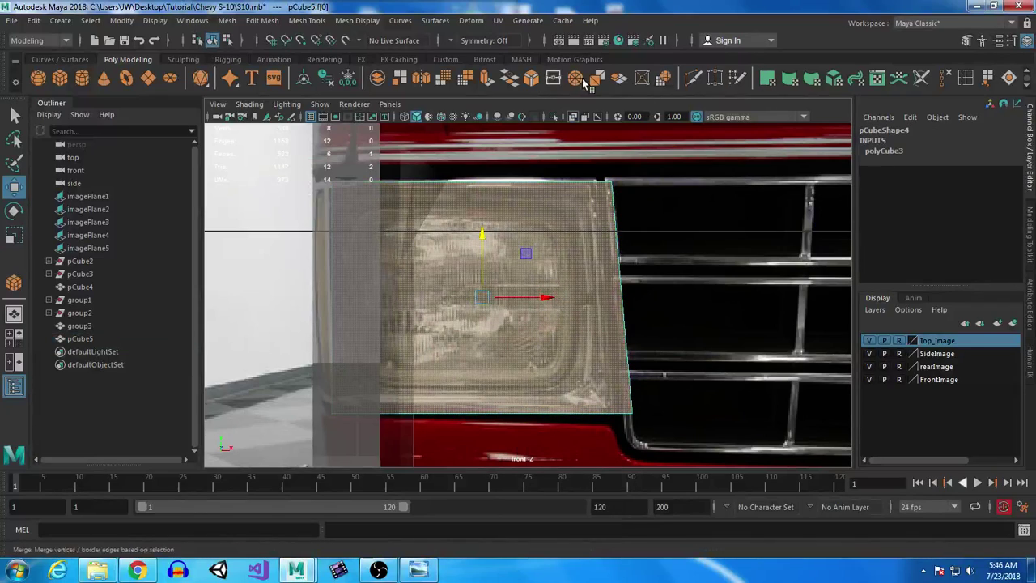
left_click(488, 78)
key("r")
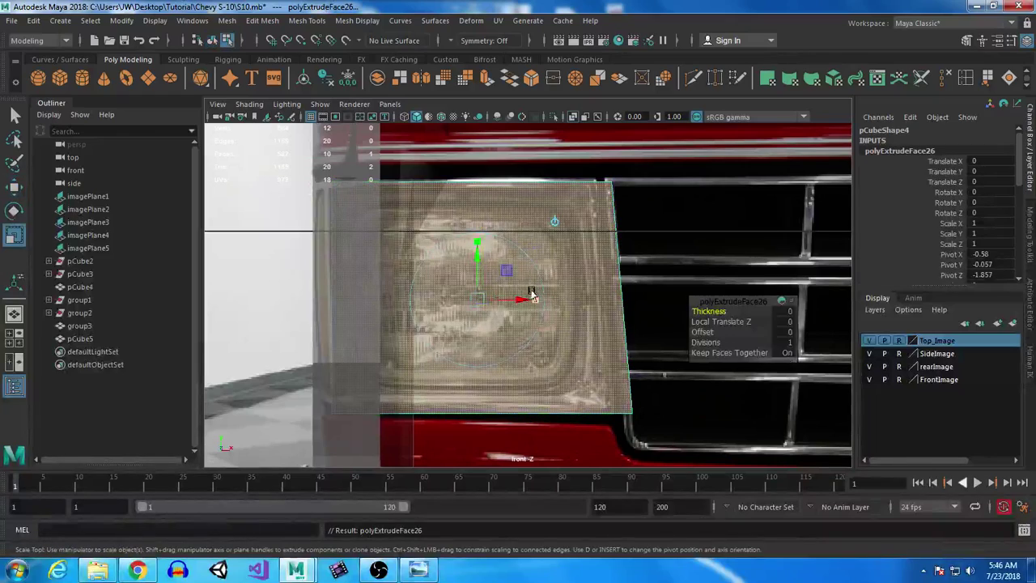
left_click_drag(534, 297, 534, 297)
left_click_drag(484, 244, 485, 254)
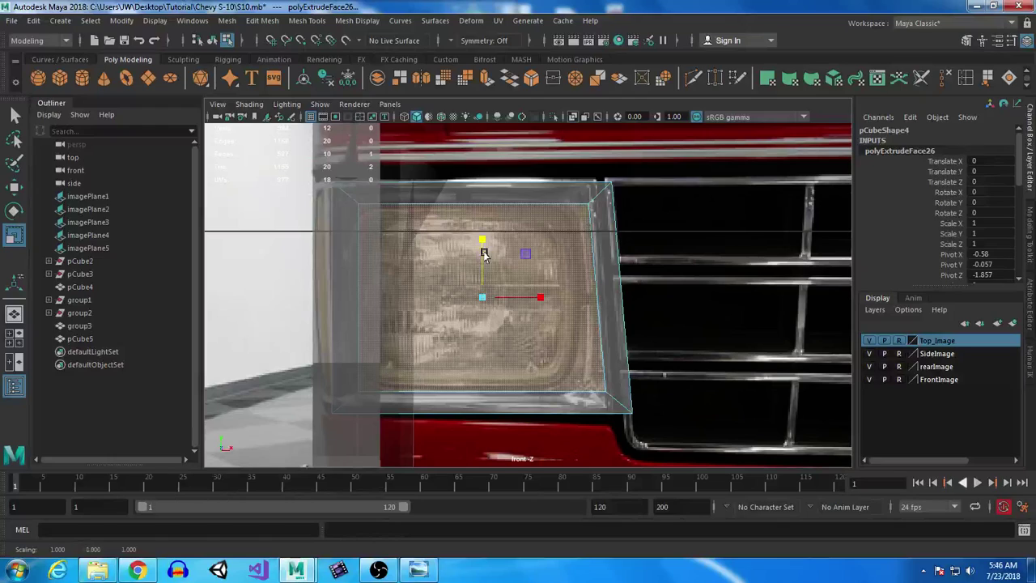
Step: Switch the headlight housing to vertex editing
right_click_drag(565, 196, 522, 194)
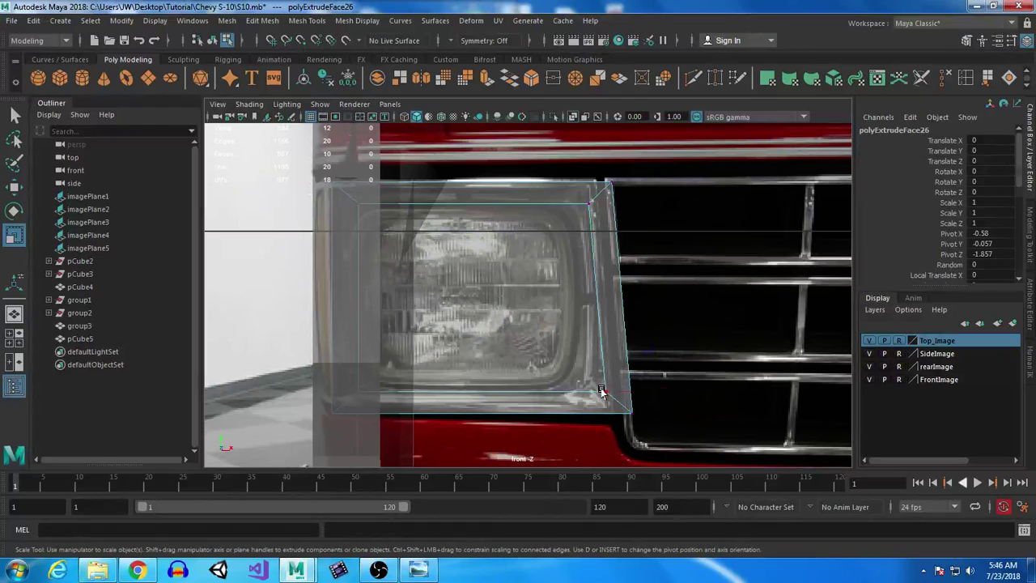
Step: Straighten the inner face's grille-side edge by moving its lower vertex outward, and shift the opposite vertex pair slightly outward to match the reference
left_click(602, 391)
key("w")
left_click_drag(662, 392, 647, 391)
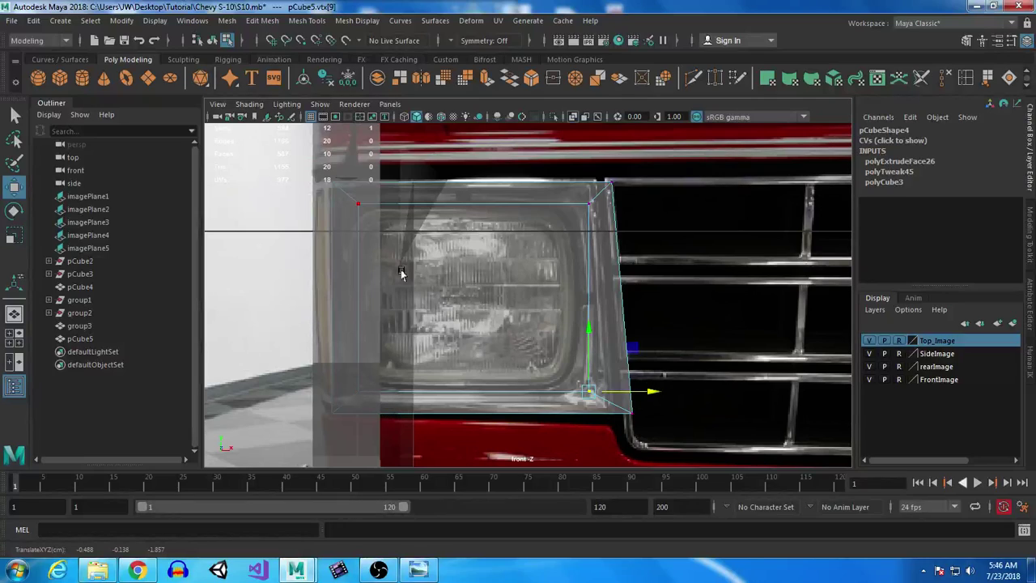
left_click_drag(373, 202, 346, 405)
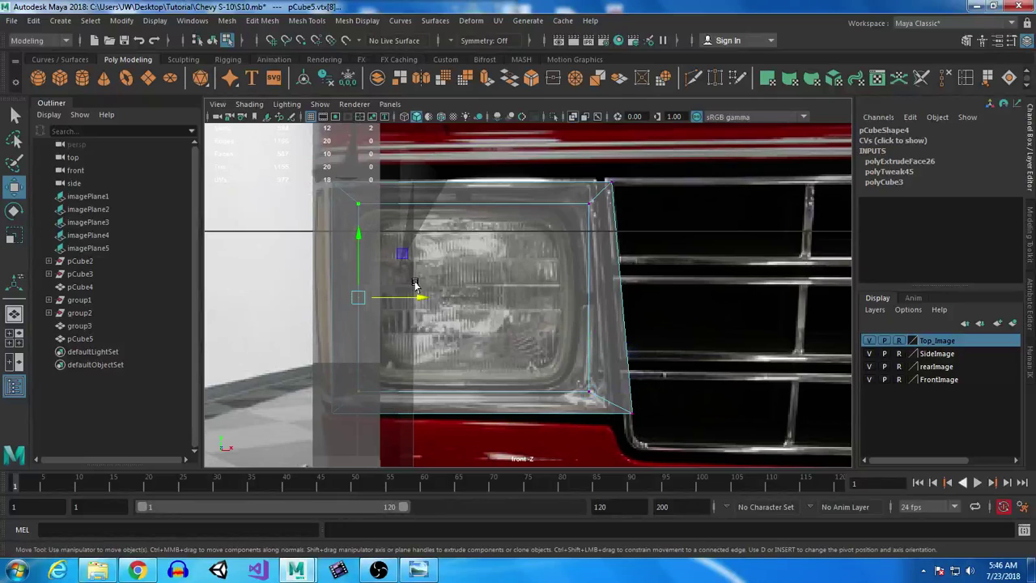
left_click_drag(421, 297, 410, 297)
Step: Move the inner face's upper vertices down, lower vertices up and grille-side vertices toward the lamp to fit the headlight opening
left_click_drag(343, 195, 594, 230)
left_click_drag(467, 140, 468, 144)
left_click_drag(345, 377, 604, 408)
left_click_drag(465, 326, 467, 324)
left_click_drag(579, 194, 606, 415)
left_click_drag(649, 301, 641, 300)
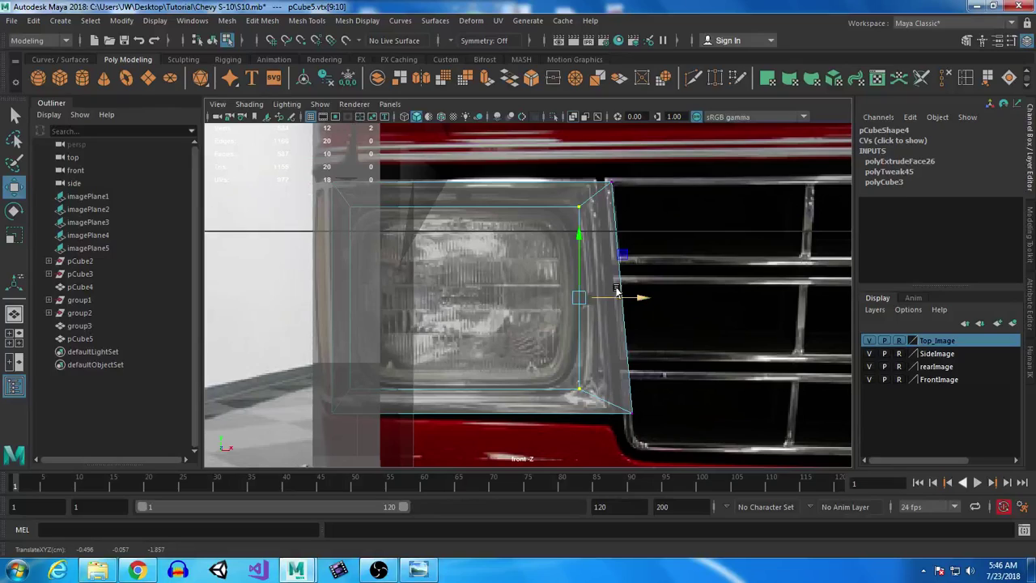
Step: Insert four edge loops on the headlight box, one close to each side of the inner face
left_click(969, 78)
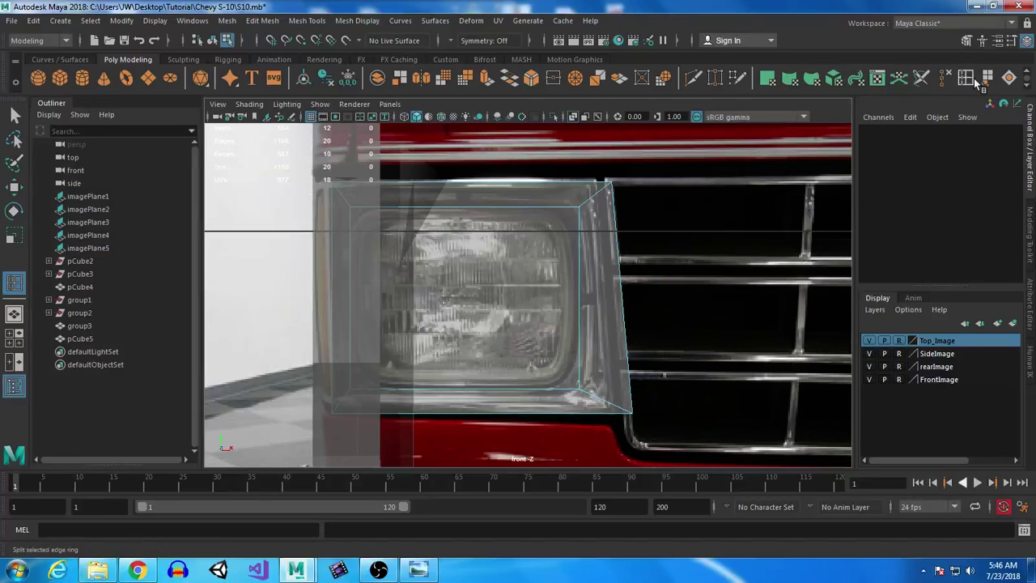
left_click_drag(580, 232, 580, 240)
left_click_drag(556, 207, 553, 207)
left_click(375, 205)
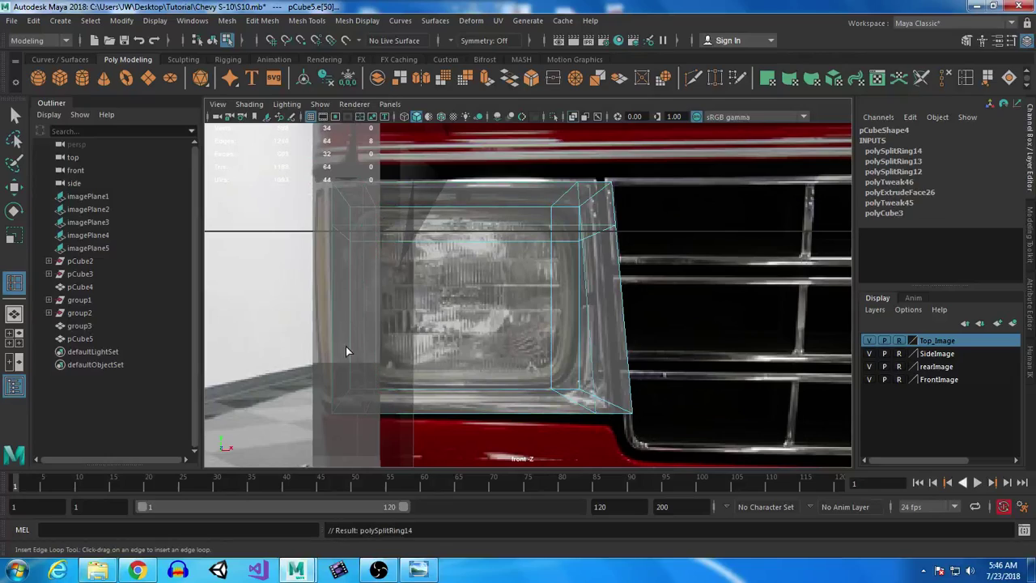
left_click_drag(348, 367, 351, 371)
left_click(14, 115)
Step: Preview the headlight box smoothed and inspect its rounded corners in the perspective view
left_click(543, 312)
key("3")
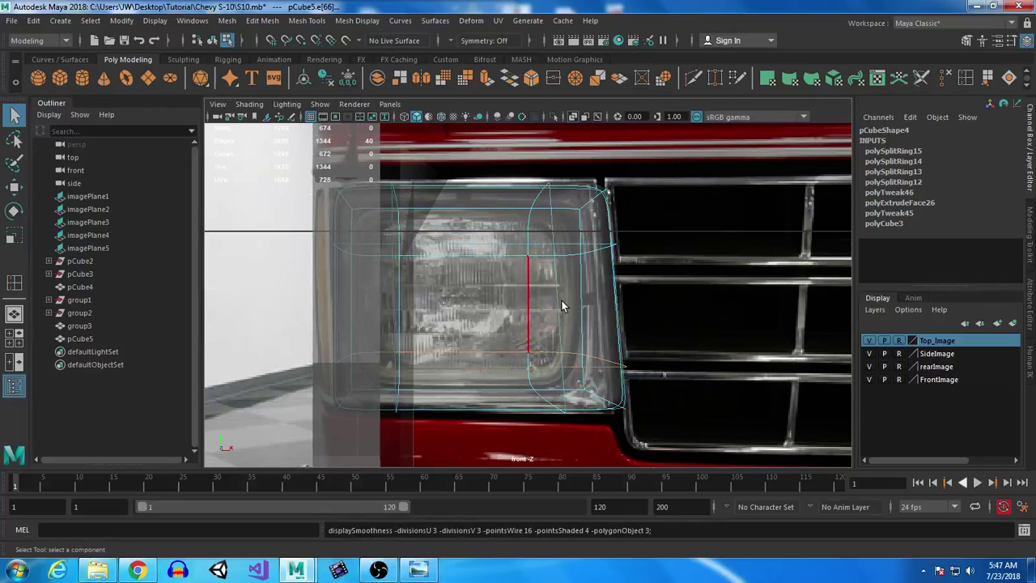
key("space")
key("space")
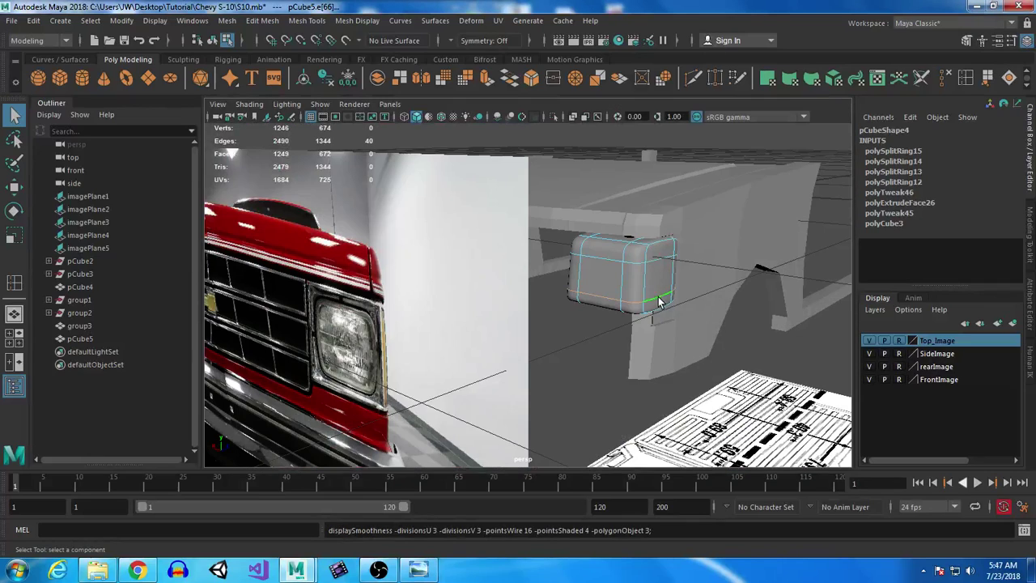
left_click_drag(654, 287, 588, 284, "alt")
scroll(591, 295, "up", 5)
left_click_drag(599, 366, 536, 333, "alt")
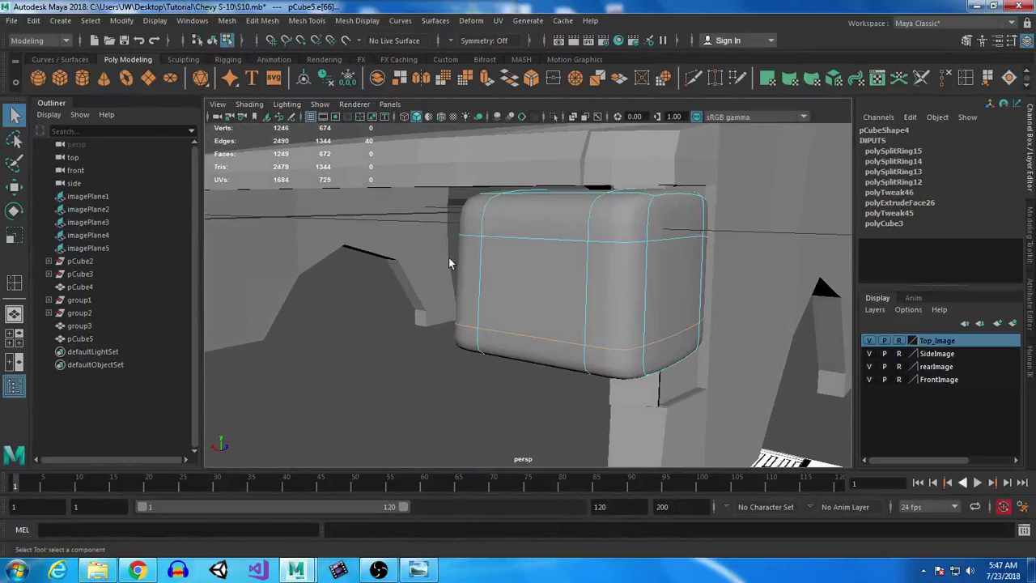
Step: Try scaling the front face's upper and lower edge pair and its side edge pair apart
left_click(559, 212)
left_click(541, 333, "shift")
key("r")
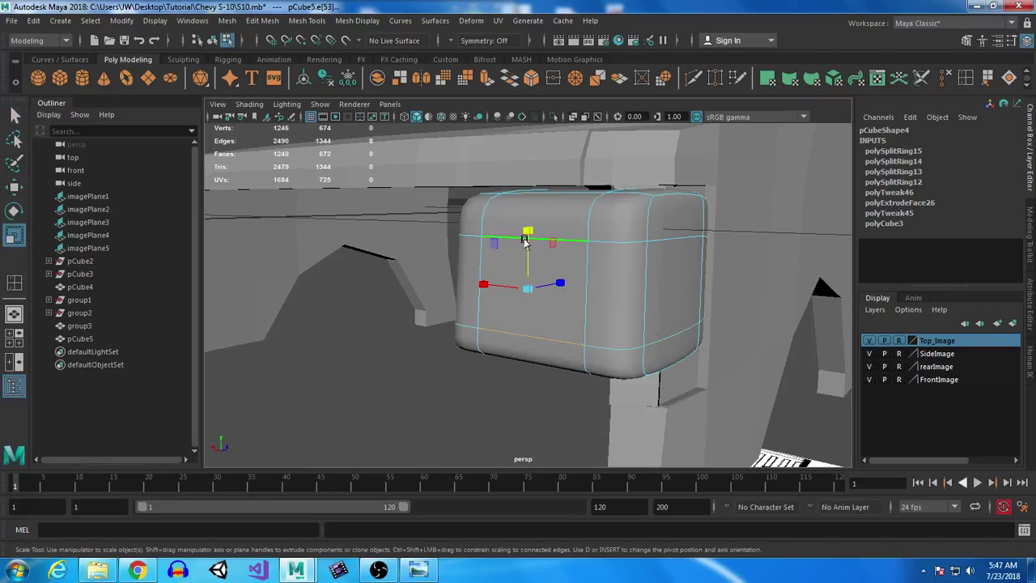
left_click(590, 268)
left_click(489, 269, "shift")
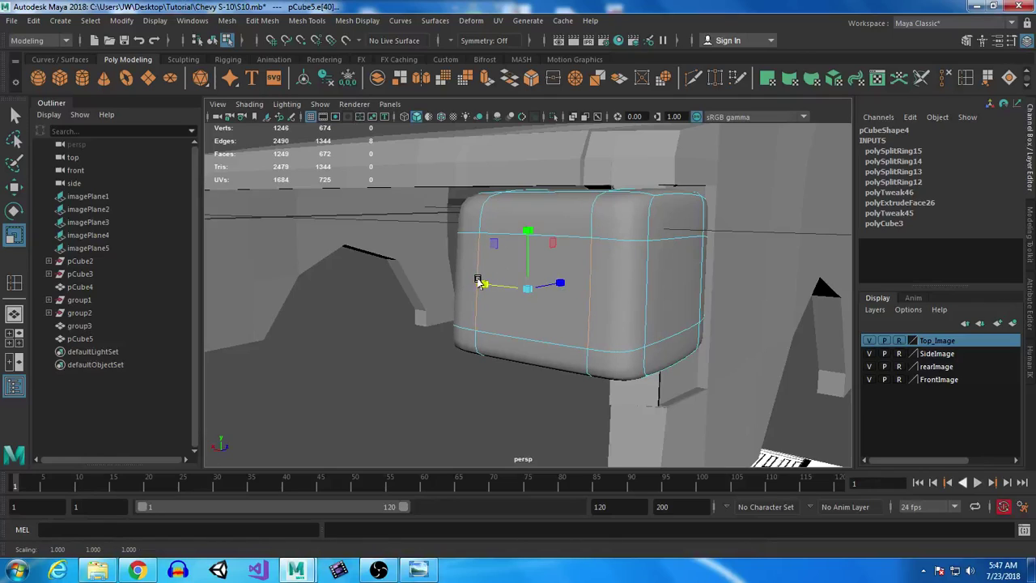
key("space")
key("space")
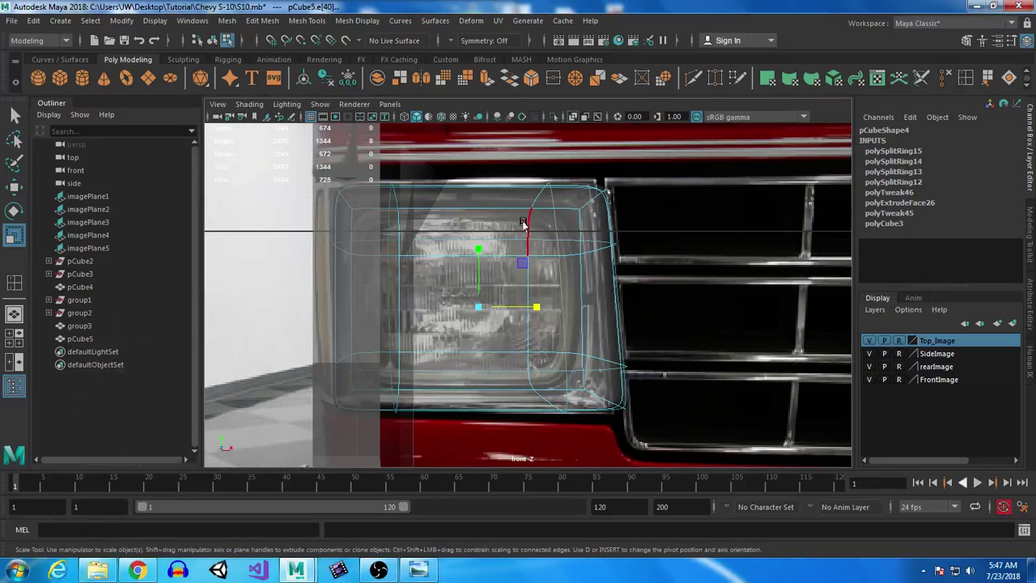
key("g")
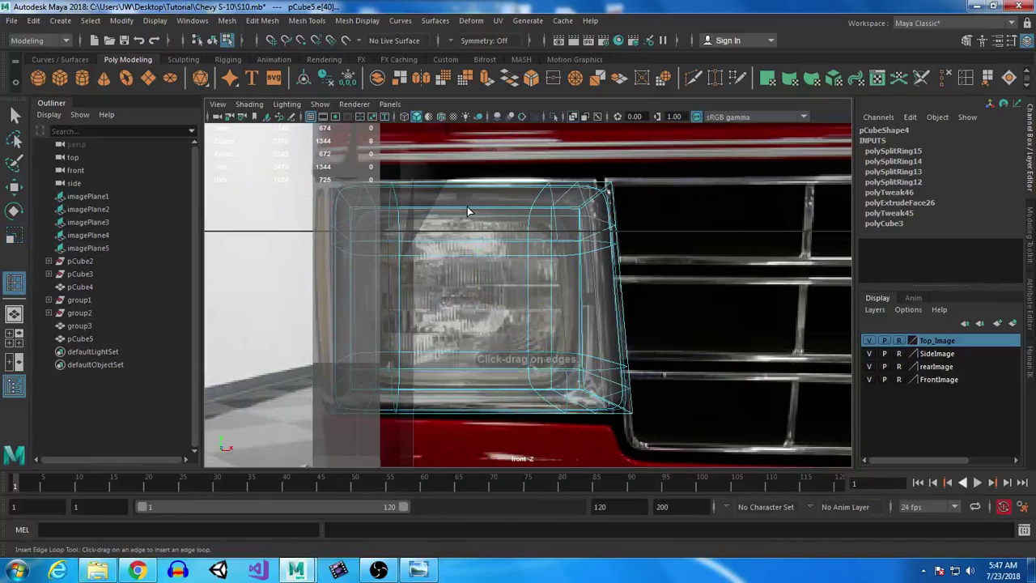
left_click(13, 115)
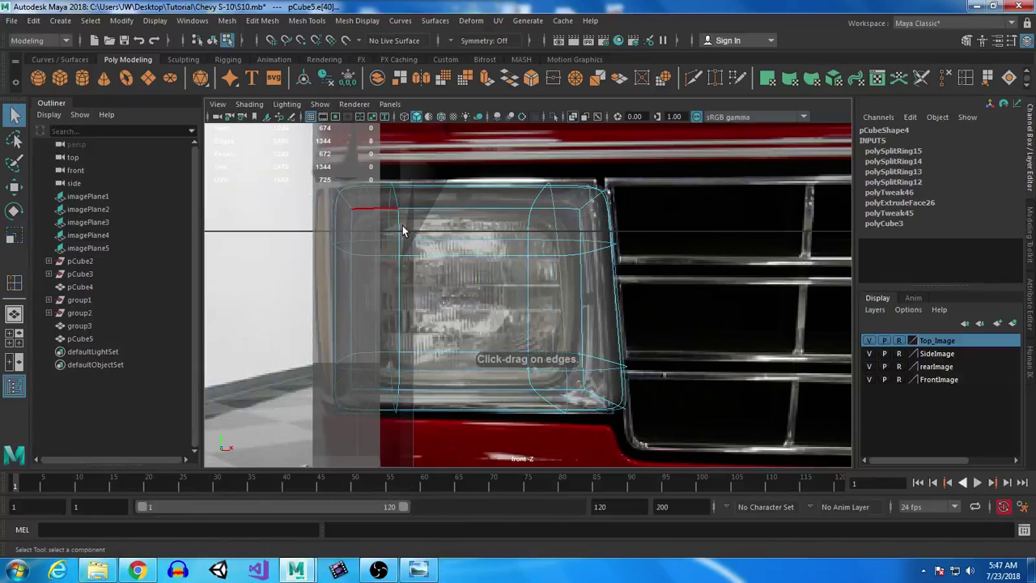
Step: Scale the inner face's four corner vertices slightly inward on the unsmoothed box, and check the rounding with a smooth preview
key("1")
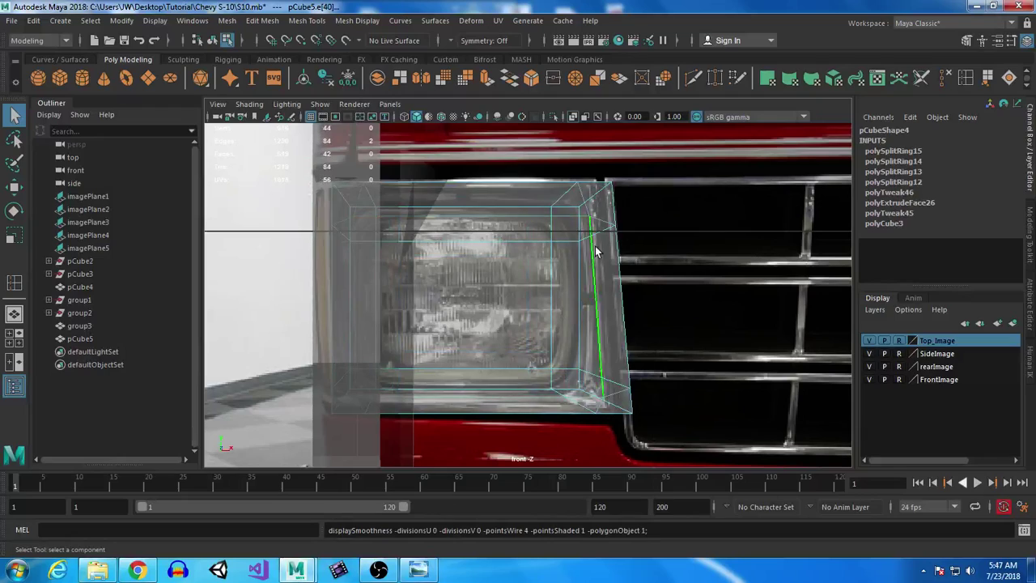
right_click_drag(577, 202, 566, 210)
left_click(568, 214)
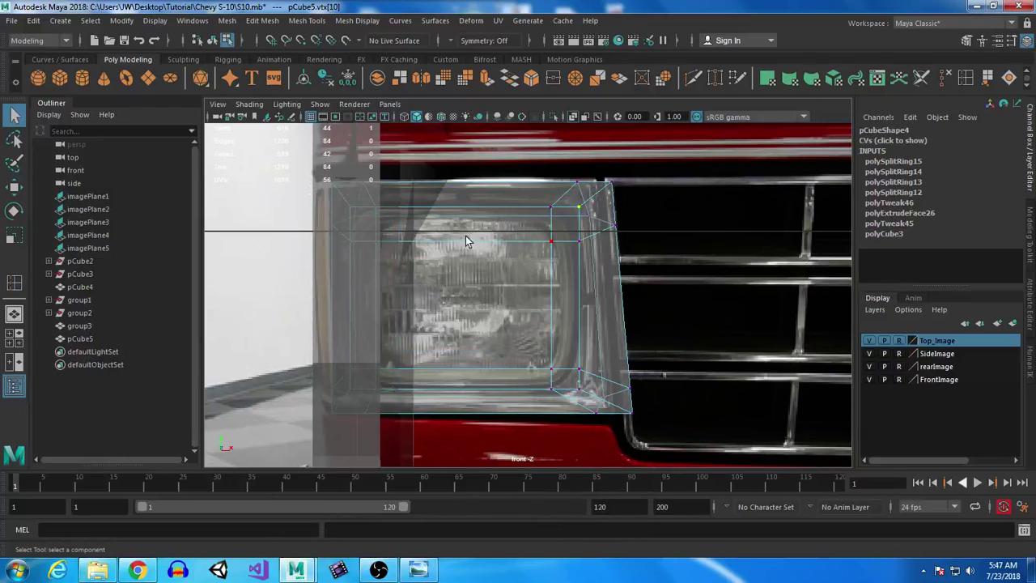
left_click(357, 392, "shift")
key("r")
left_click_drag(525, 296, 516, 296)
left_click_drag(466, 247, 464, 247)
key("3")
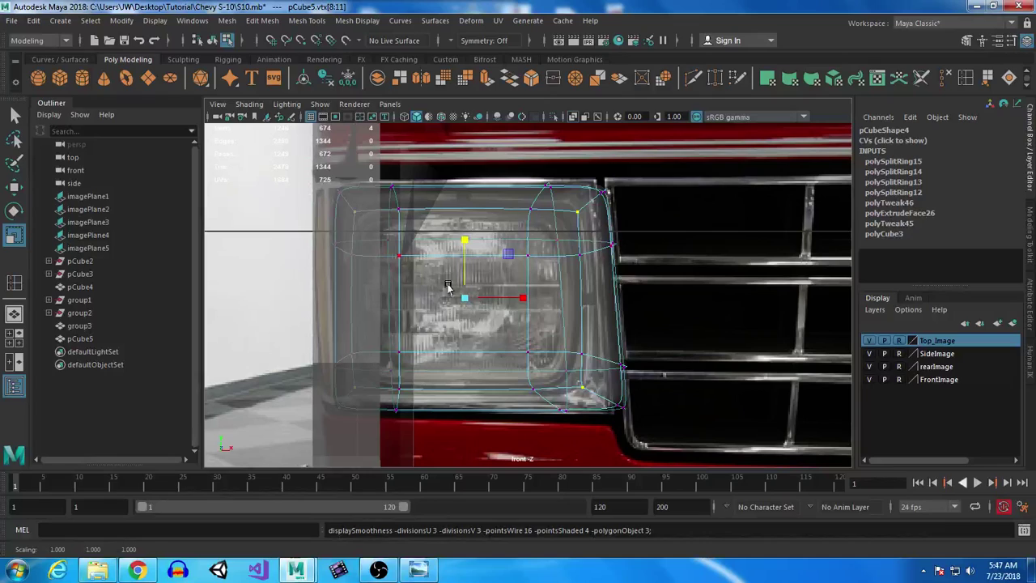
key("1")
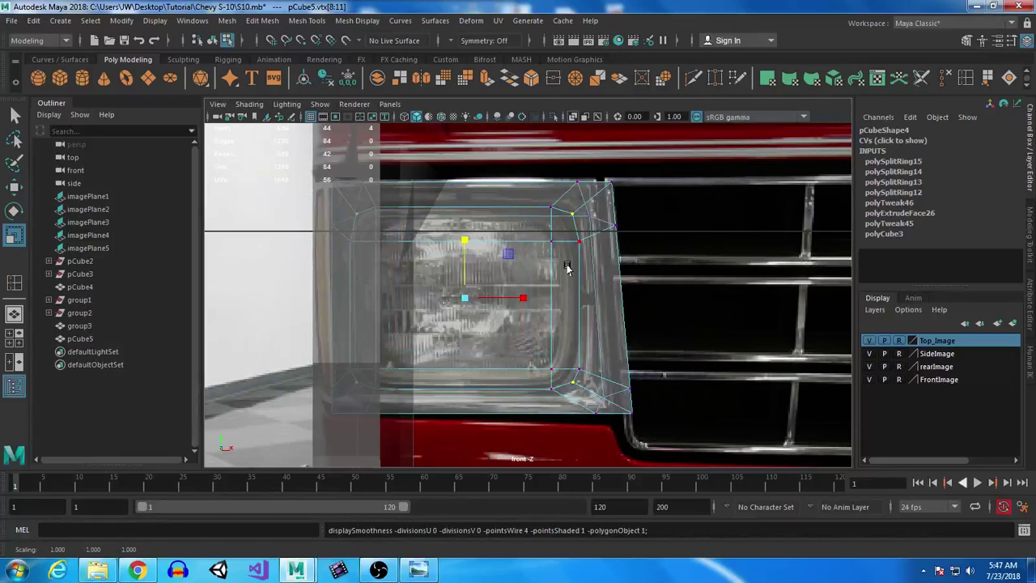
Step: Select all nine faces inside the headlight opening of the box in the front view
right_click_drag(523, 231, 524, 259)
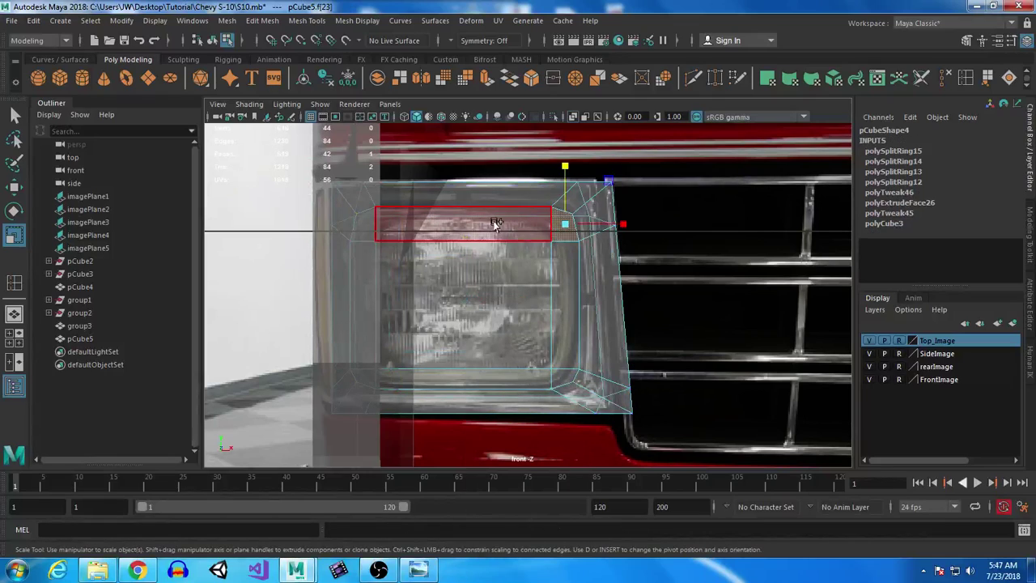
left_click(385, 232)
left_click(366, 230, "shift")
left_click(369, 322, "shift")
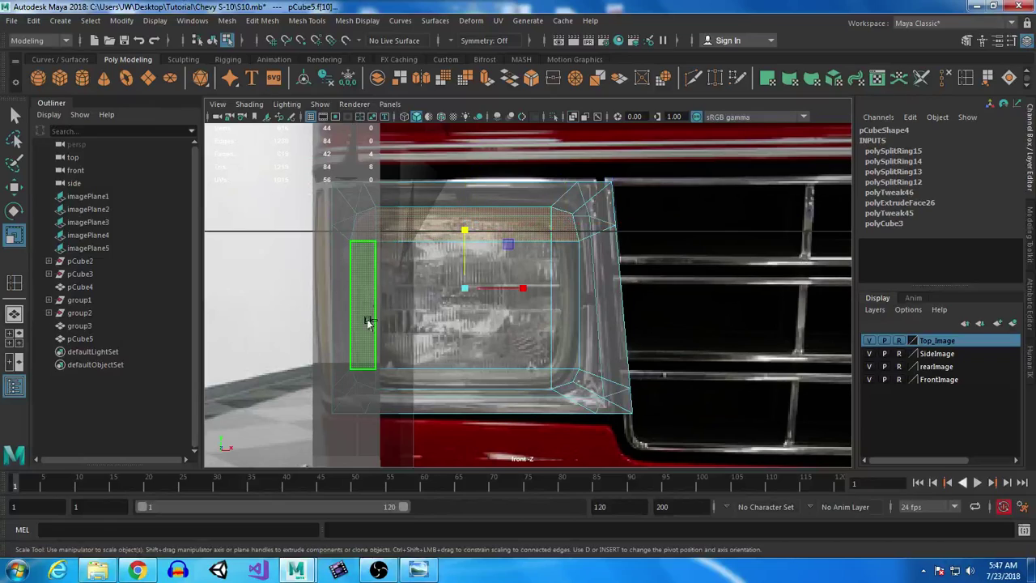
left_click(364, 376, "shift")
left_click(389, 384, "shift")
left_click(522, 393, "shift")
left_click(560, 378)
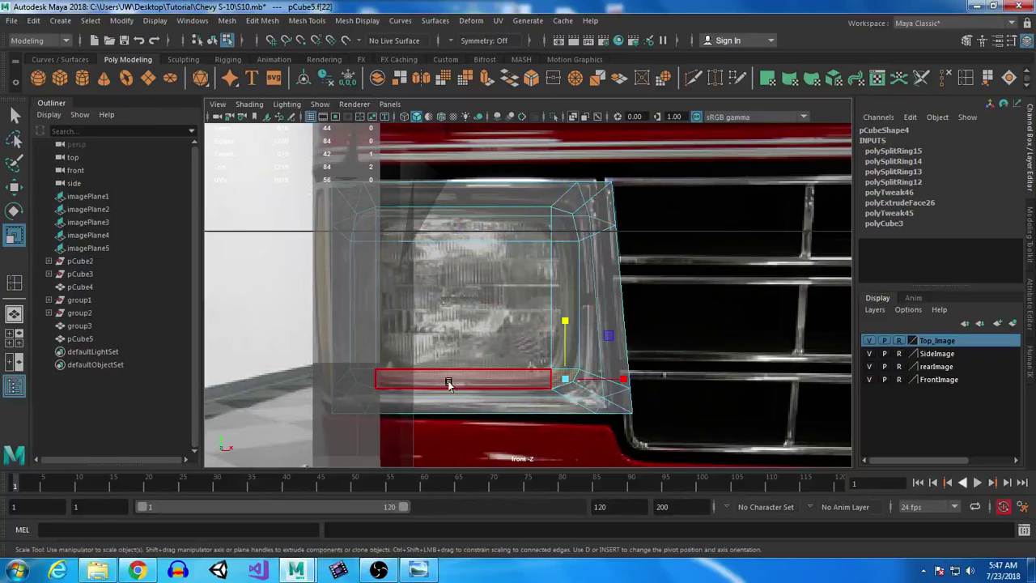
left_click(451, 383)
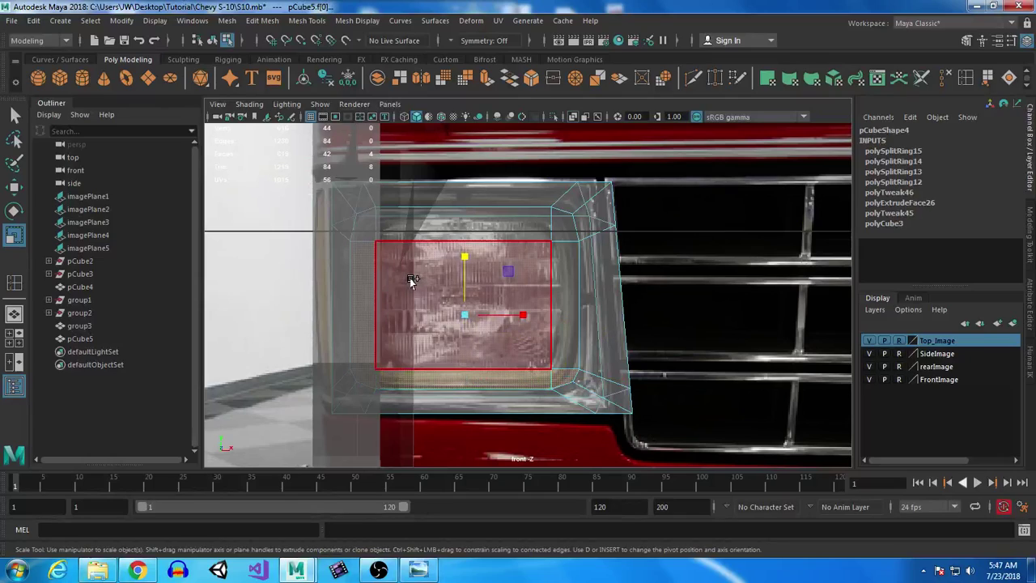
left_click(415, 283)
left_click(509, 221)
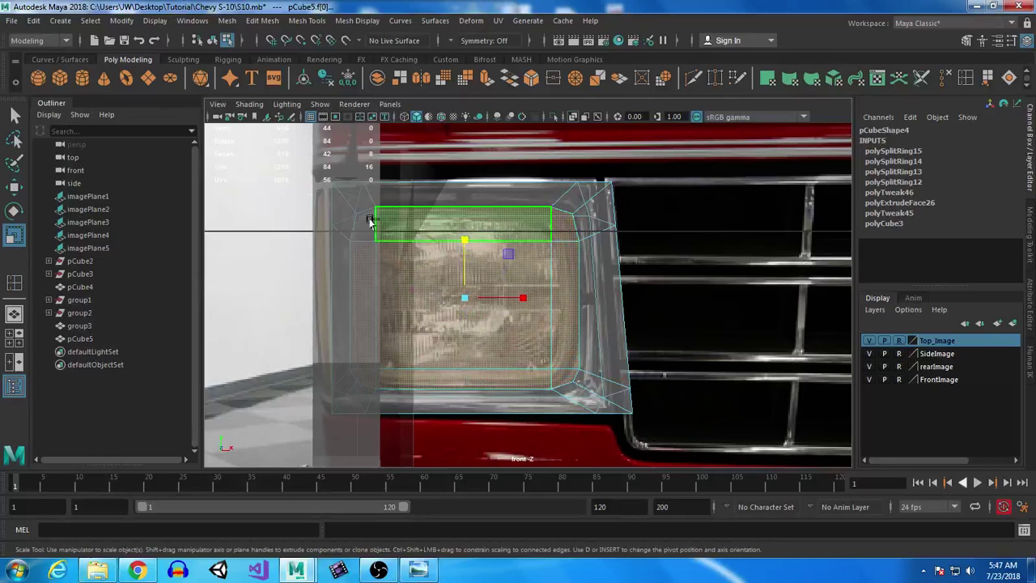
Step: Push the nine selected faces slightly back along Z in the perspective view, and extrude them deeper into the headlight box
key("space")
key("space")
left_click_drag(629, 329, 409, 292, "alt")
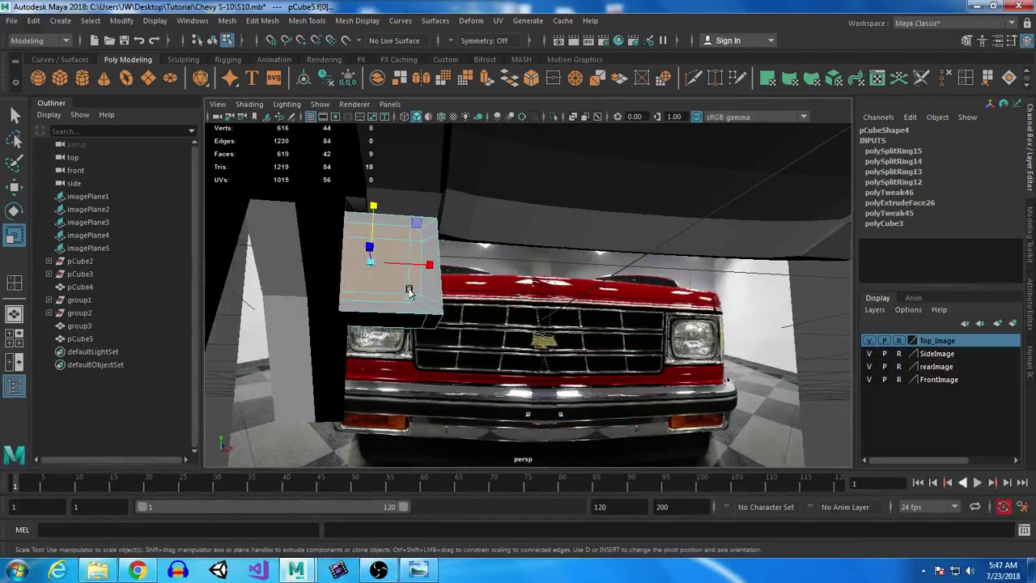
right_click_drag(410, 292, 497, 348, "alt")
middle_click_drag(497, 348, 635, 384, "alt")
left_click_drag(636, 384, 464, 375, "alt")
right_click_drag(465, 375, 551, 439, "alt")
middle_click_drag(597, 251, 566, 365, "alt")
left_click_drag(567, 366, 568, 350, "alt")
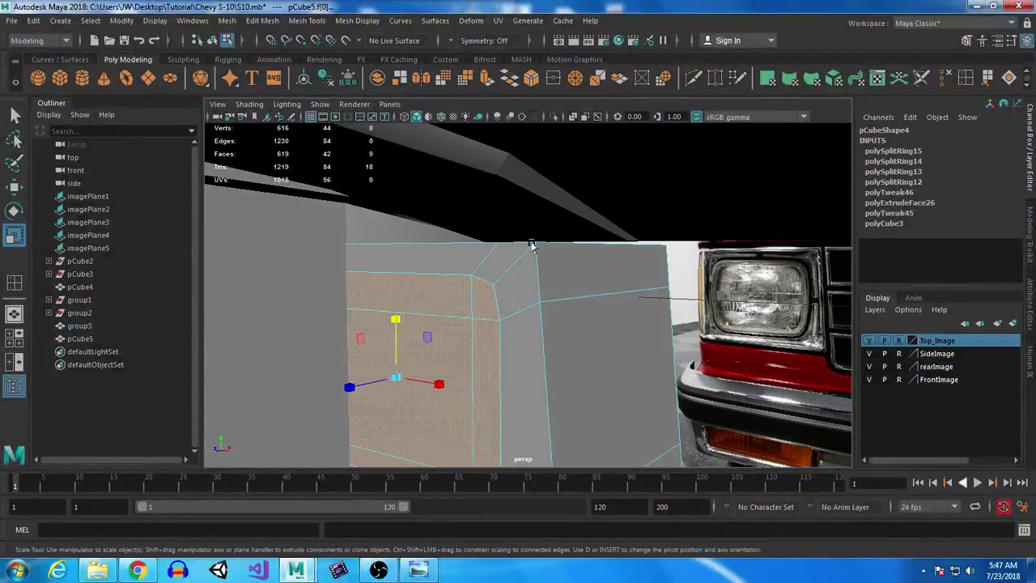
middle_click_drag(531, 243, 454, 109, "alt")
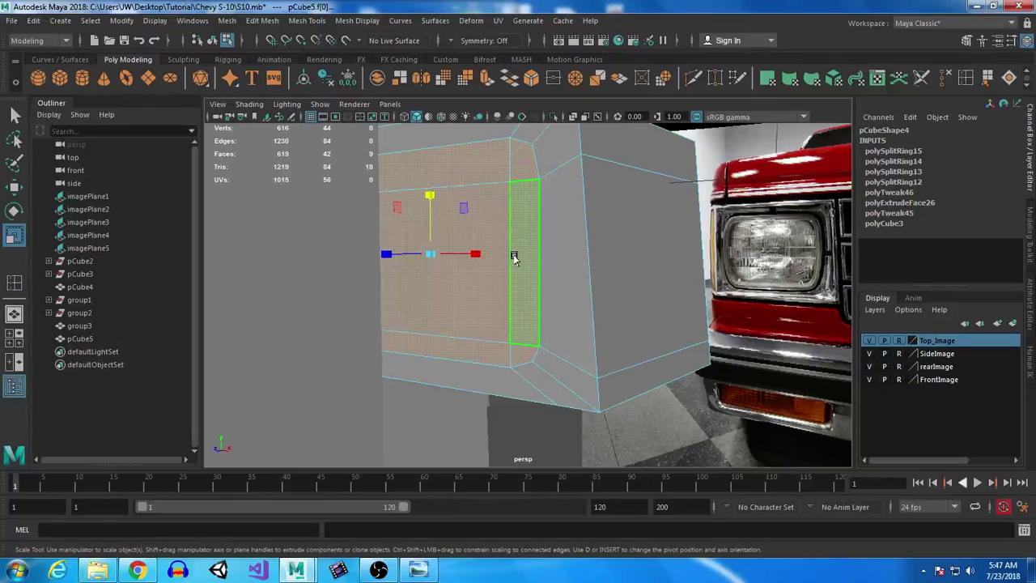
key("w")
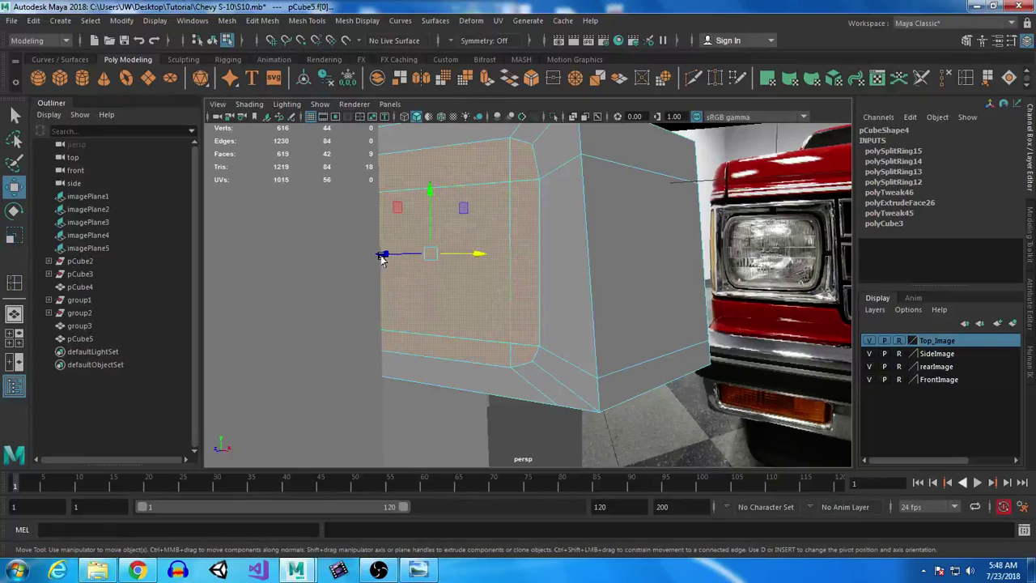
left_click_drag(384, 255, 392, 253)
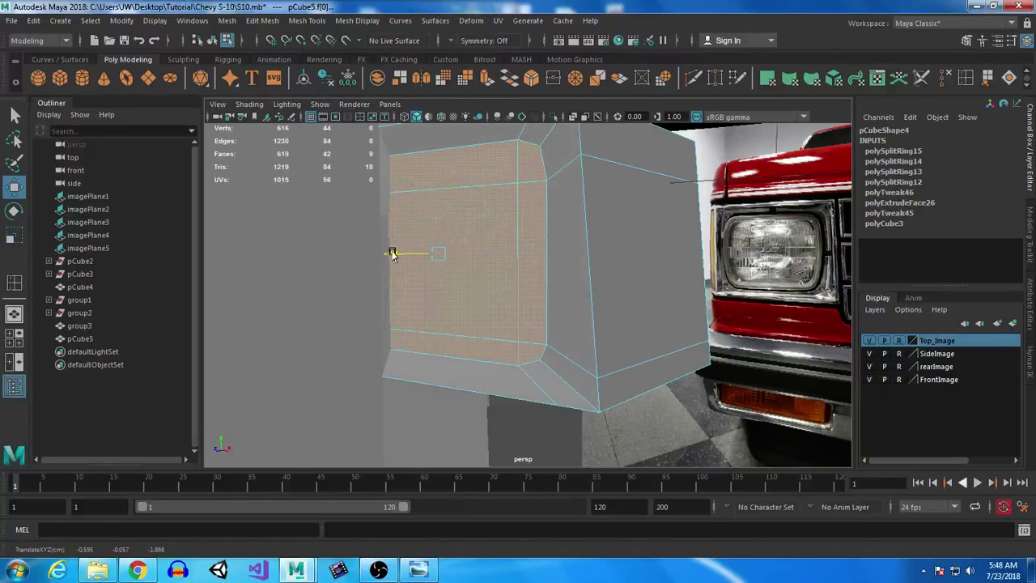
key("ctrl+e")
left_click_drag(391, 255, 430, 253)
Step: Extrude the recessed faces twice, scaling each extrusion slightly inward to form thin border loops
left_click(489, 81)
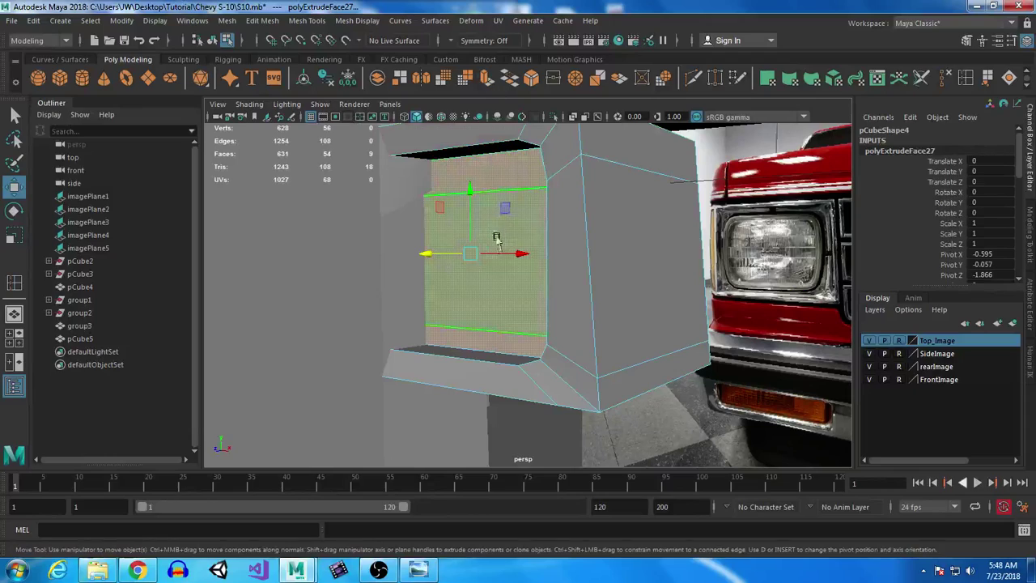
key("r")
left_click_drag(471, 257, 470, 257)
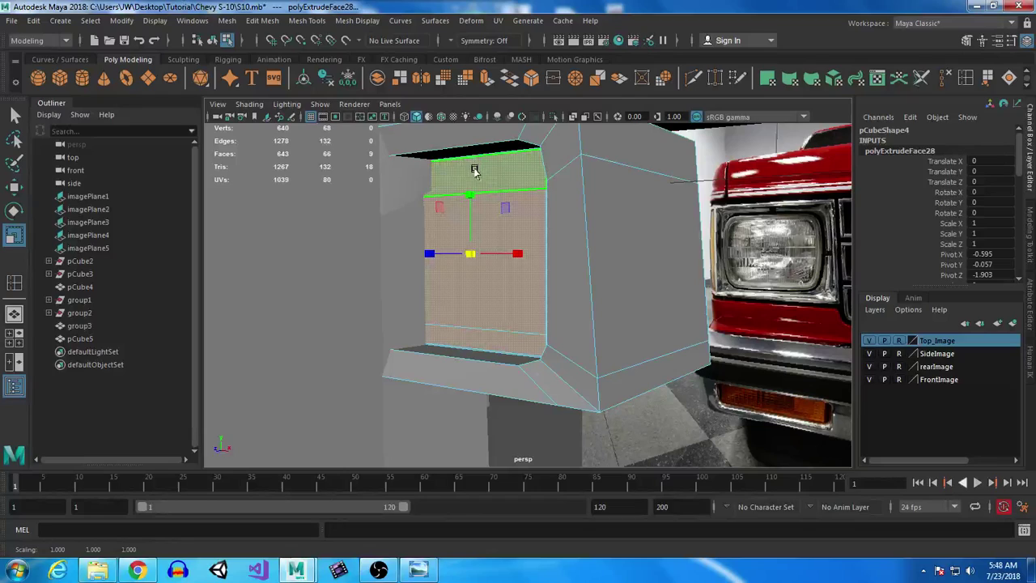
key("ctrl+e")
key("r")
left_click_drag(470, 256, 467, 257)
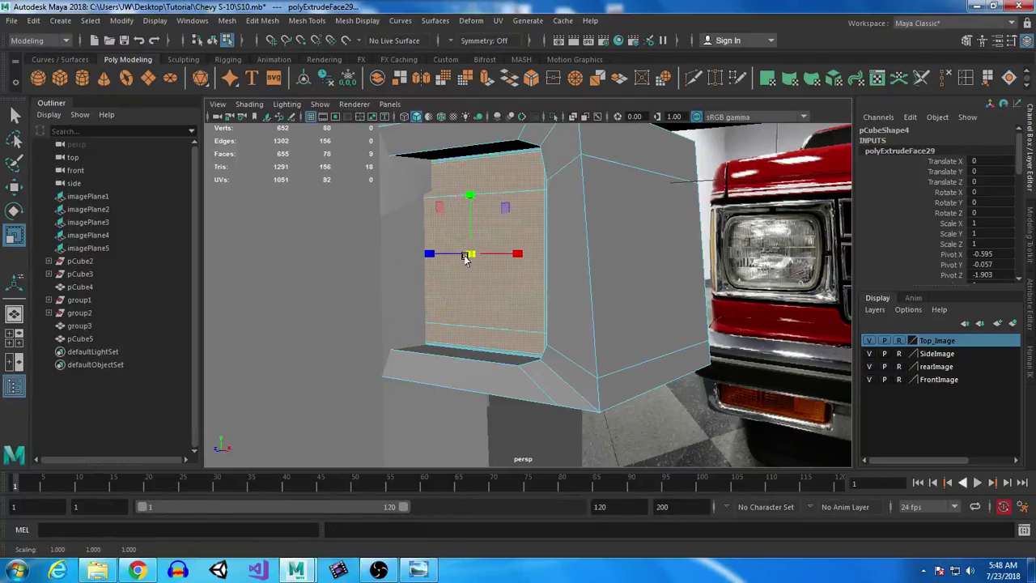
Step: Extrude the recessed faces forward along Z to raise the lens, and add another thin extrusion at its front
key("ctrl+e")
key("w")
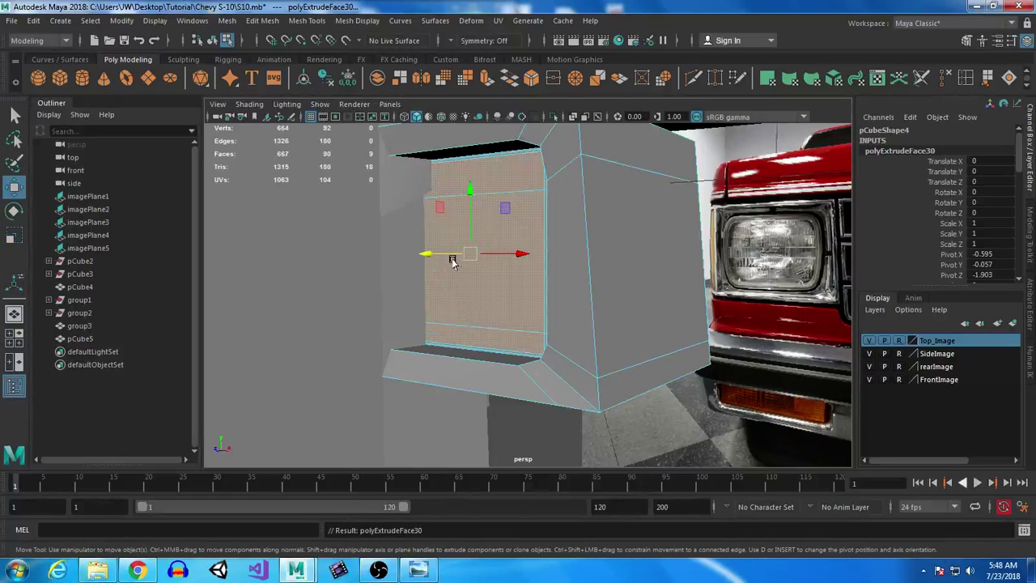
left_click_drag(426, 250, 410, 256)
key("ctrl+e")
key("w")
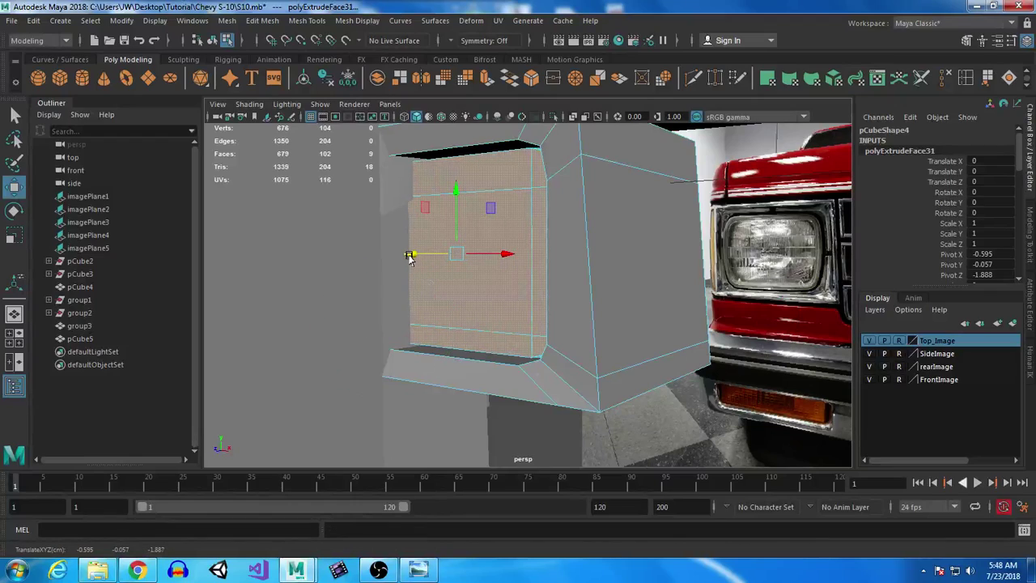
Step: Extrude the lens faces again with a slight inward scale, and preview the headlight smoothed
key("ctrl+e")
key("w")
left_click_drag(457, 255, 455, 258)
key("3")
left_click_drag(485, 304, 607, 308, "alt")
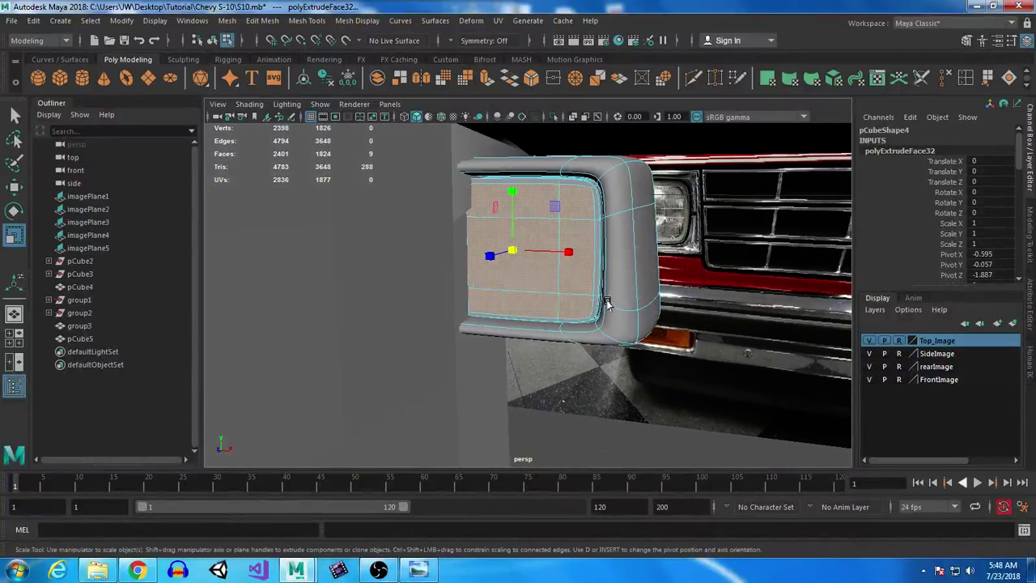
Step: Flip the whole headlight object along Z by setting its Scale Z to -0.207, and display it smoothed
key("1")
left_click_drag(685, 321, 594, 362, "alt")
right_click_drag(648, 289, 684, 217)
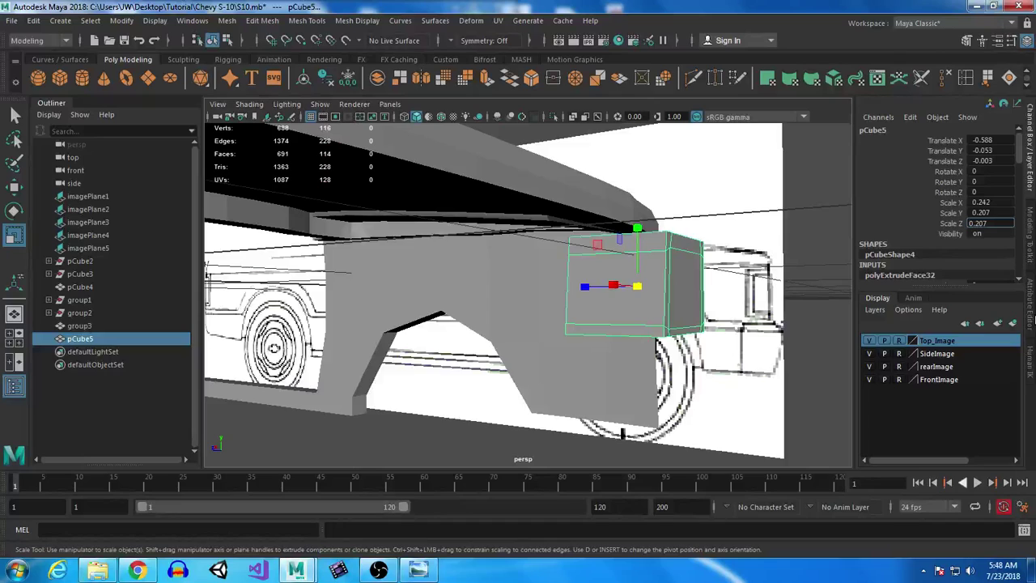
key("Return")
left_click_drag(682, 314, 609, 323, "alt")
key("3")
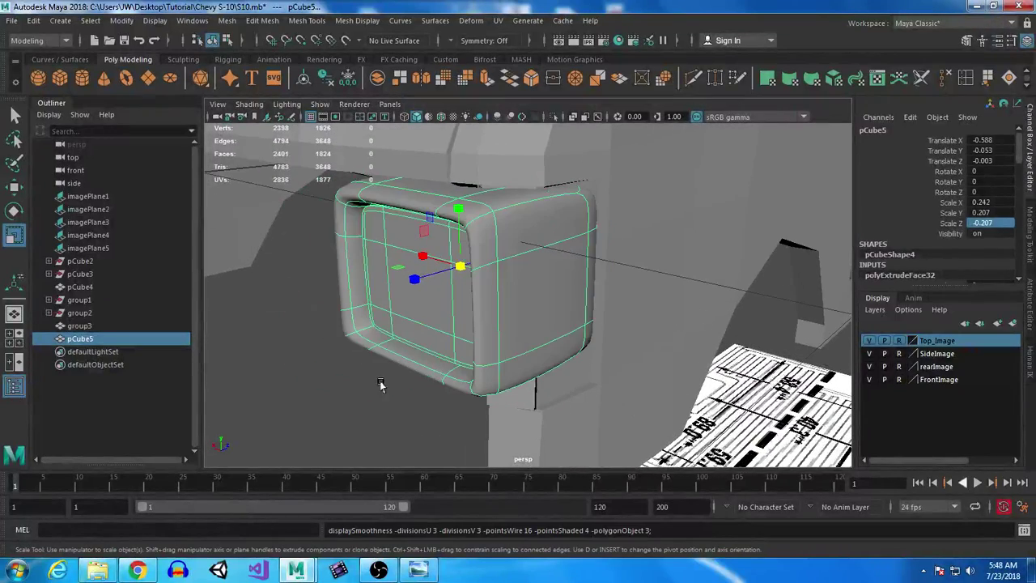
Step: Return the headlight housing to its unsmoothed display and check its front and side
left_click(370, 398)
left_click_drag(370, 397, 575, 306, "alt")
left_click_drag(507, 326, 513, 248, "alt")
left_click(513, 248)
key("1")
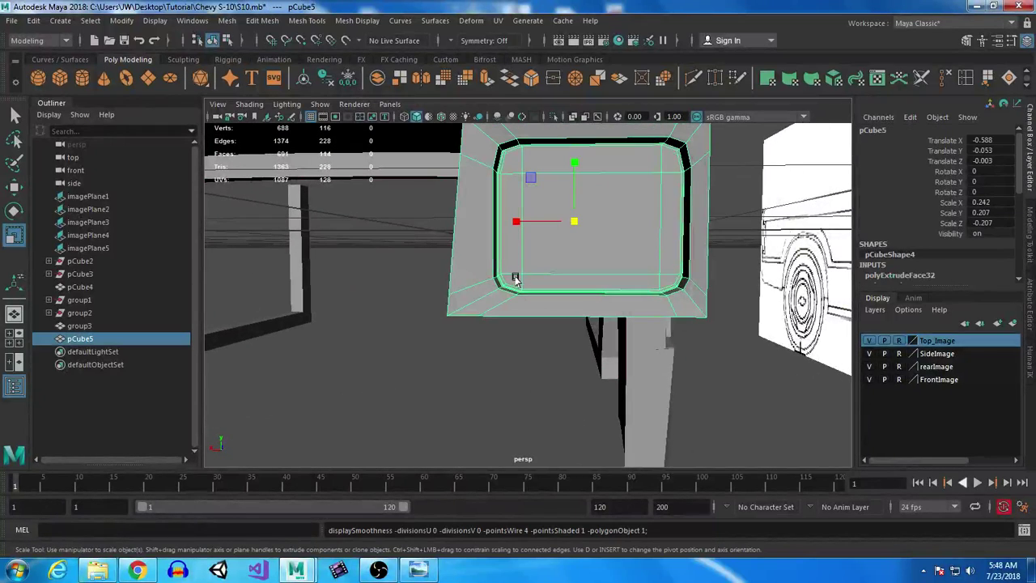
mouse_move(519, 281)
left_mouse_down("alt")
mouse_move(553, 292)
mouse_move(515, 293)
left_mouse_up("alt")
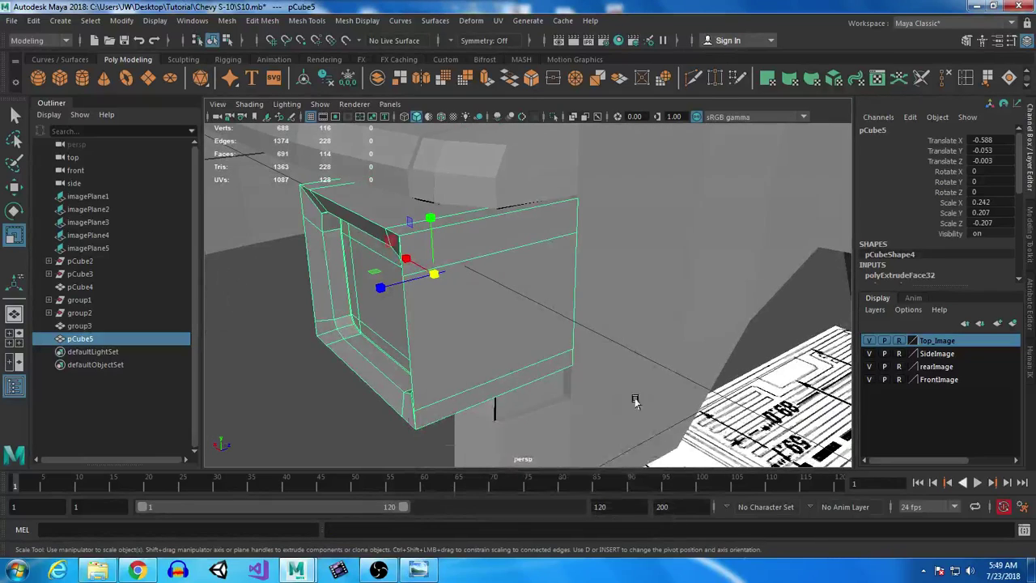
Step: Extrude the three bottom faces of the headlight housing a short distance downward
key("space")
key("space")
right_click_drag(606, 295, 506, 334)
key("space")
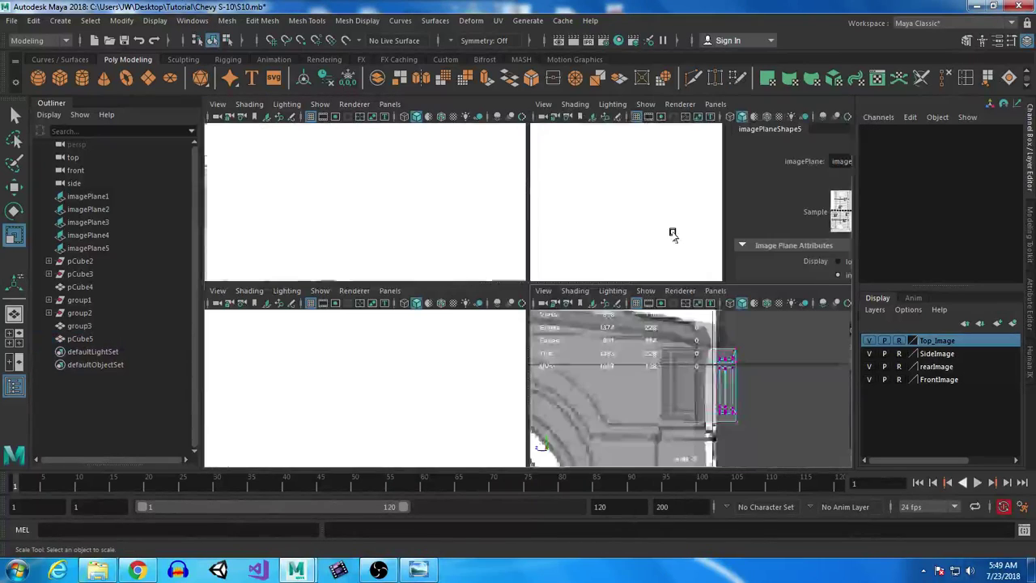
key("space")
left_click_drag(539, 343, 540, 277, "alt")
right_click_drag(503, 227, 551, 220)
left_click(466, 261)
left_click(491, 270)
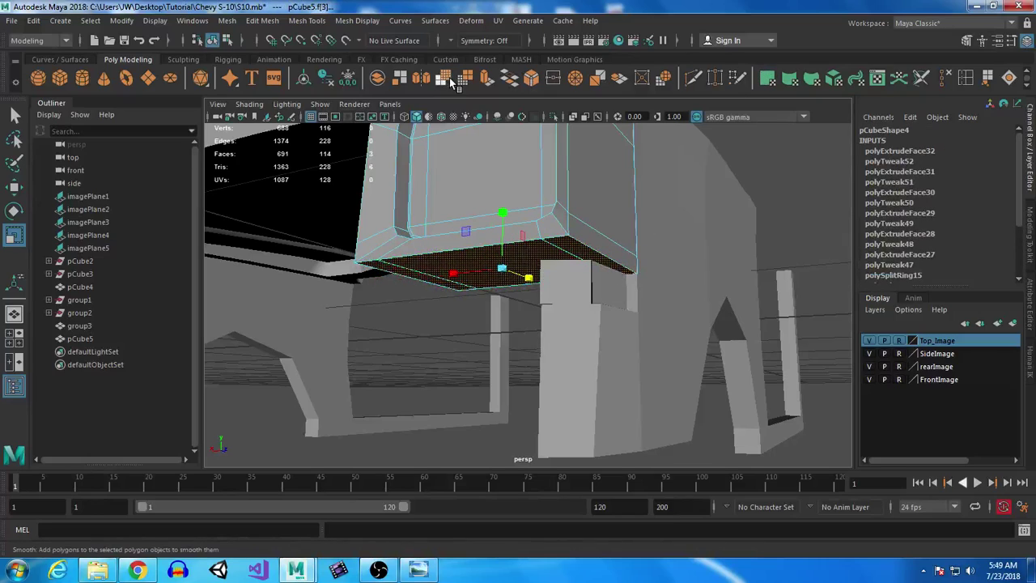
left_click(487, 84)
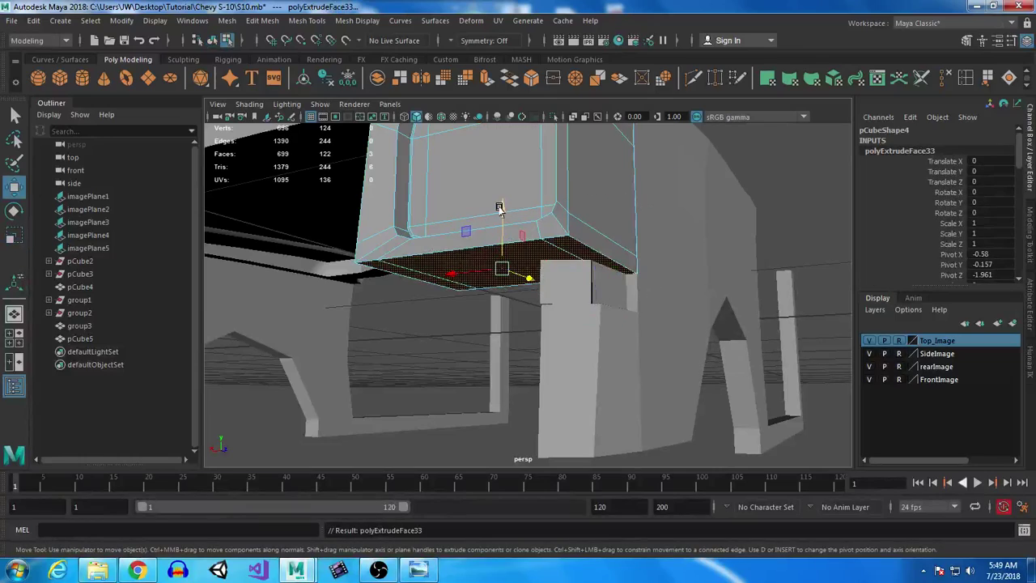
left_click_drag(500, 202, 490, 248)
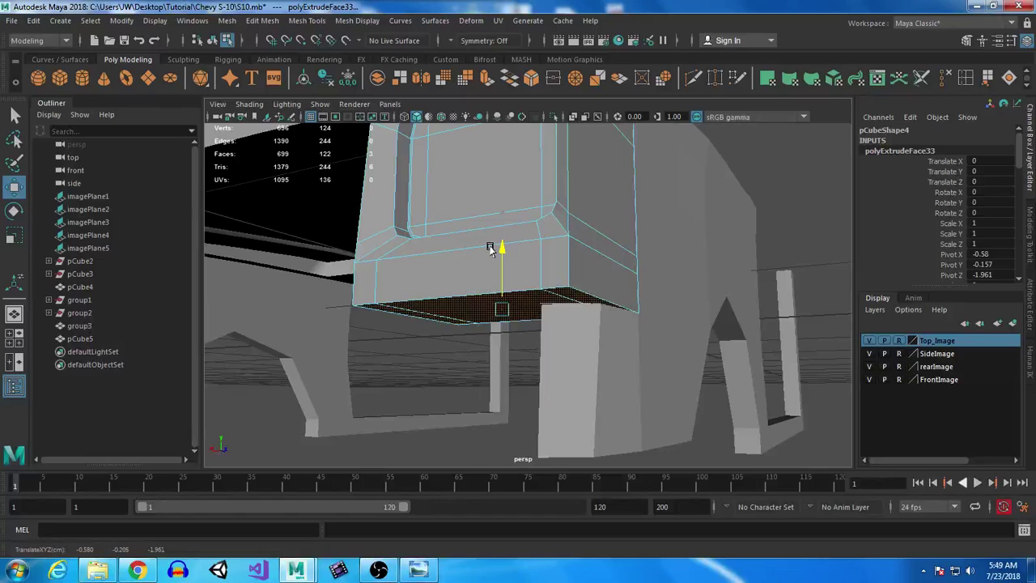
Step: Extrude the bottom faces again and pull them much further down to form the housing's tall lower section
key("ctrl+e")
left_click_drag(490, 248, 485, 365)
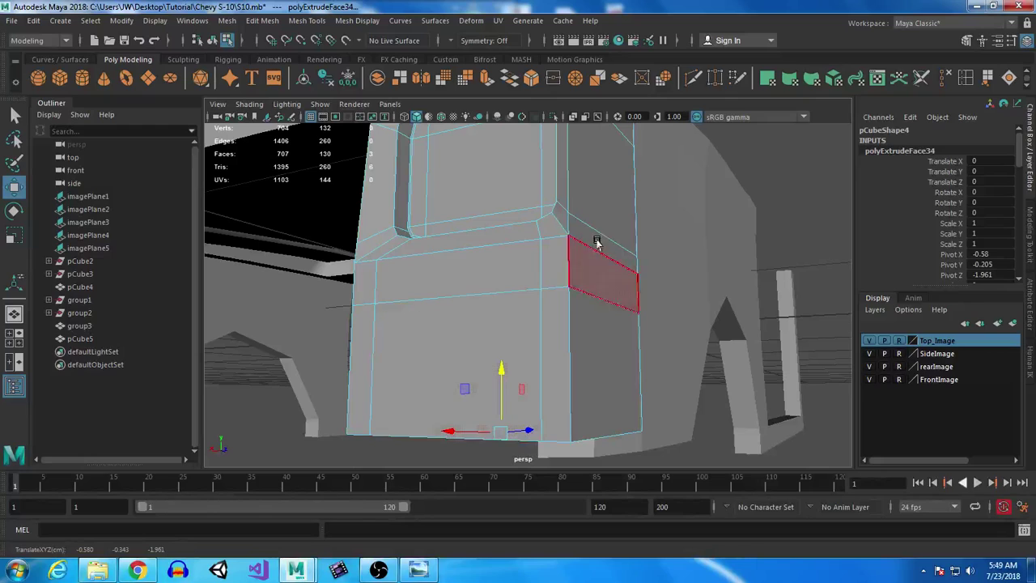
scroll(519, 278, "down", 2)
left_click_drag(520, 277, 546, 283, "alt")
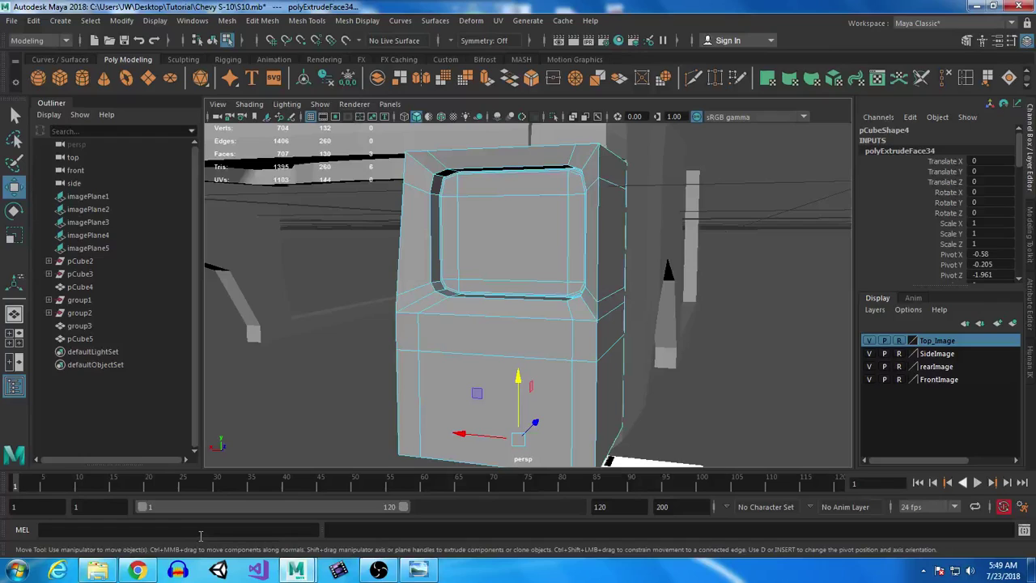
Step: Switch to the Chevy S-10 reference folder and examine the close-up headlight photo for the shape around the lens
left_click(98, 570)
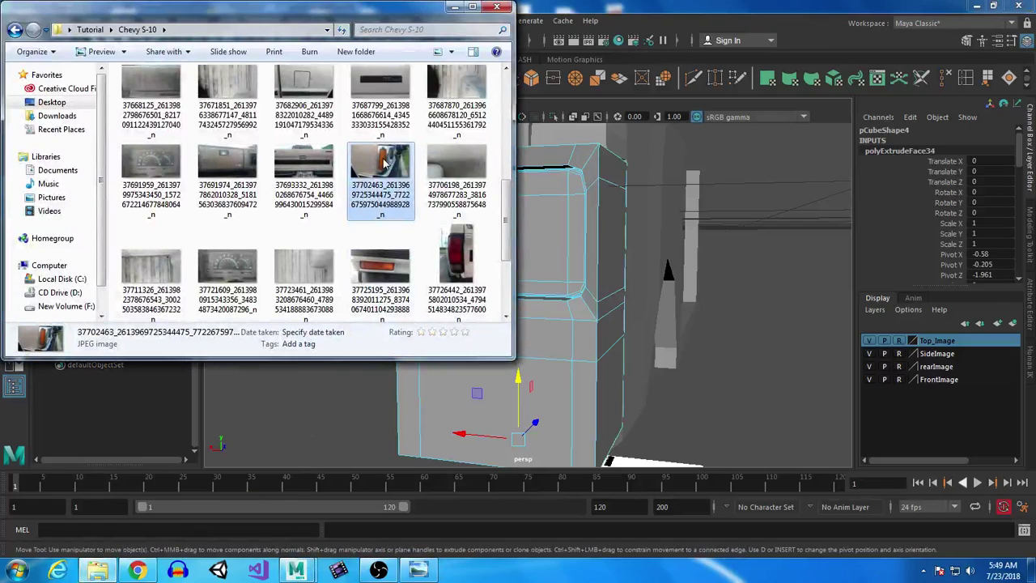
scroll(388, 178, "up", 3)
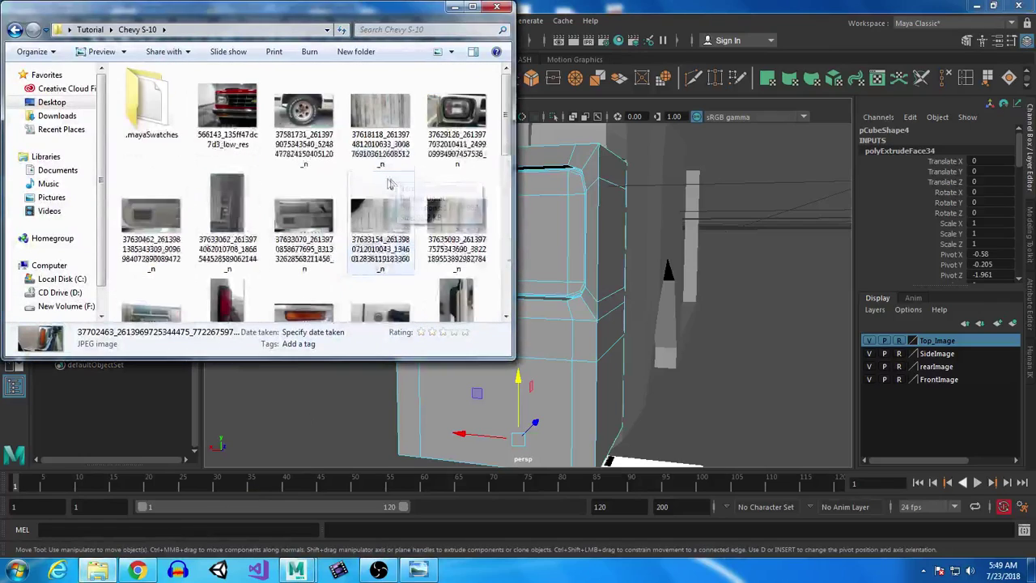
left_click(456, 120)
double_click(456, 120)
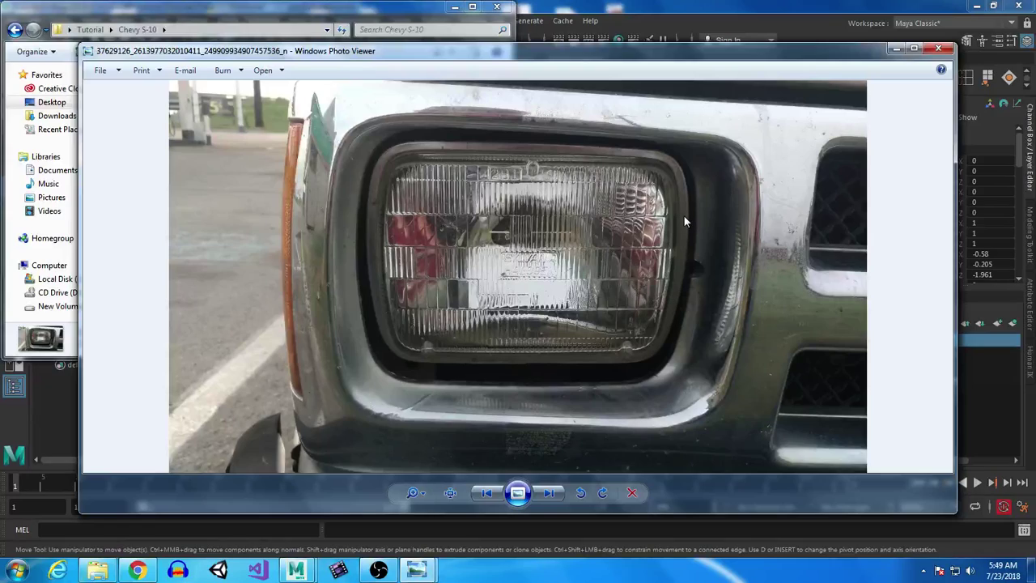
left_click(895, 50)
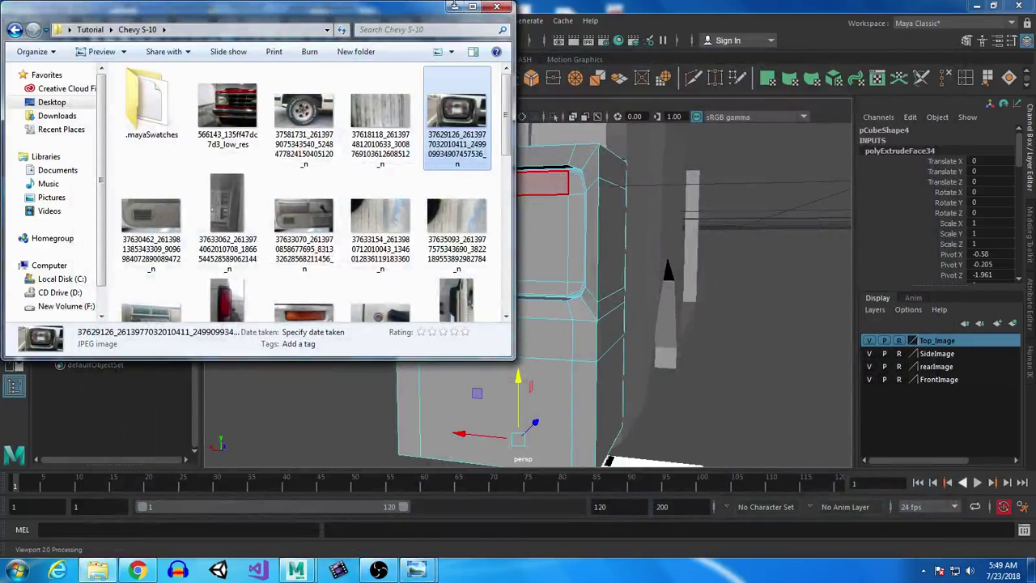
left_click(455, 6)
Step: Insert a vertical edge loop around the housing, roughly midway along its outer side
left_click_drag(647, 279, 498, 213, "alt")
left_click(499, 213)
left_click(504, 279)
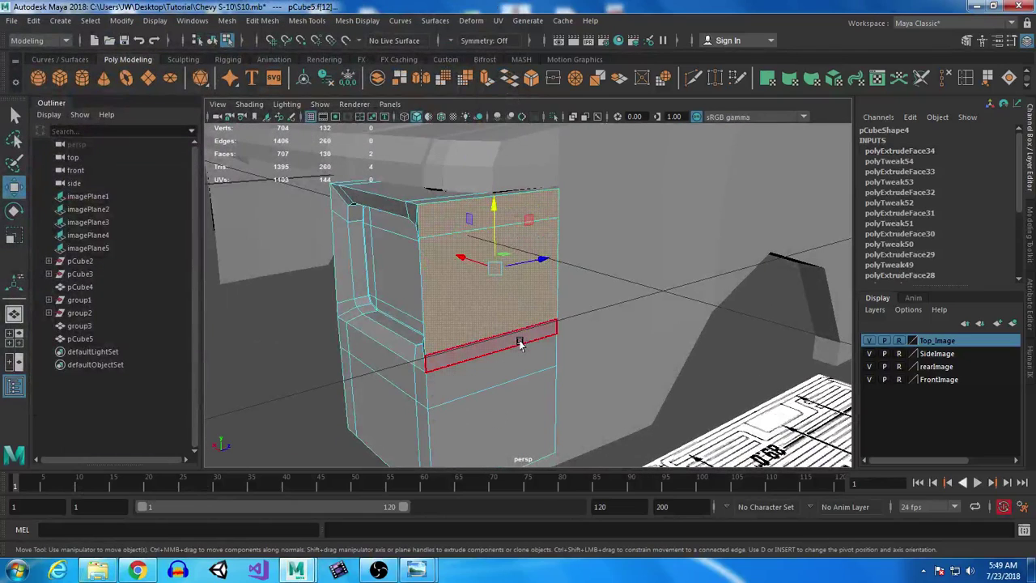
left_click(965, 78)
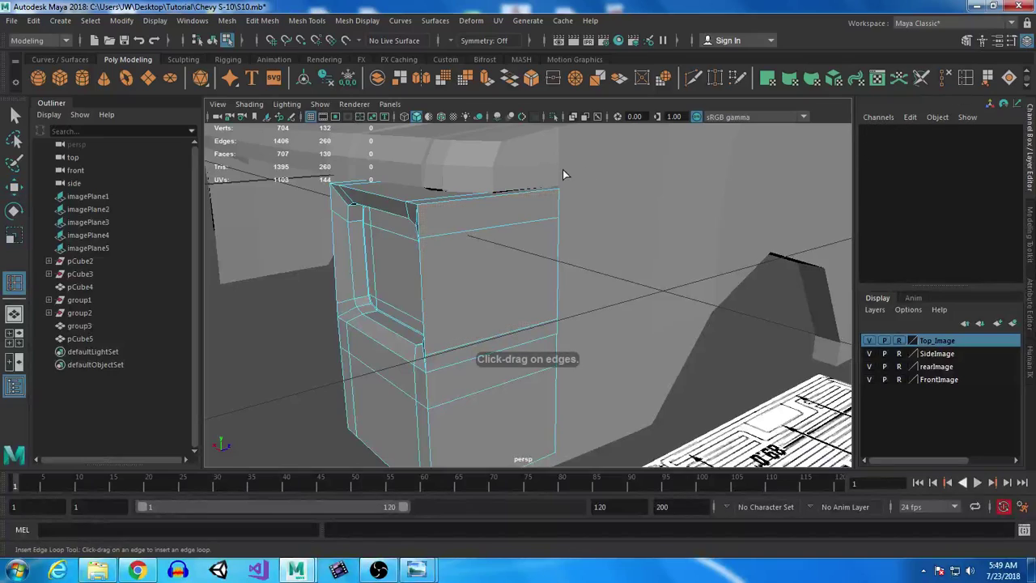
left_click_drag(503, 195, 497, 199)
left_click_drag(607, 329, 553, 324, "alt")
left_click(13, 116)
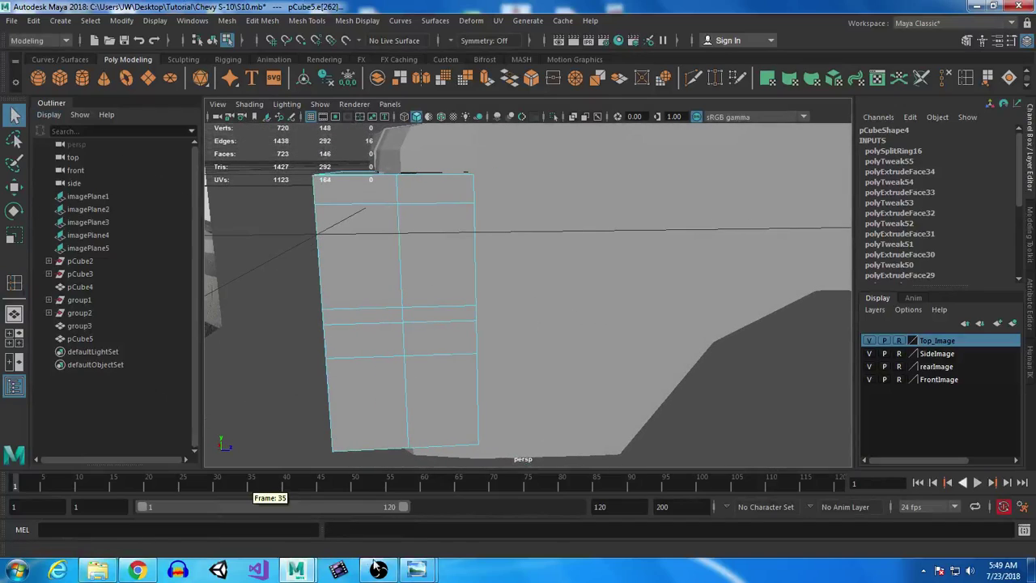
Step: Reopen the close-up headlight photo and examine where the amber side marker sits beside the lens
left_click(97, 570)
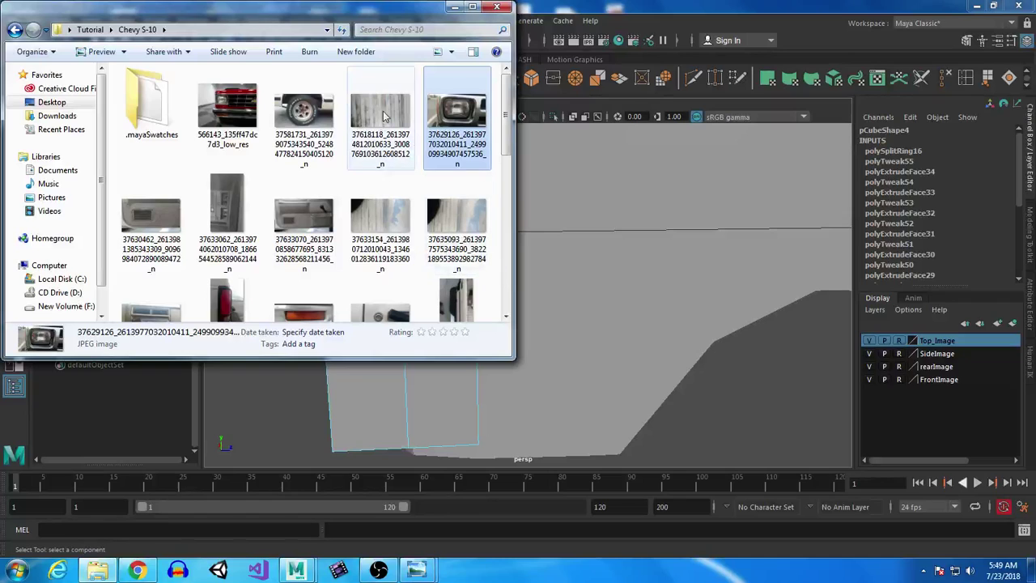
double_click(437, 130)
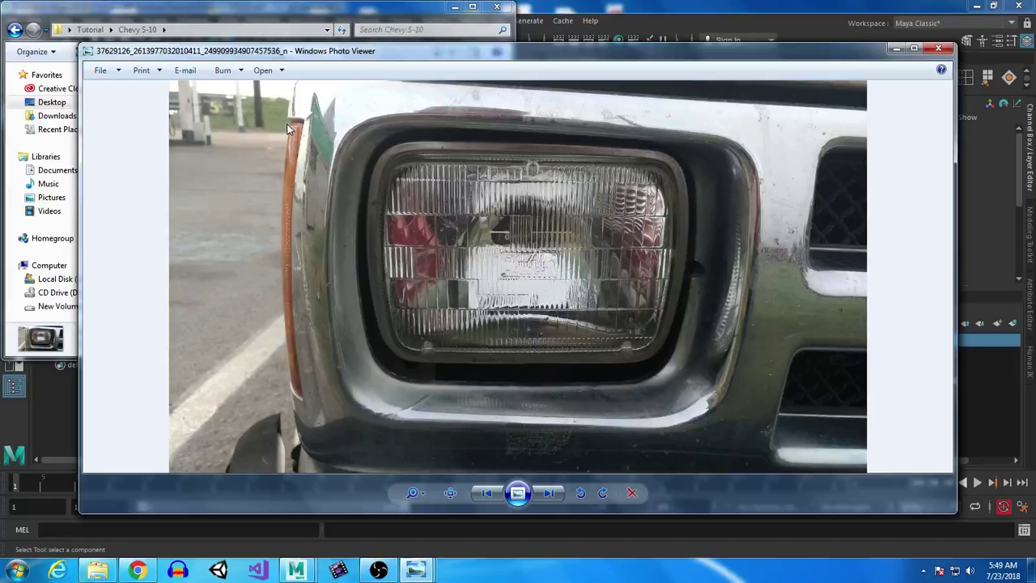
left_click(896, 51)
left_click(459, 8)
Step: Select all ten faces on the housing's outer side and move them slightly outward along X
left_click_drag(360, 317, 553, 304, "alt")
middle_click_drag(554, 305, 536, 273, "alt")
right_click_drag(536, 274, 543, 292, "alt")
left_click_drag(542, 293, 570, 293, "alt")
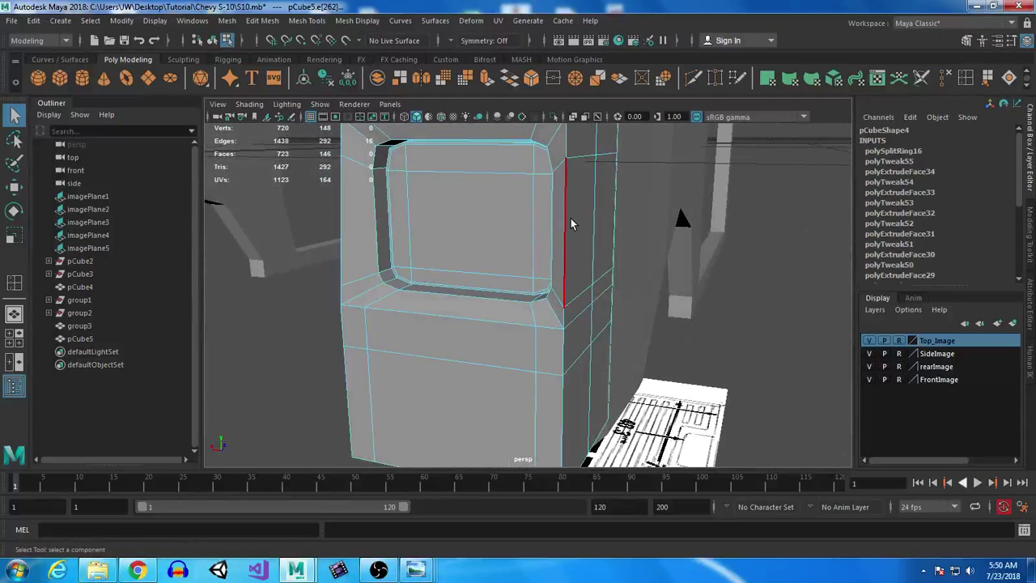
right_click_drag(558, 166, 558, 196)
key("w")
left_click(610, 141)
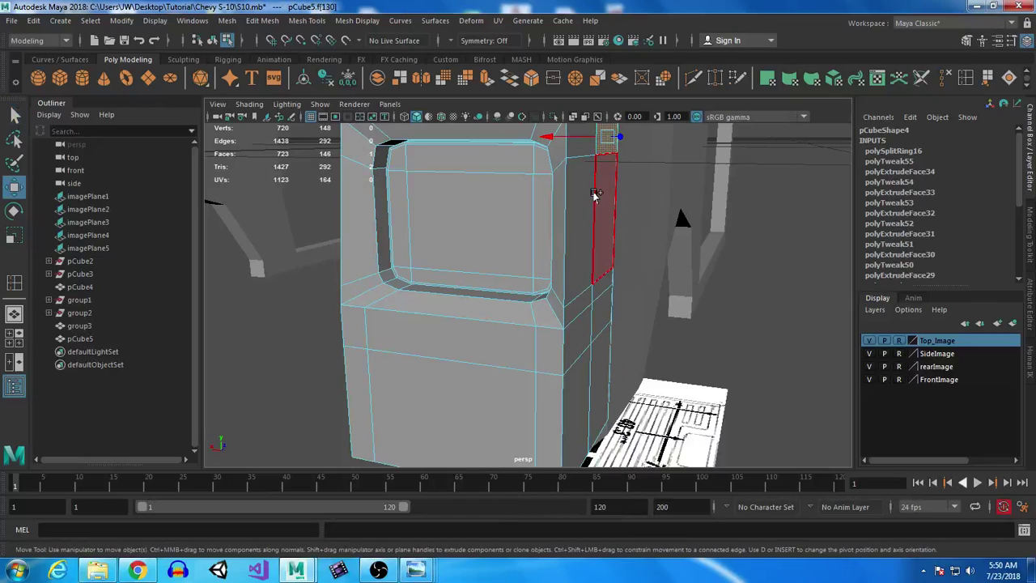
left_click(597, 198, "shift")
left_click(603, 285, "shift")
left_click(602, 317, "shift")
left_click(600, 366, "shift")
left_click(584, 377, "shift")
left_click(578, 339, "shift")
left_click(578, 307, "shift")
left_click(586, 251, "shift")
left_click(586, 250, "shift")
left_click(583, 147, "shift")
middle_click_drag(583, 175, 574, 292, "alt")
left_click_drag(574, 291, 377, 280, "alt")
left_click(583, 117)
left_click(576, 116)
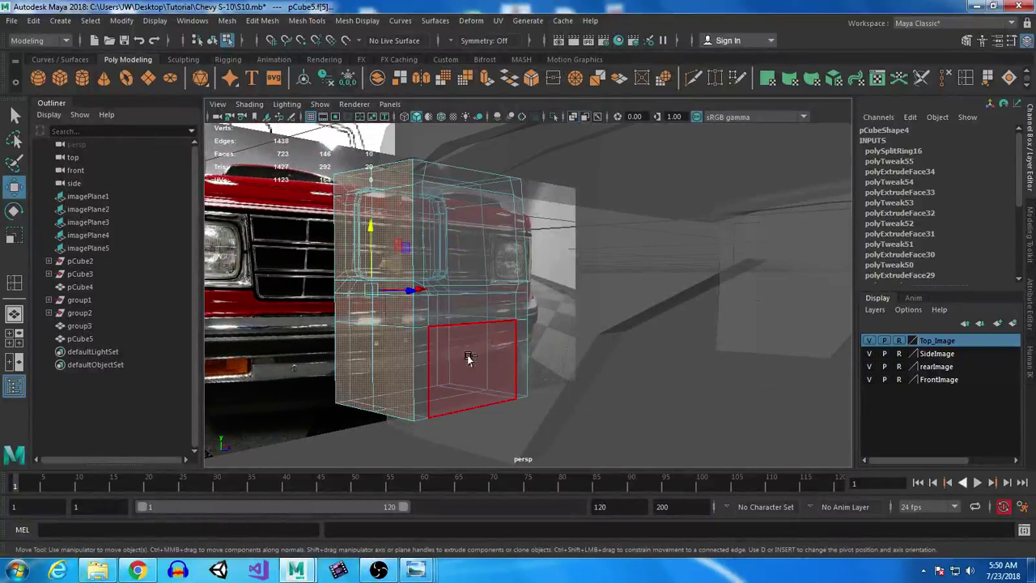
left_click_drag(473, 351, 649, 344, "alt")
left_click(584, 117)
left_click(574, 117)
left_click_drag(485, 279, 620, 299, "alt")
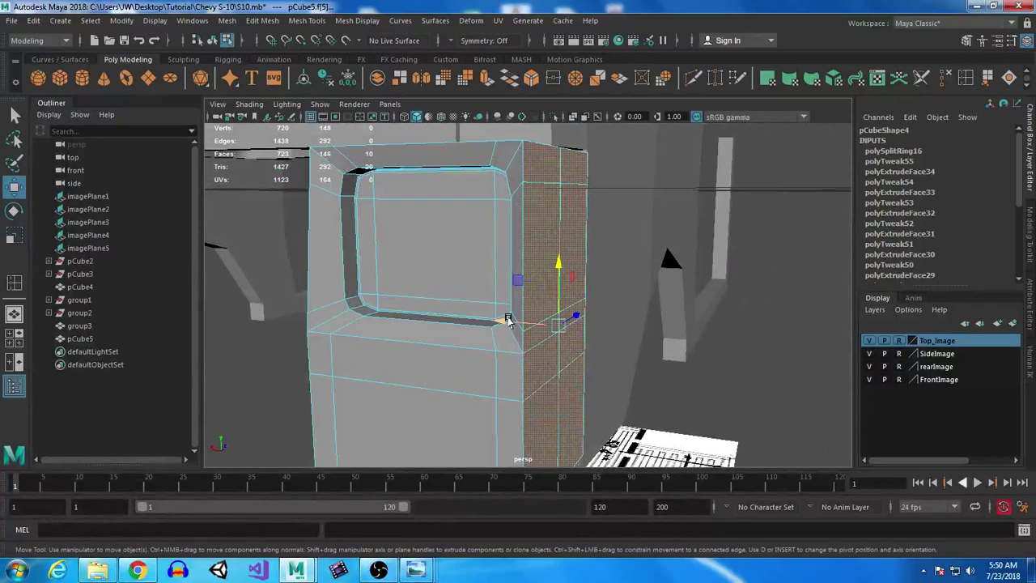
left_click_drag(504, 320, 506, 321)
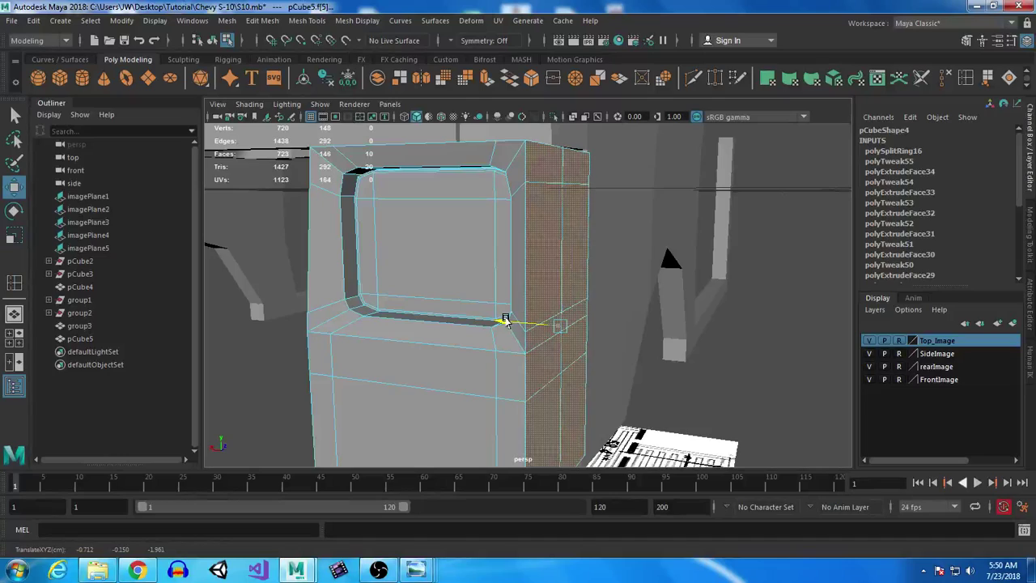
Step: Move only the rear column of outer side faces slightly further outward along X
left_click_drag(583, 167, 574, 408)
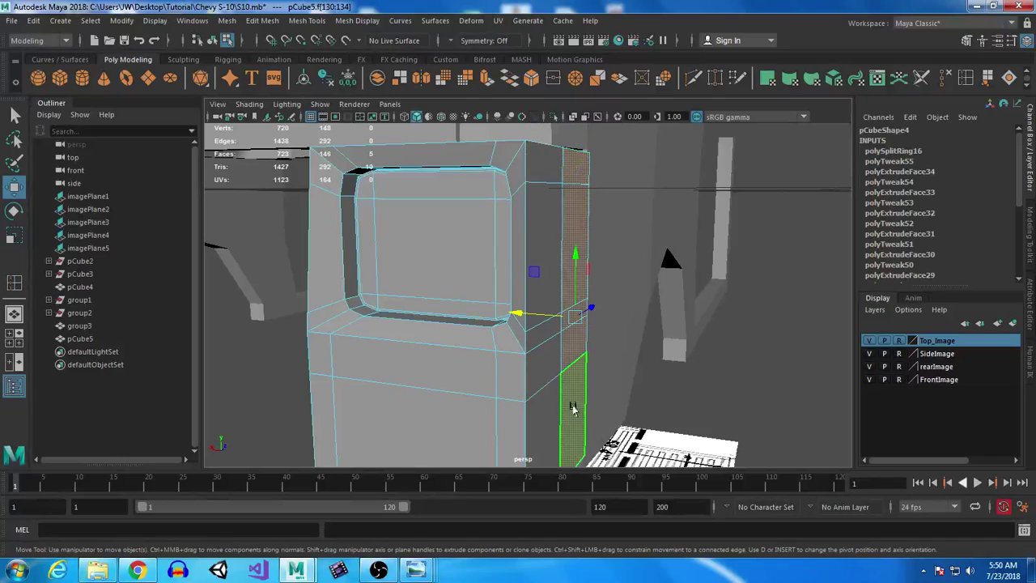
left_click_drag(518, 313, 524, 312)
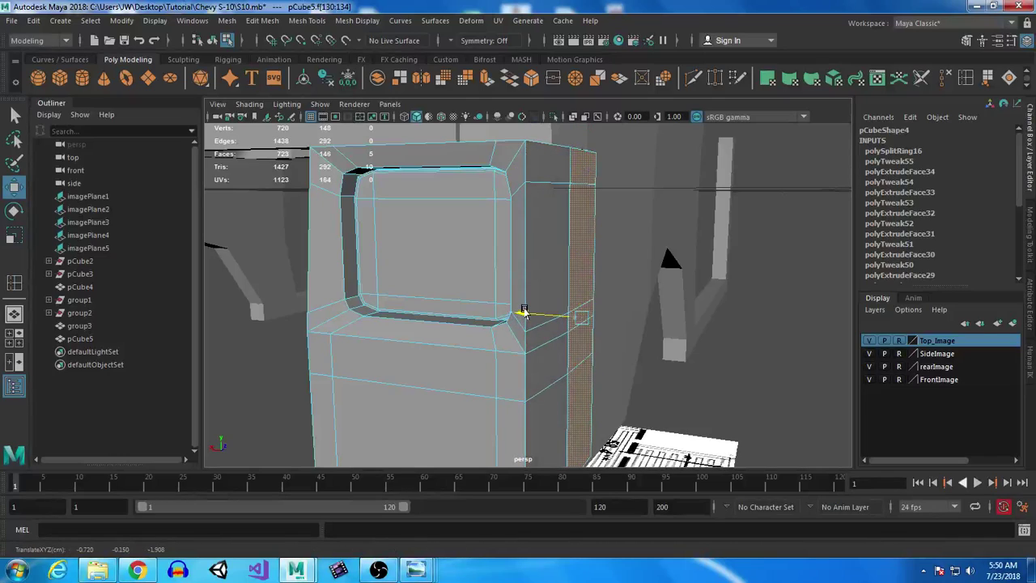
left_click(572, 204)
Step: Raise the two upper horizontal edges on the housing's outer side closer to its top
right_click_drag(546, 164, 555, 134)
left_click(583, 185)
left_click(584, 185, "shift")
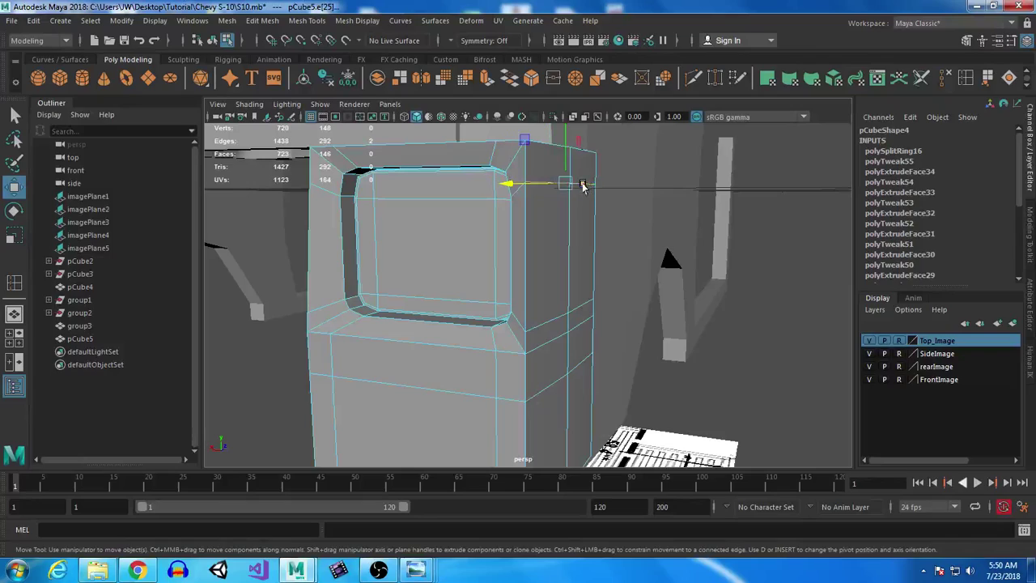
left_click_drag(566, 141, 564, 143)
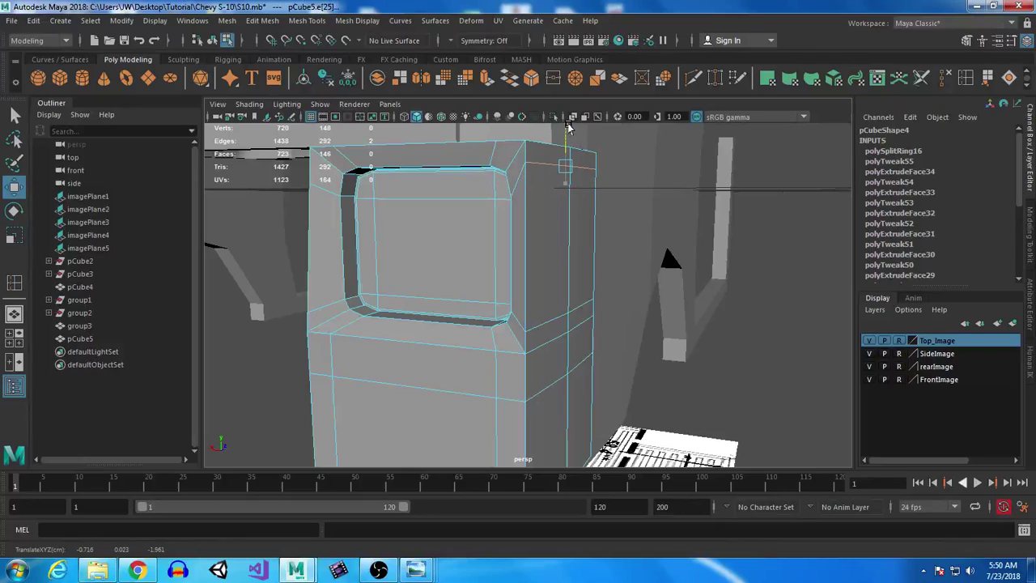
left_click_drag(569, 347, 670, 360, "alt")
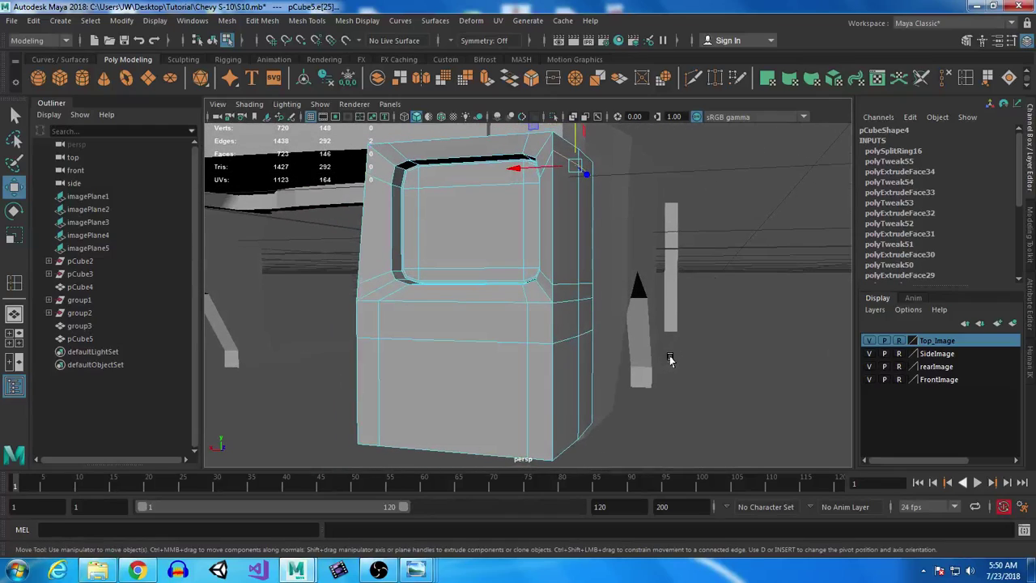
Step: Select the four horizontal side edges just below the lens level and fine-tune their height
left_click(559, 300)
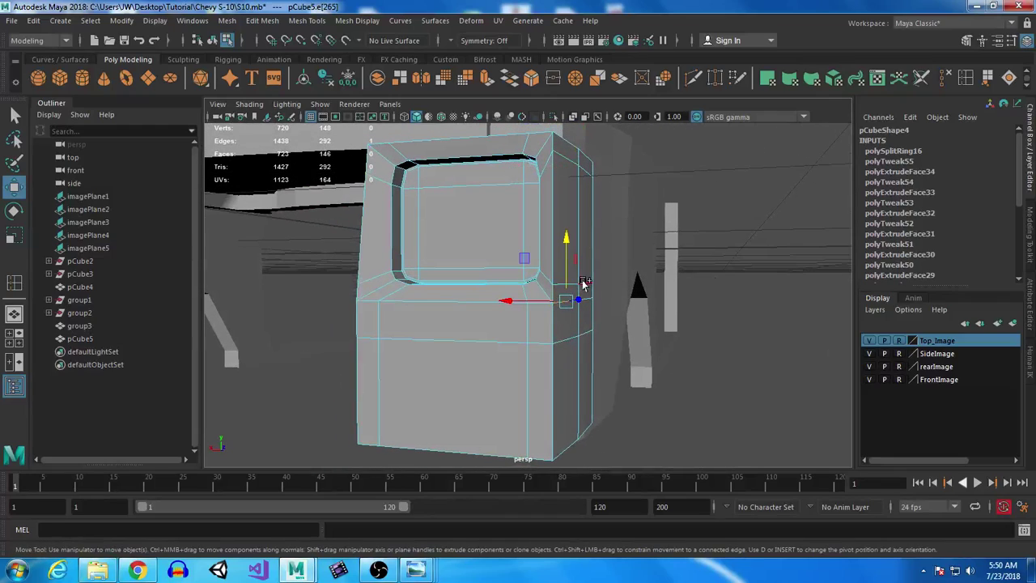
left_click(593, 299, "shift")
key("q")
left_click(585, 297, "shift")
left_click(572, 285, "shift")
key("w")
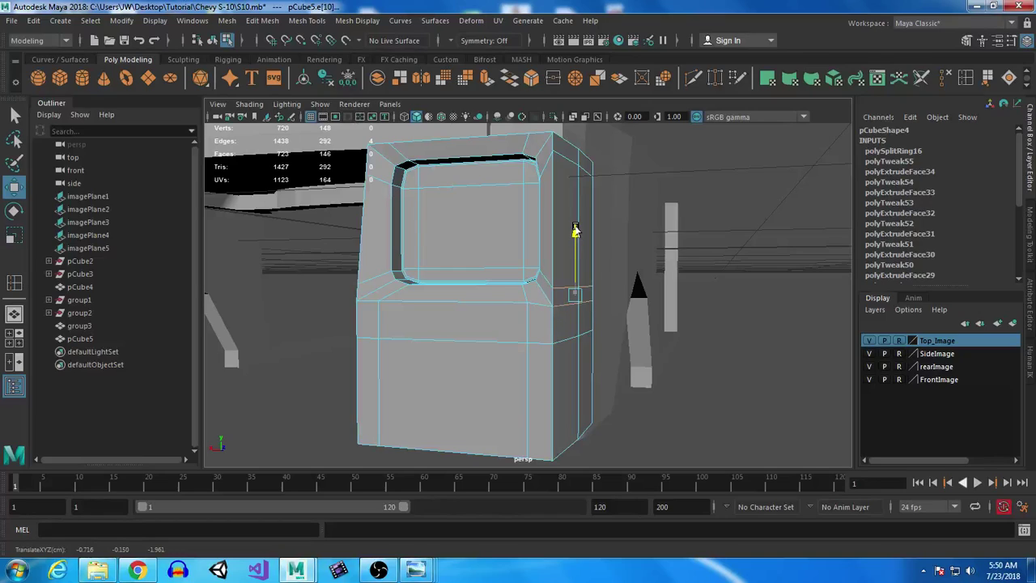
left_click_drag(560, 326, 543, 280, "alt")
right_click_drag(543, 280, 582, 370, "alt")
left_click_drag(583, 370, 577, 353, "alt")
left_click_drag(549, 209, 550, 208)
right_click_drag(536, 317, 489, 283, "alt")
left_click_drag(490, 283, 510, 319, "alt")
middle_click_drag(509, 319, 579, 363, "alt")
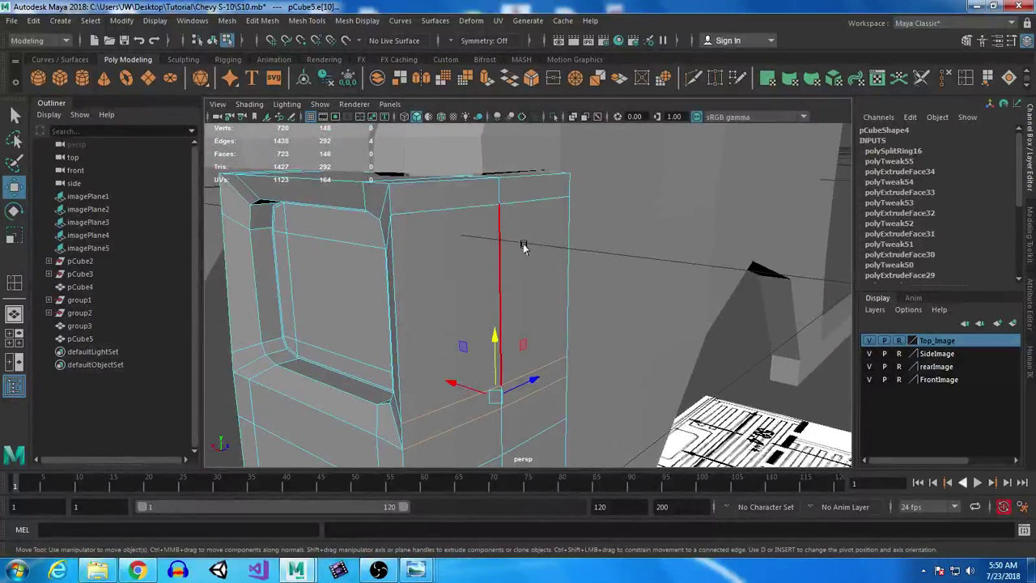
Step: Move the four upper segments of the side's middle vertical edge line along Z toward the housing's front
left_click_drag(451, 293, 481, 256, "alt")
left_click(476, 231)
double_click(483, 402)
left_click_drag(531, 299, 491, 272)
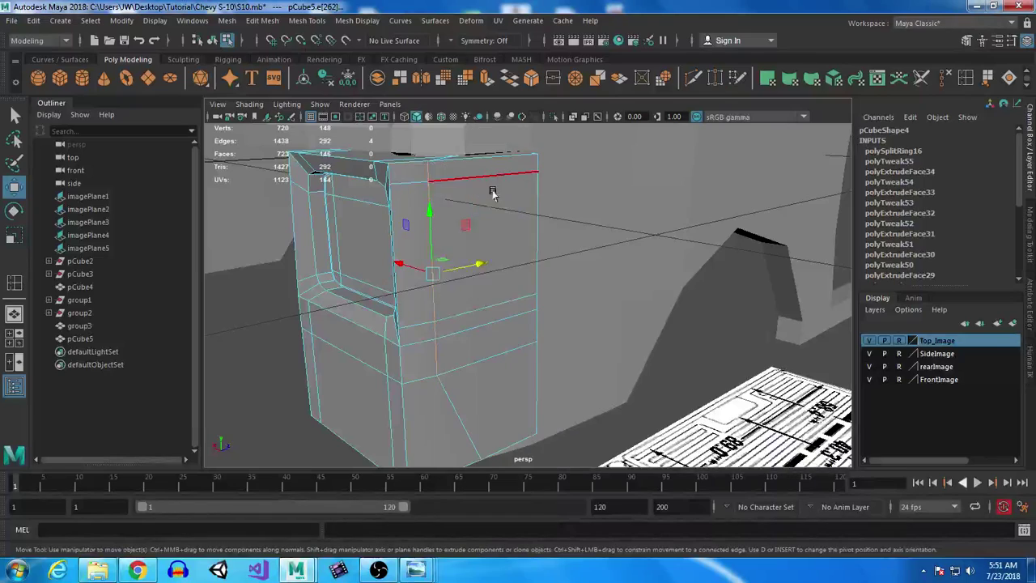
Step: Extrude the large rear face on the housing's outer side, scale it slightly inward, and recess it slightly along X
key("ctrl+F11")
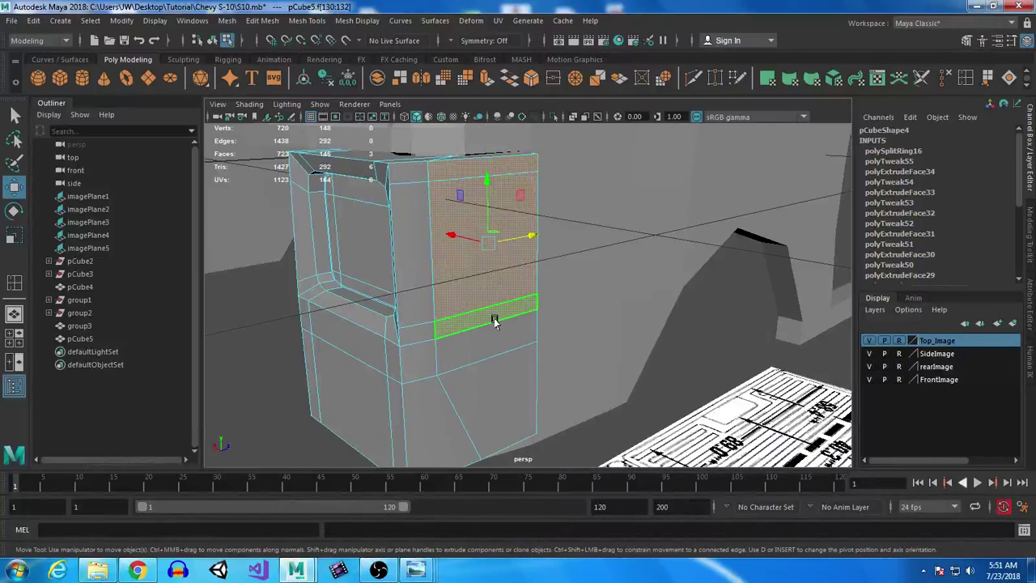
left_click(469, 204)
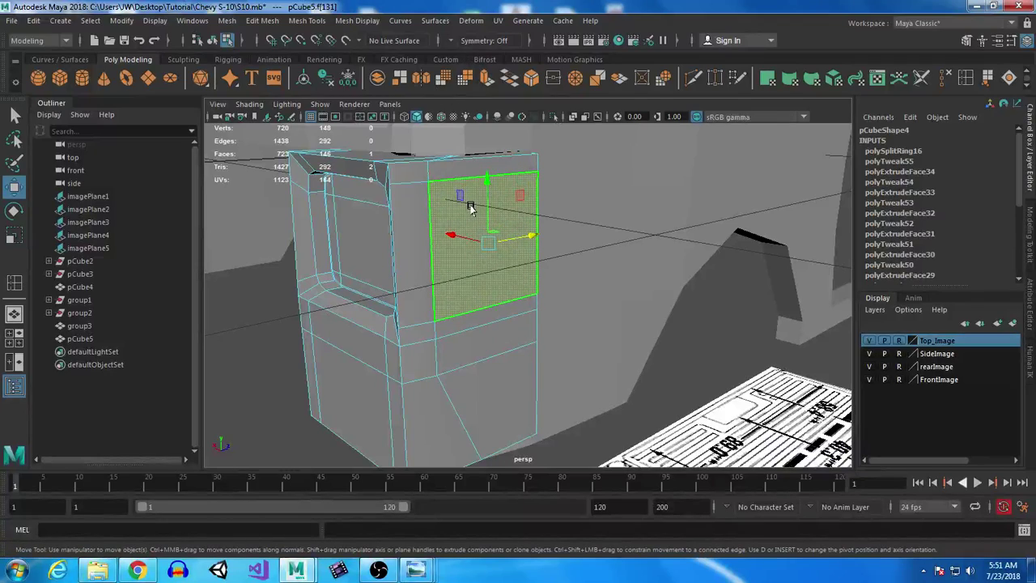
left_click(488, 81)
left_click_drag(528, 236, 527, 238)
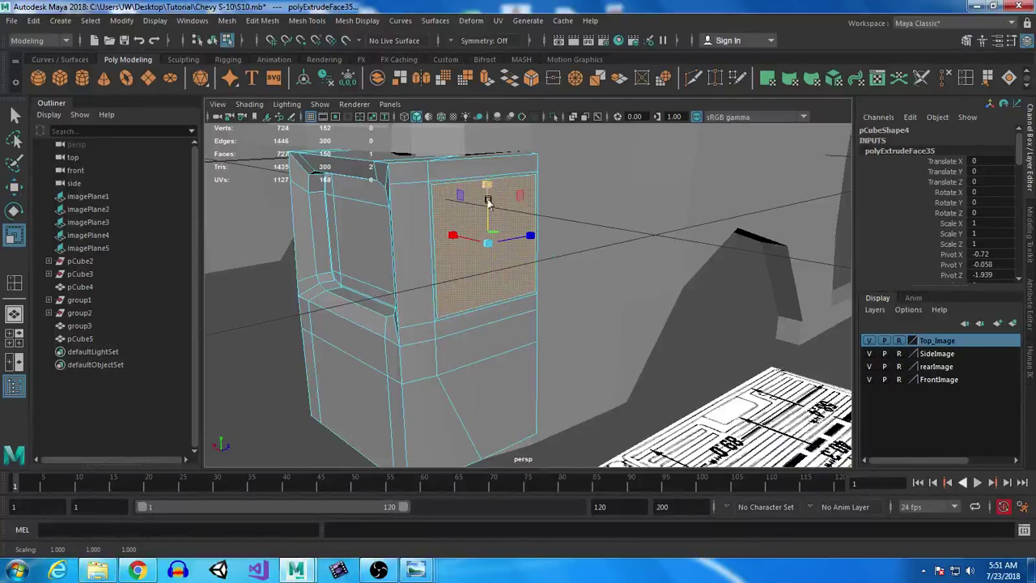
key("w")
left_click_drag(458, 232, 457, 234)
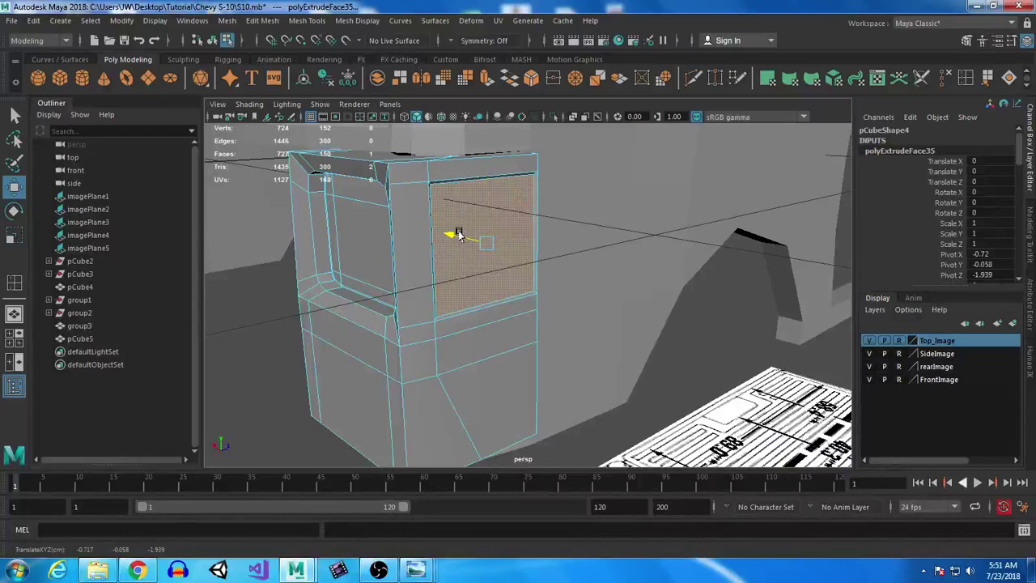
Step: Extrude the recessed side face again, scale it narrower along Z, and push it deeper into the housing along X
left_click(488, 78)
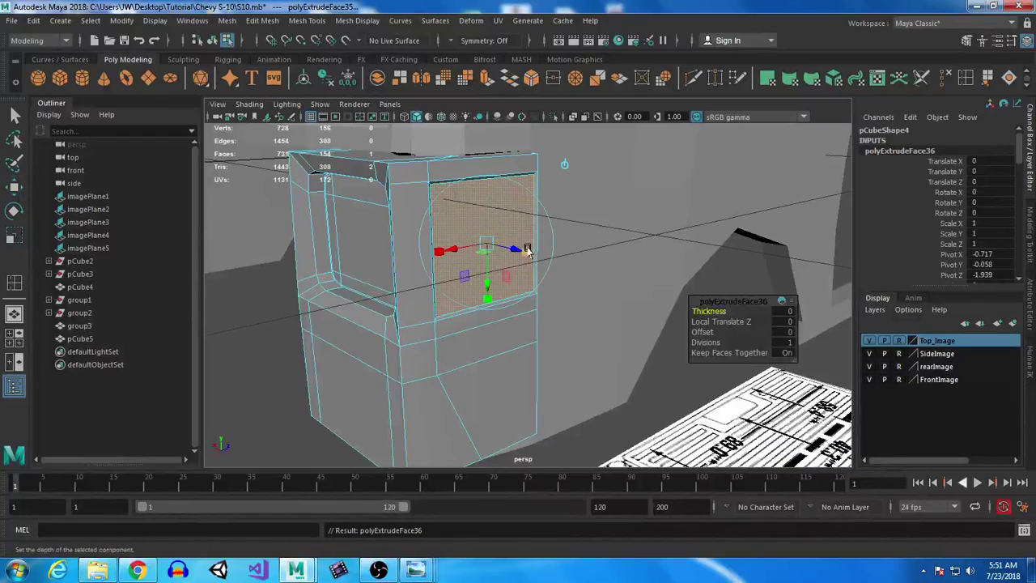
left_click_drag(527, 229, 510, 237)
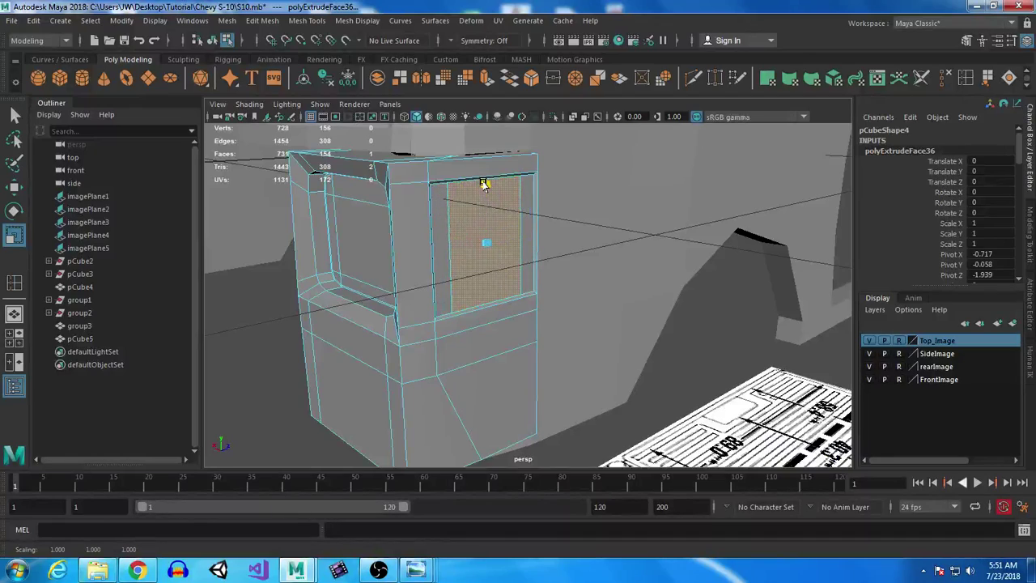
key("w")
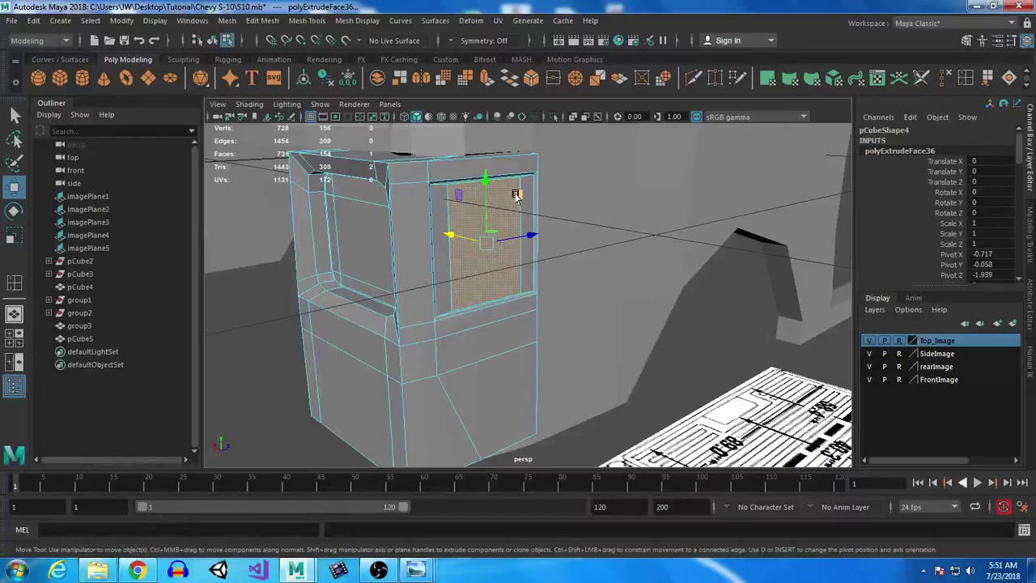
left_click_drag(450, 234, 441, 236)
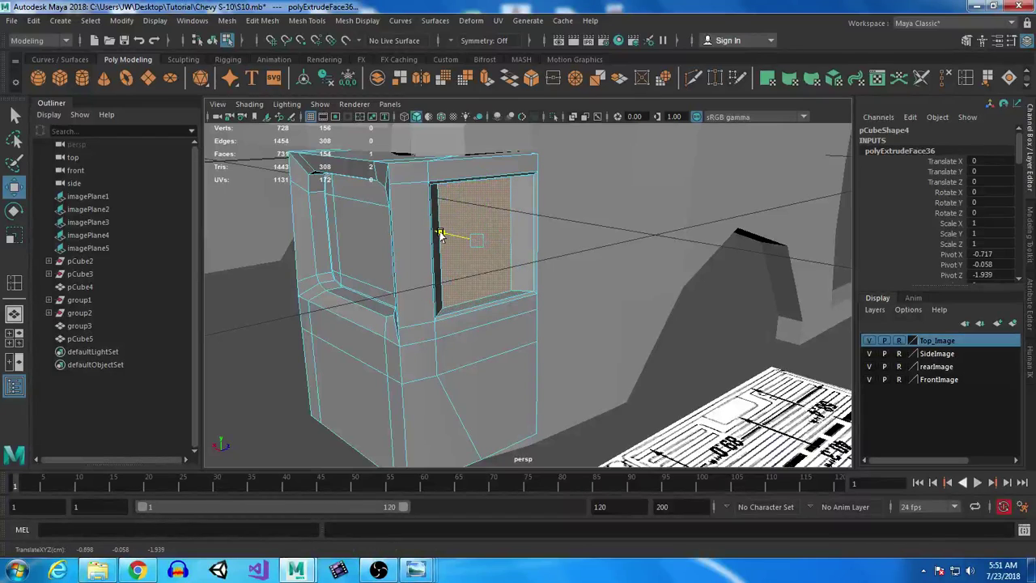
left_click_drag(454, 347, 546, 347, "alt")
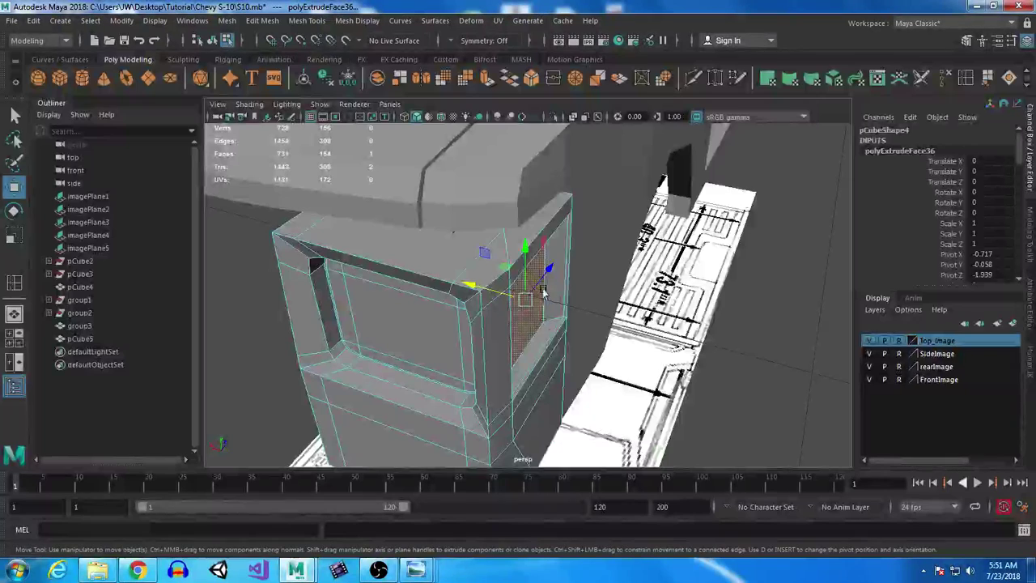
Step: Select the front vertical edge of the side recess's rim and shift it slightly along X
left_click_drag(530, 426, 554, 429, "alt")
scroll(554, 429, "up", 4)
middle_click_drag(545, 324, 562, 472, "alt")
right_click_drag(453, 197, 452, 162)
left_click_drag(532, 232, 606, 352, "alt")
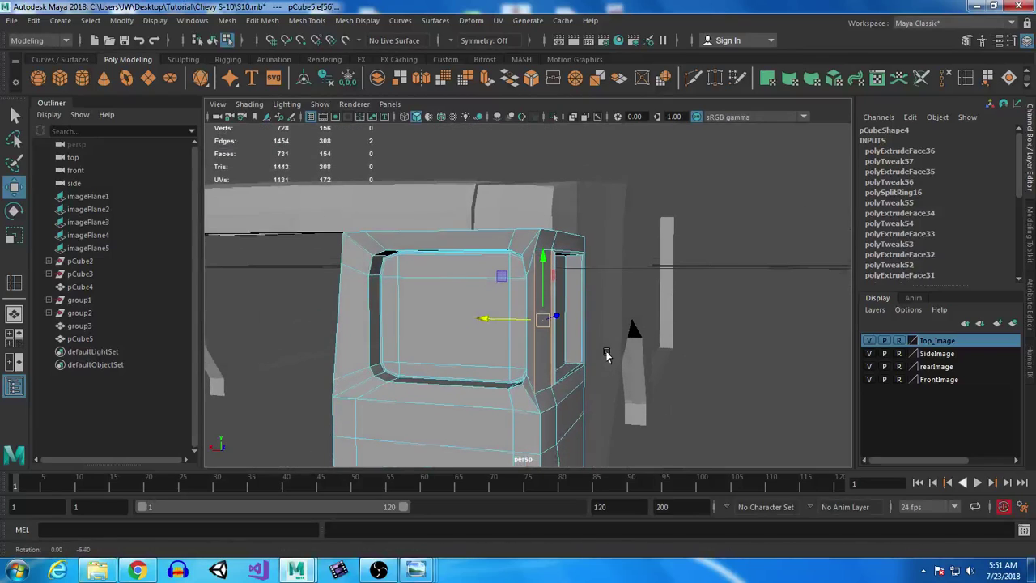
left_click(532, 357)
key("r")
left_click_drag(532, 270, 534, 269)
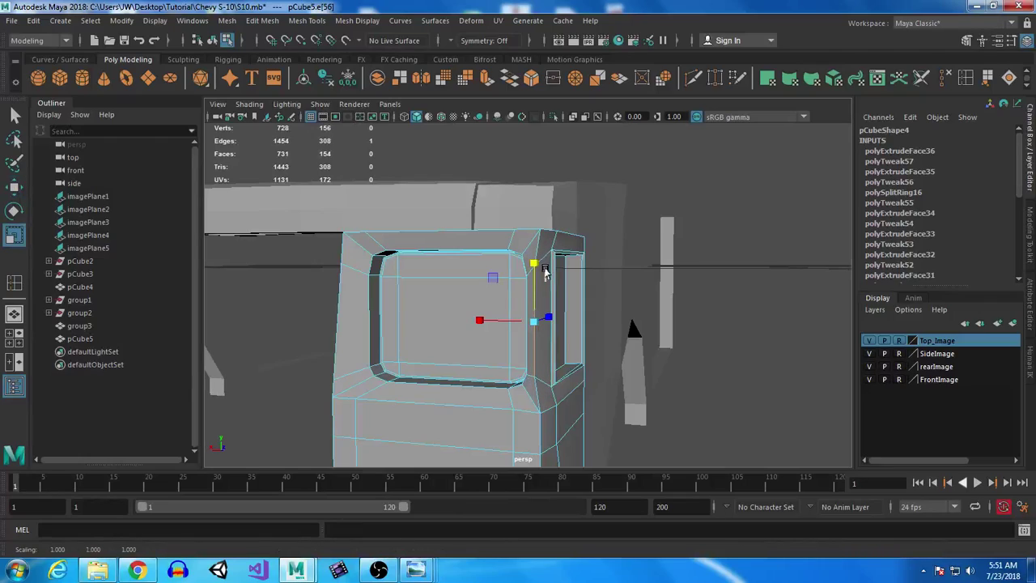
key("w")
left_click_drag(537, 318, 496, 318)
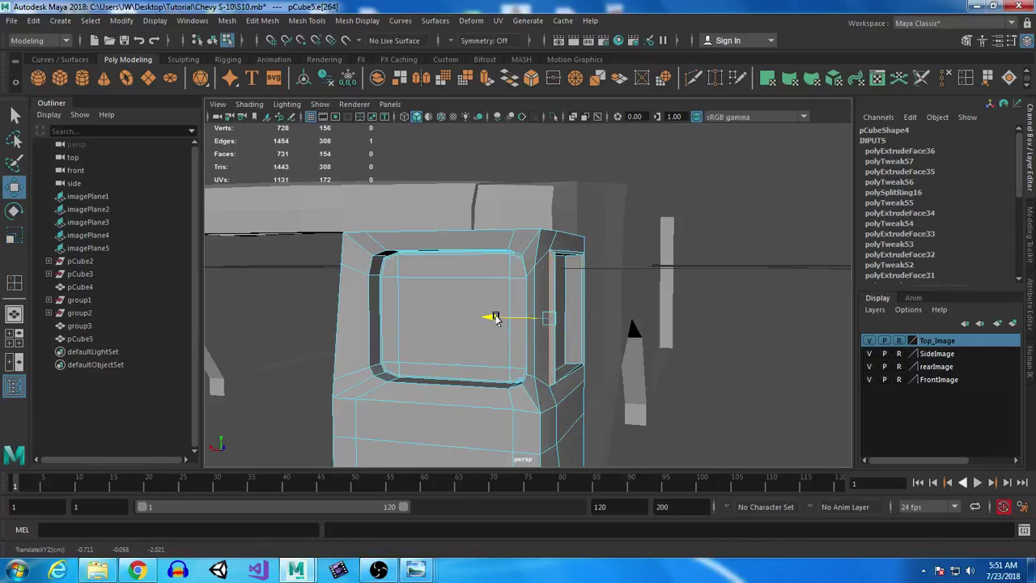
Step: Insert a vertical edge loop through the middle of the side recess
left_click_drag(637, 407, 623, 359, "alt")
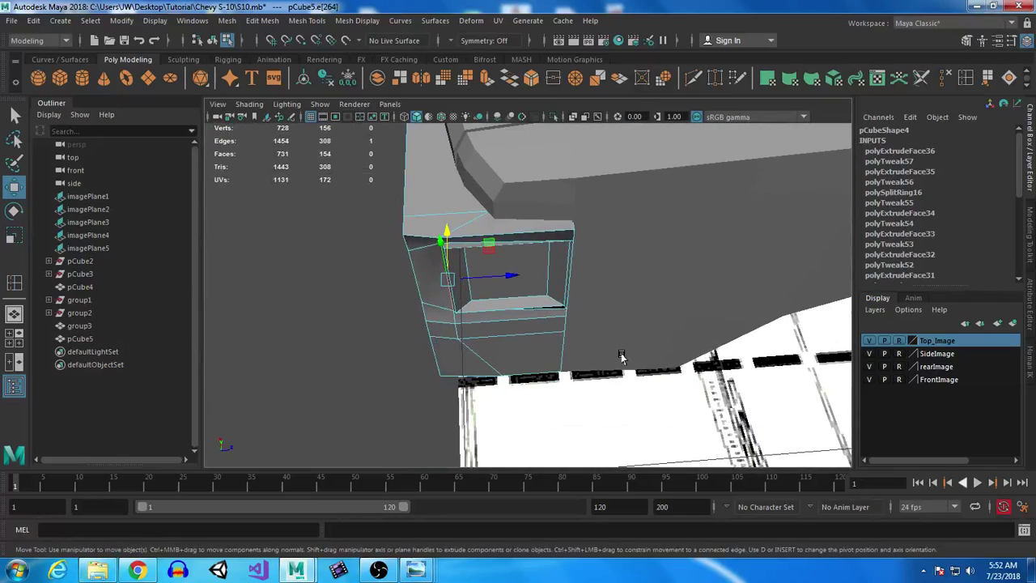
left_click(965, 78)
left_click(517, 237)
left_click_drag(510, 236, 437, 227, "alt")
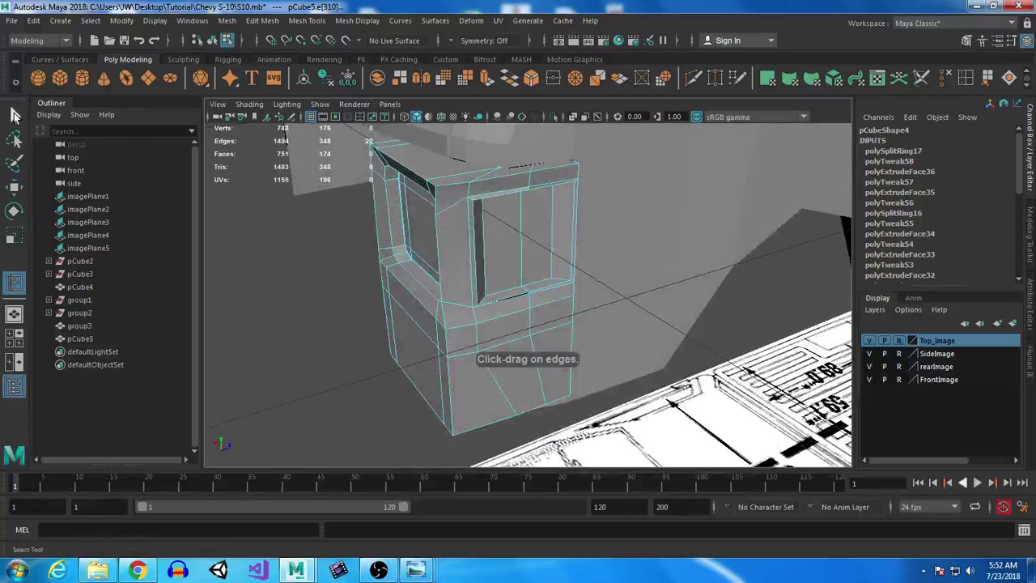
left_click(14, 116)
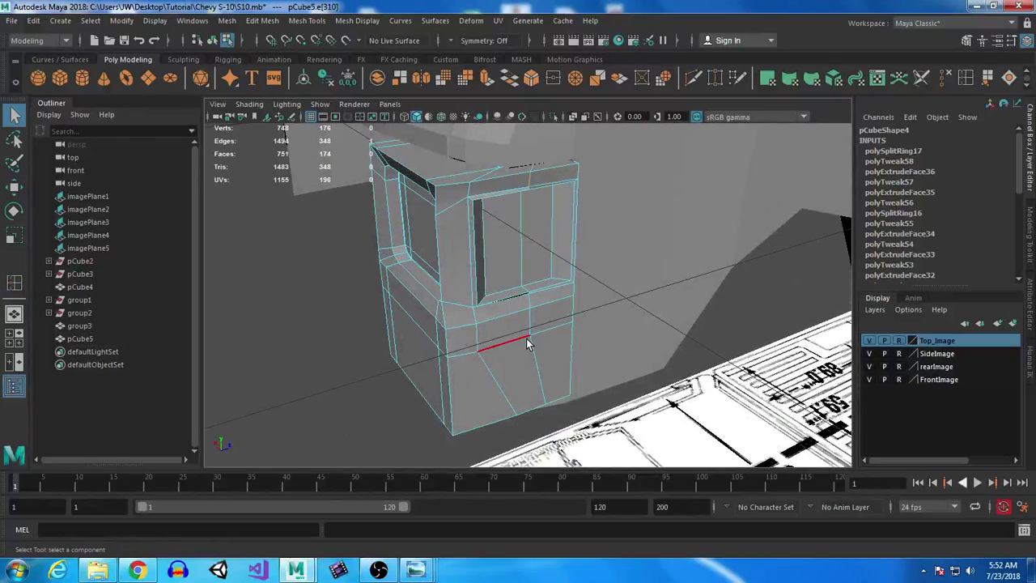
Step: Select the column of vertices along the housing side's rear edge and shift it slightly along X
left_click_drag(535, 358, 595, 383, "alt")
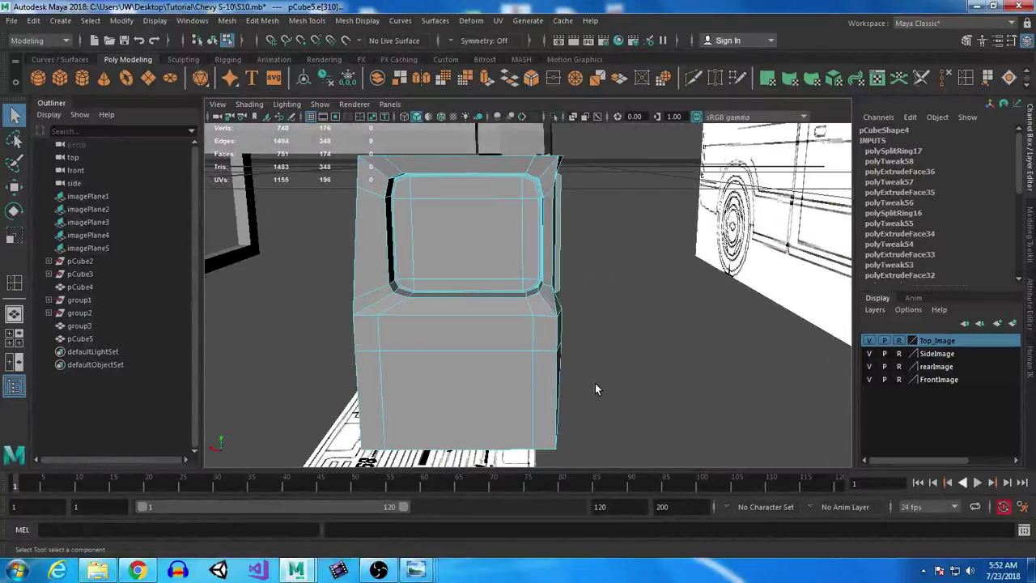
key("w")
mouse_move(501, 288)
left_mouse_down("alt")
mouse_move(486, 290)
mouse_move(510, 283)
left_mouse_up("alt")
left_click_drag(601, 224, 549, 212, "alt")
right_click_drag(523, 174, 462, 173)
left_click_drag(599, 238, 574, 158, "alt")
left_click_drag(616, 322, 571, 372)
left_click_drag(510, 259, 514, 261)
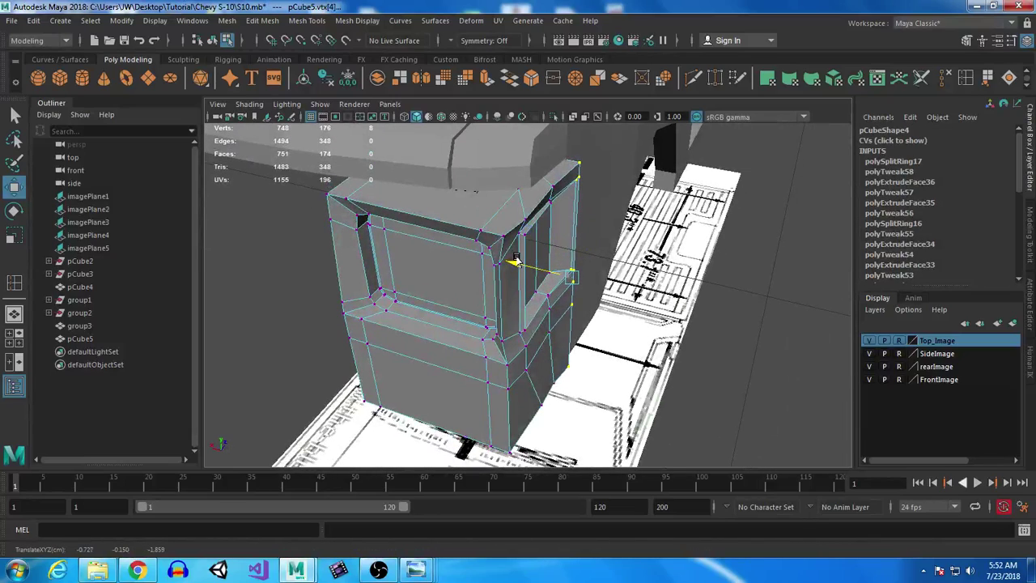
Step: Select the vertical edge loop through the middle of the side and offset it slightly along X
right_click_drag(557, 201, 558, 174)
double_click(551, 193)
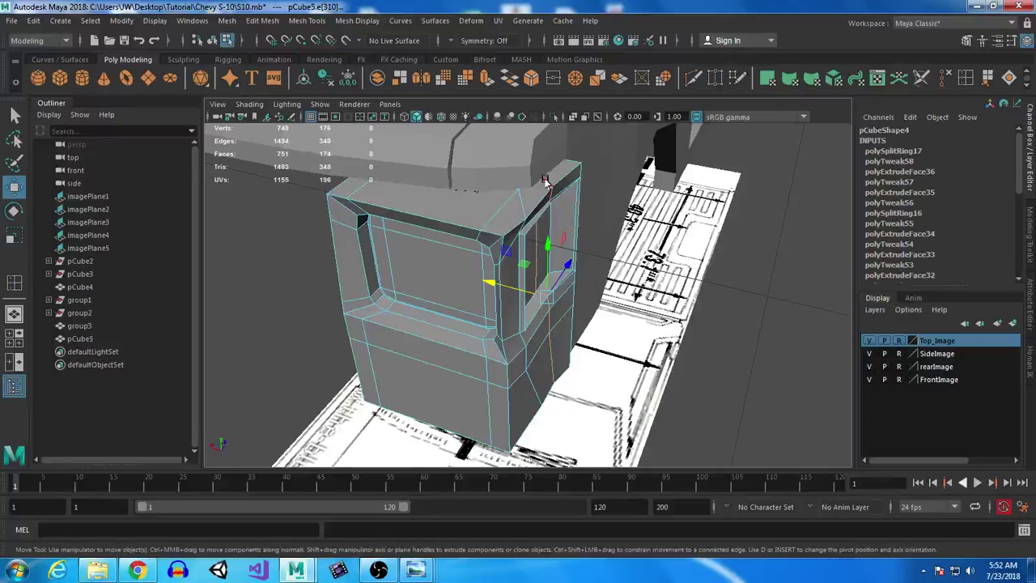
left_click_drag(490, 280, 495, 281)
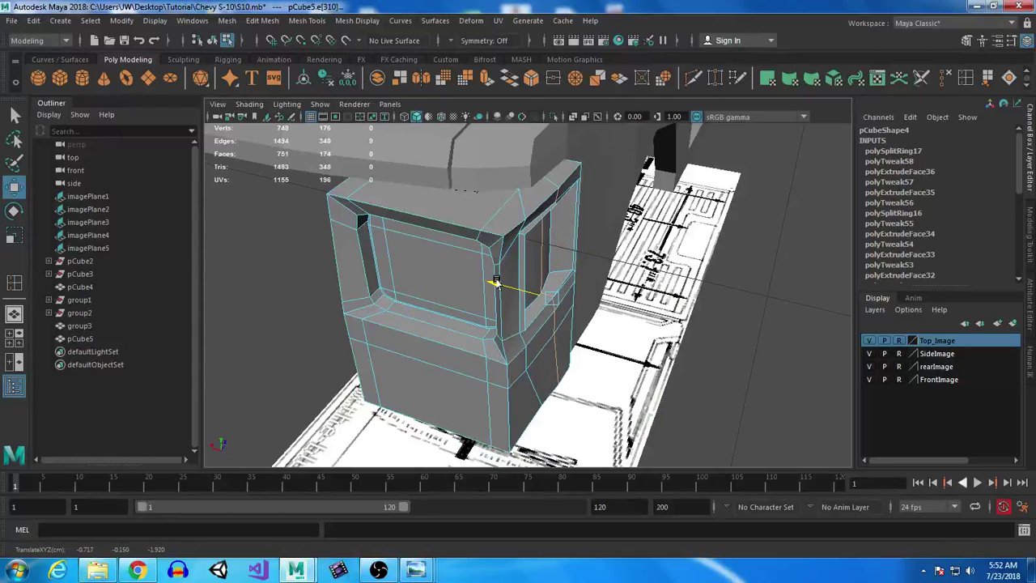
left_click_drag(513, 317, 672, 371, "alt")
scroll(584, 309, "up", 4)
scroll(671, 372, "down", 5)
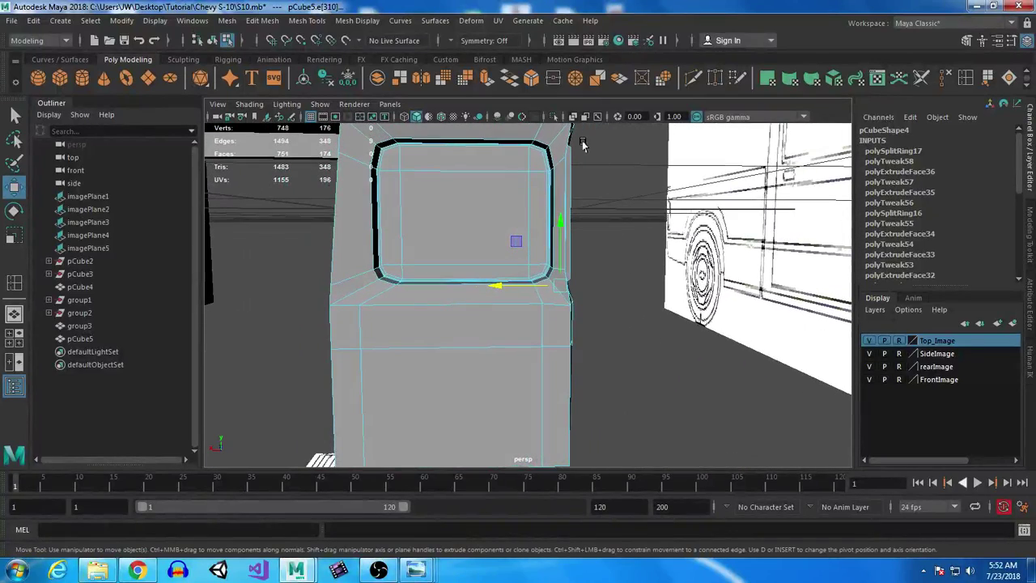
Step: Fine-tune the position of the side recess's front rim edges, mainly along X
left_click_drag(583, 266, 591, 332, "alt")
scroll(601, 323, "up", 4)
left_click_drag(576, 199, 615, 297, "alt")
left_click_drag(501, 317, 501, 319)
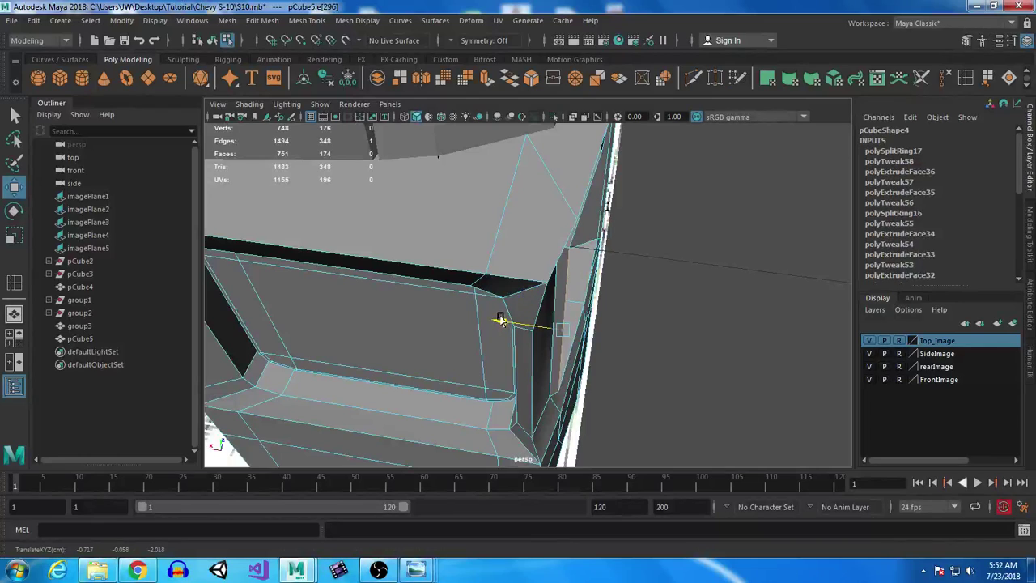
left_click_drag(648, 400, 546, 333, "alt")
scroll(536, 340, "up", 5)
left_click(456, 224)
scroll(519, 310, "down", 5)
left_click_drag(478, 210, 484, 204)
Step: Nudge a vertex on the side recess's rim to align it, and turn on smooth preview for the housing
right_click_drag(544, 302, 500, 299)
left_click(531, 314)
left_click_drag(502, 272, 500, 273)
left_click_drag(524, 331, 553, 300, "alt")
middle_click_drag(553, 300, 570, 397, "alt")
left_click_drag(569, 397, 558, 332, "alt")
left_click(575, 325)
key("3")
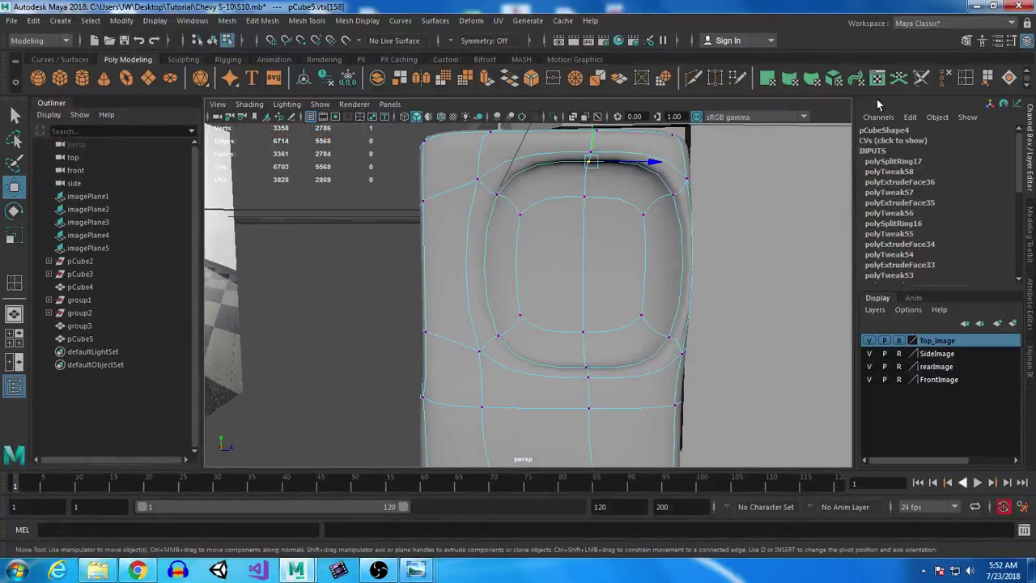
Step: Insert vertical edge loops close to the front and rear ends of the side recess to sharpen its smoothed corners
left_click(968, 79)
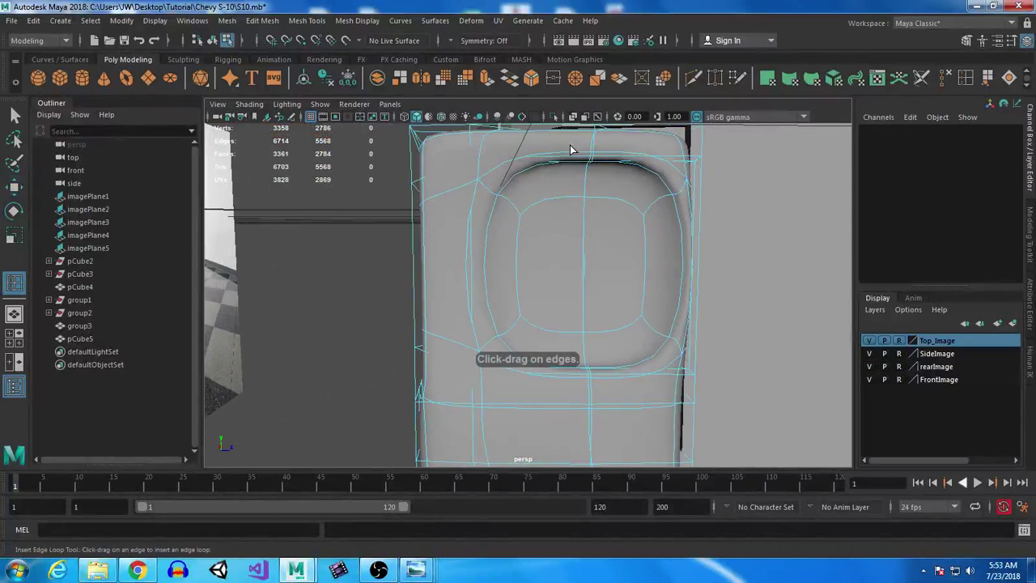
left_click(536, 160)
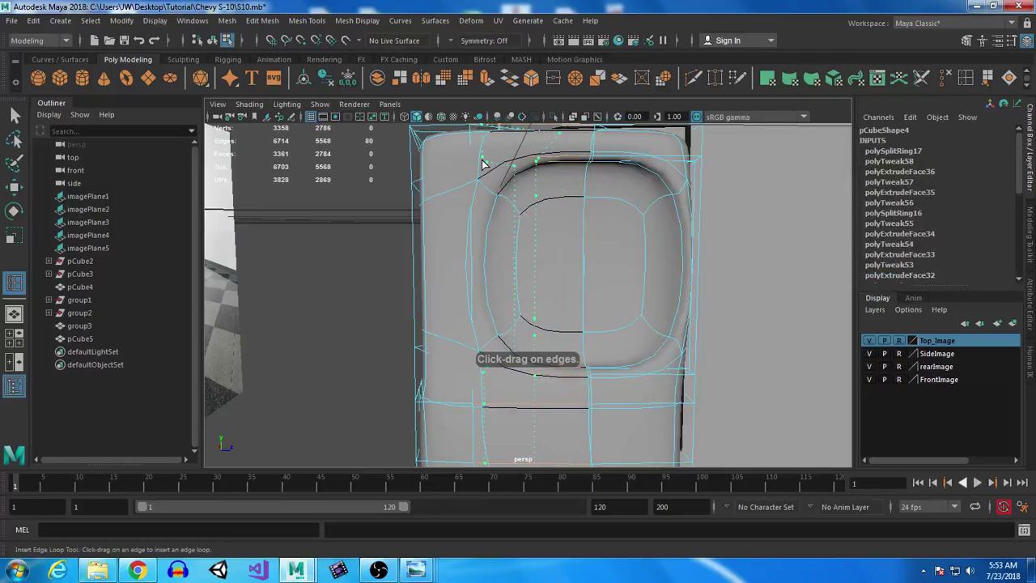
left_click(477, 164)
left_click_drag(641, 157, 696, 162)
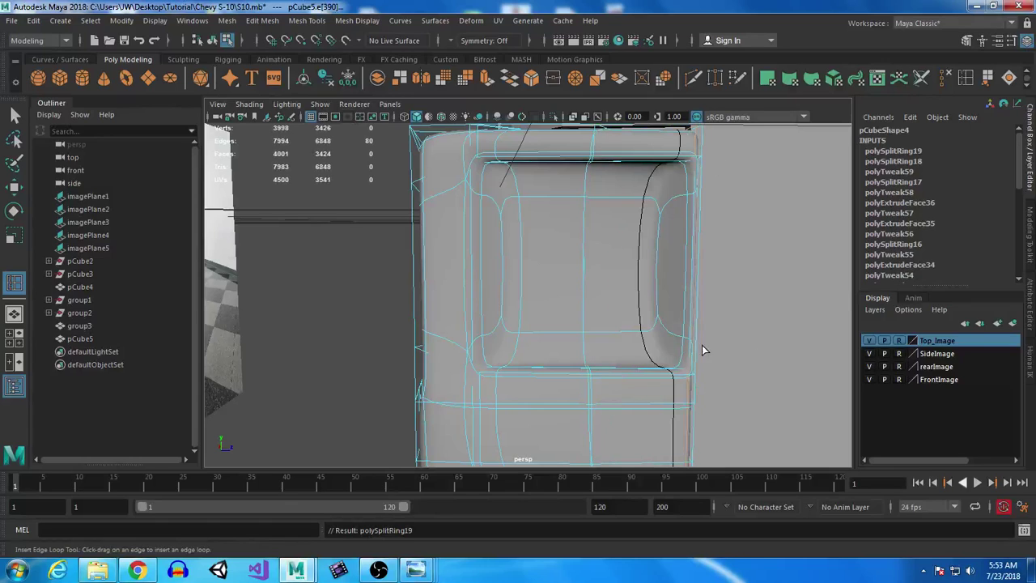
Step: Try a horizontal edge loop around the housing near the bottom of the side recess
left_click_drag(542, 343, 500, 381, "alt")
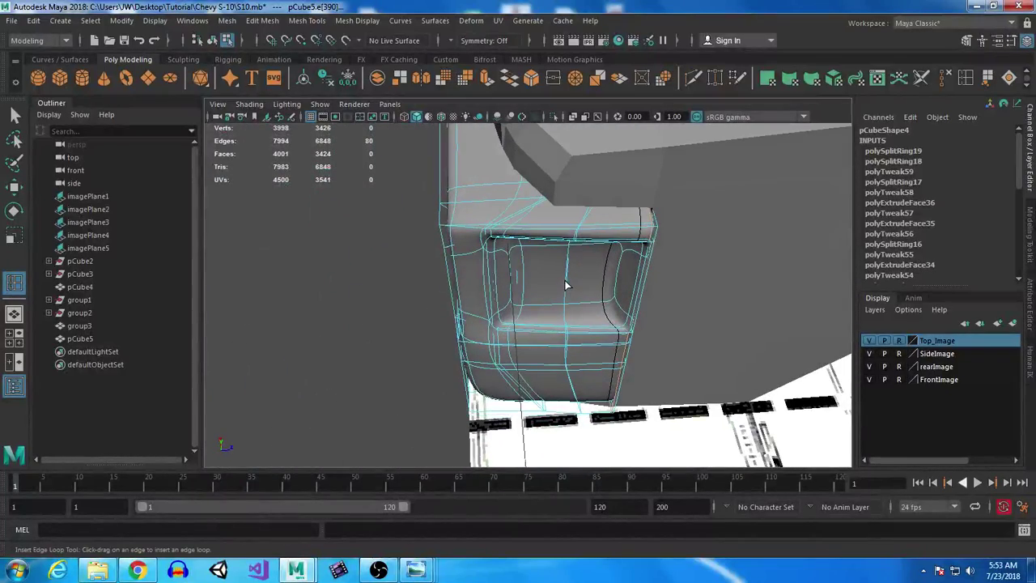
left_click_drag(568, 285, 533, 321)
scroll(533, 322, "up", 5)
left_click_drag(546, 380, 613, 391, "alt")
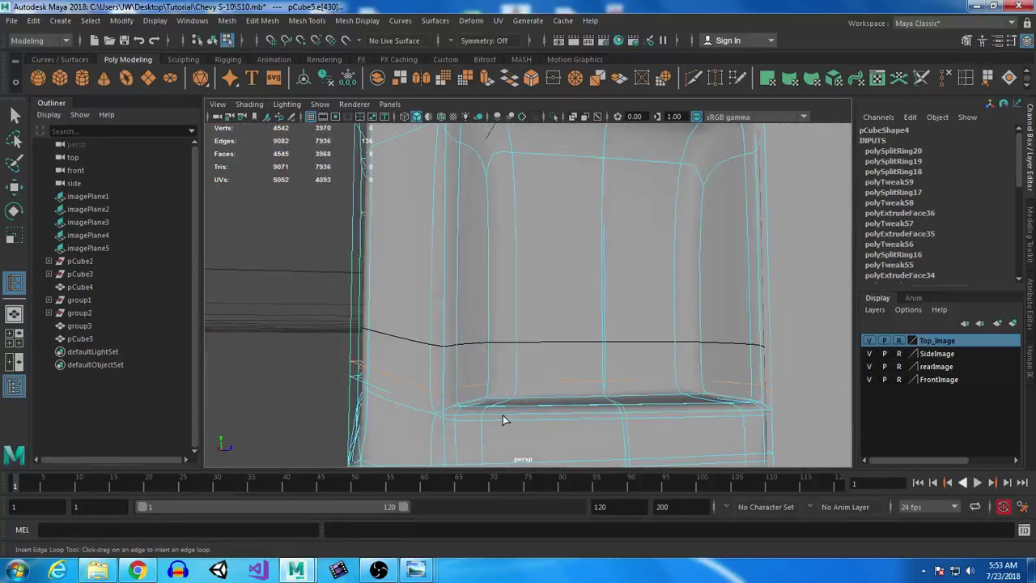
left_click_drag(441, 410, 585, 412, "alt")
middle_click_drag(585, 412, 602, 393, "alt")
scroll(602, 394, "down", 5)
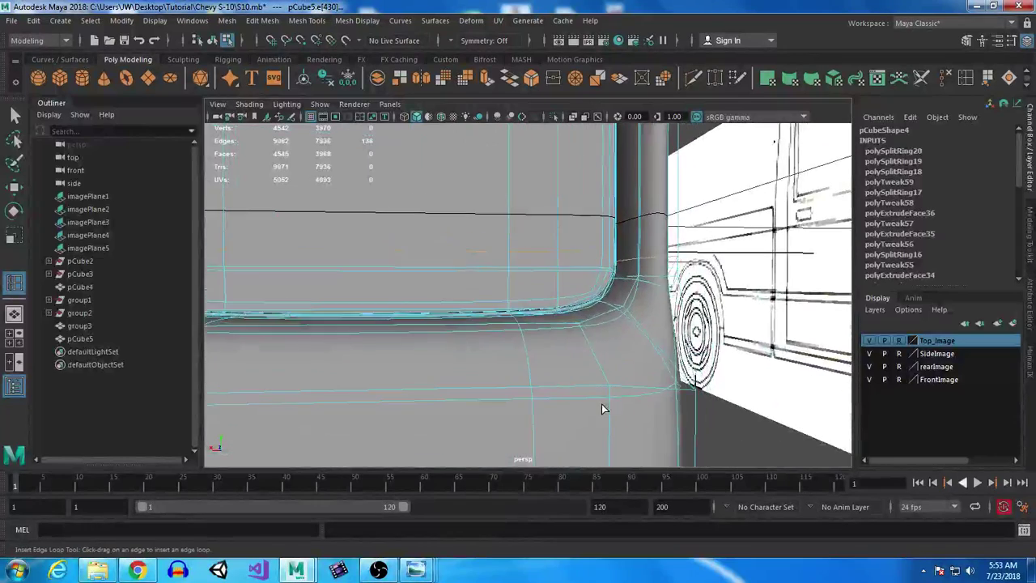
left_click_drag(568, 349, 527, 407, "alt")
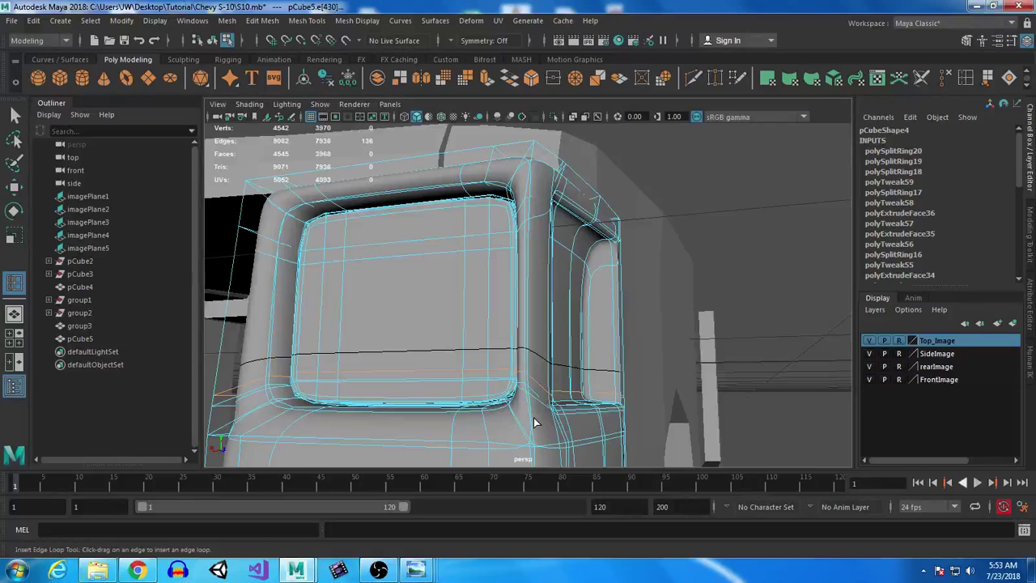
key("ctrl+z")
Step: Turn off smooth preview and Multi-Cut a supporting edge along the side recess's lower wall from its front to rear corner
left_click_drag(534, 417, 528, 458, "alt")
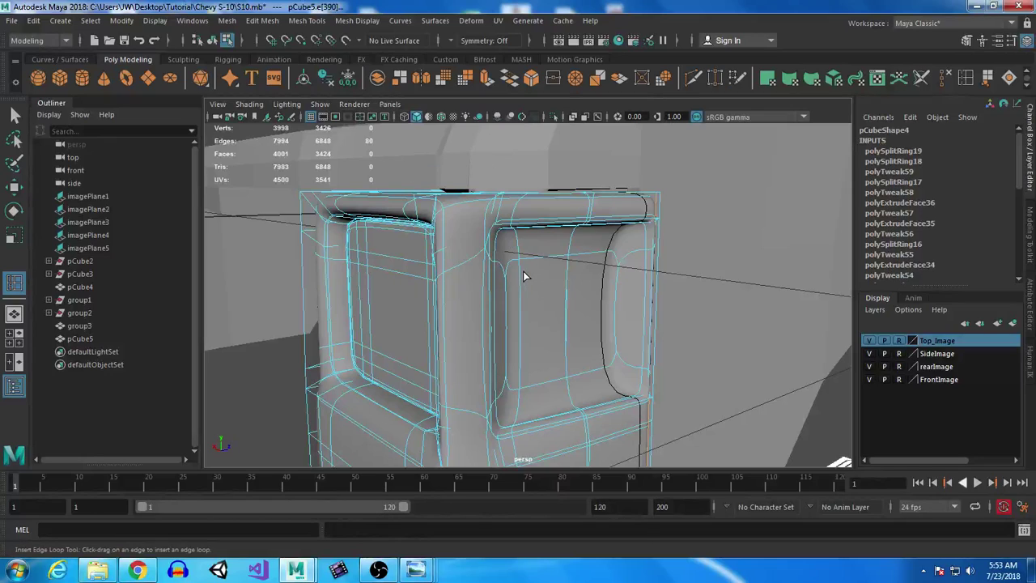
key("1")
left_click_drag(541, 268, 589, 301, "alt")
right_click_drag(589, 301, 560, 278, "alt")
left_click_drag(560, 278, 534, 317, "alt")
right_click_drag(534, 318, 539, 340, "alt")
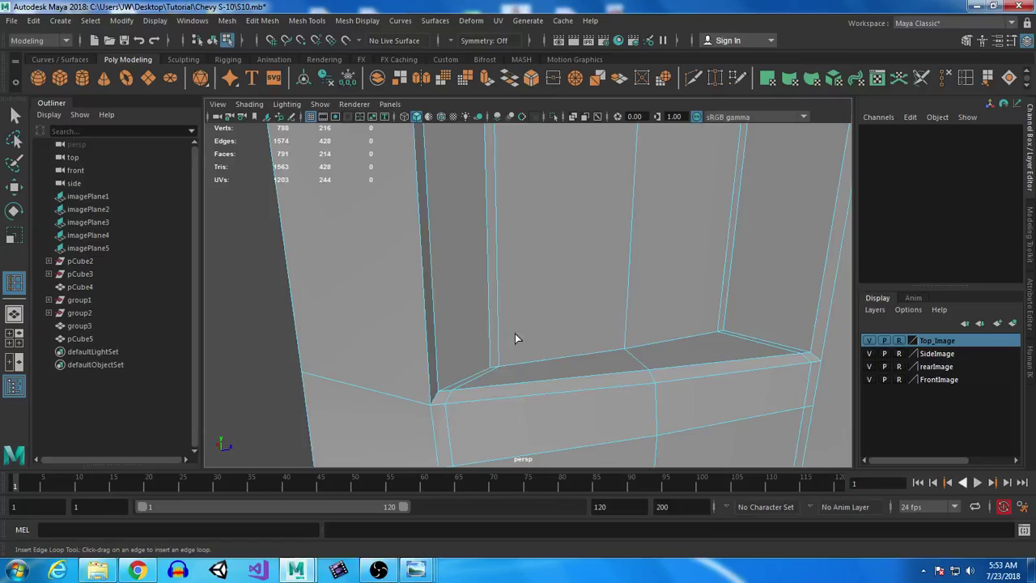
left_click(432, 402)
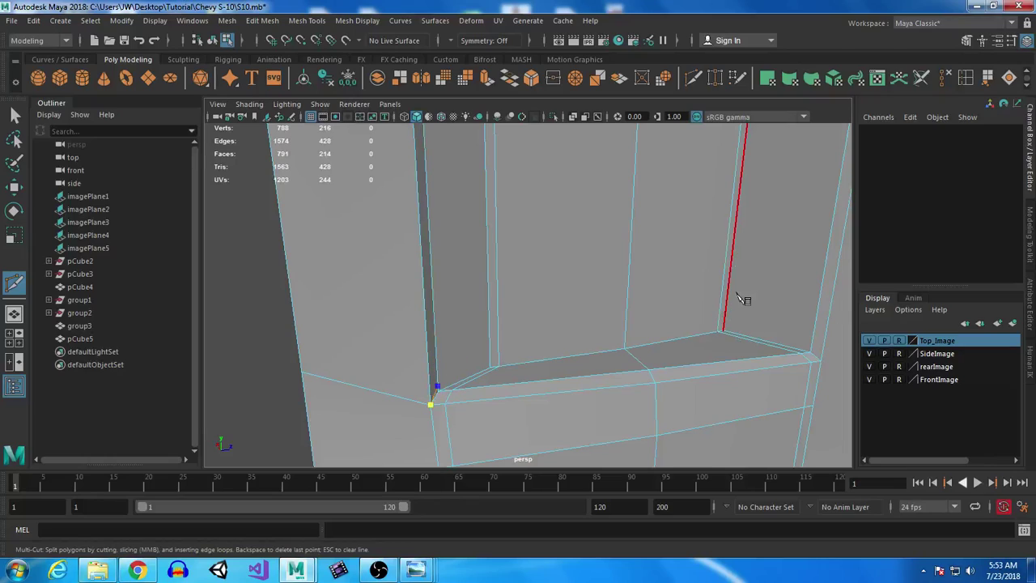
left_click_drag(821, 297, 819, 313)
left_click_drag(815, 351, 815, 354)
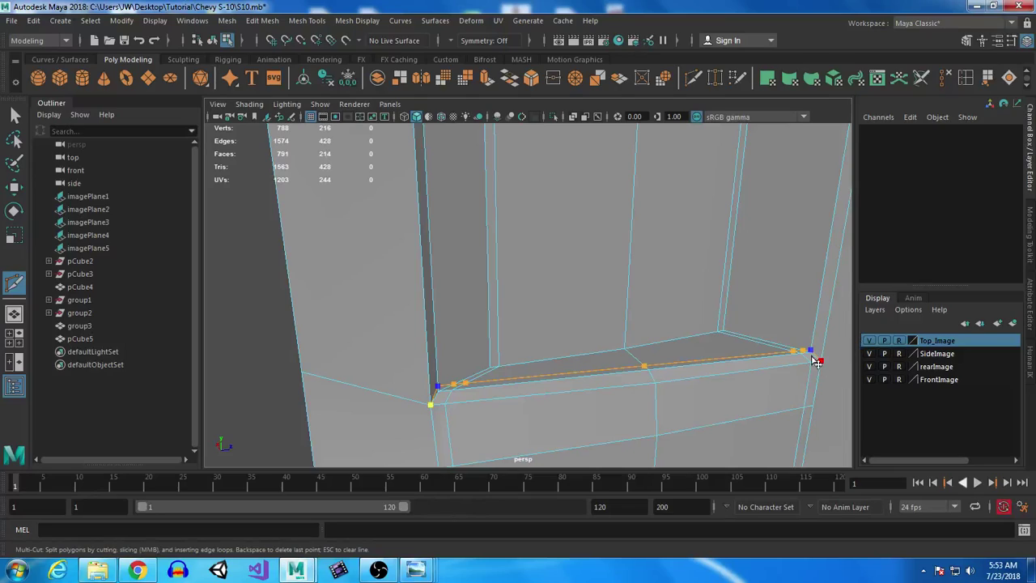
key("3")
Step: Multi-Cut a supporting edge along the side recess's upper wall from its front corner to its rear corner
left_click(437, 386)
left_click_drag(666, 311, 617, 308, "alt")
key("1")
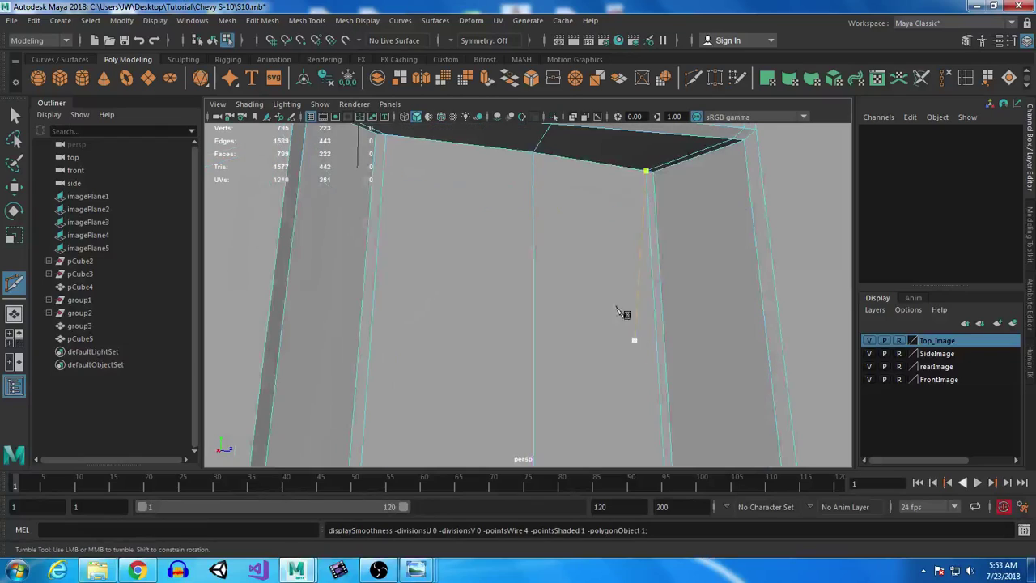
left_click_drag(580, 227, 447, 283, "alt")
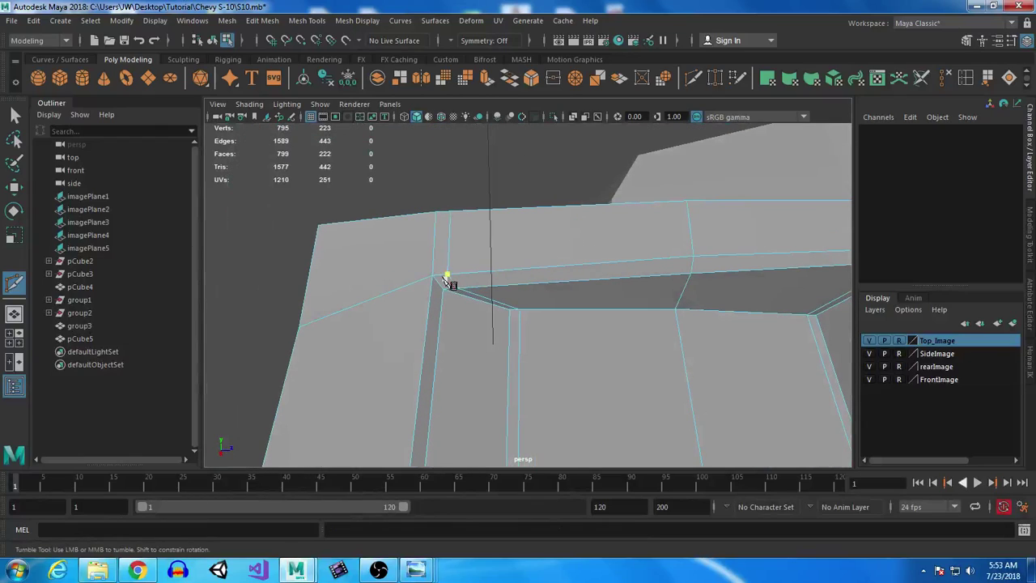
left_click(436, 279)
middle_click_drag(735, 333, 581, 321, "alt")
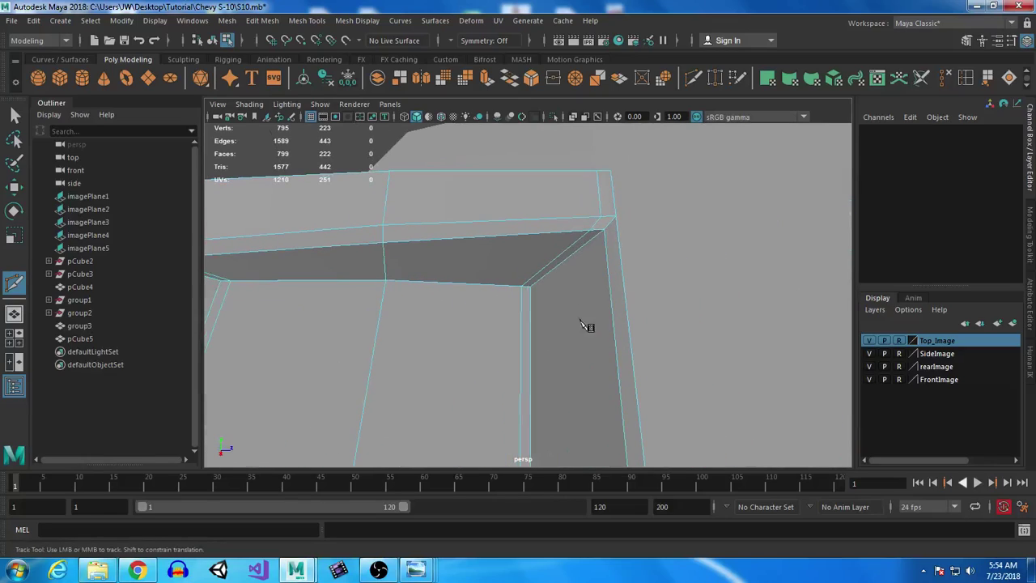
middle_click_drag(441, 288, 418, 279, "alt")
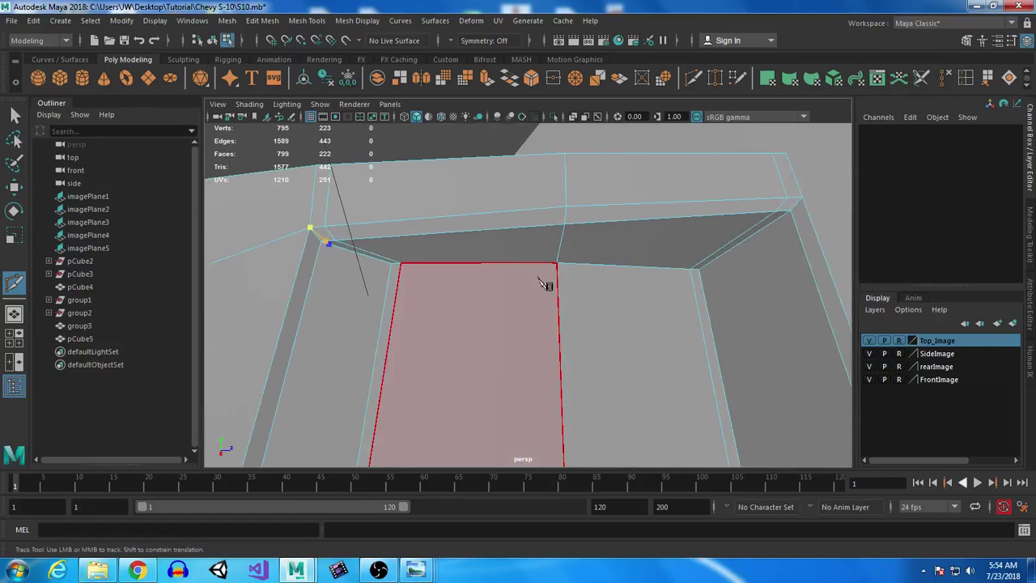
left_click(786, 215)
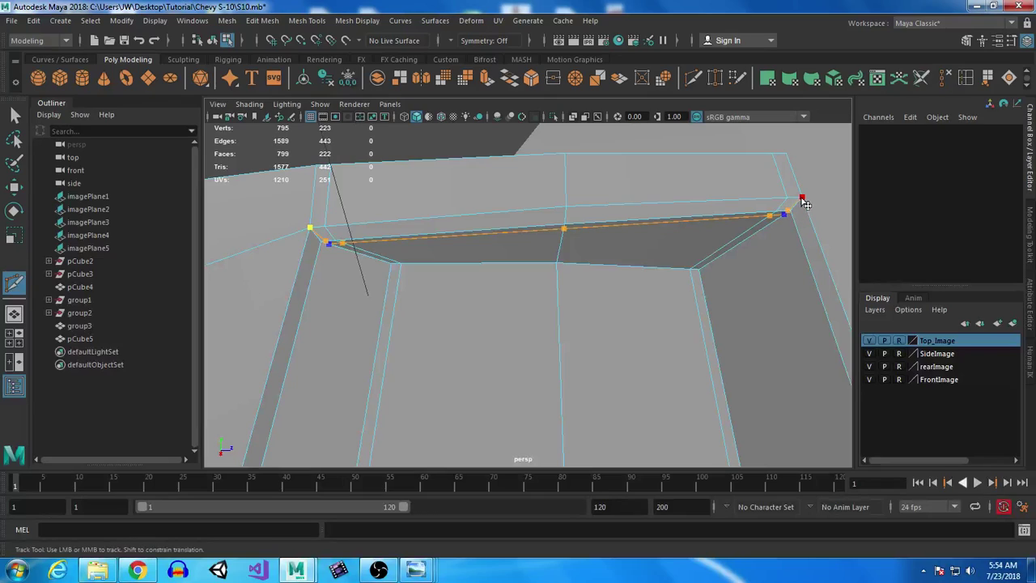
right_click(760, 243)
Step: Display the housing in smooth preview and examine the lens and side recess from the front with the Select tool active
key("3")
scroll(672, 390, "down", 4)
left_click_drag(662, 375, 684, 324, "alt")
left_click(14, 118)
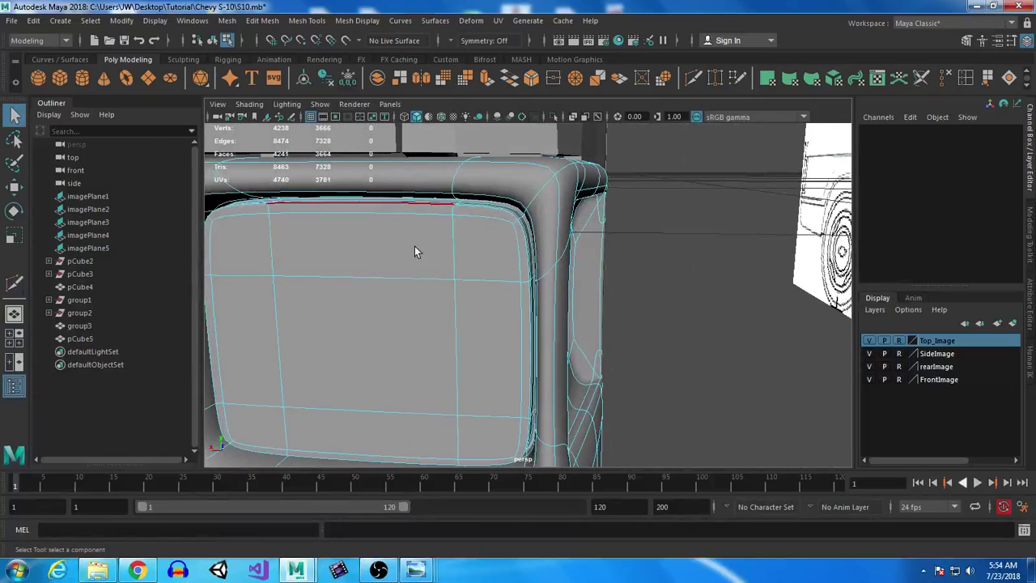
right_click_drag(554, 305, 549, 317)
left_click(550, 317)
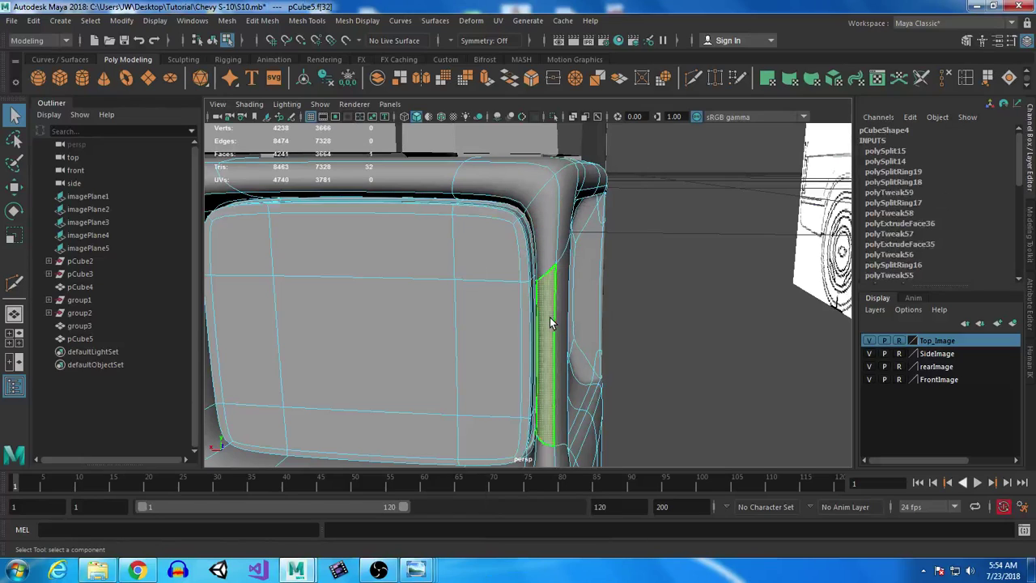
key("w")
left_click_drag(601, 363, 659, 300, "alt")
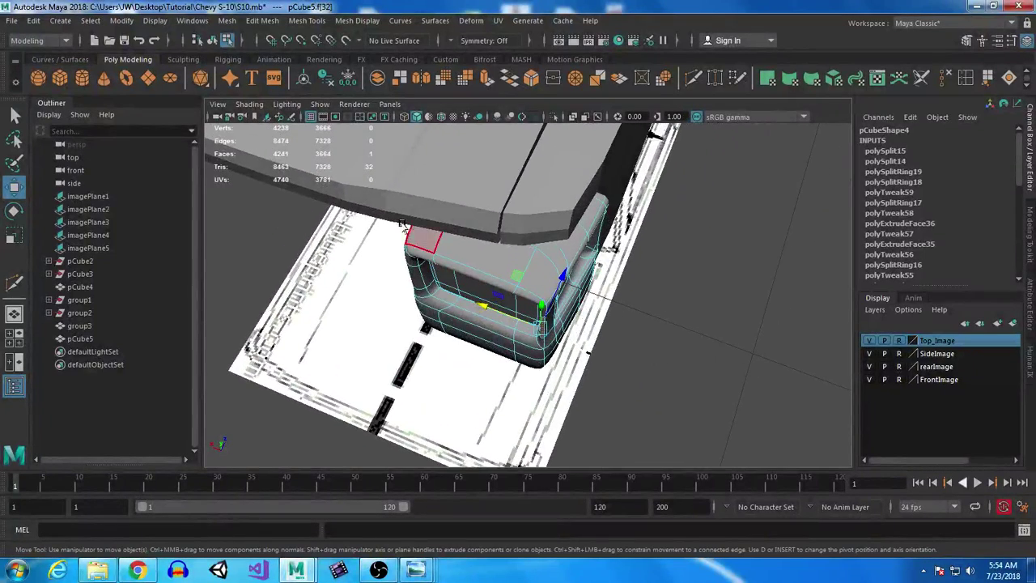
Step: In the top view, select the housing's outer front corner vertices and move them back to follow the blueprint's curved corner
key("space")
key("space")
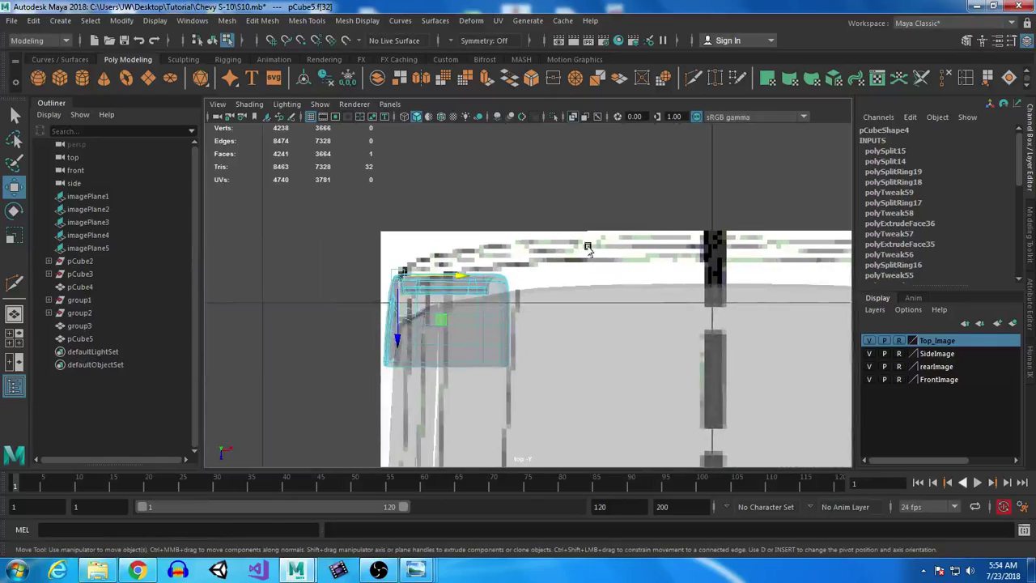
scroll(615, 275, "up", 5)
middle_click_drag(386, 281, 509, 287, "alt")
right_click_drag(523, 288, 453, 186)
left_click(452, 186)
middle_click_drag(422, 185, 490, 203, "alt")
scroll(490, 203, "up", 3)
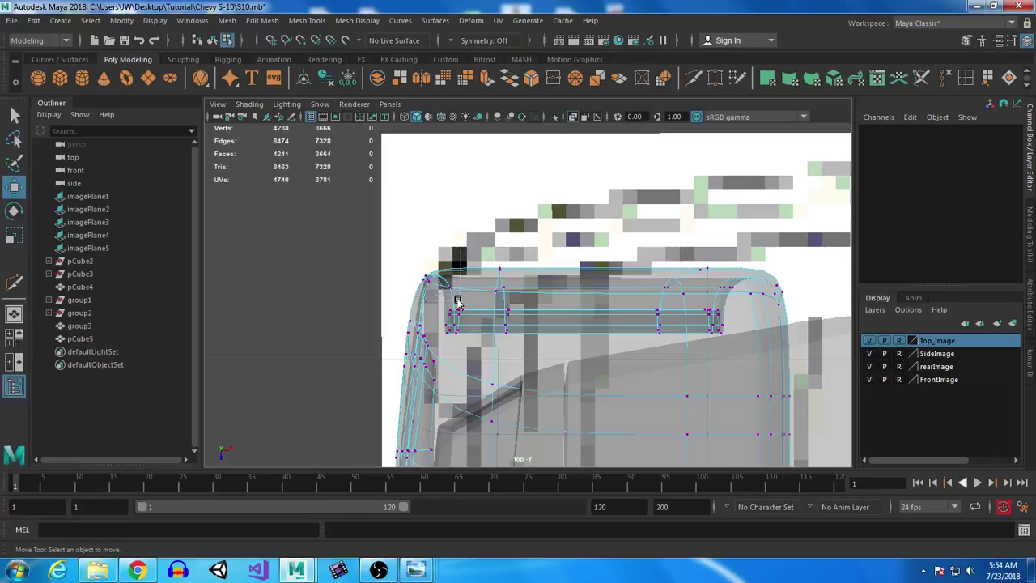
left_click_drag(459, 301, 433, 298)
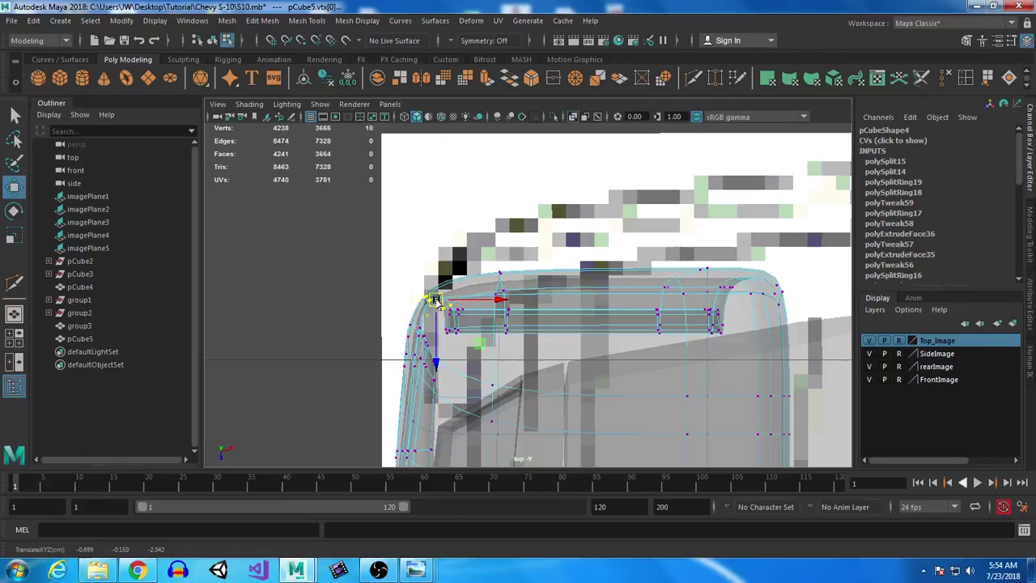
Step: Select an edge near the lens's outer front corner in the perspective view and nudge it slightly
key("space")
key("space")
left_click_drag(671, 221, 544, 240, "alt")
right_click_drag(544, 239, 547, 232)
left_click(536, 292)
left_click_drag(537, 303, 633, 349, "alt")
left_click_drag(478, 314, 476, 314)
left_click_drag(699, 427, 566, 267, "alt")
Step: Return the housing to object mode, turn off its smooth preview and save the scene
right_click_drag(534, 197, 586, 188)
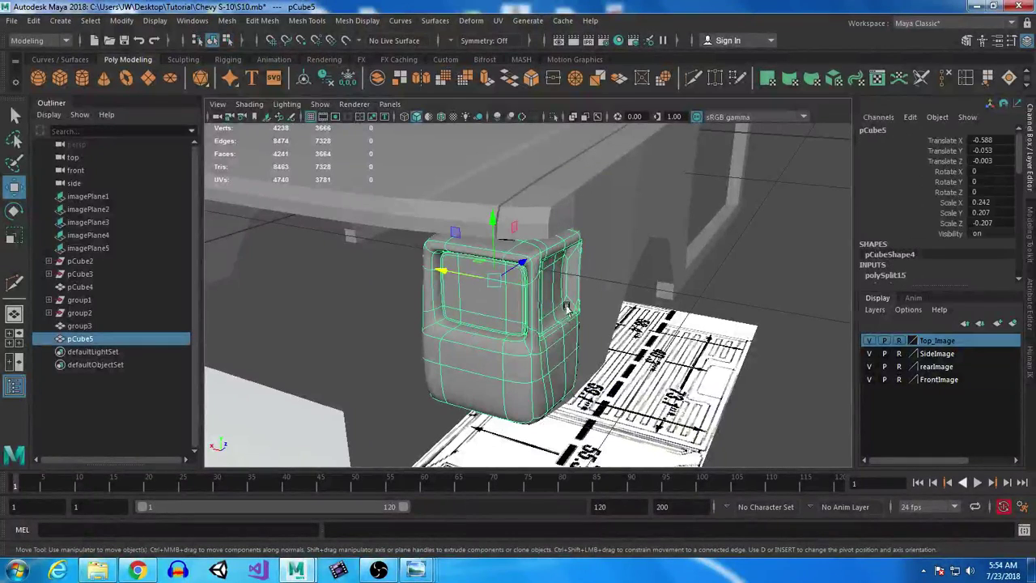
key("1")
key("ctrl+s")
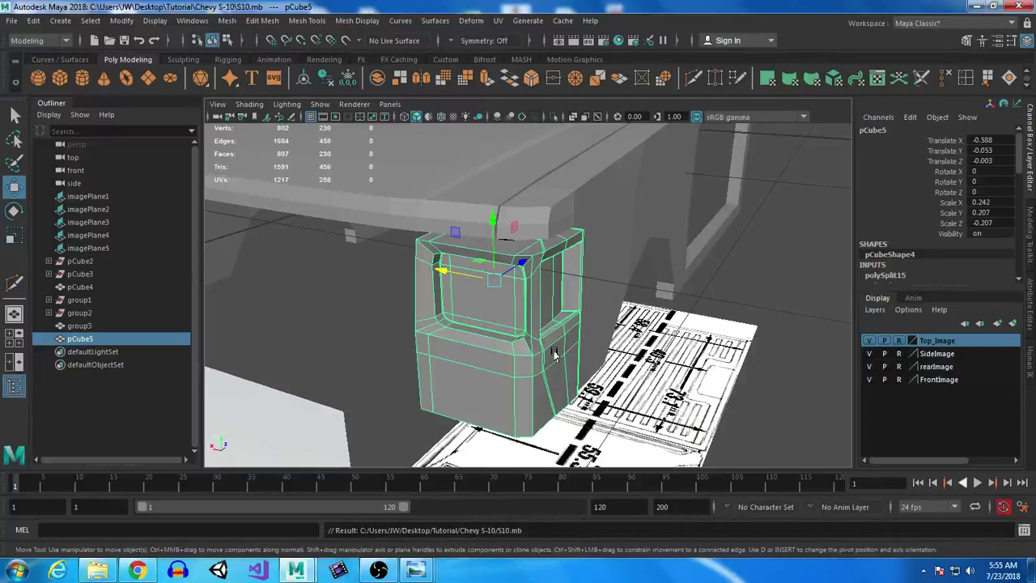
Step: Compare the housing with the reference photo and switch it to edge selection at the side recess's lower wall
left_click_drag(567, 317, 364, 293, "alt")
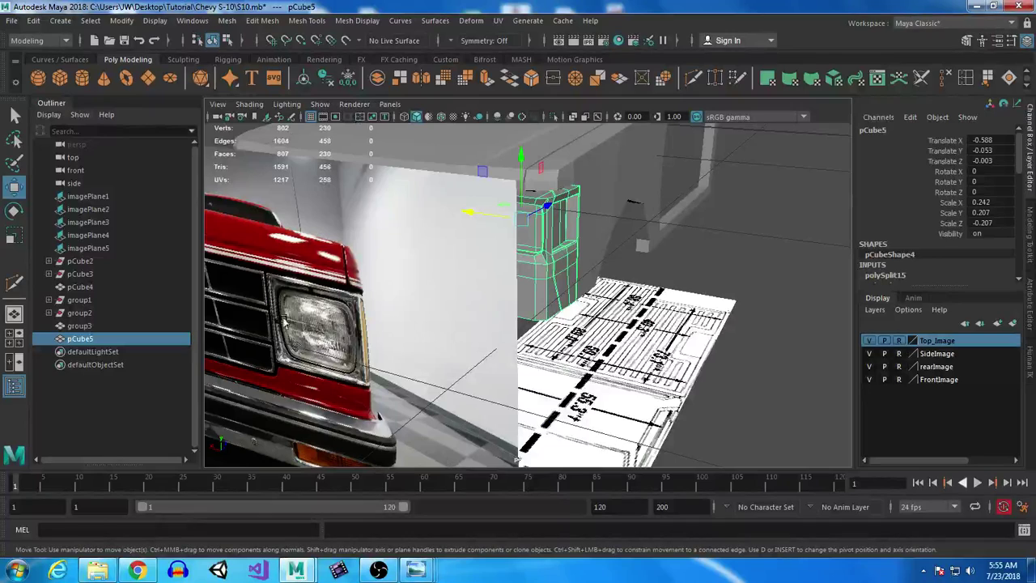
left_click_drag(660, 259, 615, 263, "alt")
right_click_drag(515, 243, 664, 324, "alt")
left_click_drag(664, 340, 495, 344, "alt")
right_click_drag(495, 344, 572, 399, "alt")
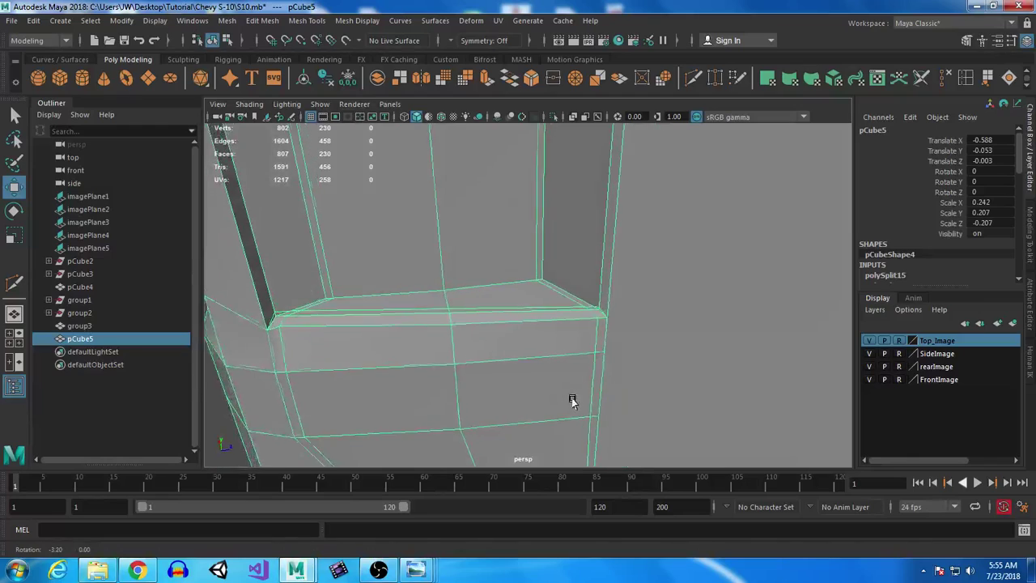
left_click_drag(571, 400, 606, 384, "alt")
right_click(551, 342)
right_click_drag(551, 343, 550, 165)
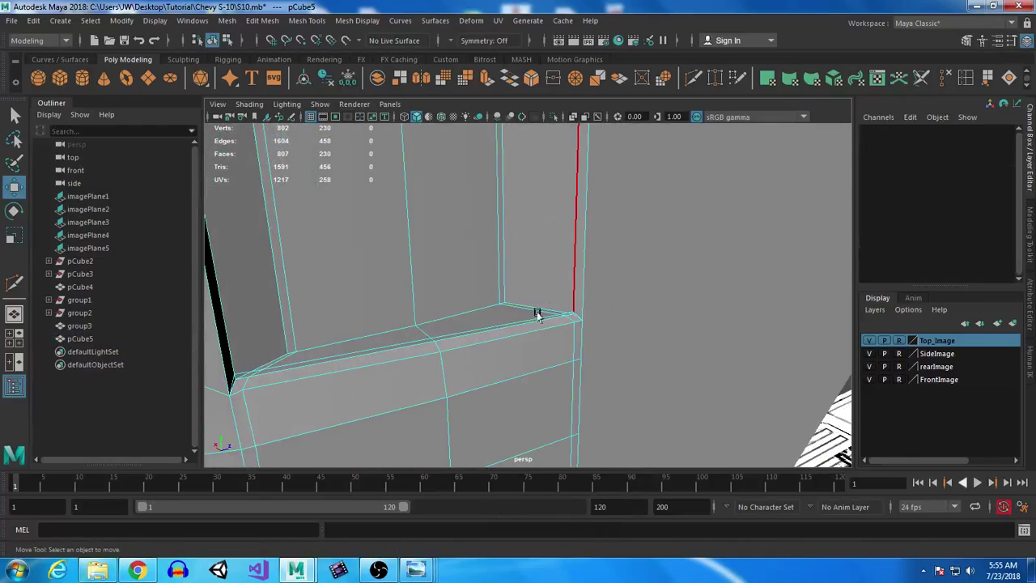
Step: Try to extrude the side recess's rim edge loop and scale it inward to fill the opening, and undo it
double_click(498, 327)
left_click_drag(636, 409, 506, 397, "alt")
middle_click_drag(506, 398, 520, 283, "alt")
left_click_drag(519, 307, 571, 366, "alt")
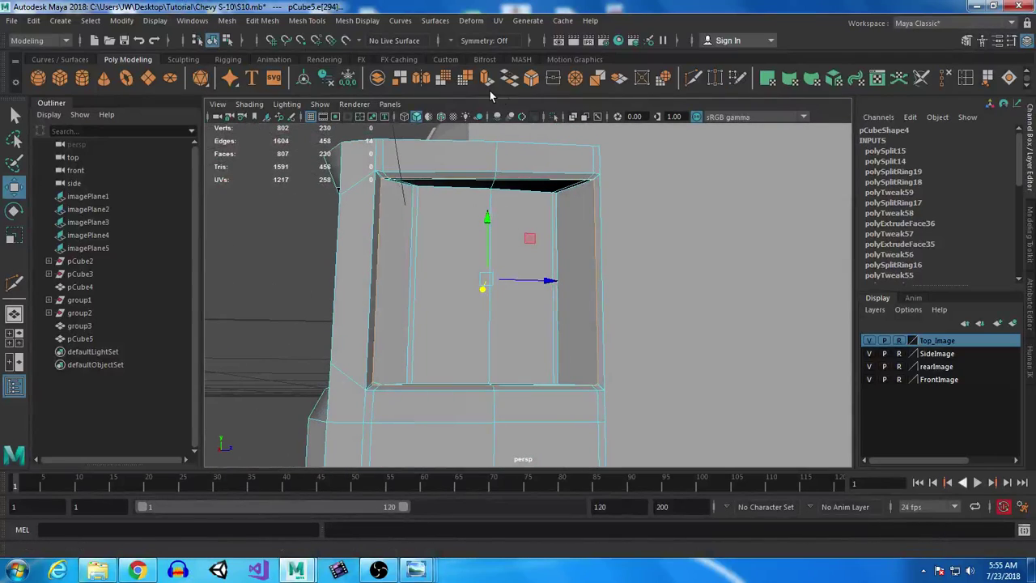
left_click(486, 80)
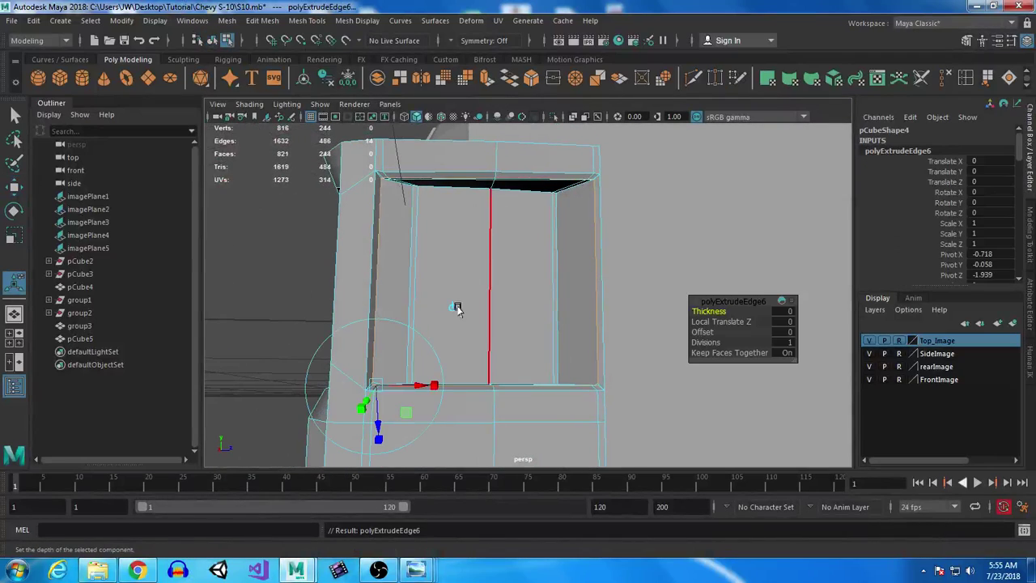
left_click_drag(388, 433, 395, 322)
key("r")
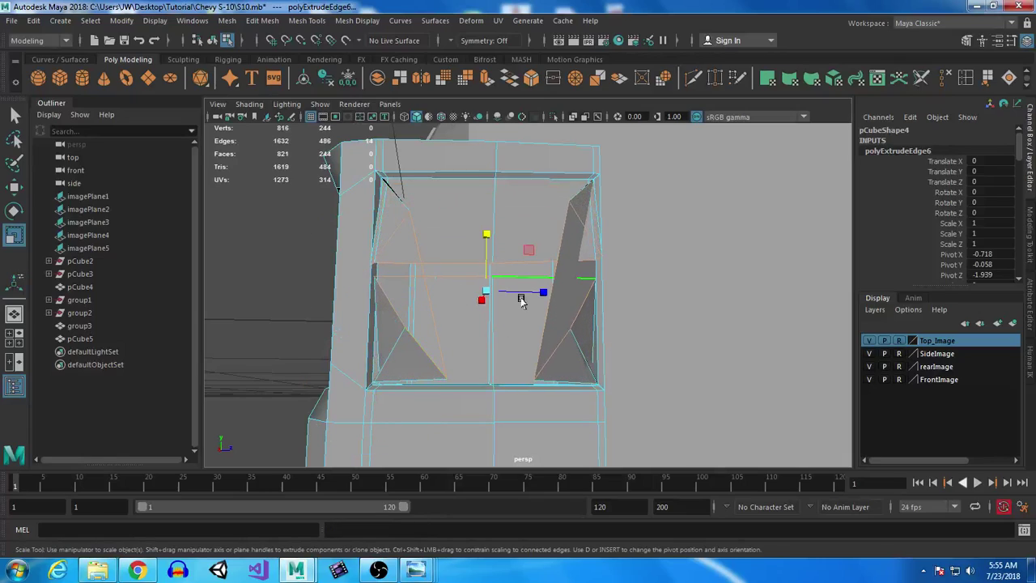
left_click_drag(548, 294, 462, 287)
left_click_drag(486, 235, 484, 337)
left_click_drag(563, 403, 497, 346, "alt")
left_click_drag(480, 305, 550, 228, "alt")
key("ctrl+z")
key("ctrl+z")
key("ctrl+z")
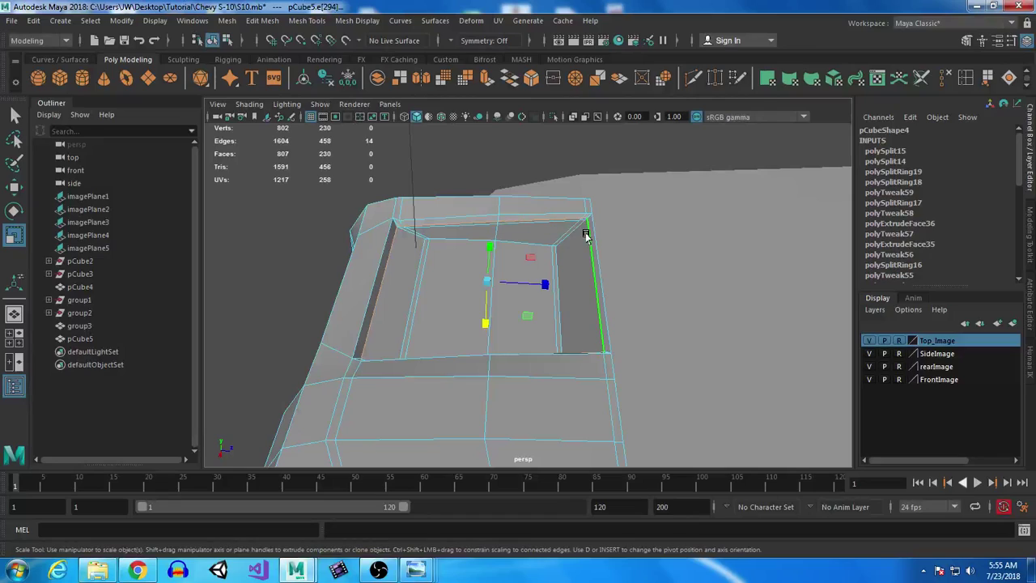
Step: Extrude the side recess's rear vertical edge and move it to the front wall so the new face spans the opening
left_click_drag(413, 299, 440, 340, "alt")
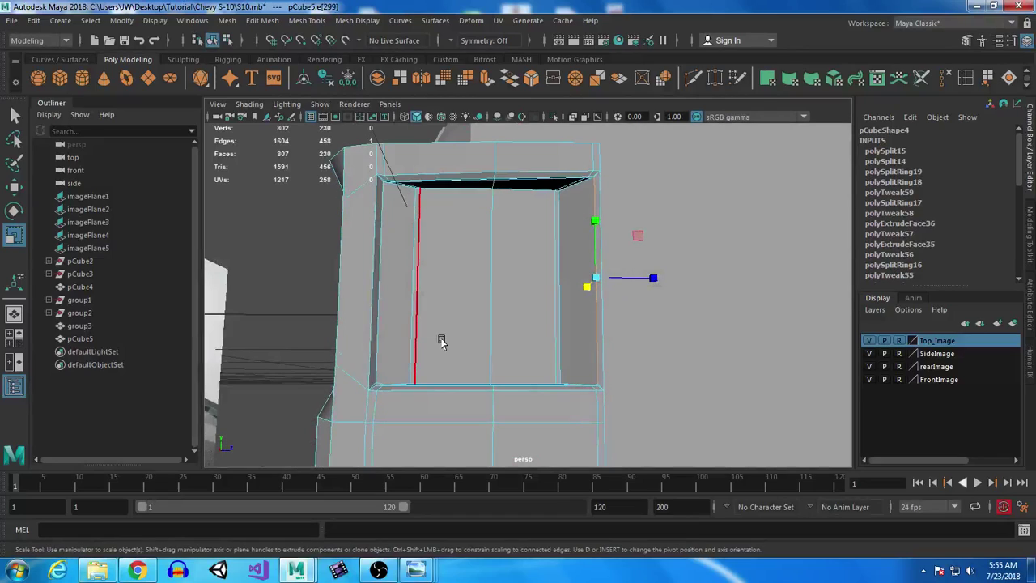
left_click(490, 73)
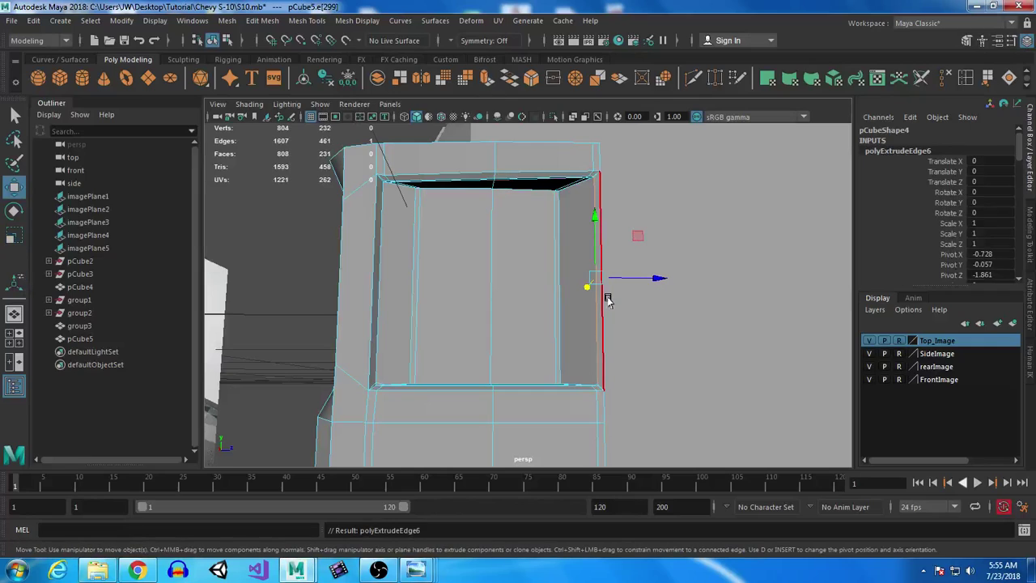
left_click_drag(654, 277, 439, 275)
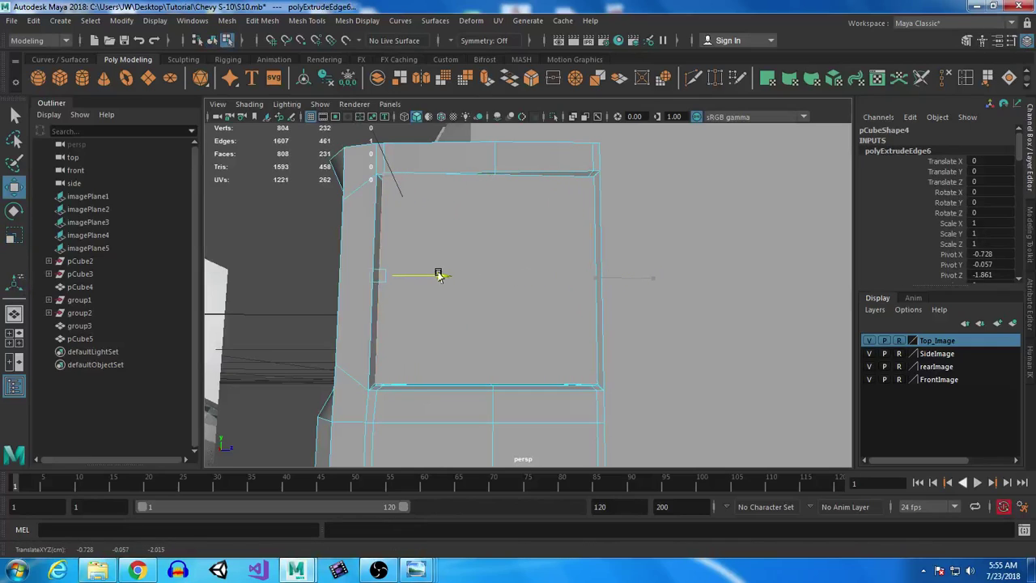
left_click_drag(435, 317, 553, 357, "alt")
left_click_drag(429, 340, 464, 394)
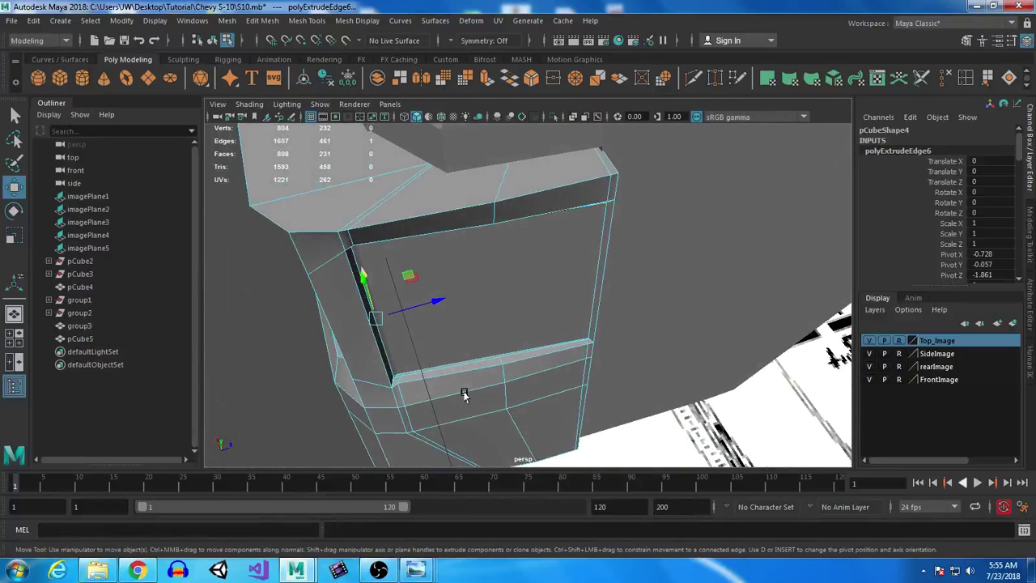
left_click_drag(391, 291, 378, 315, "alt")
left_click_drag(390, 227, 389, 229)
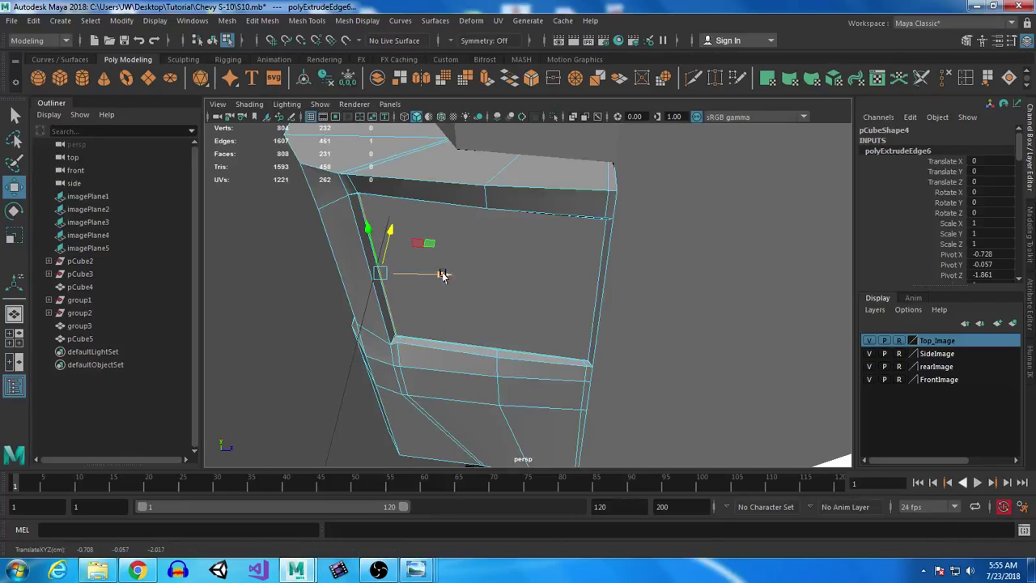
Step: Extract the new face covering the side recess into a separate mesh and return to object mode
left_click_drag(516, 365, 540, 243, "alt")
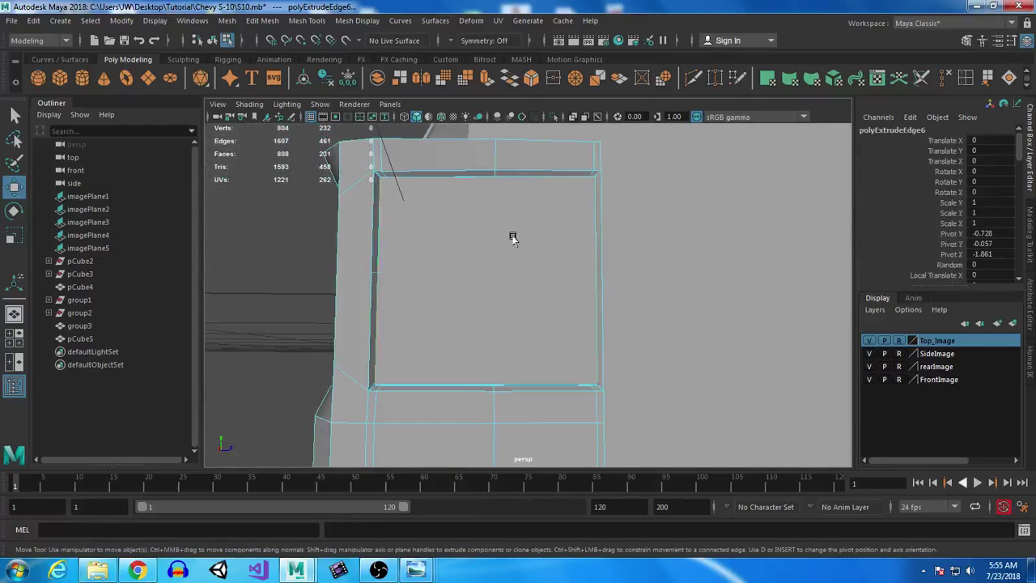
left_click(525, 239)
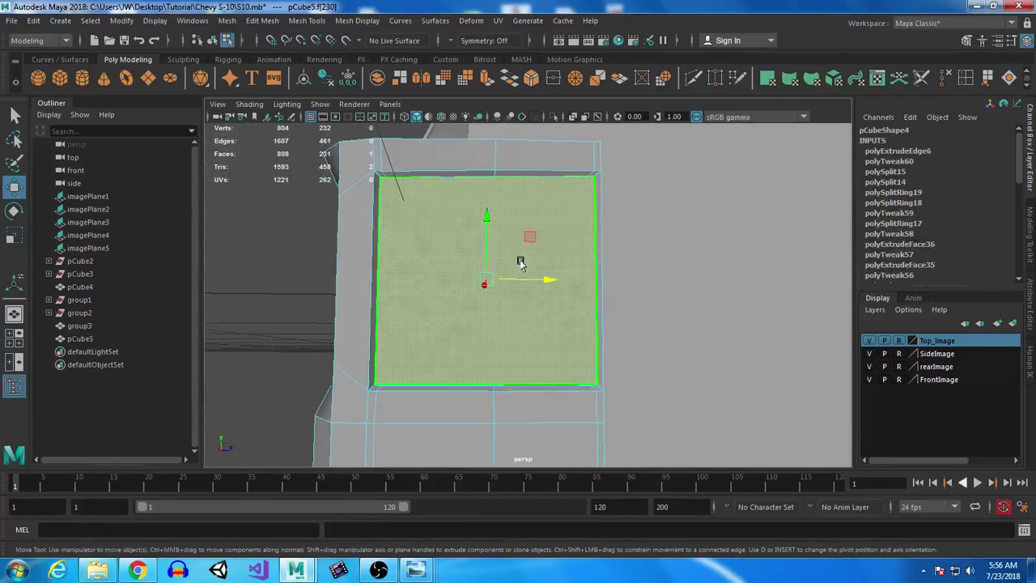
left_click(400, 78)
right_click(461, 180)
right_click_drag(460, 181, 498, 150)
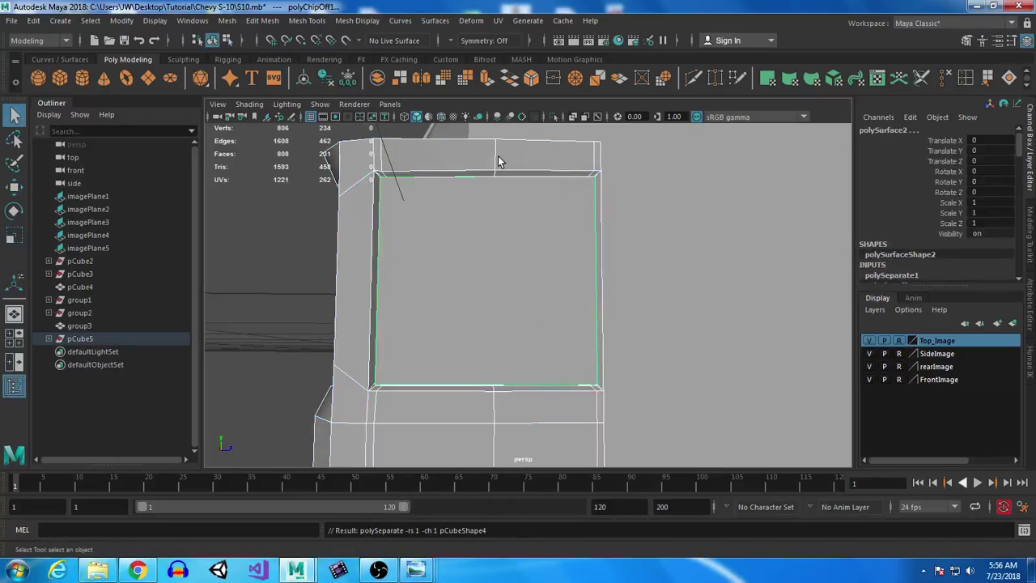
Step: Insert a vertical edge loop through the middle of the extracted side marker panel
left_click(549, 248)
left_click_drag(549, 249, 550, 279, "alt")
right_click_drag(550, 279, 560, 171, "alt")
middle_click_drag(559, 171, 566, 185, "alt")
right_click_drag(566, 185, 564, 220, "alt")
left_click(964, 77)
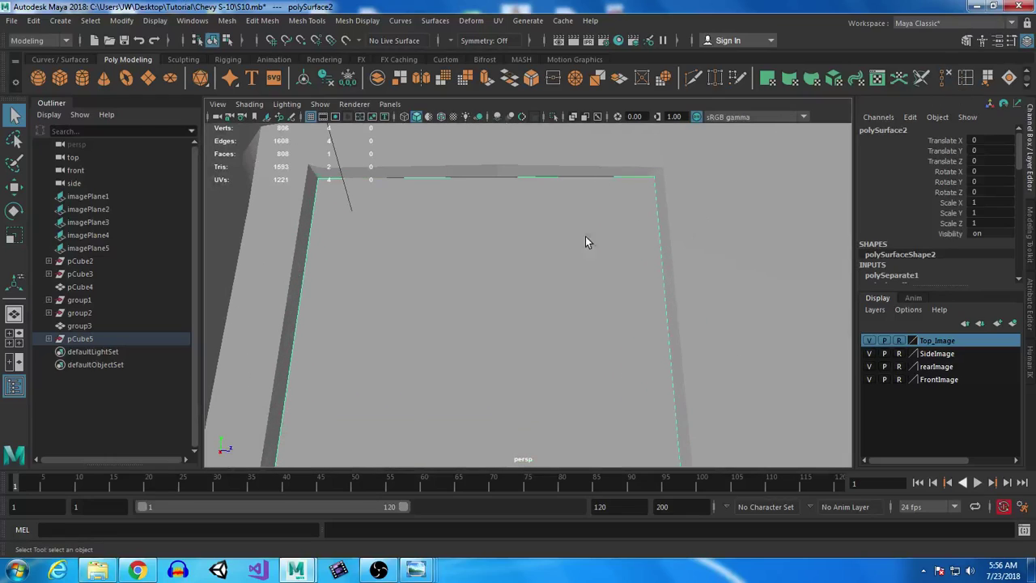
left_click_drag(502, 181, 494, 183)
right_click_drag(525, 275, 130, 176, "alt")
left_click(14, 116)
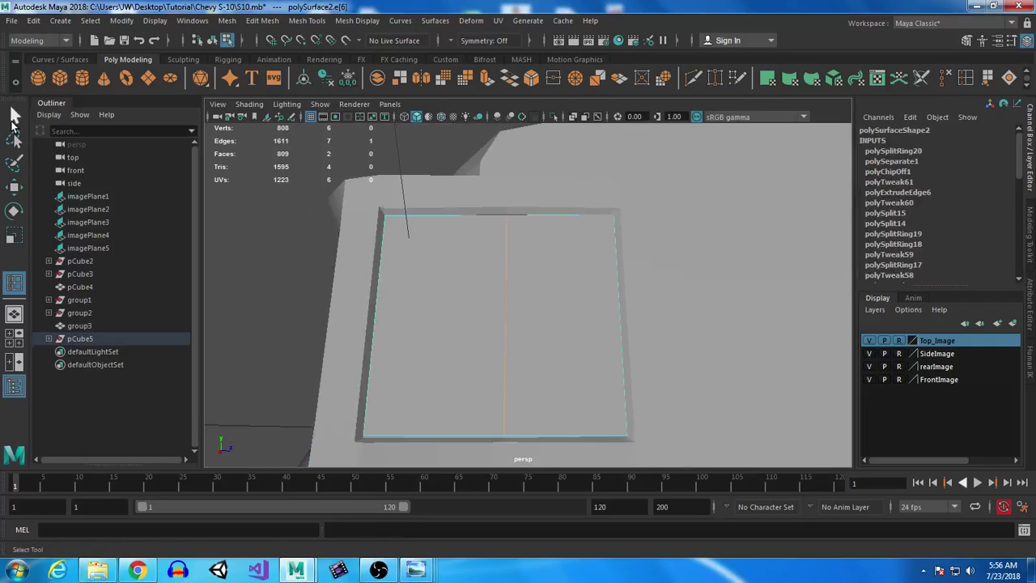
Step: Return to object mode and examine the headlight housing with its side marker panel in smooth preview
left_click_drag(427, 348, 486, 331, "alt")
key("w")
left_click_drag(664, 330, 575, 294, "alt")
left_click_drag(544, 325, 555, 346, "alt")
scroll(493, 335, "down", 4)
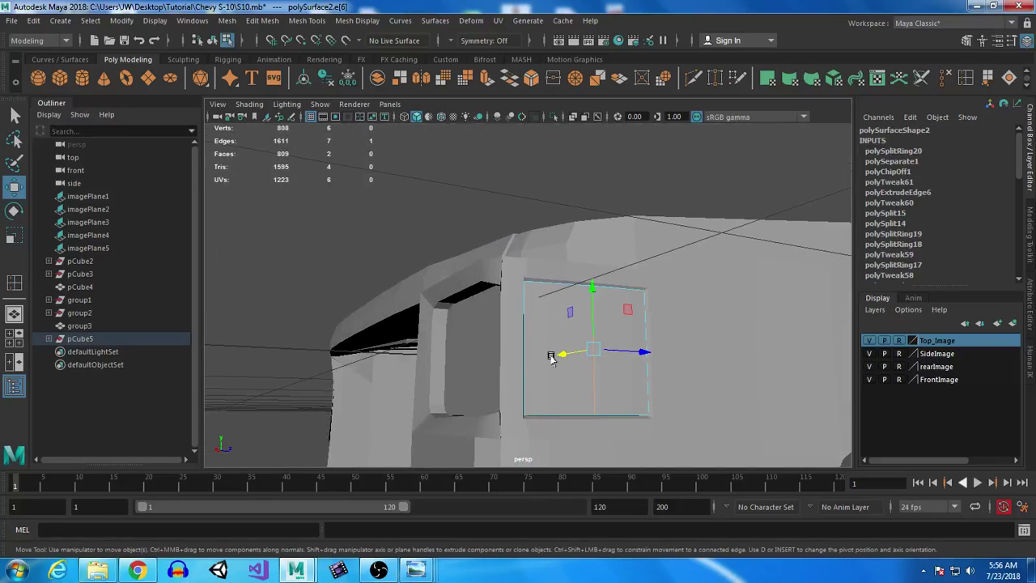
left_click(16, 116)
right_click_drag(588, 203, 646, 171)
left_click(500, 200)
left_click_drag(559, 372, 446, 305, "alt")
left_click(508, 343)
left_click_drag(591, 360, 599, 298, "alt")
key("3")
Step: Switch the housing to vertex selection and turn off its smooth preview
right_click_drag(563, 156, 603, 114)
right_click_drag(559, 212, 508, 204)
left_click_drag(554, 201, 596, 297, "alt")
key("1")
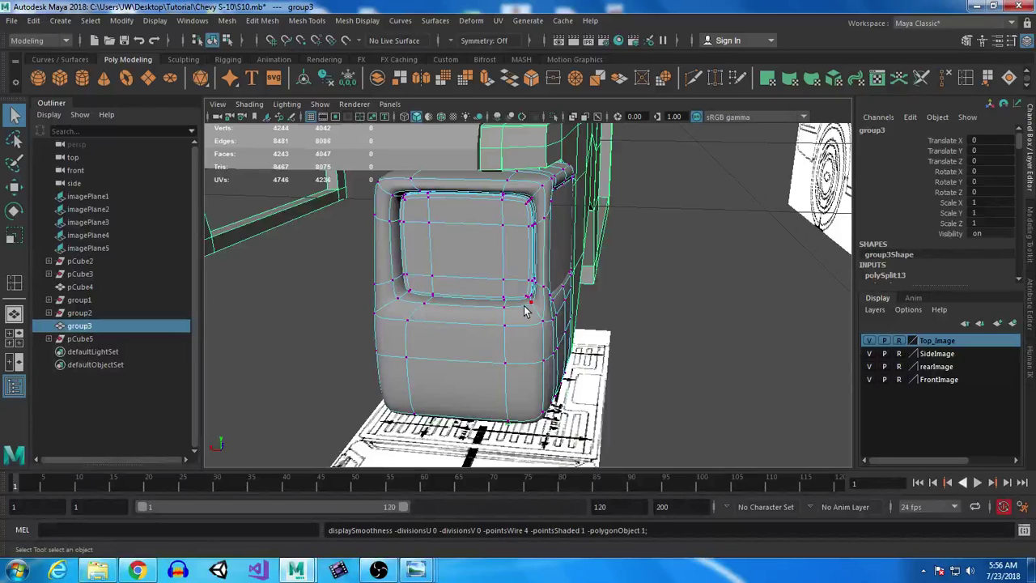
middle_click_drag(525, 305, 491, 294, "alt")
left_click_drag(462, 278, 481, 362)
key("1")
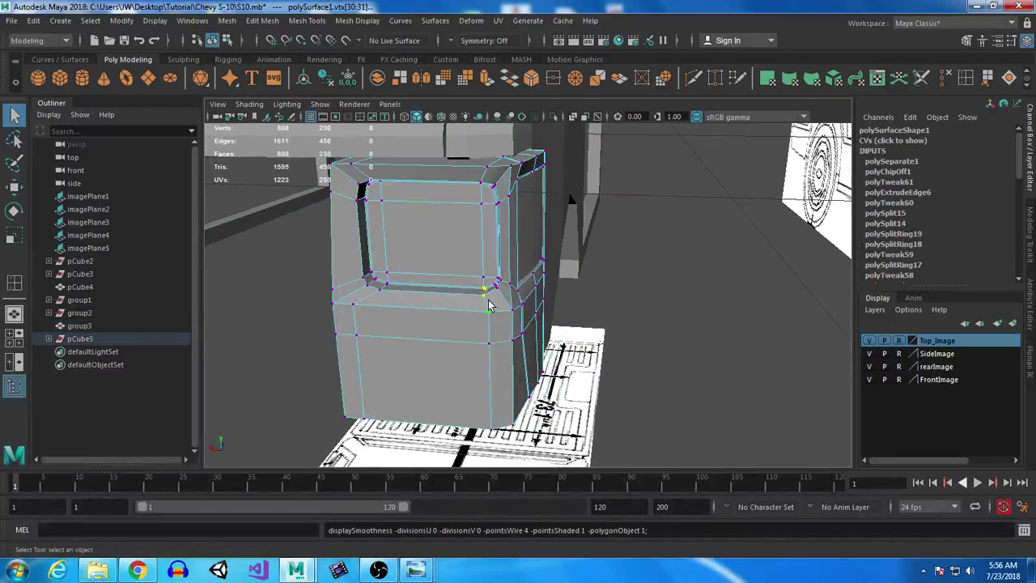
key("3")
key("1")
Step: Select the vertices along the housing's outer side using the front view
left_click_drag(487, 303, 458, 253)
key("space")
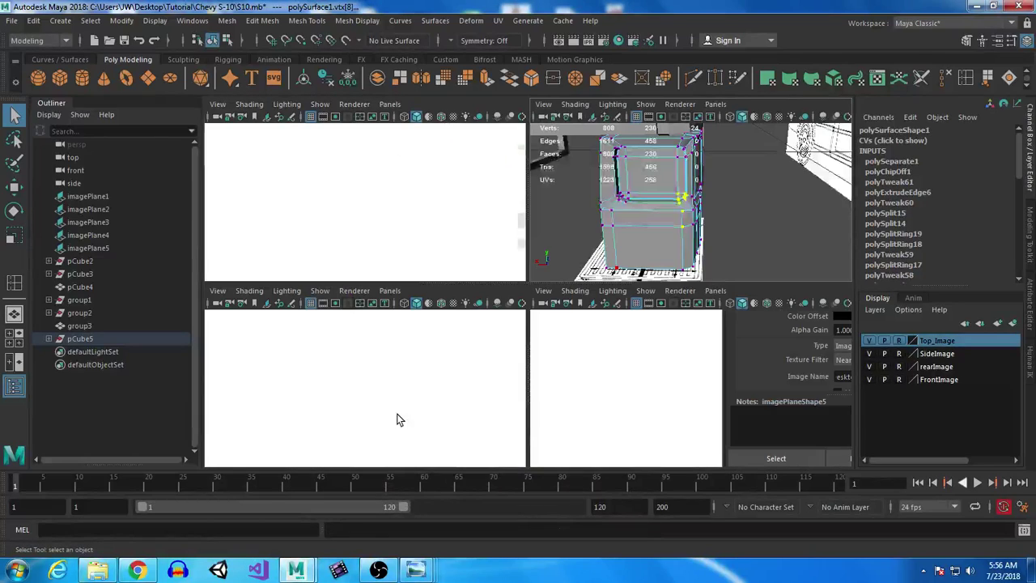
key("space")
middle_click_drag(323, 183, 404, 191, "alt")
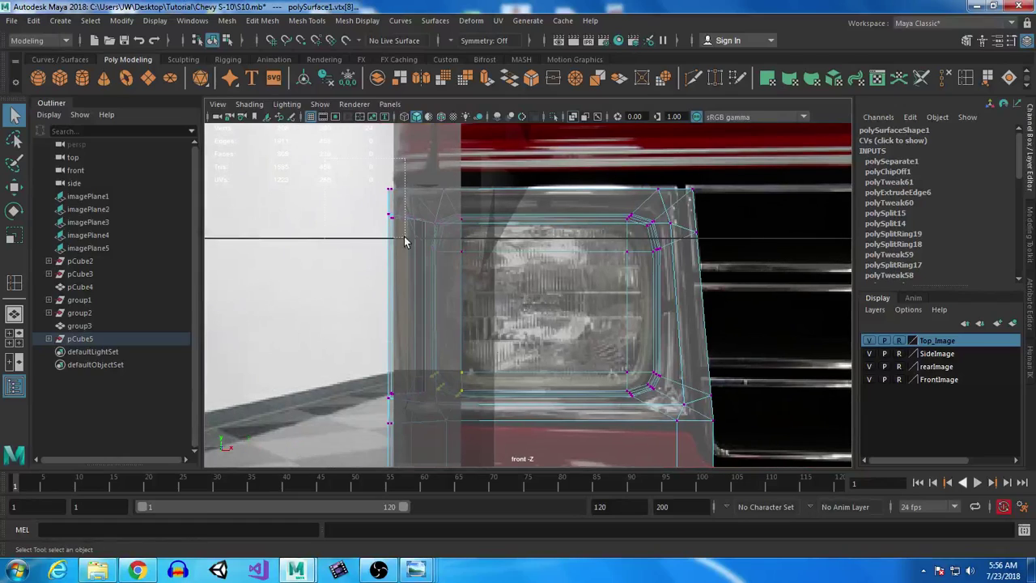
key("space")
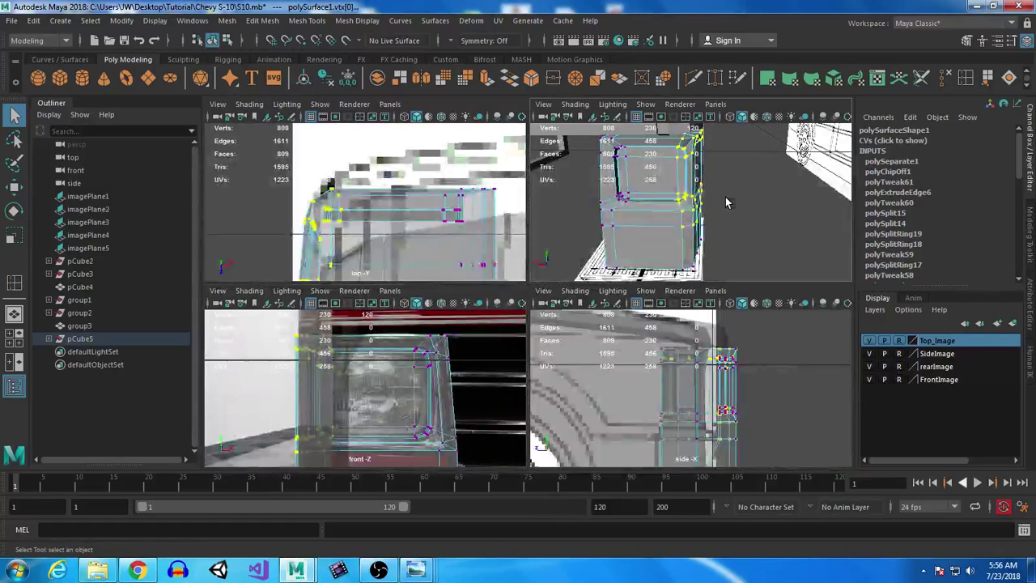
key("space")
Step: Try to shift the selected outer-side vertices with the Move tool, and undo it
key("w")
left_click_drag(452, 254, 435, 255)
key("ctrl+z")
Step: Add the housing's lower outer-side vertices to the selection in the front view and move the group slightly in perspective
key("space")
key("space")
middle_click_drag(442, 390, 484, 202, "alt")
key("space")
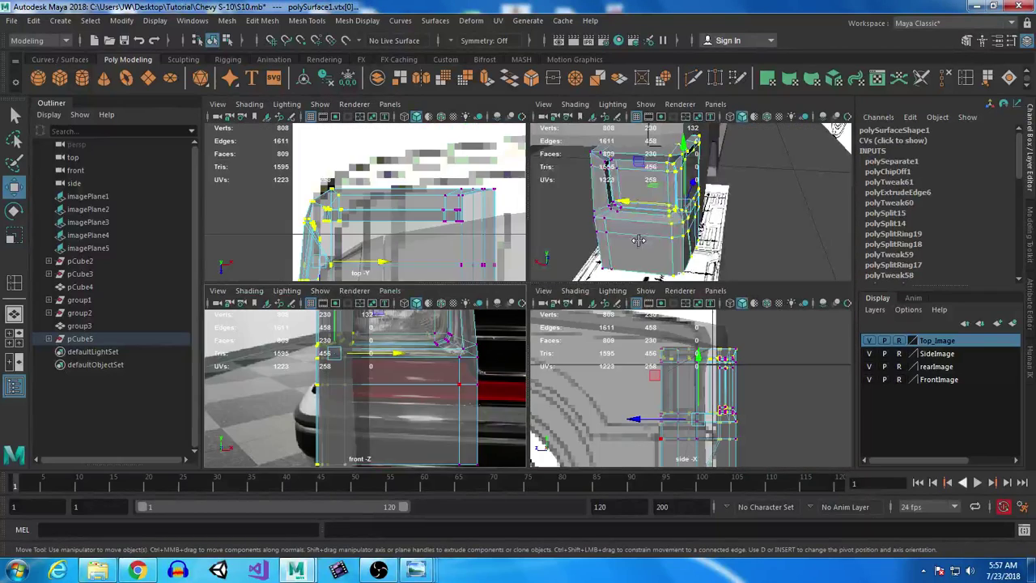
key("space")
mouse_move(452, 307)
left_mouse_down()
mouse_move(436, 297)
mouse_move(446, 297)
left_mouse_up()
left_click_drag(620, 354, 648, 377, "alt")
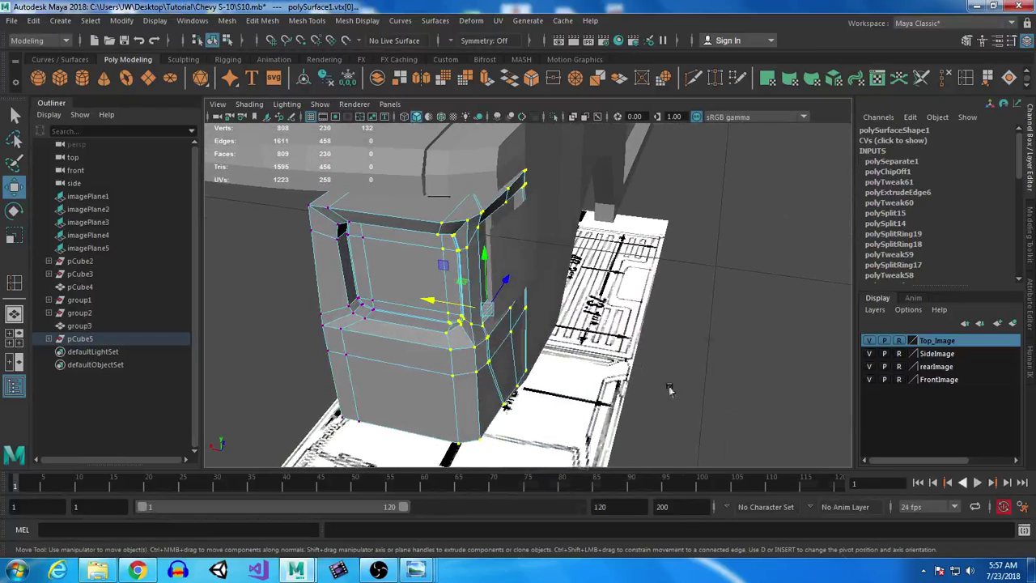
Step: Select the housing's front vertices in the side view and adjust their depth position
key("space")
key("space")
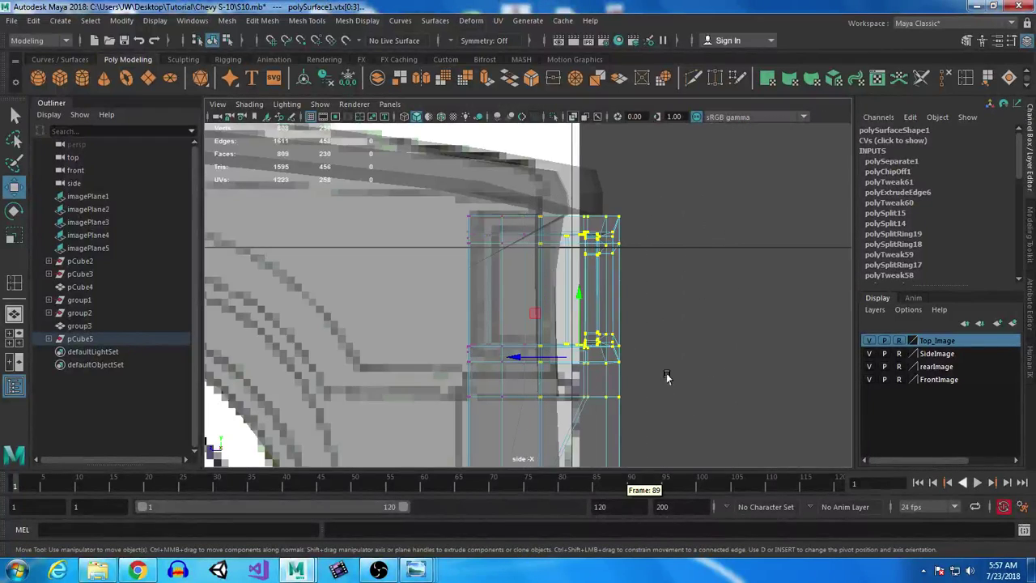
middle_click_drag(667, 377, 687, 297, "alt")
key("space")
key("space")
left_click_drag(675, 248, 484, 322, "alt")
left_click_drag(434, 249, 570, 320)
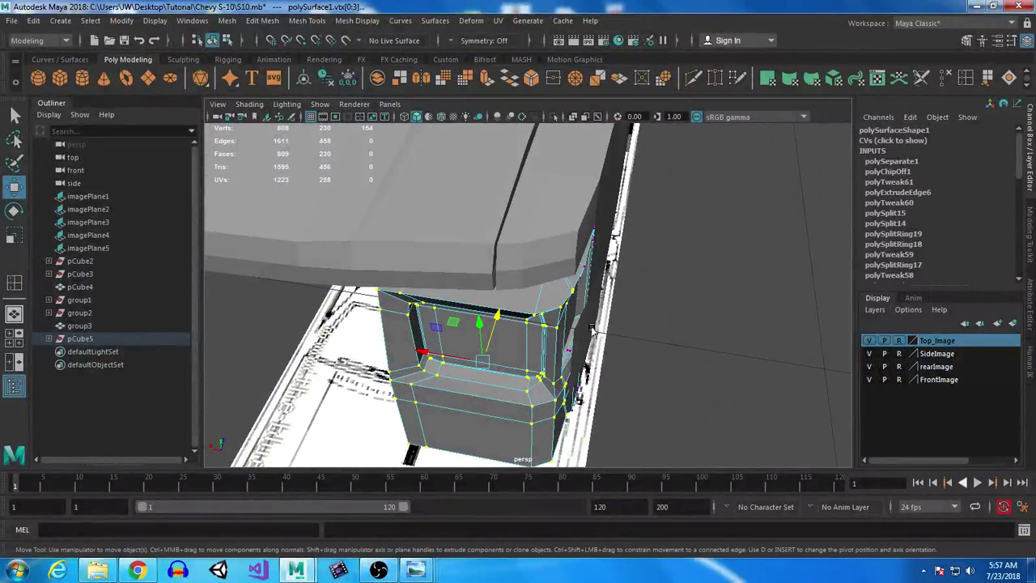
Step: Narrow the selection to the housing's outer front corner vertices in the top view, leaving out the recessed lens vertices
left_click_drag(644, 414, 634, 442, "alt")
left_click_drag(537, 417, 552, 425, "alt")
key("space")
key("space")
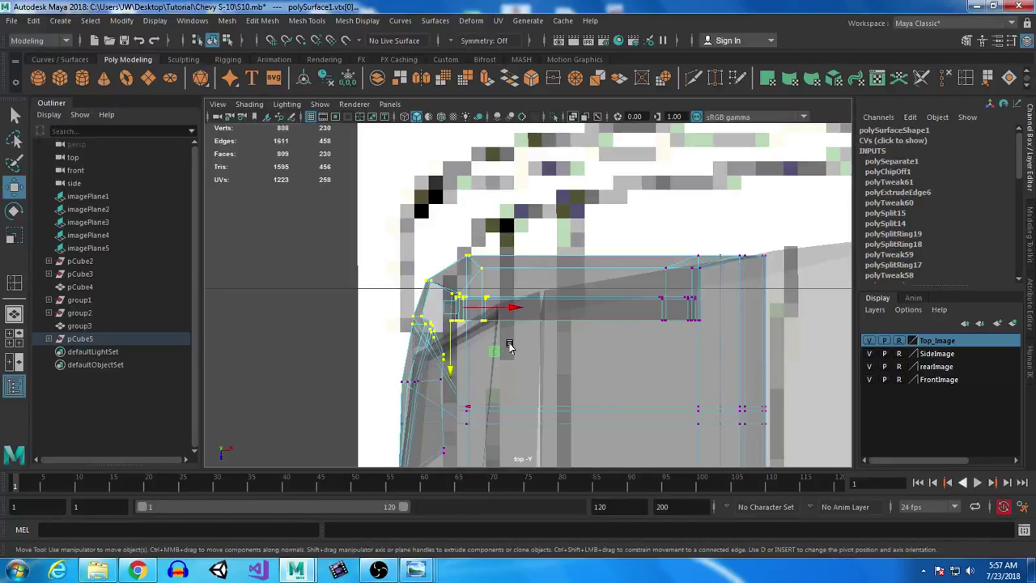
middle_click_drag(495, 301, 506, 286, "alt")
right_click_drag(506, 287, 657, 507, "alt")
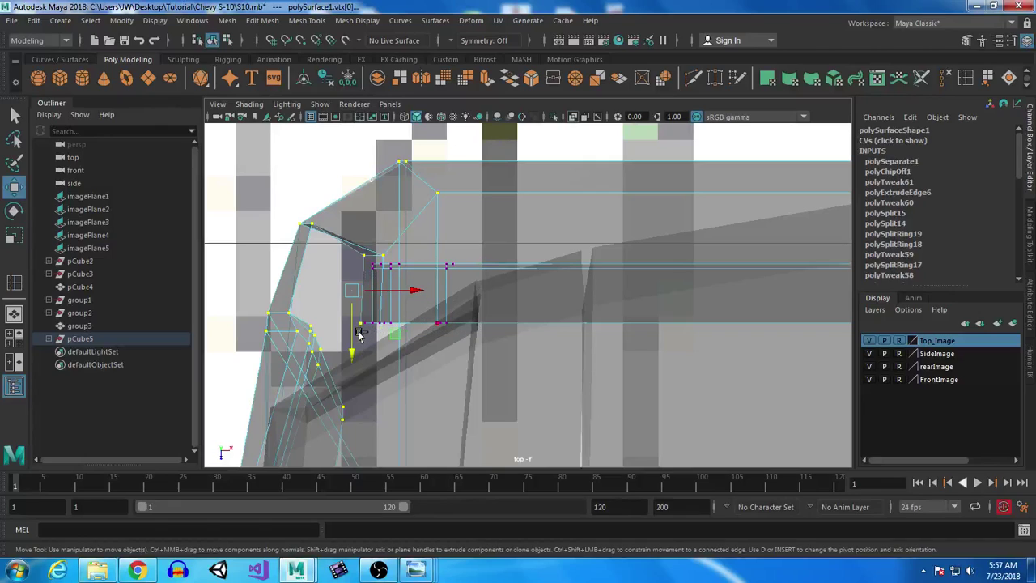
middle_click_drag(454, 394, 504, 408, "alt")
right_click_drag(510, 402, 638, 478, "alt")
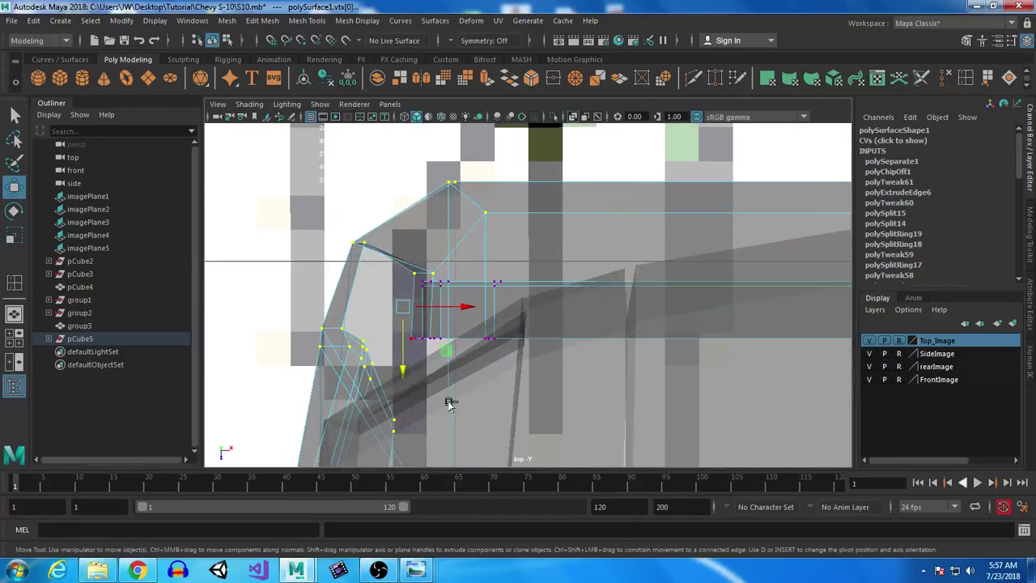
Step: Move the selected outer corner vertices rearward in the top view so the housing's corner sweeps back, and check it in perspective
left_click_drag(401, 369, 405, 446)
key("space")
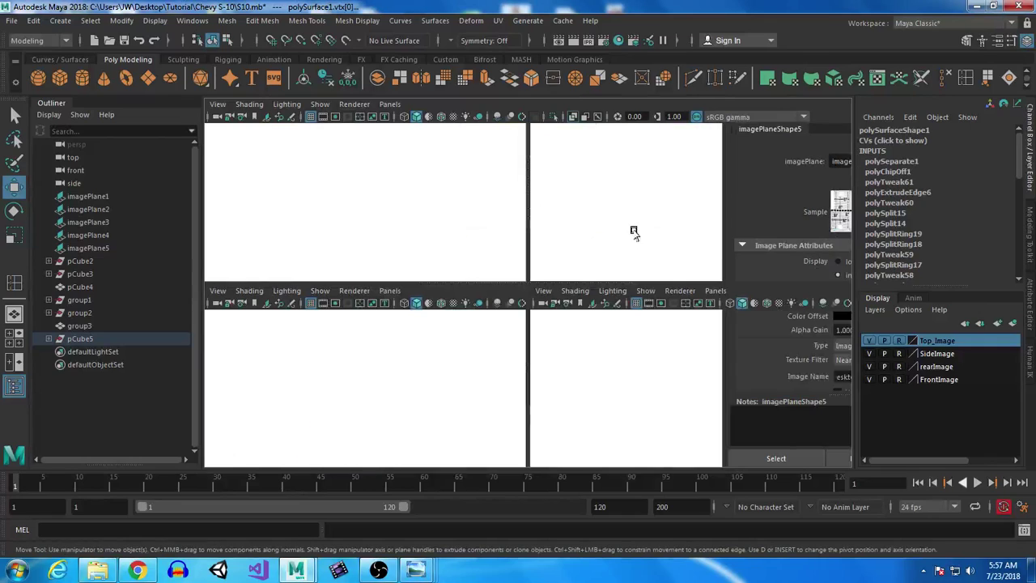
key("space")
left_click_drag(636, 339, 532, 342, "alt")
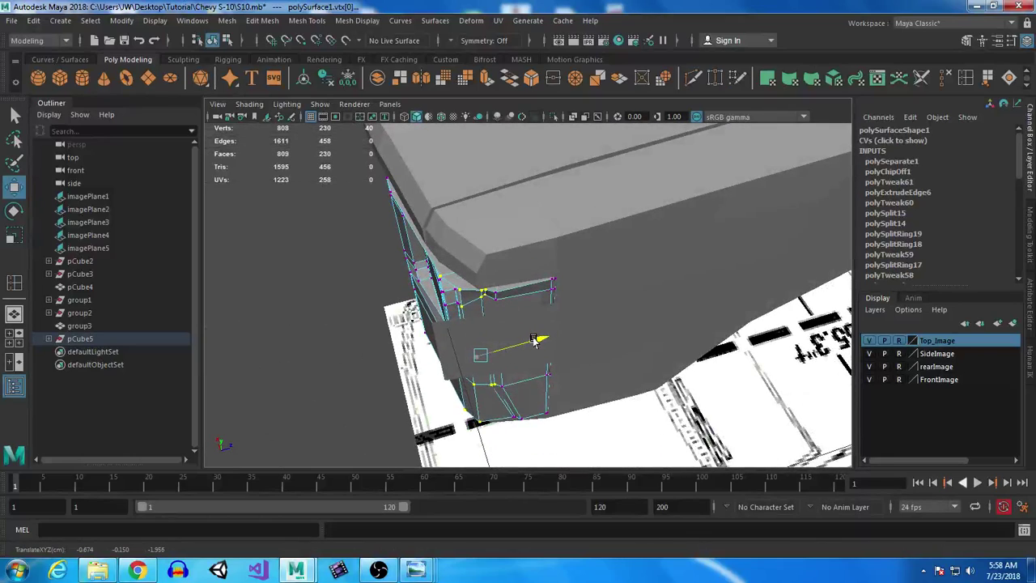
left_click_drag(446, 367, 461, 253, "alt")
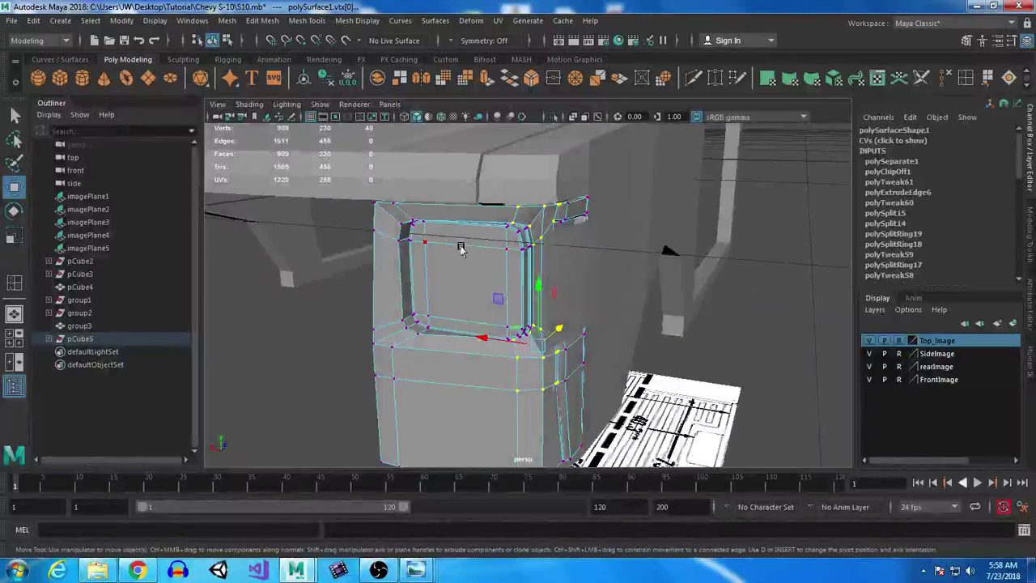
left_click_drag(557, 353, 465, 332, "alt")
Step: Put the side marker panel on a new display layer and hide that layer
right_click_drag(530, 256, 597, 177)
left_click(490, 324)
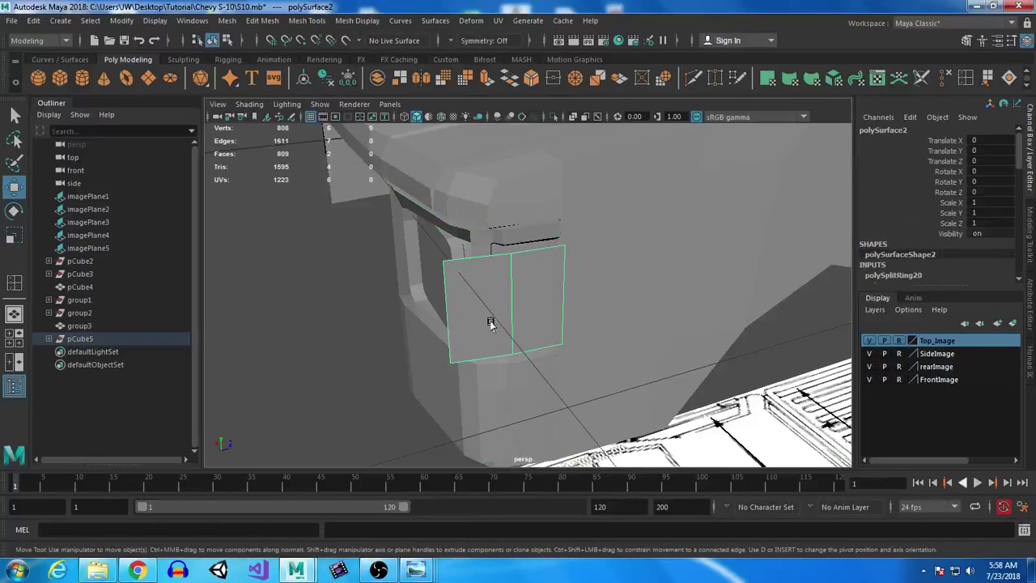
left_click(1013, 323)
left_click(870, 340)
Step: Select the two fender faces behind the side marker opening and move them sideways along the X axis
left_click(513, 284)
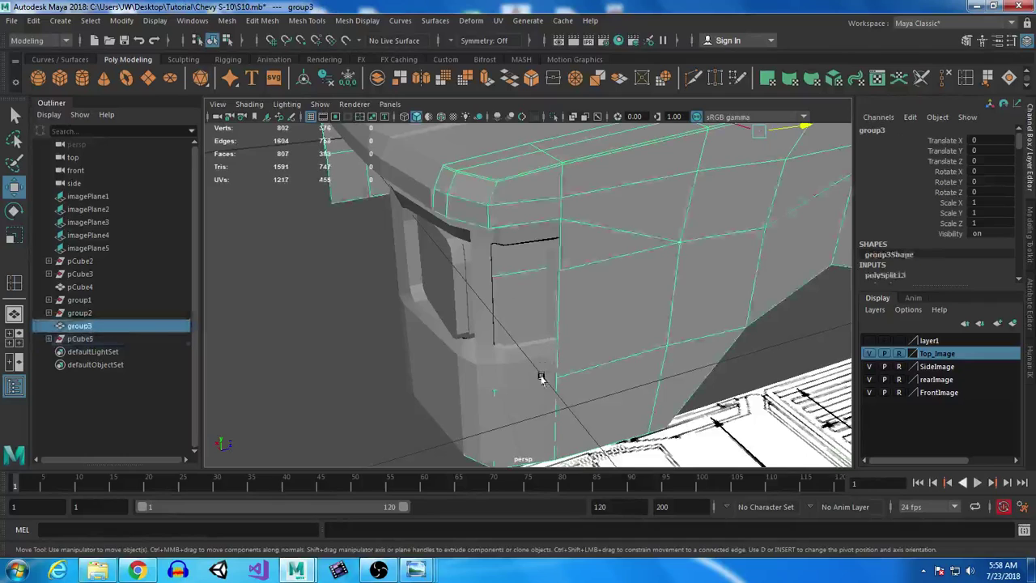
left_click_drag(542, 376, 497, 356, "alt")
scroll(521, 287, "up", 3)
left_click(454, 390)
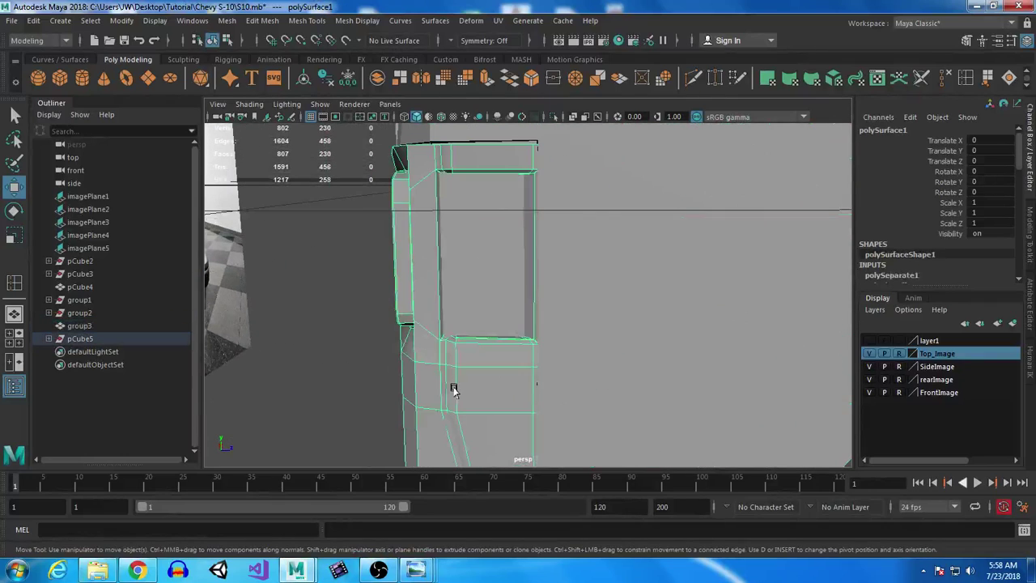
left_click_drag(483, 281, 491, 215, "alt")
right_click(600, 190)
left_click(600, 224)
left_click(531, 334)
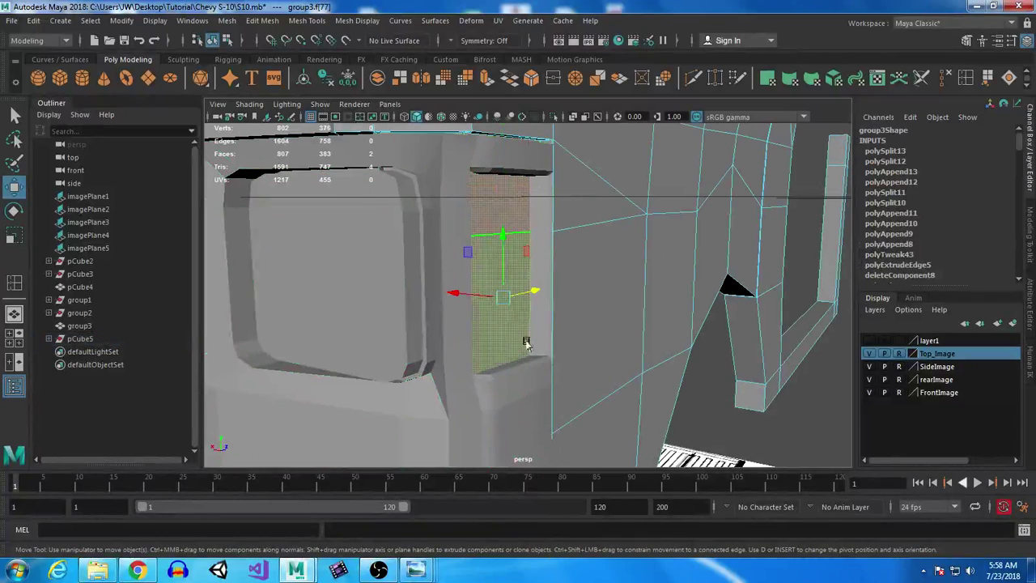
left_click_drag(458, 296, 437, 294)
right_click_drag(615, 197, 673, 172)
Step: Preview the headlight housing with smoothing from several angles, and return it to the unsmoothed display
left_click_drag(673, 182, 415, 349, "alt")
left_click_drag(485, 339, 602, 319, "alt")
middle_click_drag(601, 319, 618, 284, "alt")
right_click_drag(617, 284, 654, 343, "alt")
middle_click_drag(635, 331, 610, 377, "alt")
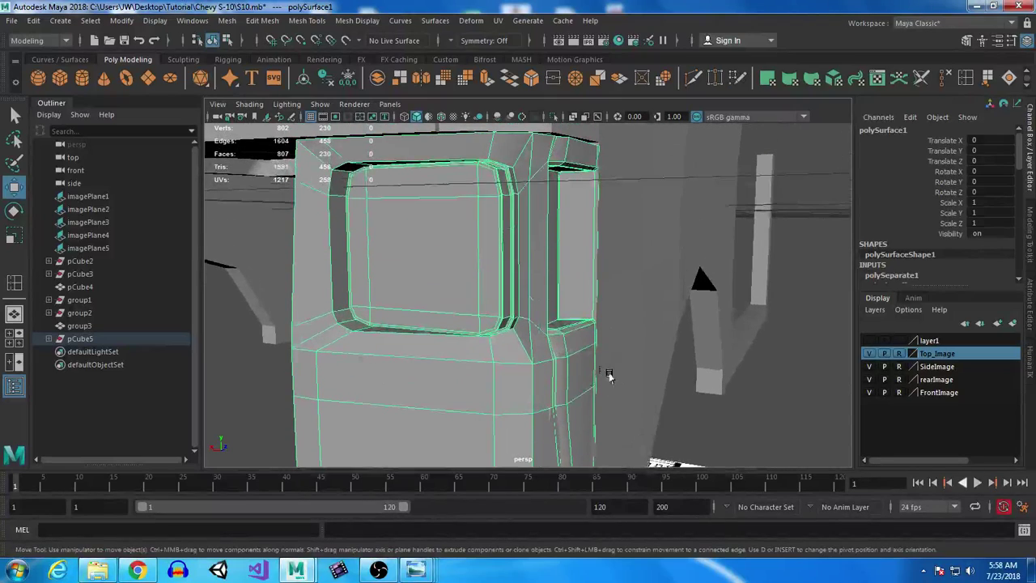
left_click_drag(584, 370, 578, 411, "alt")
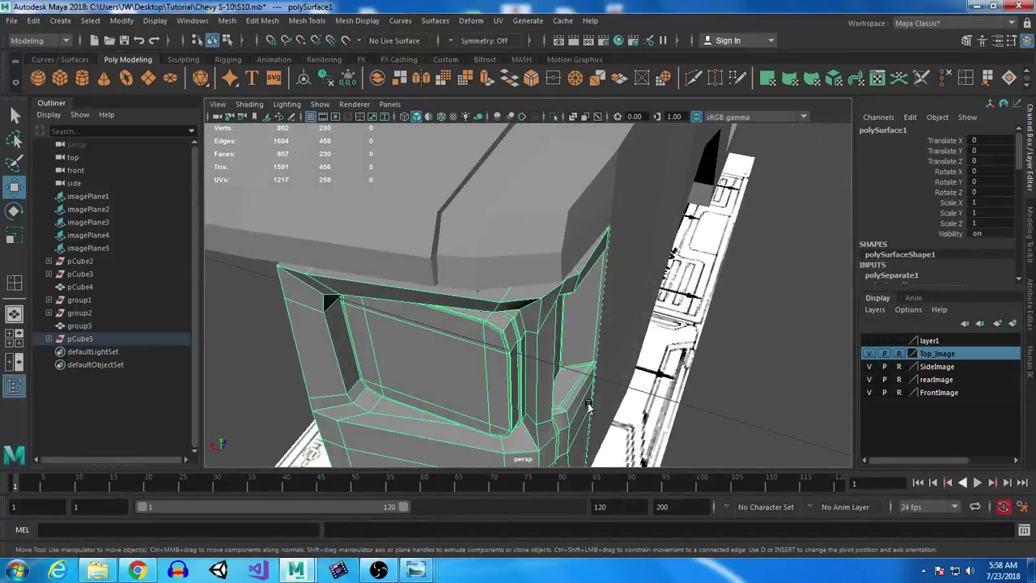
middle_click_drag(589, 411, 592, 383, "alt")
key("3")
left_click(752, 372)
left_click_drag(773, 379, 727, 386, "alt")
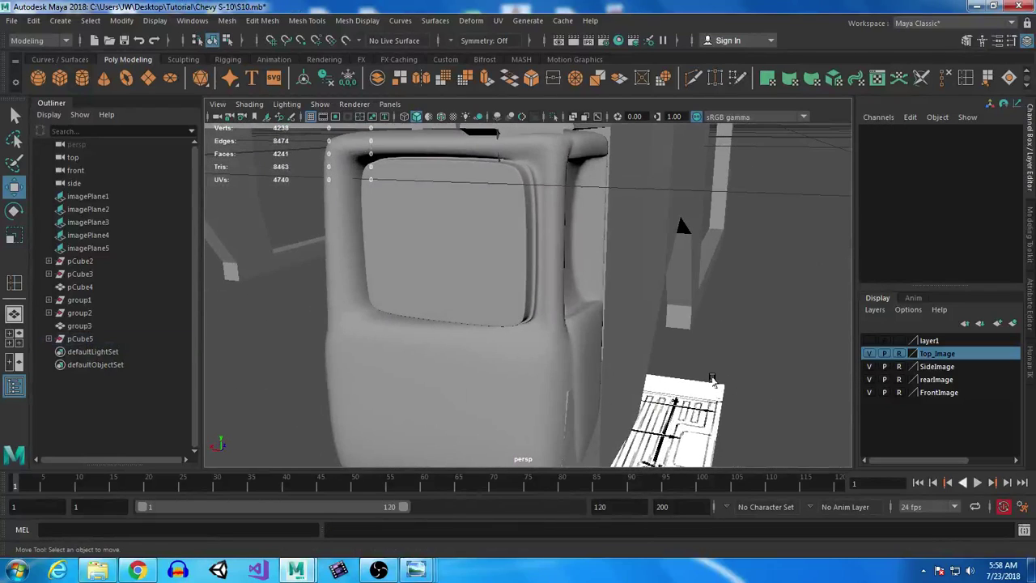
left_click(556, 344)
key("1")
Step: Examine the headlight housing and lens against the reference images in the top and front views
left_click_drag(477, 270, 458, 246, "alt")
right_click_drag(454, 180, 437, 220)
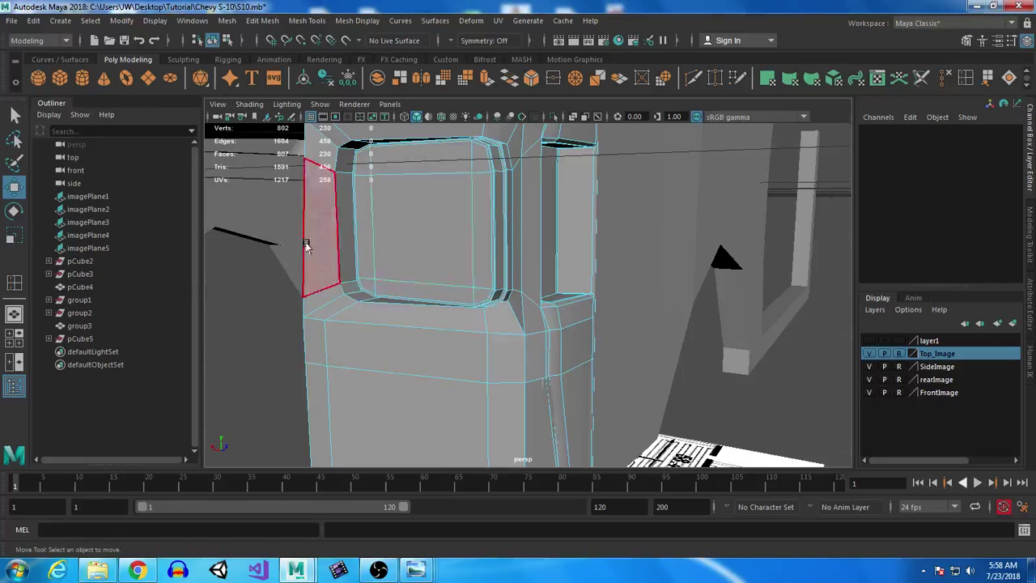
key("space")
key("space")
middle_click_drag(596, 338, 323, 334, "alt")
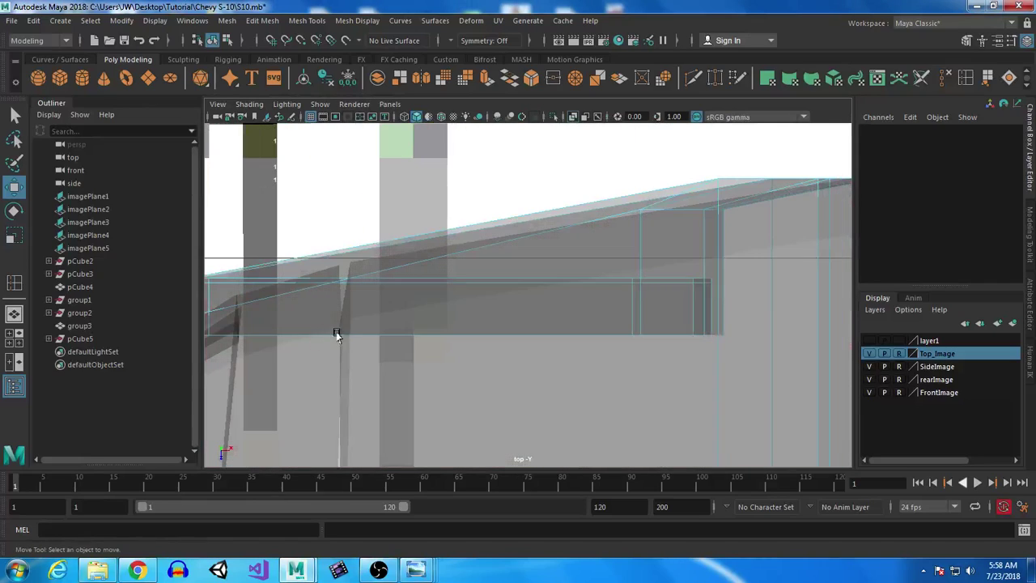
middle_click_drag(521, 327, 679, 332, "alt")
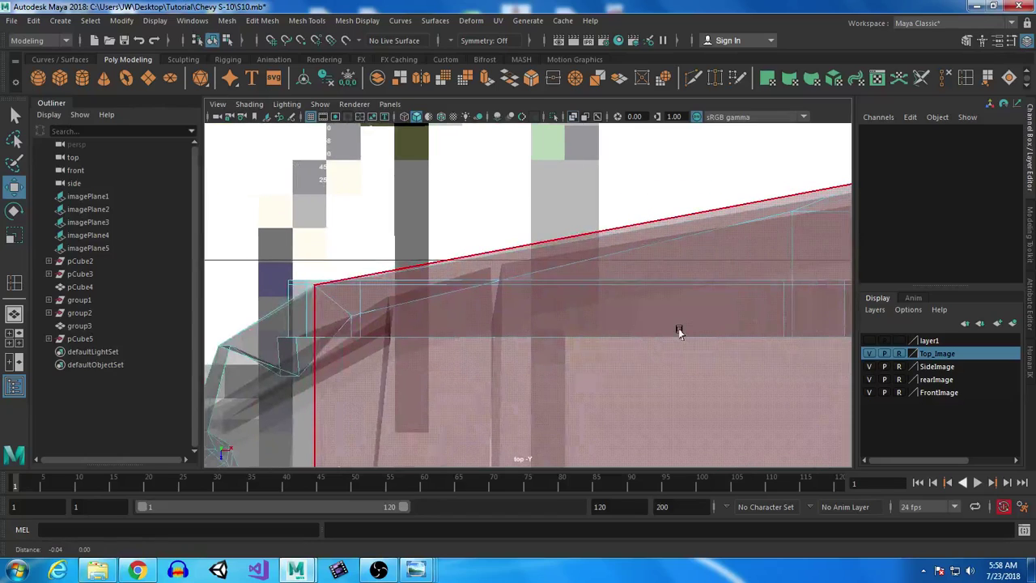
key("space")
key("space")
key("space")
key("space")
middle_click_drag(418, 328, 343, 463, "alt")
right_click_drag(415, 350, 442, 339, "alt")
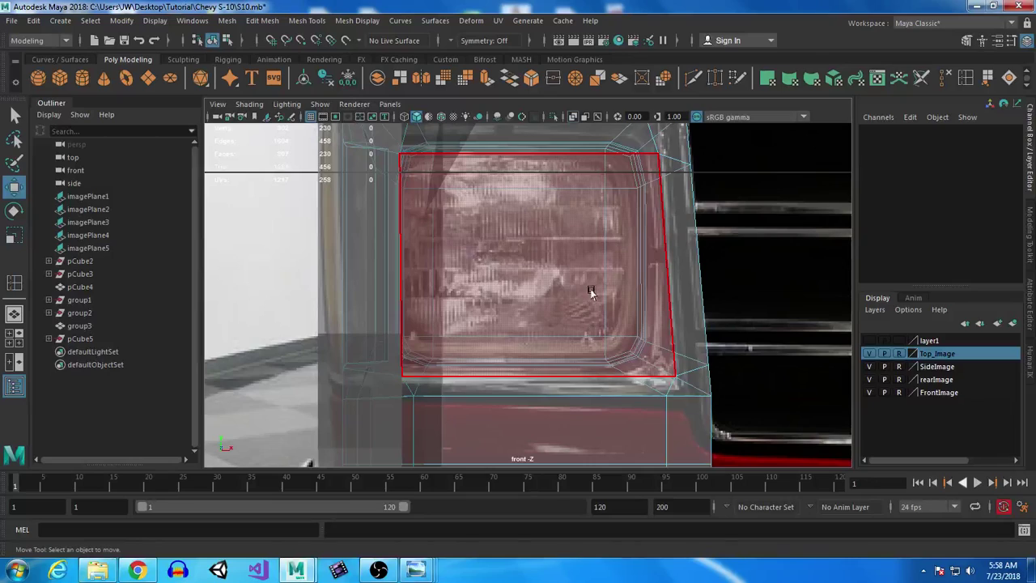
key("space")
key("space")
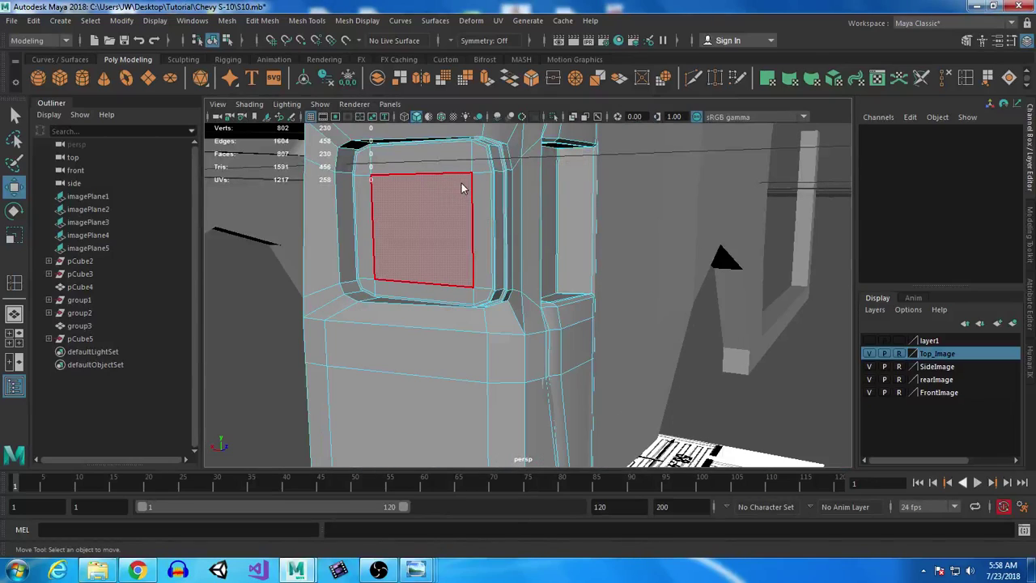
Step: Select the edge loops framing the lens face and deselect their parts on the lower housing in the front view
left_click(474, 159)
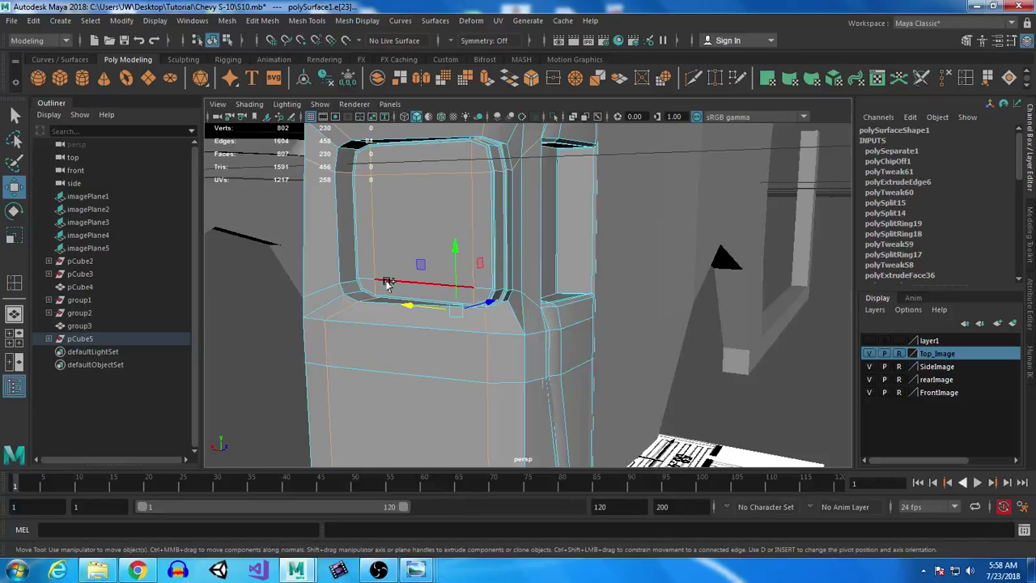
left_click_drag(464, 417, 541, 407, "alt")
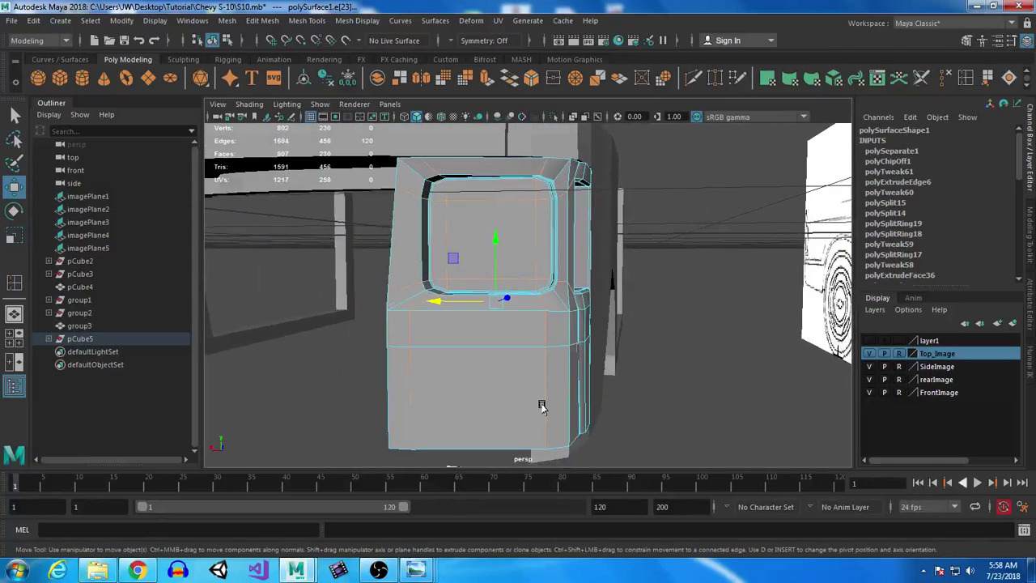
key("space")
key("space")
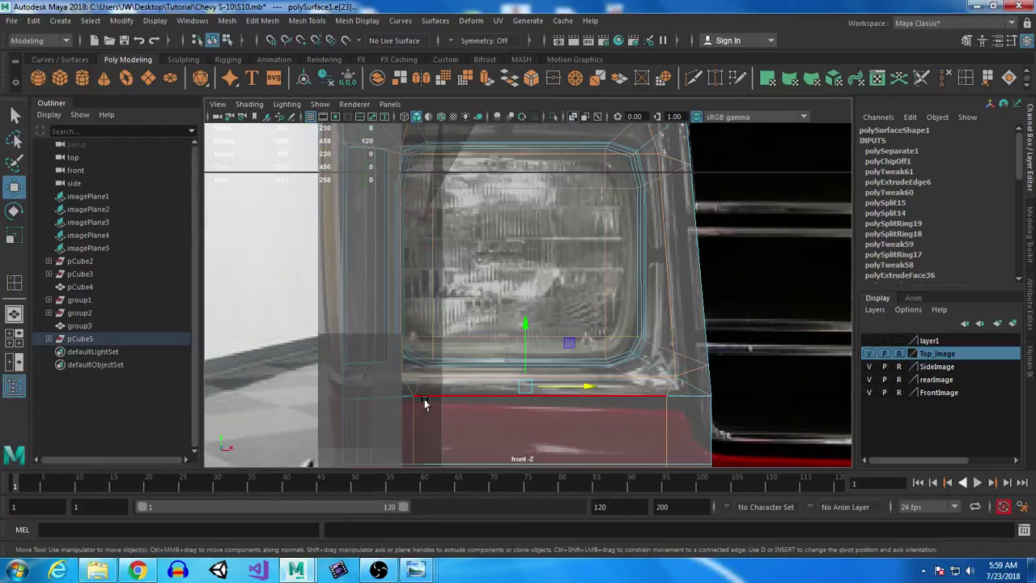
scroll(485, 417, "down", 6)
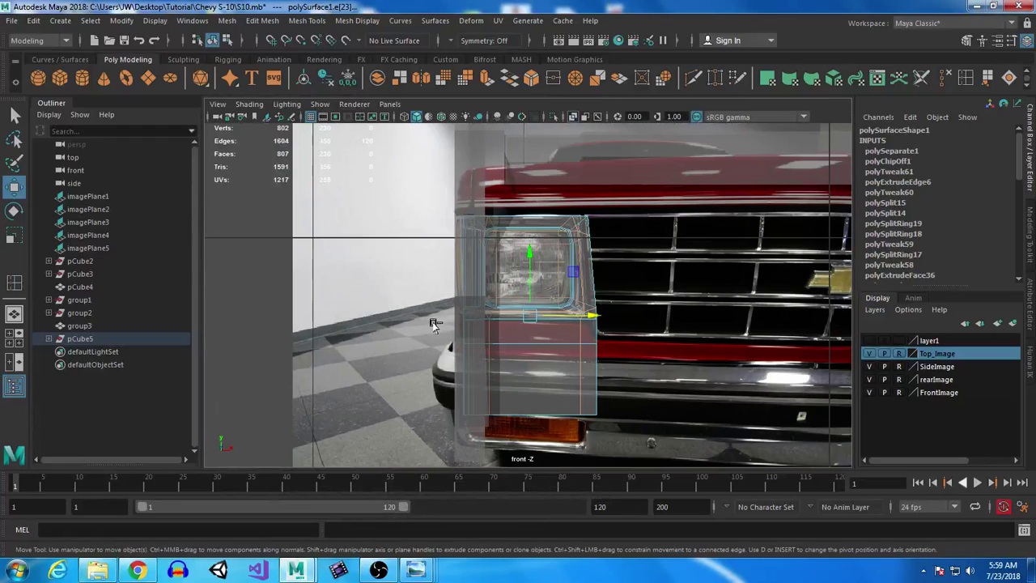
left_click_drag(719, 486, 721, 487, "ctrl")
right_click_drag(589, 287, 774, 529, "alt")
key("ctrl+z")
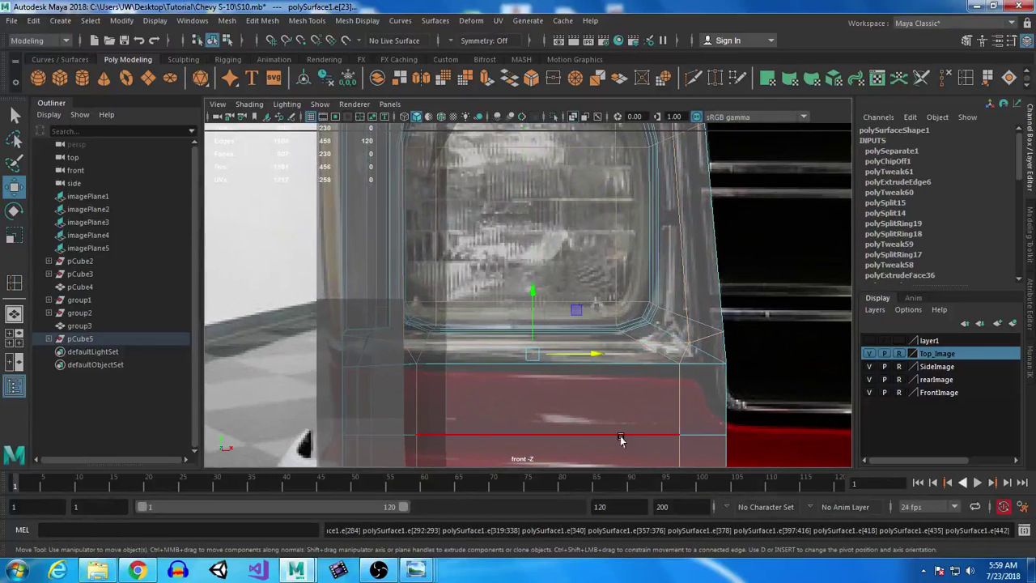
left_click_drag(307, 342, 512, 397)
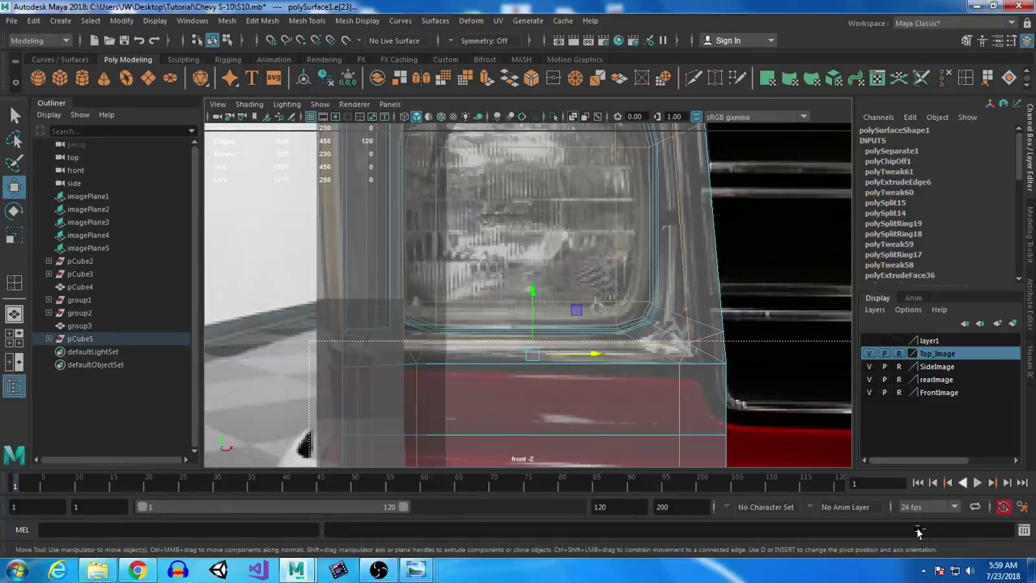
Step: Deselect the loop edges along the housing's top and outer side in the front view
middle_click_drag(694, 356, 700, 482, "alt")
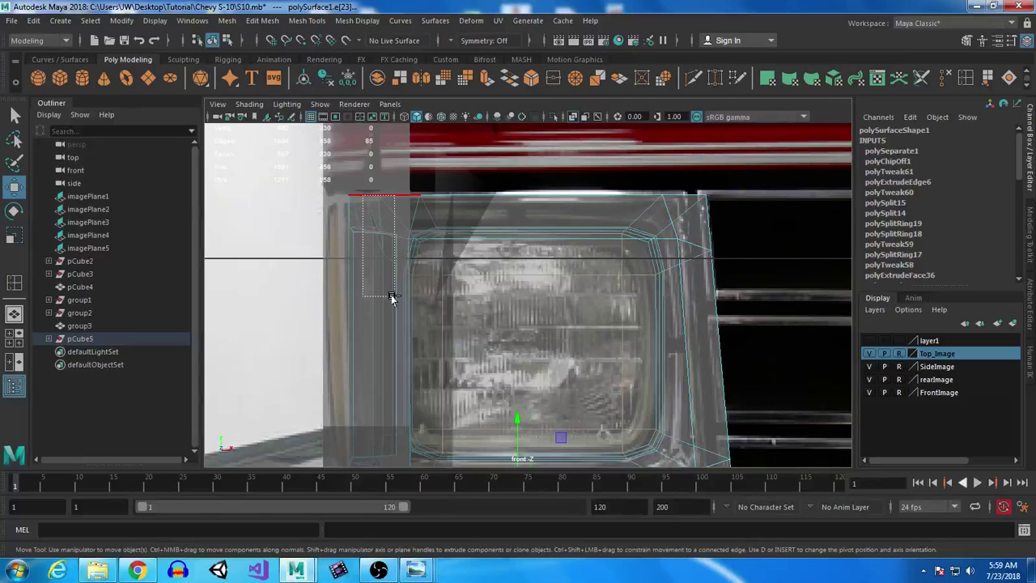
middle_click_drag(469, 362, 460, 170, "alt")
middle_click_drag(597, 358, 548, 160, "alt")
middle_click_drag(685, 204, 723, 546, "alt")
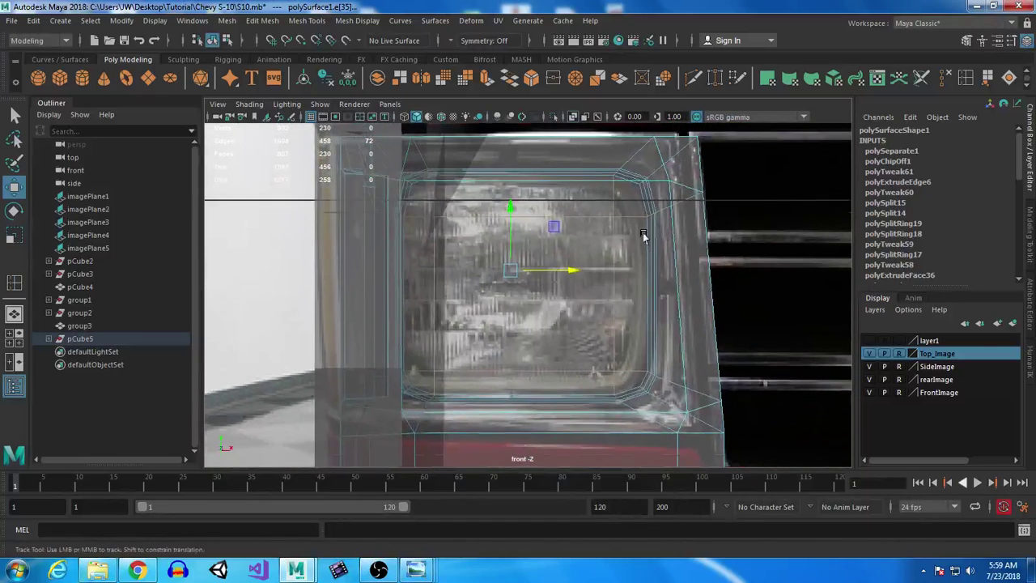
middle_click_drag(645, 235, 667, 384, "alt")
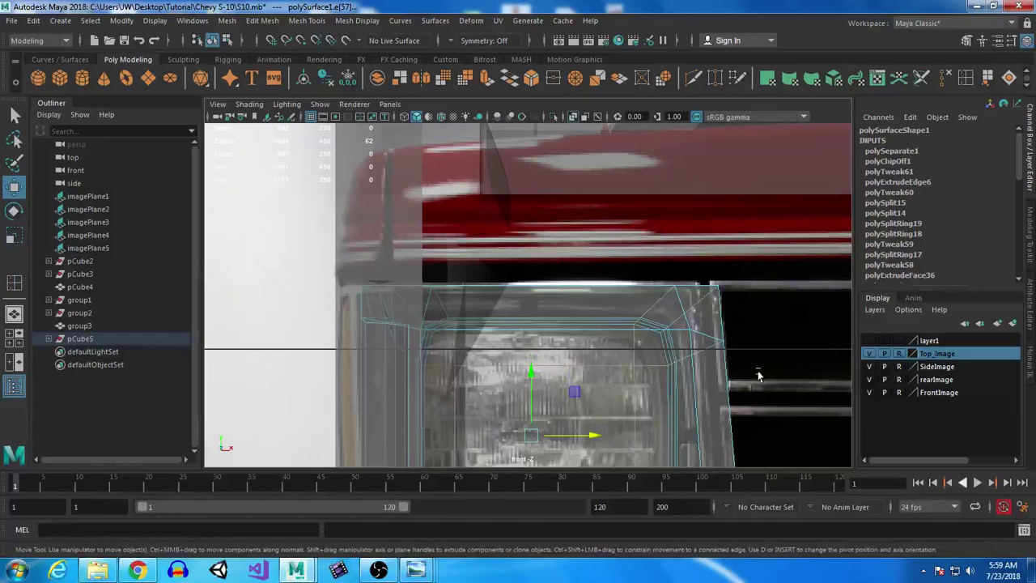
Step: Deselect the remaining stray edges around the lens recess in perspective, keeping the loops across the lens face
scroll(758, 373, "down", 5)
key("space")
key("space")
left_click_drag(755, 261, 660, 285, "alt")
scroll(521, 339, "up", 5)
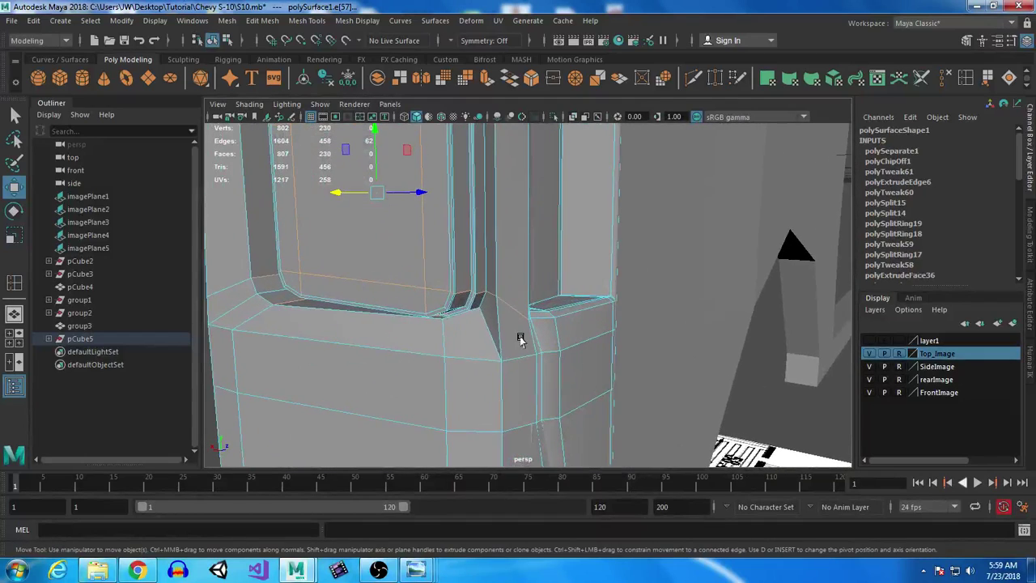
left_click(489, 296)
left_click_drag(489, 296, 390, 374, "alt")
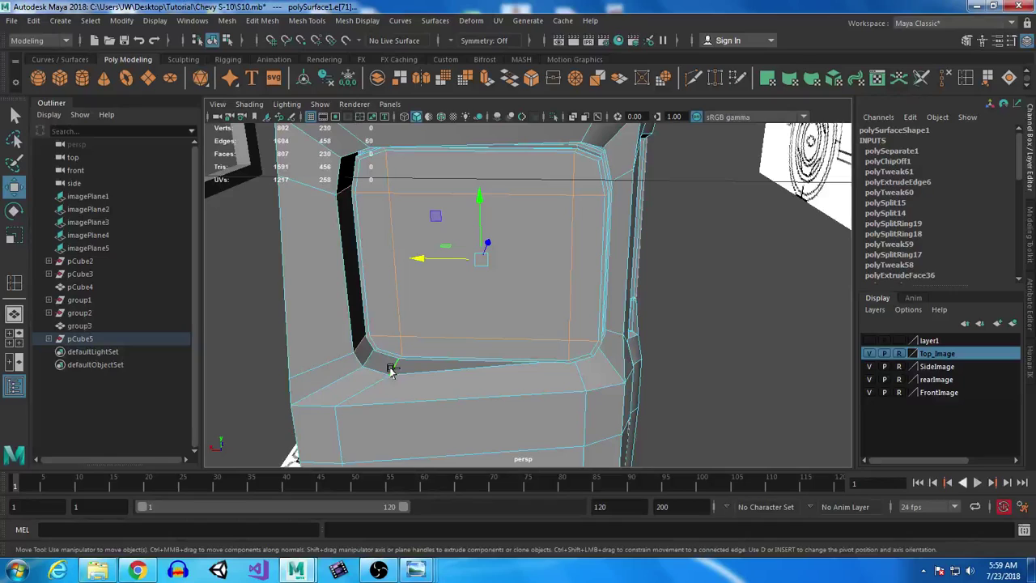
left_click_drag(407, 340, 434, 428, "alt")
left_click_drag(527, 376, 510, 340, "alt")
left_click(510, 340)
left_click_drag(438, 211, 430, 192, "alt")
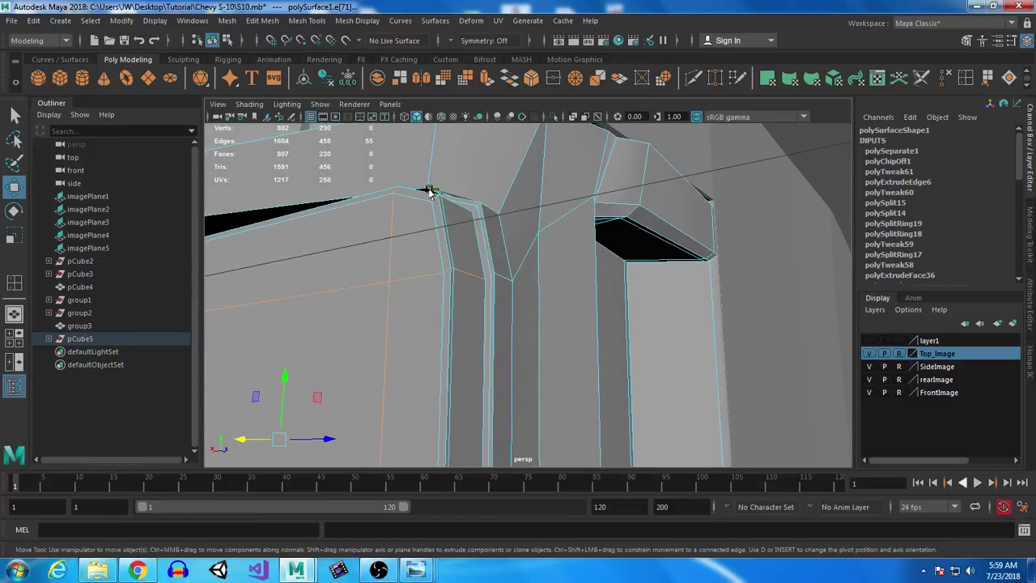
left_click_drag(567, 138, 628, 214, "alt")
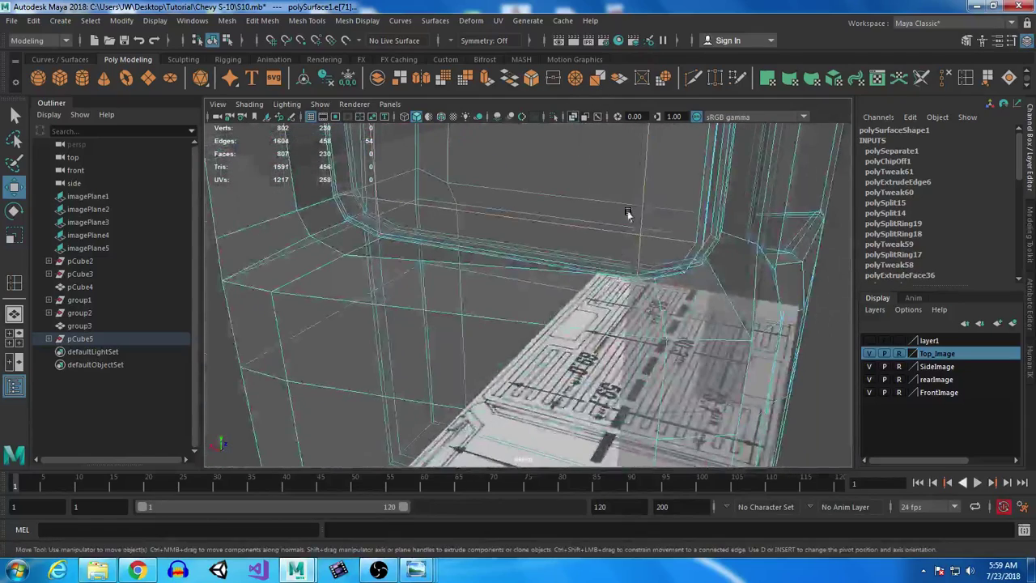
left_click(574, 117)
left_click_drag(585, 267, 595, 225, "alt")
right_click_drag(595, 225, 524, 269, "alt")
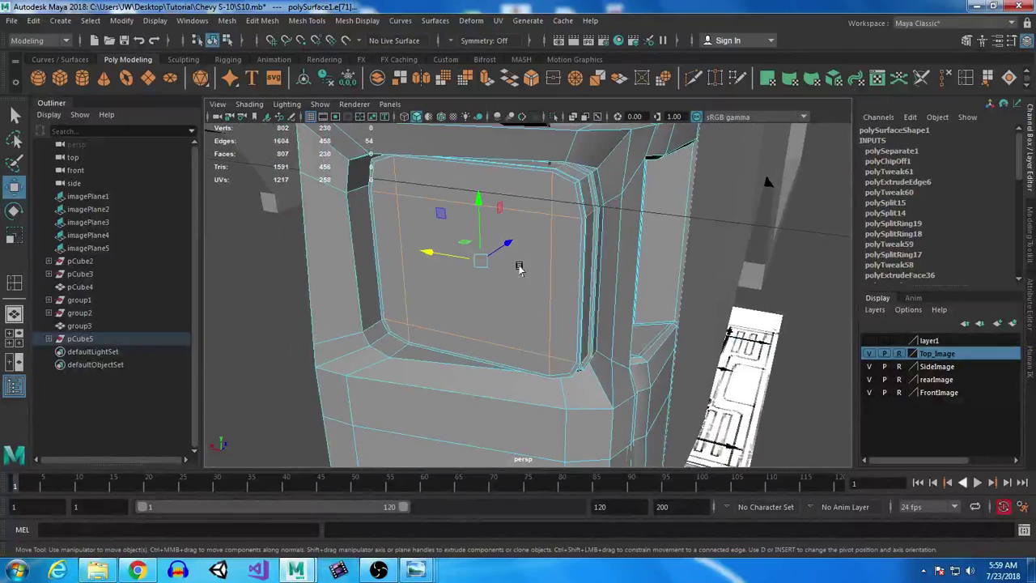
Step: Undo a trial move of the lens edges and add the edge loop at the lens rim's outer corner to the selection
mouse_move(509, 240)
left_mouse_down()
mouse_move(524, 233)
mouse_move(511, 239)
left_mouse_up()
key("ctrl+z")
double_click(583, 179, "shift")
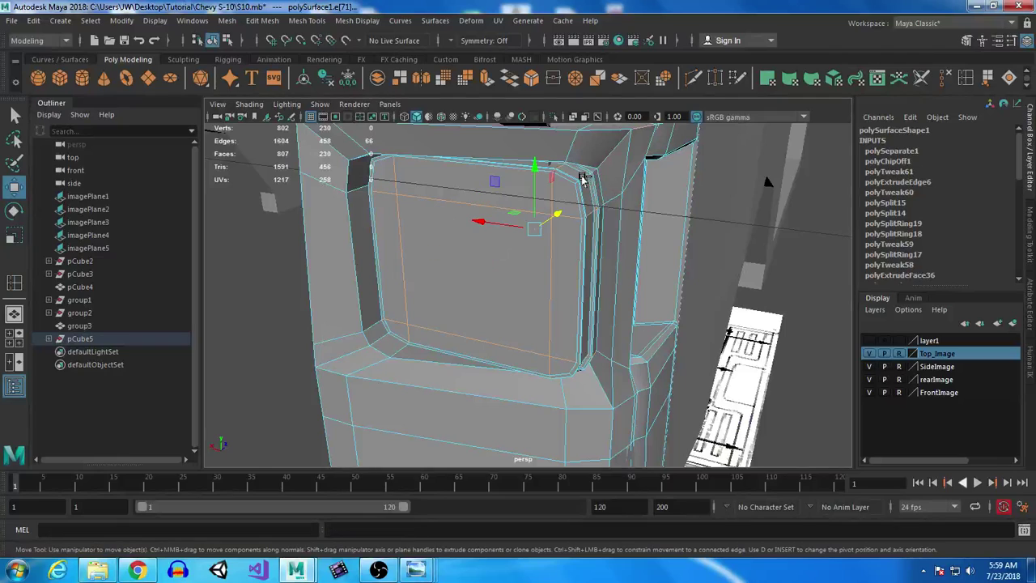
left_click_drag(363, 203, 348, 237, "alt")
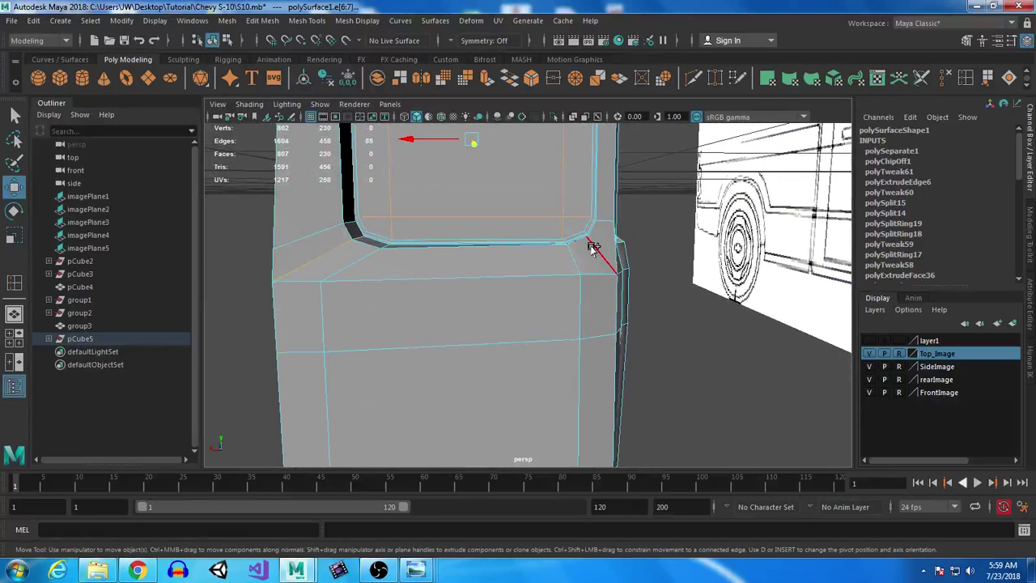
Step: Deselect the unwanted loop edges on the housing's lower part, outer side and upper corners in the front view
key("space")
key("space")
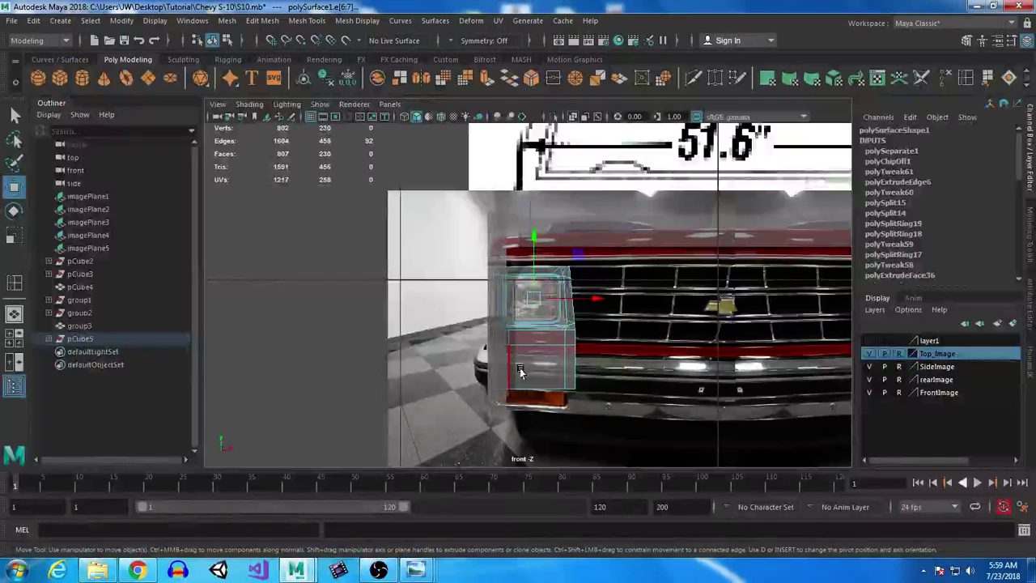
scroll(519, 298, "up", 3)
scroll(519, 298, "up", 8)
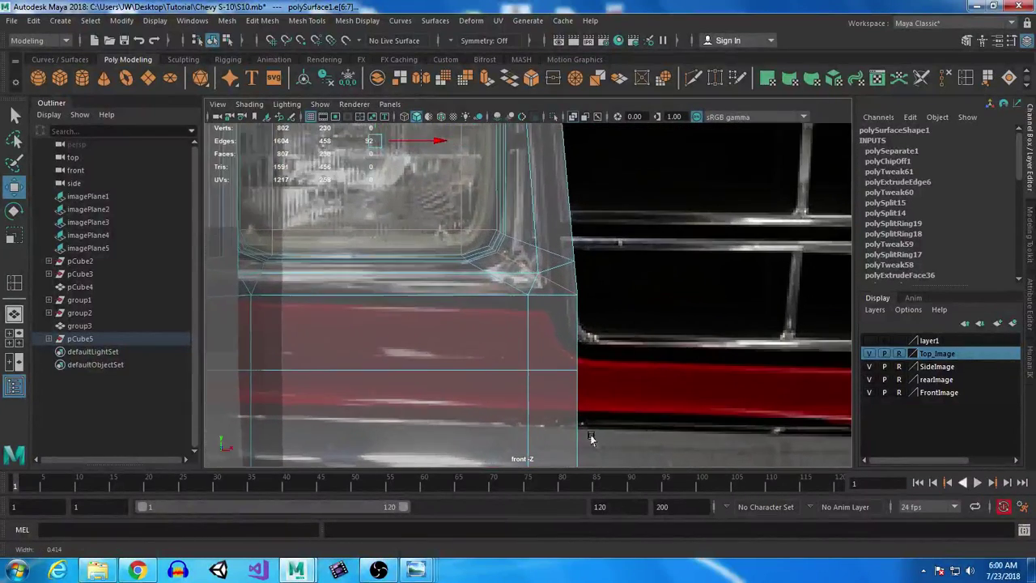
middle_click_drag(380, 344, 672, 339, "alt")
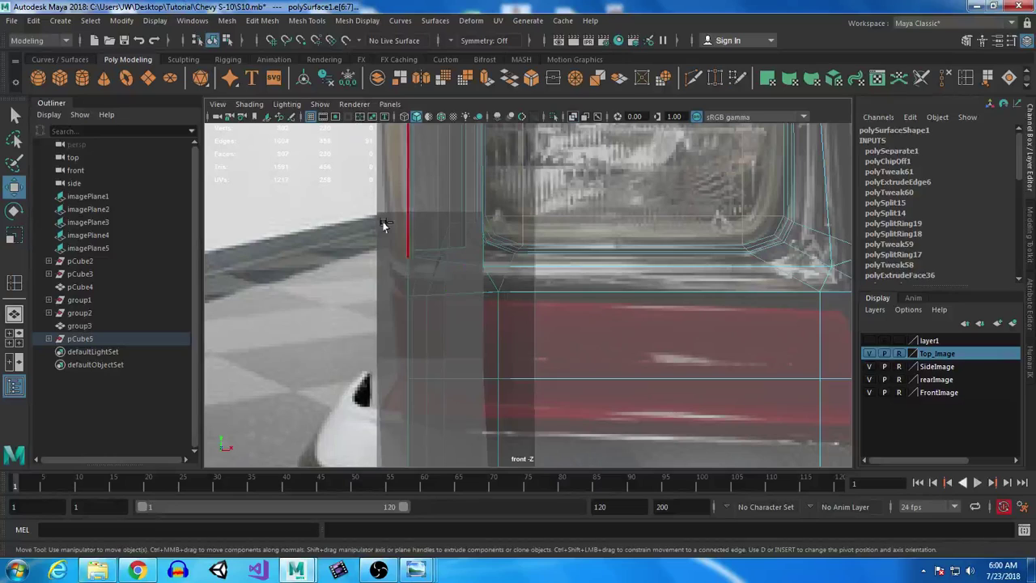
middle_click_drag(506, 253, 520, 498, "alt")
left_click_drag(491, 228, 493, 230, "ctrl")
middle_click_drag(734, 280, 537, 301, "alt")
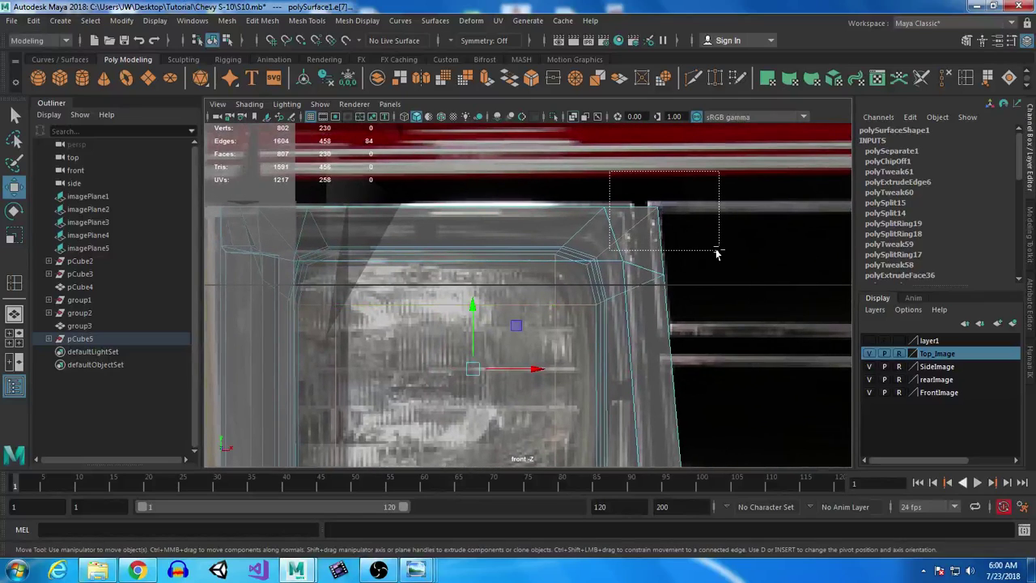
Step: Turn on X-ray display and deselect the stray edges at the lens recess's upper corner in the perspective view
key("space")
key("space")
left_click_drag(647, 250, 412, 273, "alt")
right_click_drag(412, 273, 520, 297, "alt")
middle_click_drag(521, 296, 456, 259, "alt")
mouse_move(456, 259)
left_mouse_down("alt")
mouse_move(471, 246)
mouse_move(493, 324)
mouse_move(528, 290)
mouse_move(505, 323)
mouse_move(527, 347)
mouse_move(516, 345)
mouse_move(496, 296)
mouse_move(397, 297)
mouse_move(412, 359)
mouse_move(448, 387)
mouse_move(422, 369)
left_mouse_up("alt")
left_click(572, 118)
middle_click_drag(423, 369, 406, 352, "alt")
left_click_drag(406, 351, 559, 333, "alt")
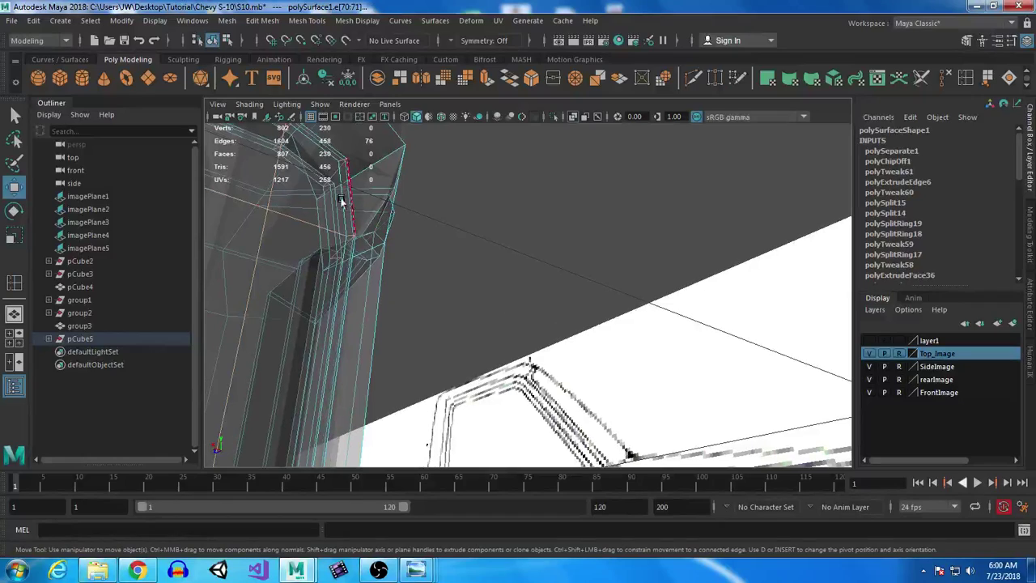
Step: Deselect the stray edges around the recess's lower corner in perspective and turn off X-ray display
middle_click_drag(412, 342, 428, 273, "alt")
left_click_drag(428, 273, 458, 365, "alt")
mouse_move(458, 365)
middle_mouse_down("alt")
mouse_move(468, 334)
mouse_move(470, 352)
middle_mouse_up("alt")
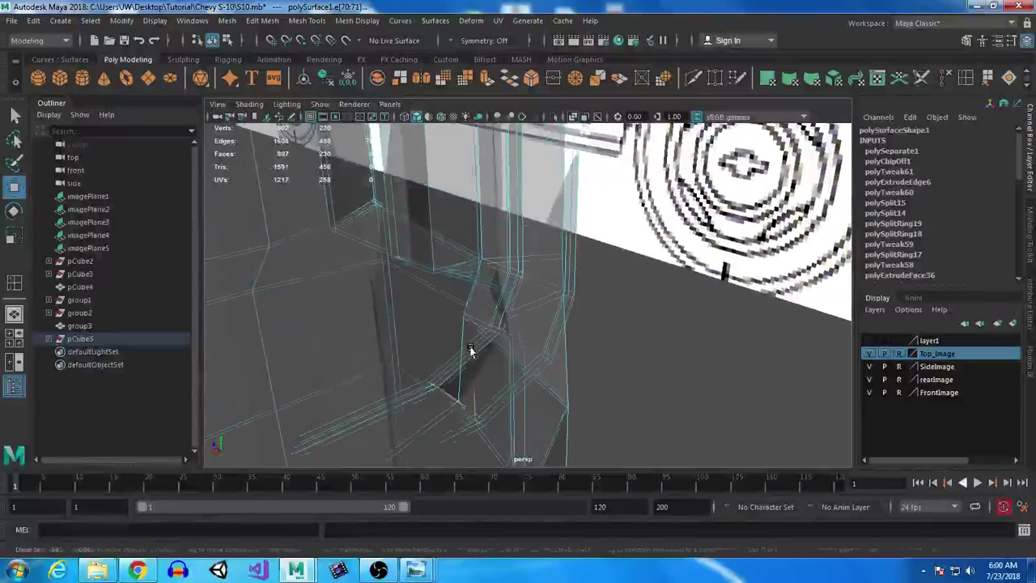
left_click(528, 358, "ctrl")
left_click_drag(615, 368, 466, 304, "alt")
middle_click_drag(464, 304, 504, 349, "alt")
left_click_drag(504, 349, 507, 318, "alt")
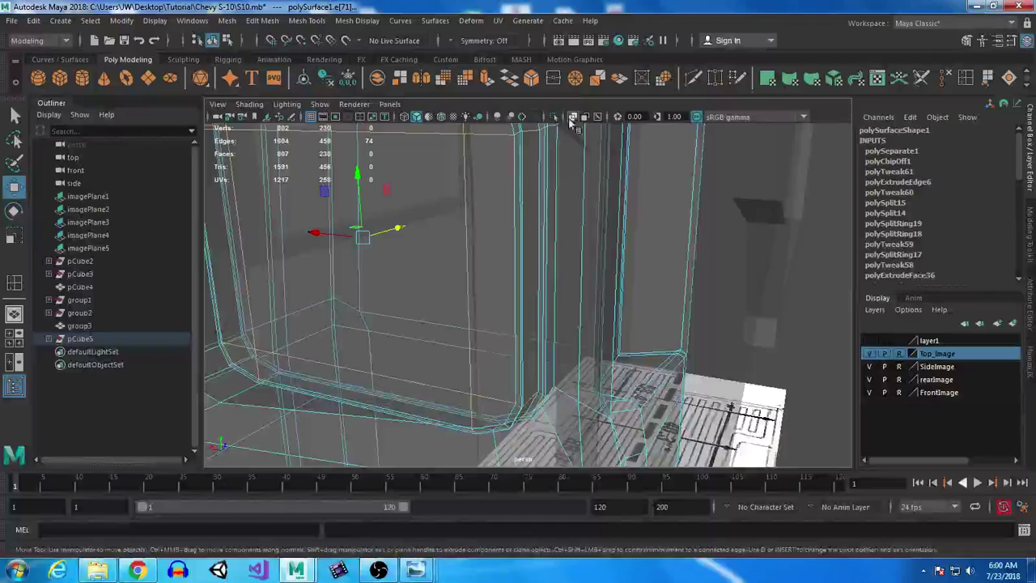
left_click(574, 117)
Step: Try to push the selected lens face edges back into the housing
scroll(508, 328, "down", 5)
left_click_drag(471, 256, 496, 247)
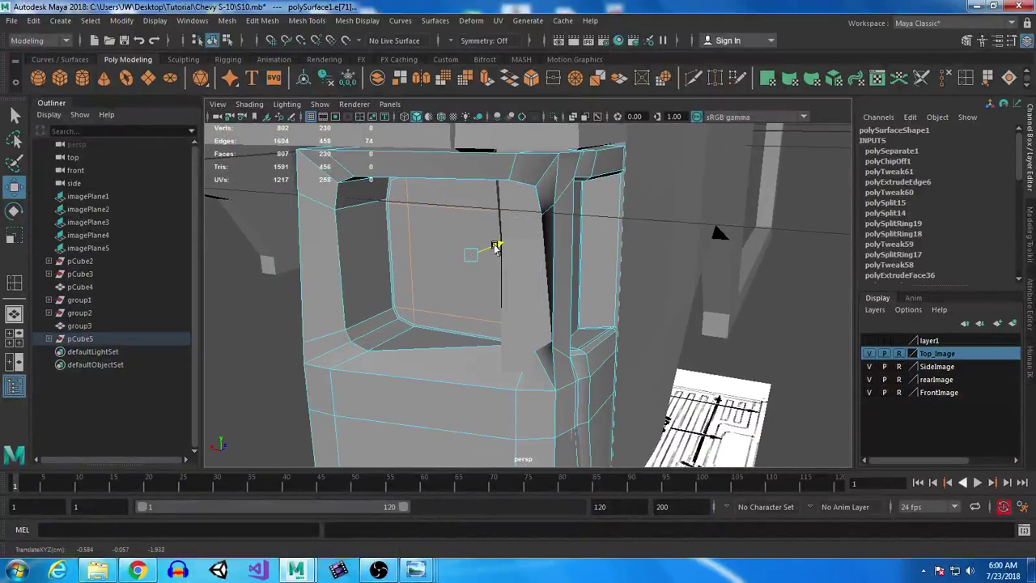
left_click_drag(481, 302, 567, 321, "alt")
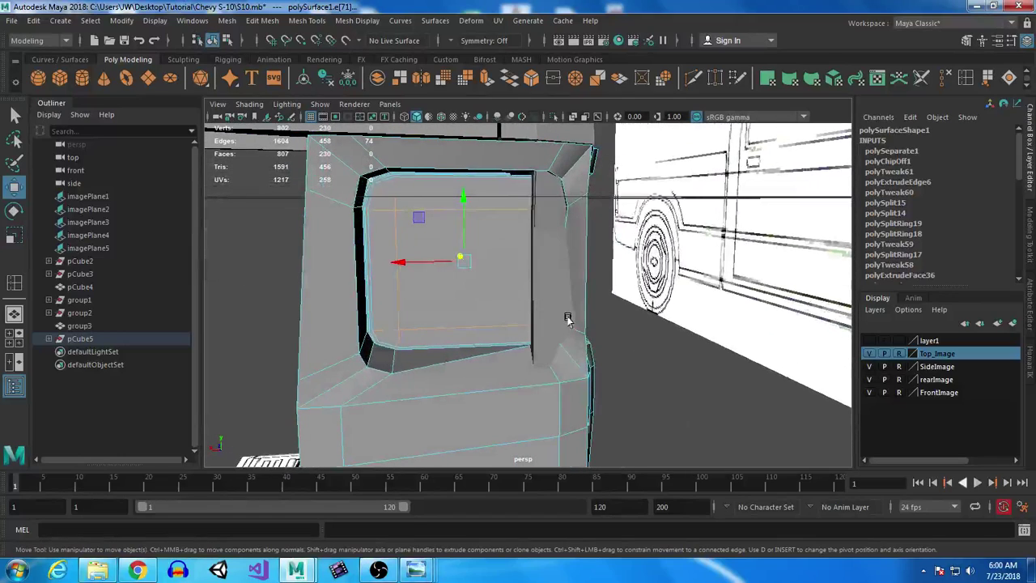
key("ctrl+z")
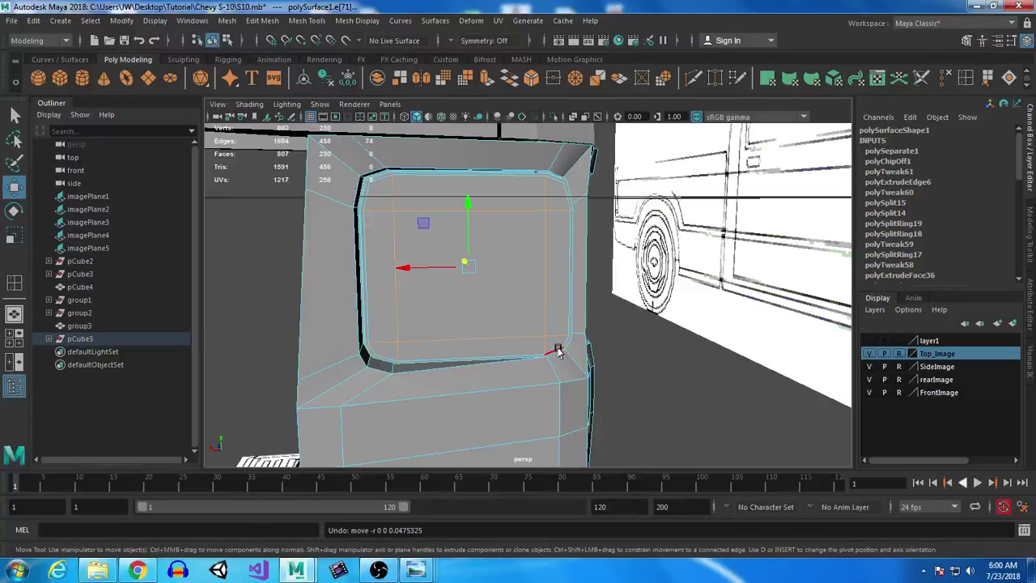
Step: Deselect the extra edges at the recess's lower outer corner, using trial moves of the lens to find them
left_click_drag(591, 348, 540, 260, "alt")
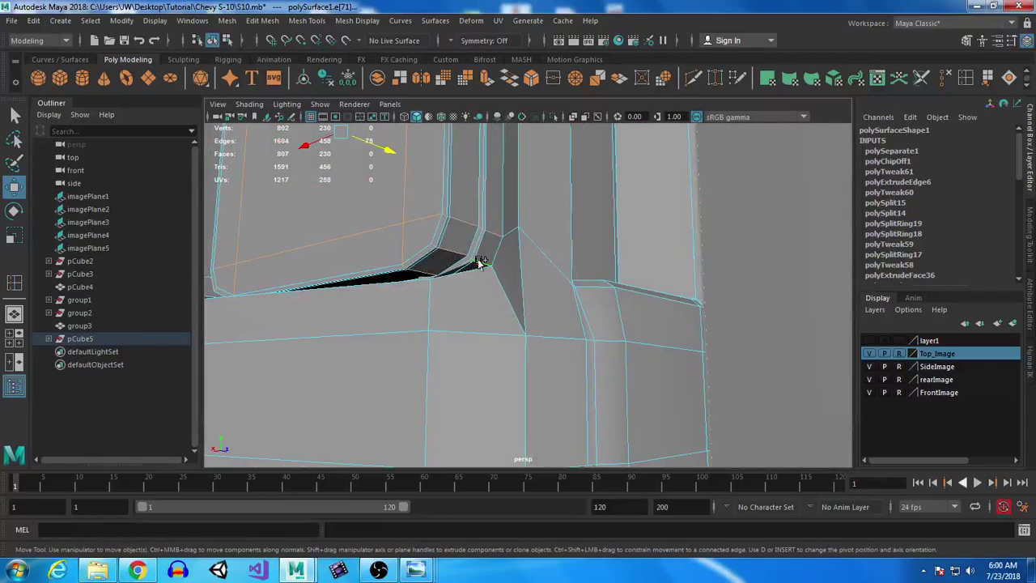
left_click_drag(400, 154, 283, 132)
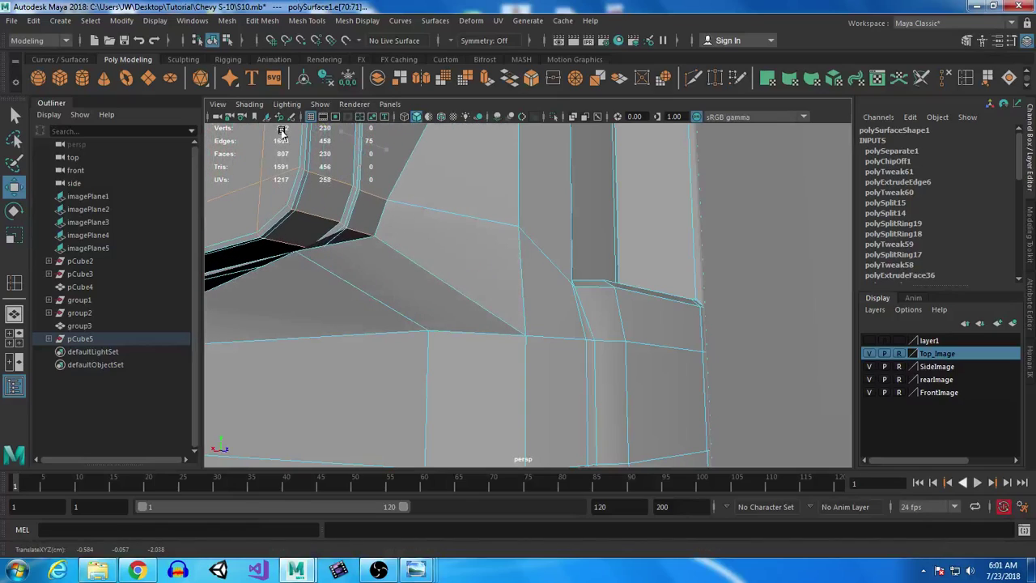
left_click_drag(368, 267, 448, 310, "alt")
right_click_drag(448, 310, 455, 364, "alt")
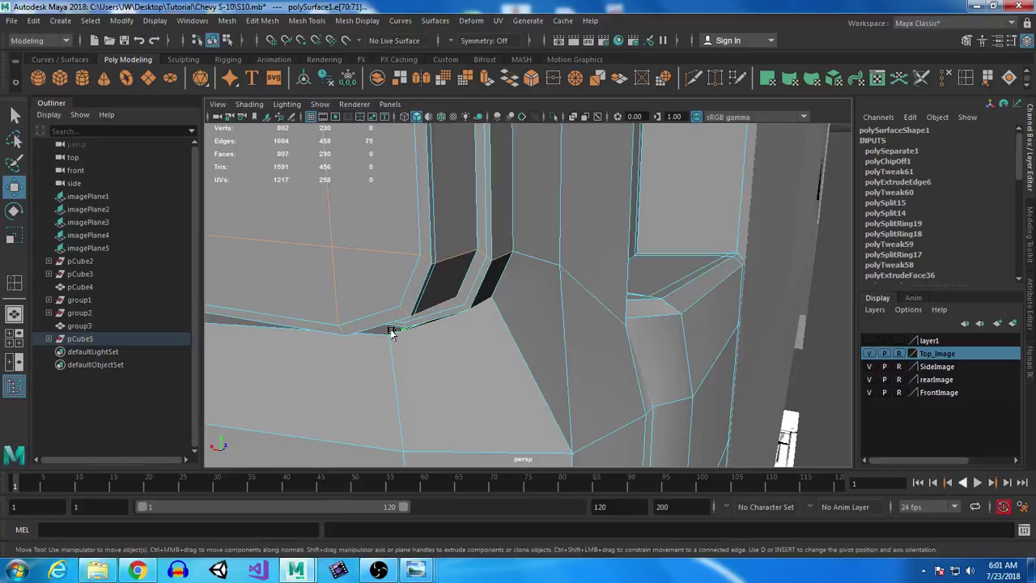
right_click_drag(469, 403, 446, 362, "alt")
left_click_drag(446, 362, 450, 311, "alt")
left_click_drag(456, 204, 338, 177)
key("ctrl+z")
Step: Push the selected lens face edges back deeper into the headlight housing
right_click_drag(386, 230, 464, 274, "alt")
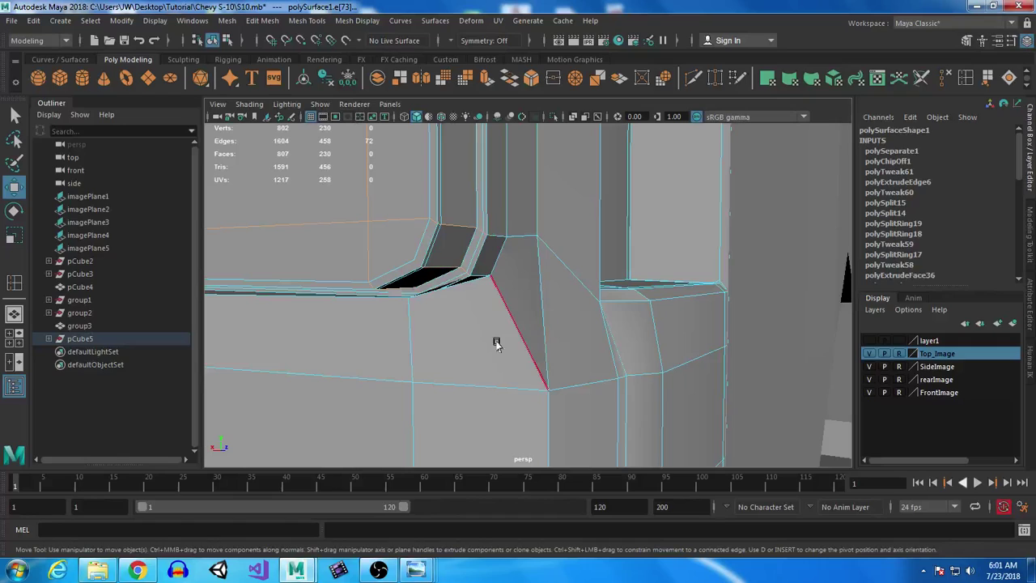
left_click_drag(521, 326, 527, 417, "alt")
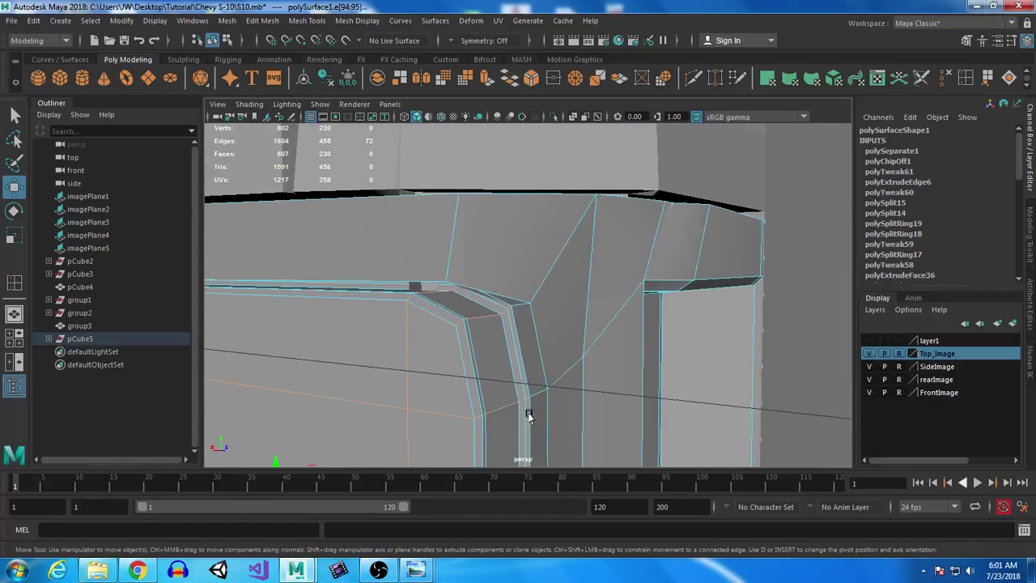
right_click_drag(528, 414, 510, 361, "alt")
left_click_drag(510, 361, 481, 298, "alt")
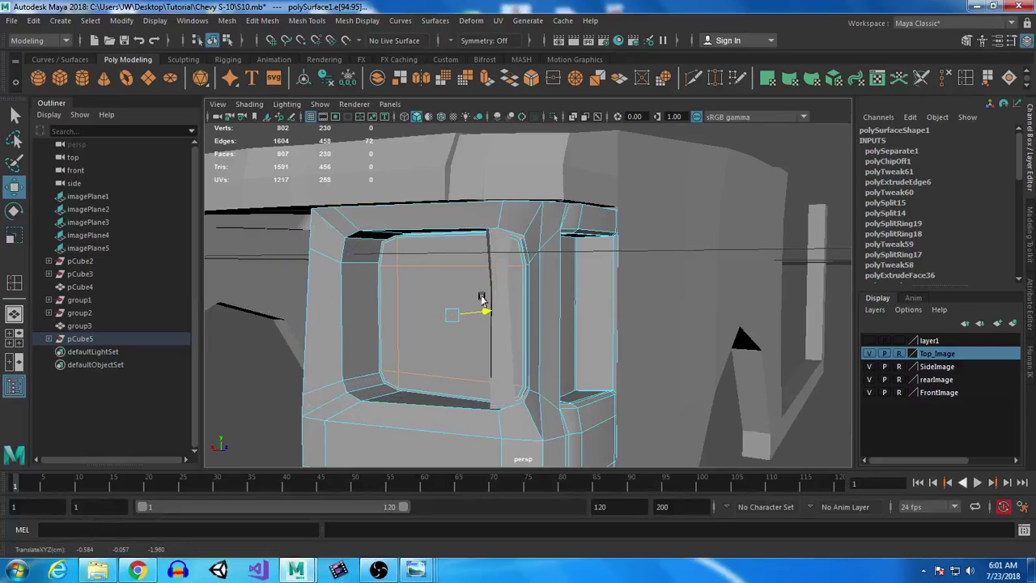
left_click_drag(455, 338, 485, 337, "alt")
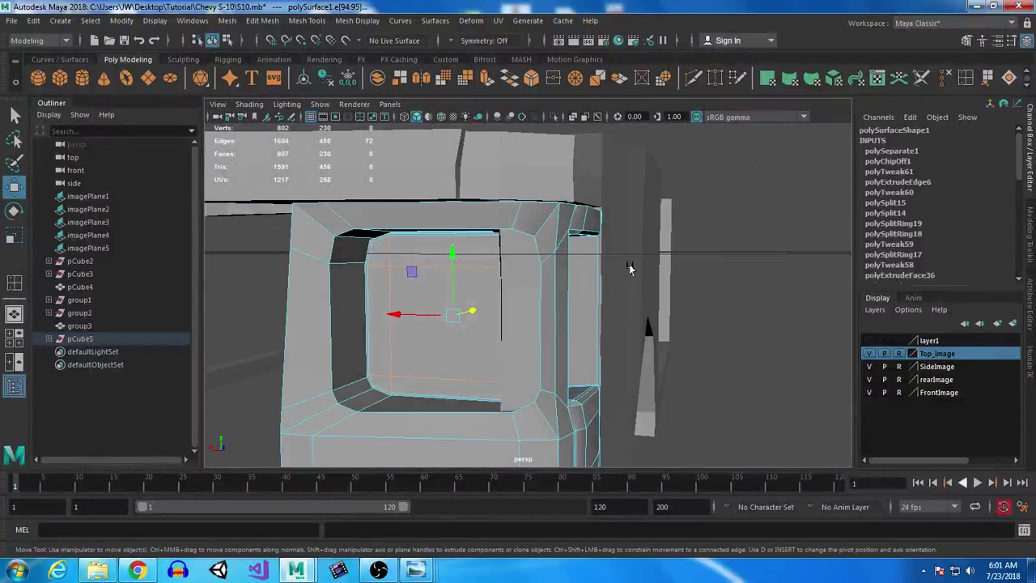
Step: Select the fender faces that cut through the headlight opening and move them back out of it
left_click(628, 264)
right_click_drag(637, 244, 640, 234)
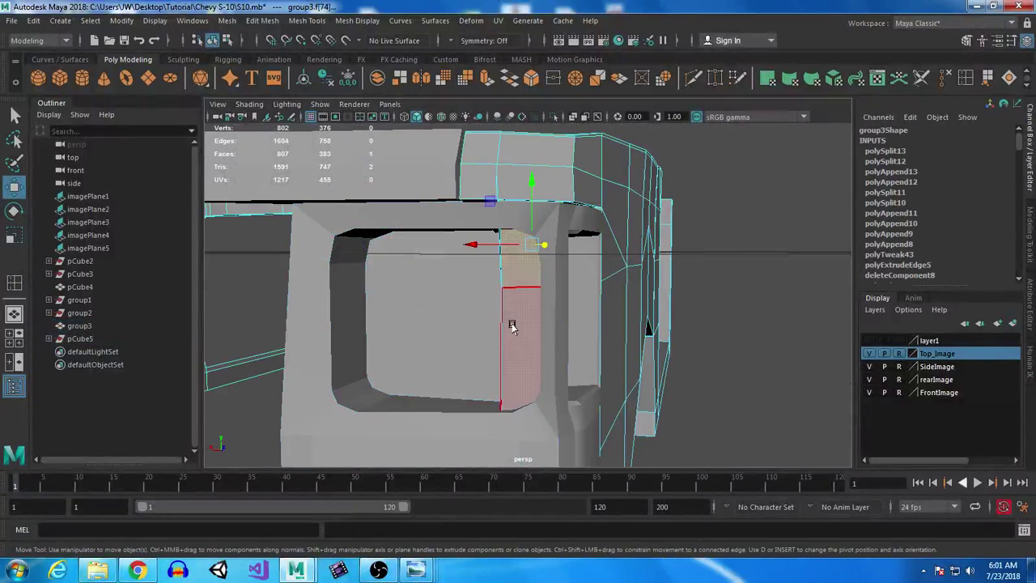
left_click_drag(501, 375, 557, 274, "alt")
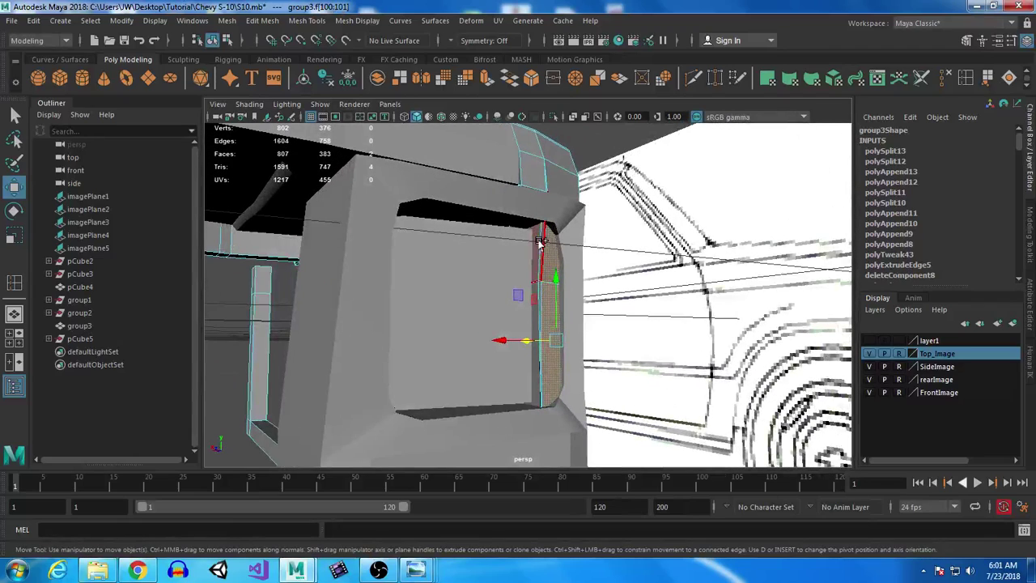
mouse_move(568, 333)
left_mouse_down("alt")
mouse_move(488, 373)
mouse_move(567, 314)
left_mouse_up("alt")
middle_click_drag(576, 315, 597, 302)
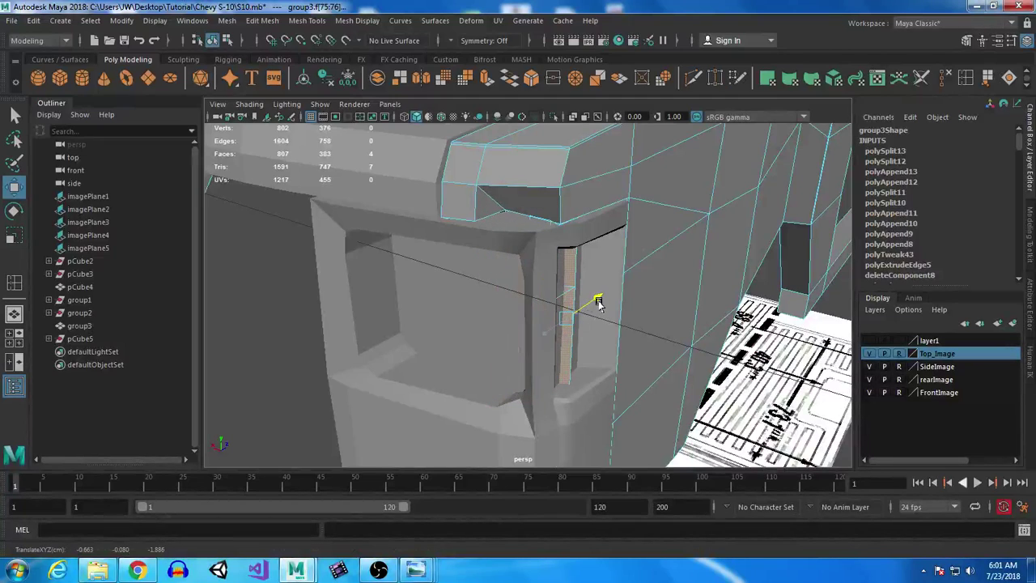
key("ctrl+z")
left_click_drag(481, 301, 506, 262, "alt")
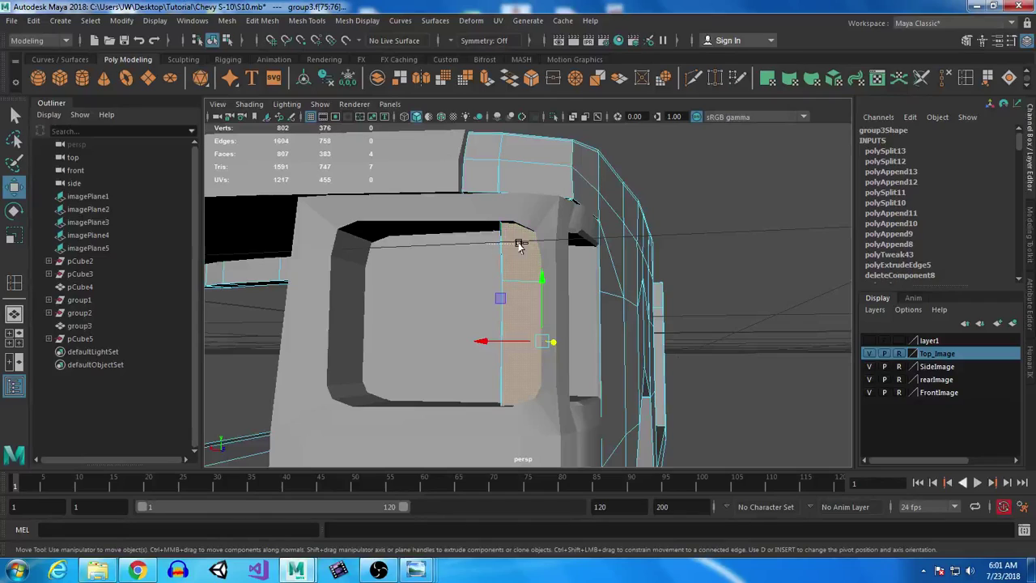
left_click_drag(583, 305, 546, 324, "alt")
left_click_drag(568, 368, 598, 359)
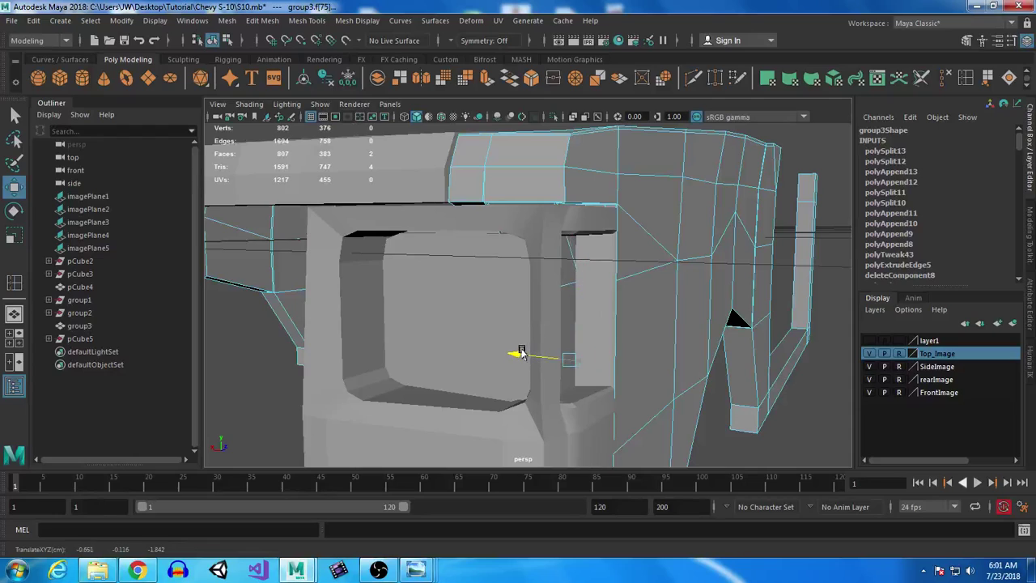
Step: Shift the fender edge behind the side marker opening sideways and return to object selection with nothing selected
left_click_drag(531, 380, 497, 340, "alt")
right_click_drag(615, 287, 602, 208)
left_click(562, 250)
left_click_drag(531, 276, 515, 274)
left_click_drag(464, 325, 694, 197, "alt")
right_click_drag(693, 197, 763, 177)
left_click(794, 384)
Step: Select the headlight housing and display it with smooth mesh preview
left_click_drag(795, 384, 351, 273, "alt")
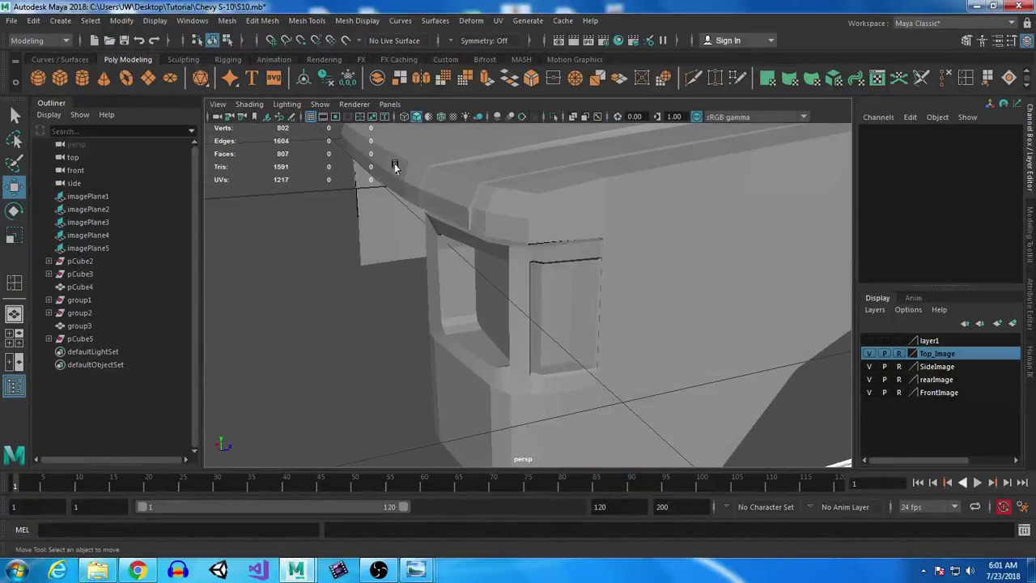
left_click_drag(533, 329, 555, 359, "alt")
left_click(667, 223)
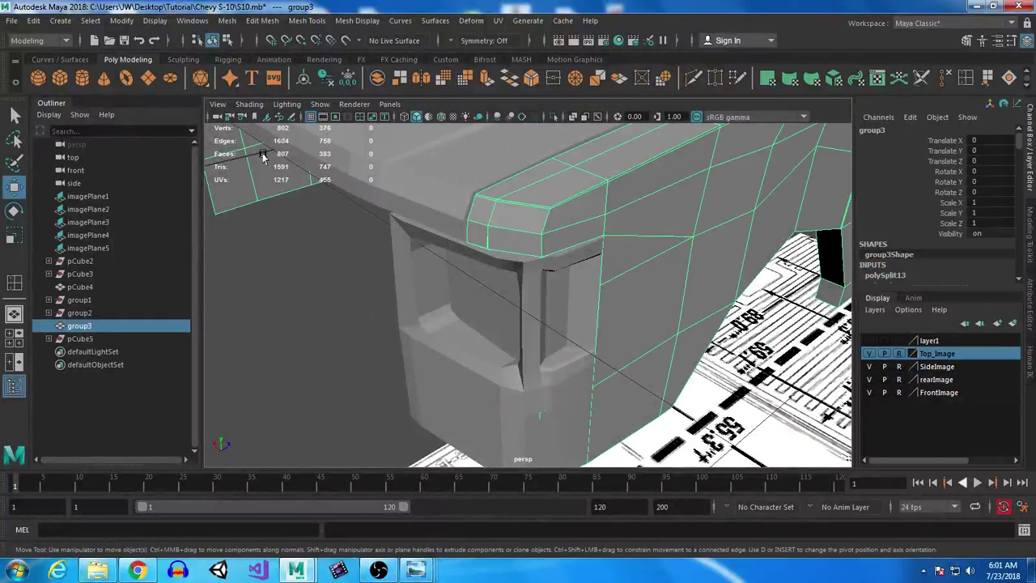
mouse_move(519, 300)
left_mouse_down("alt")
mouse_move(574, 335)
mouse_move(624, 303)
mouse_move(678, 359)
mouse_move(620, 284)
mouse_move(648, 358)
mouse_move(681, 361)
mouse_move(648, 348)
mouse_move(595, 354)
mouse_move(519, 310)
left_mouse_up("alt")
left_click(517, 311)
key("3")
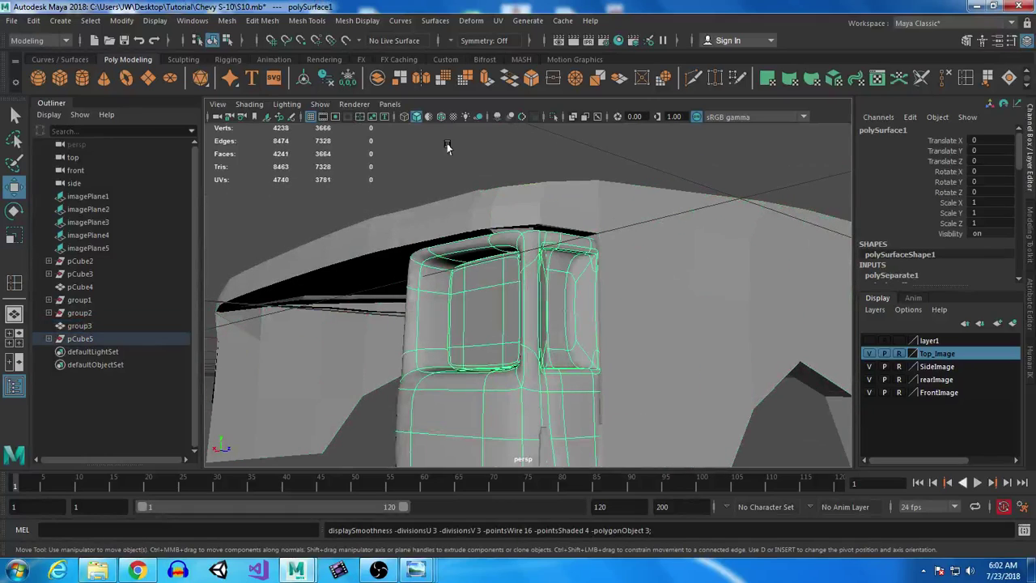
left_click(446, 148)
Step: Select the edge loop along the lens face's border and scale it inward uniformly to about 0.78
left_click_drag(398, 250, 495, 265, "alt")
left_click(502, 273)
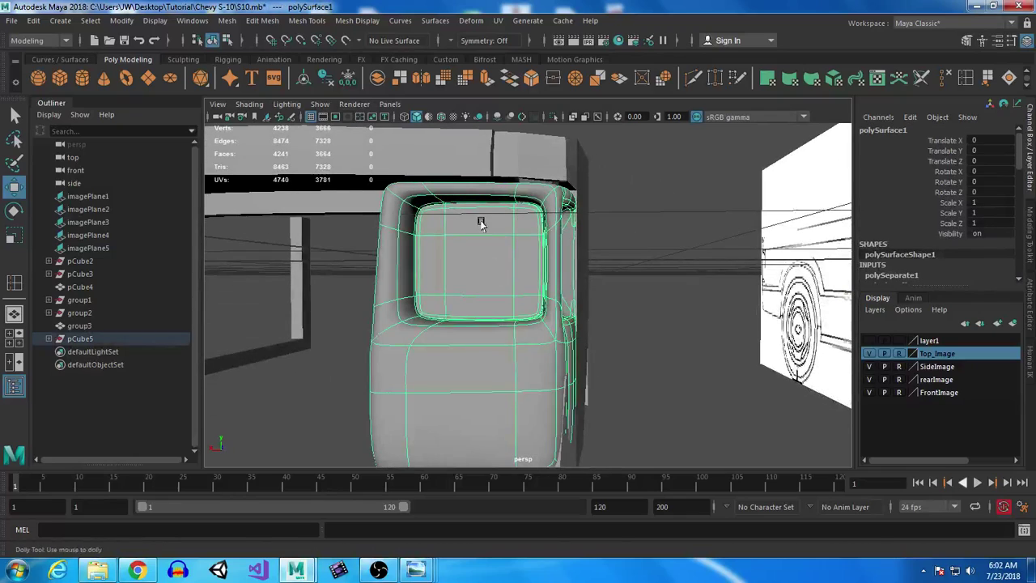
scroll(480, 218, "up", 4)
right_click_drag(511, 214, 522, 185)
double_click(551, 195)
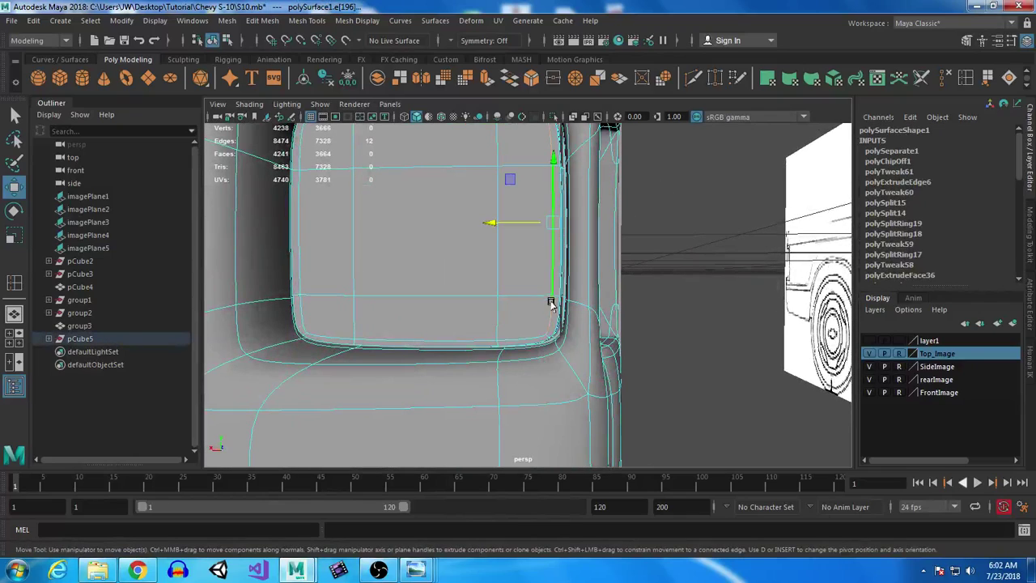
left_click_drag(551, 303, 380, 209, "alt")
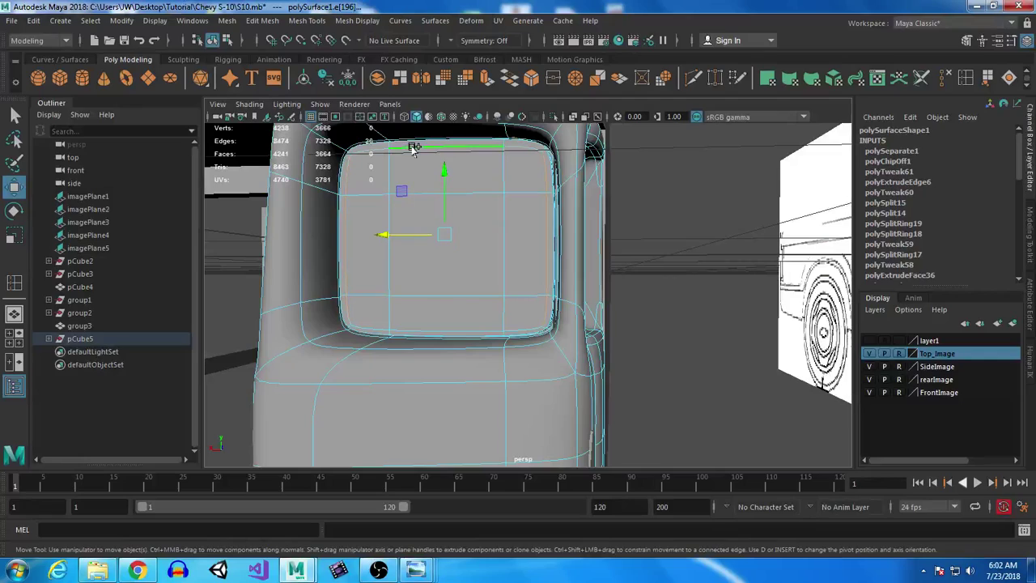
key("r")
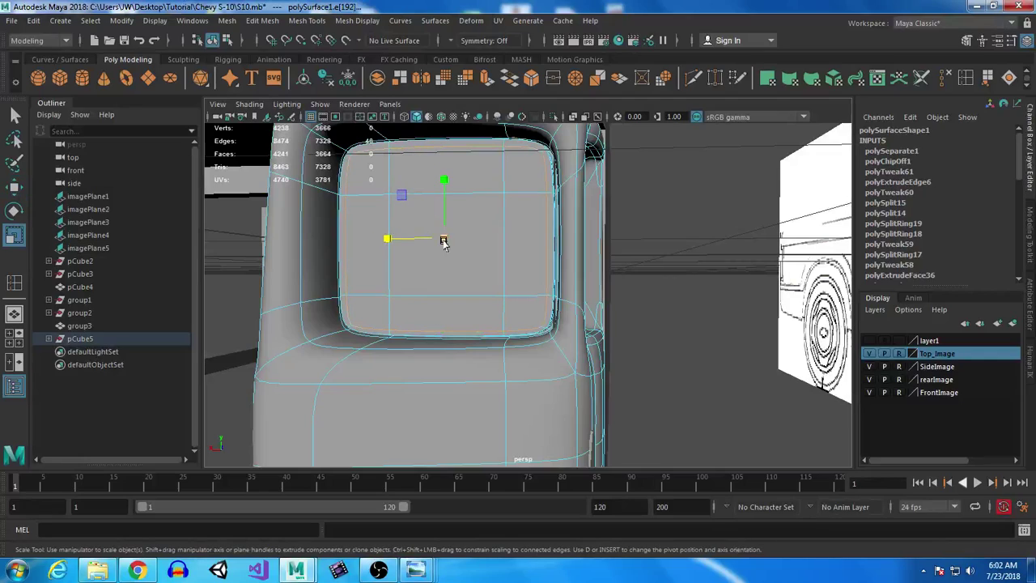
left_click_drag(442, 238, 418, 242)
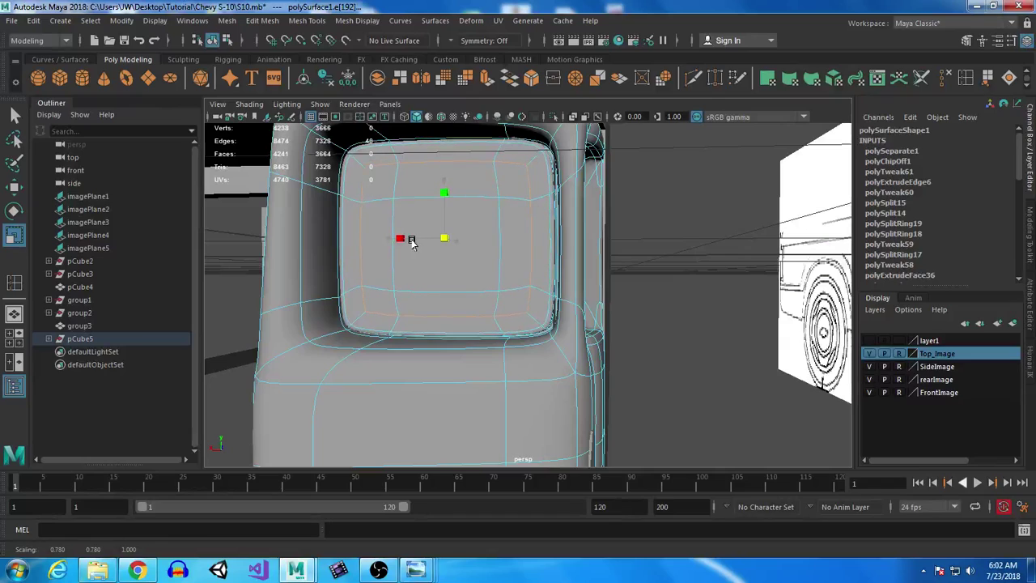
right_click_drag(516, 182, 608, 163)
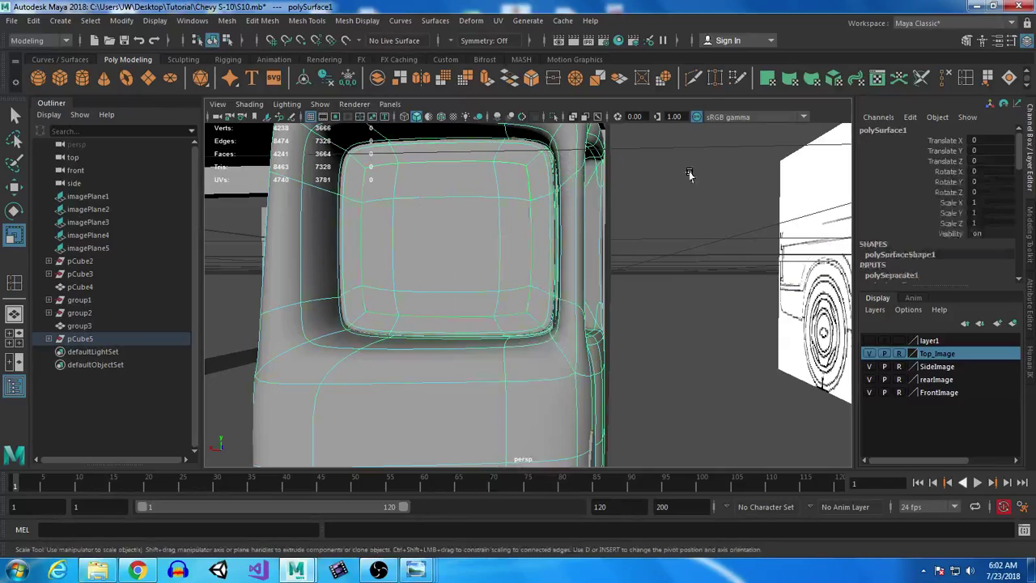
left_click(704, 285)
Step: Select the fender edge showing through the upper part of the headlight recess and move it rearward along Z
mouse_move(707, 317)
left_mouse_down("alt")
mouse_move(672, 330)
mouse_move(683, 342)
mouse_move(745, 343)
mouse_move(698, 334)
left_mouse_up("alt")
middle_click_drag(644, 249, 622, 308, "alt")
scroll(622, 308, "up", 2)
left_click(546, 203)
left_click_drag(531, 325, 552, 290, "alt")
right_click_drag(454, 178, 456, 139)
left_click(437, 264)
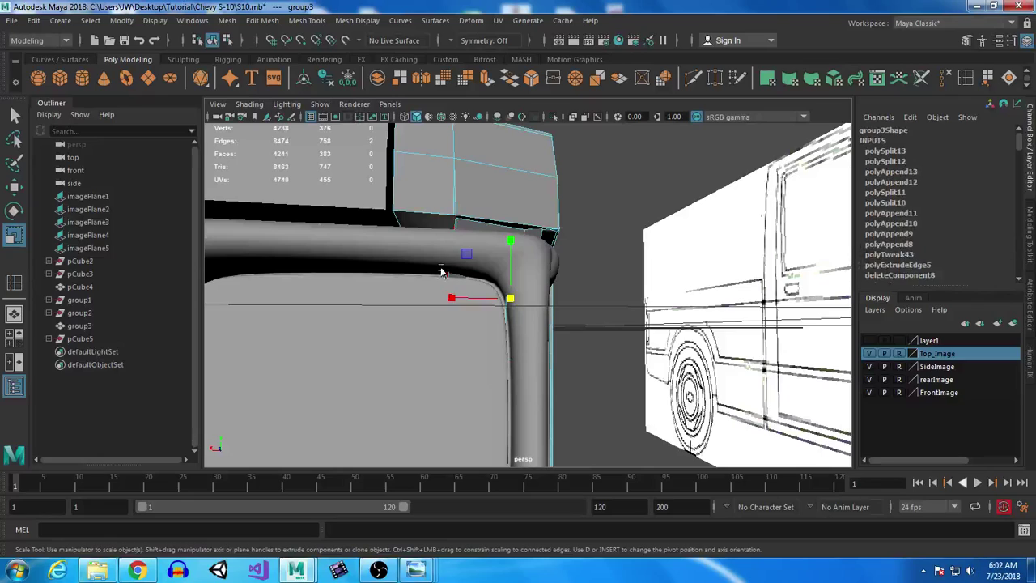
key("w")
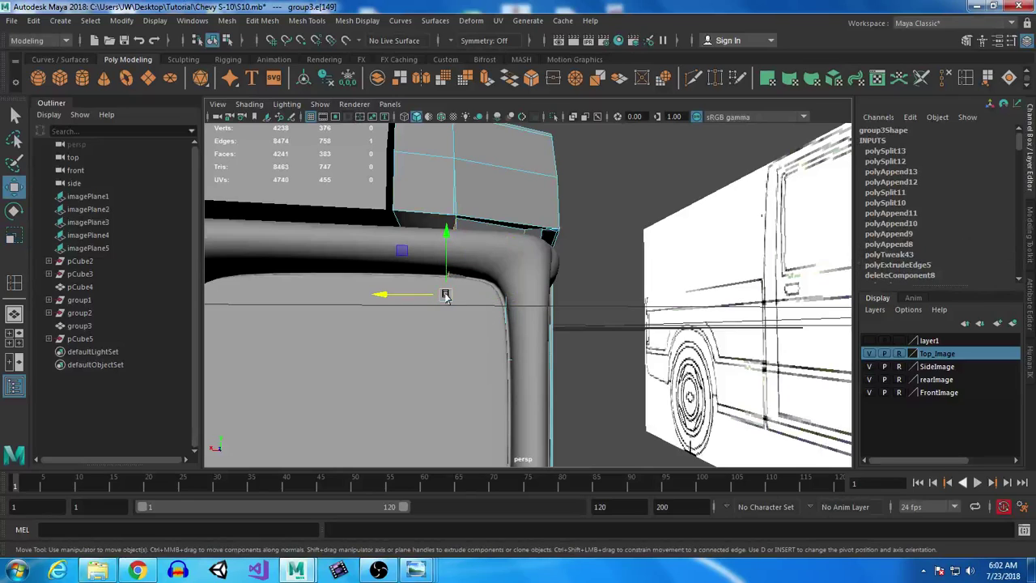
left_click_drag(486, 349, 505, 294, "alt")
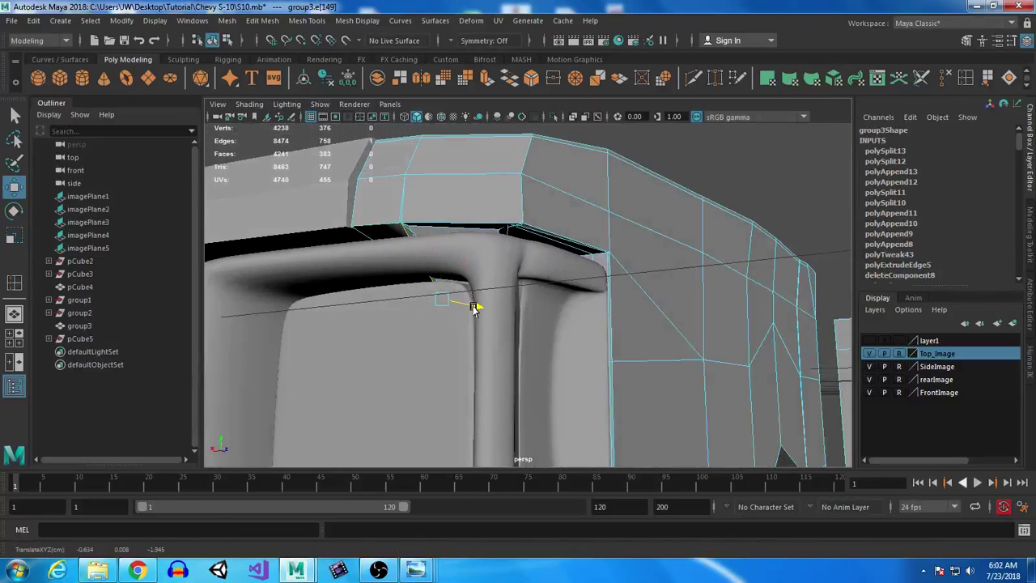
left_click_drag(457, 328, 518, 234, "alt")
Step: Try smooth mesh preview on the fender, switch it back to the unsmoothed display, and clear the selection
right_click_drag(519, 197, 557, 178)
left_click_drag(557, 178, 556, 231, "alt")
left_click(558, 232)
key("3")
left_click(333, 337)
left_click_drag(337, 411, 551, 224, "alt")
left_click(545, 231)
key("1")
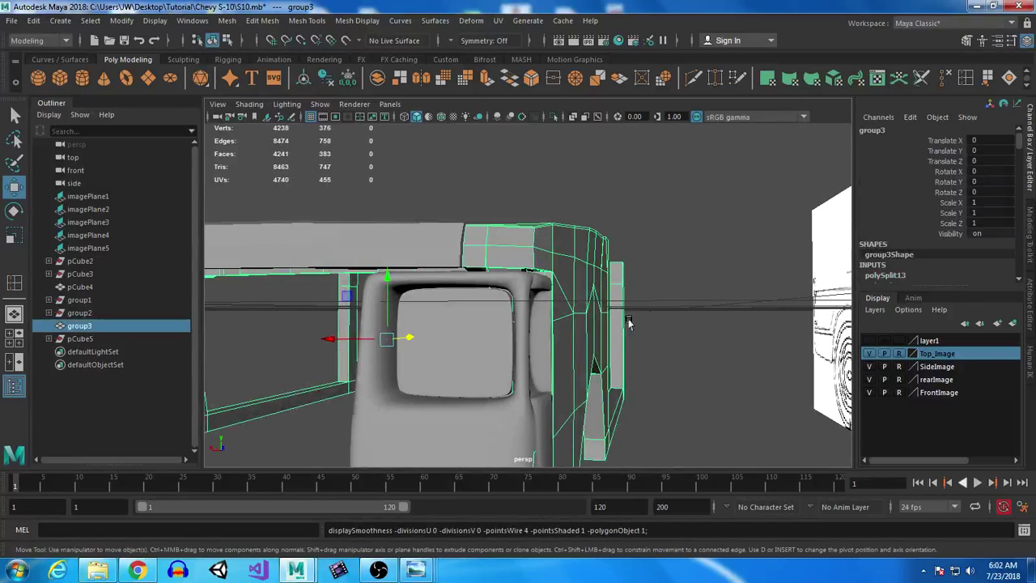
left_click(730, 380)
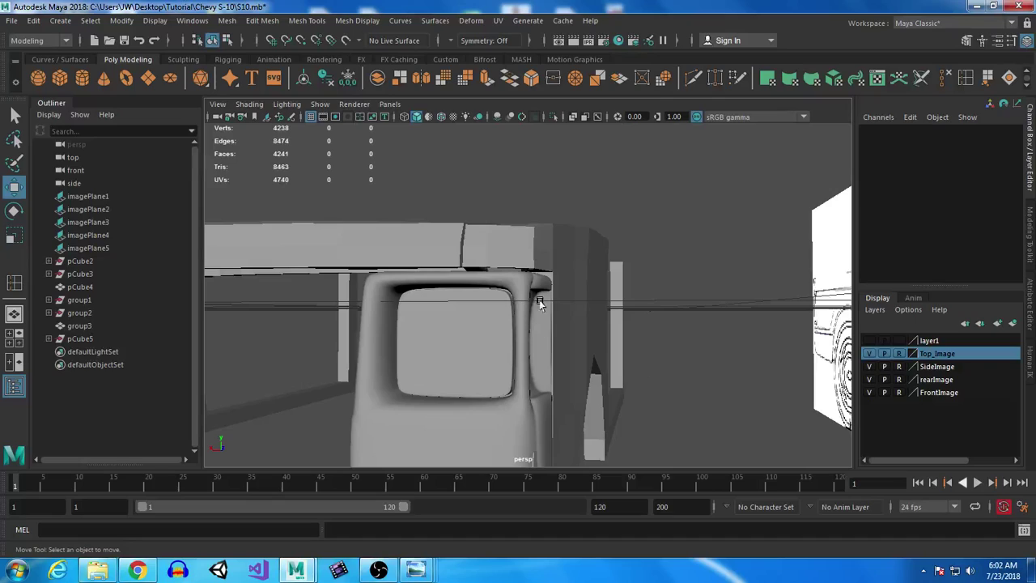
Step: Show layer1 with the side marker panel and return the headlight housing to unsmoothed display
left_click_drag(534, 460, 531, 320, "alt")
left_click(870, 343)
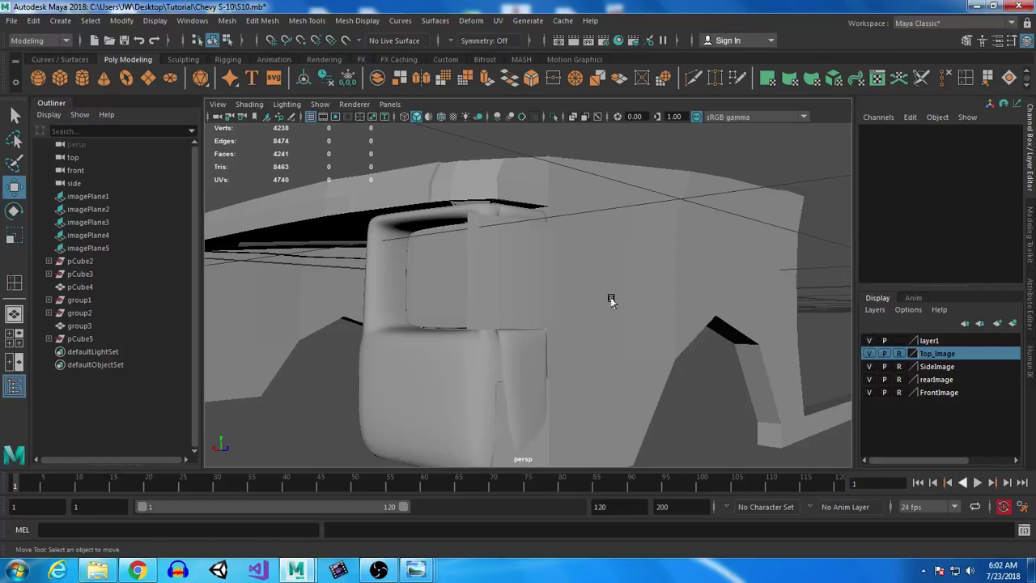
left_click(525, 275)
left_click_drag(569, 386, 532, 401, "alt")
left_click(511, 215)
key("1")
Step: Move the side marker panel's front and middle edges rearward and sideways to fit the panel inside the housing's marker opening
right_click_drag(527, 274, 529, 163)
left_click(423, 267, "shift")
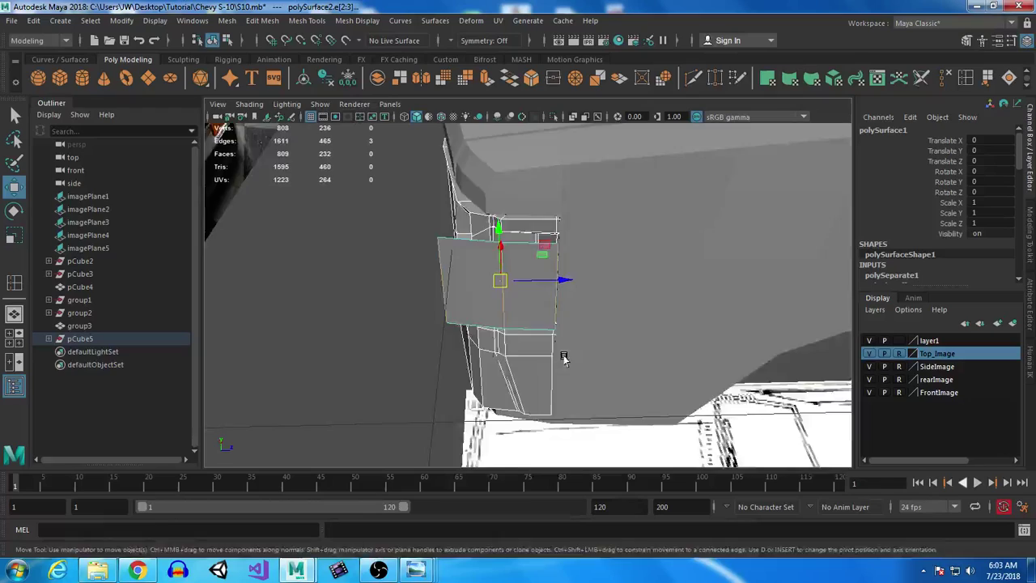
left_click_drag(564, 358, 546, 291, "alt")
left_click_drag(548, 217, 553, 209)
key("ctrl+z")
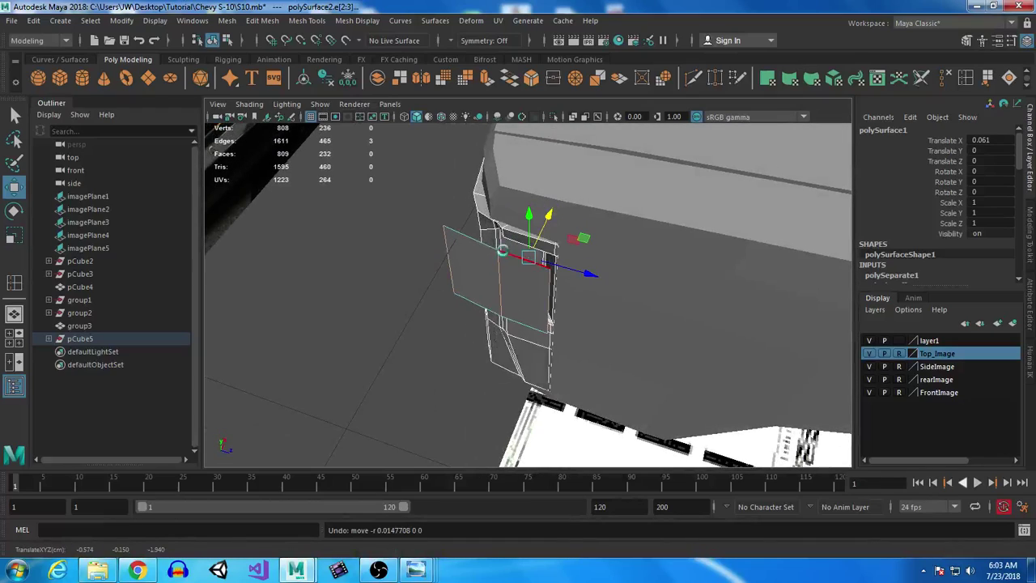
left_click(547, 235, "shift")
left_click_drag(518, 240, 529, 234)
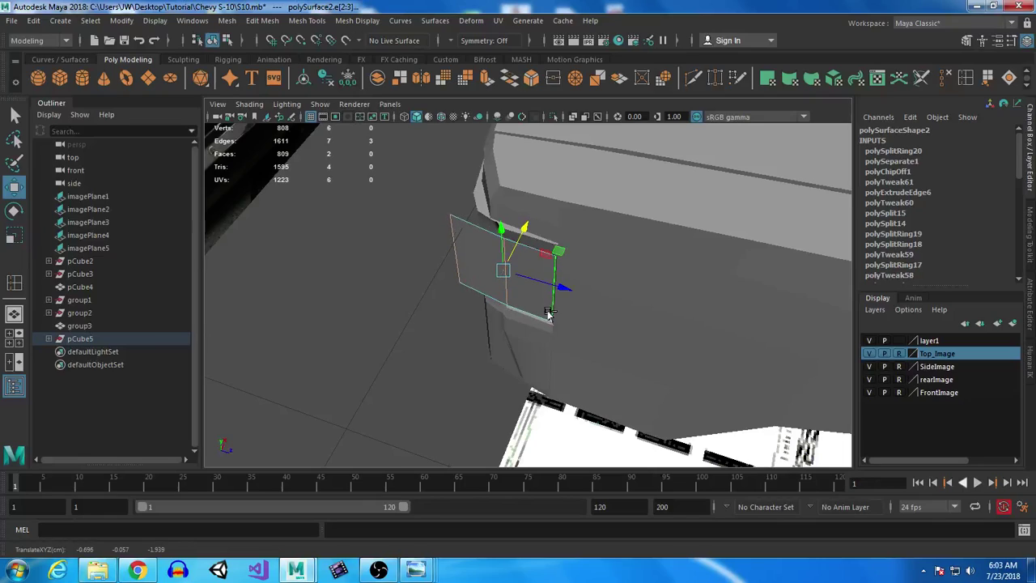
left_click_drag(533, 272, 552, 279)
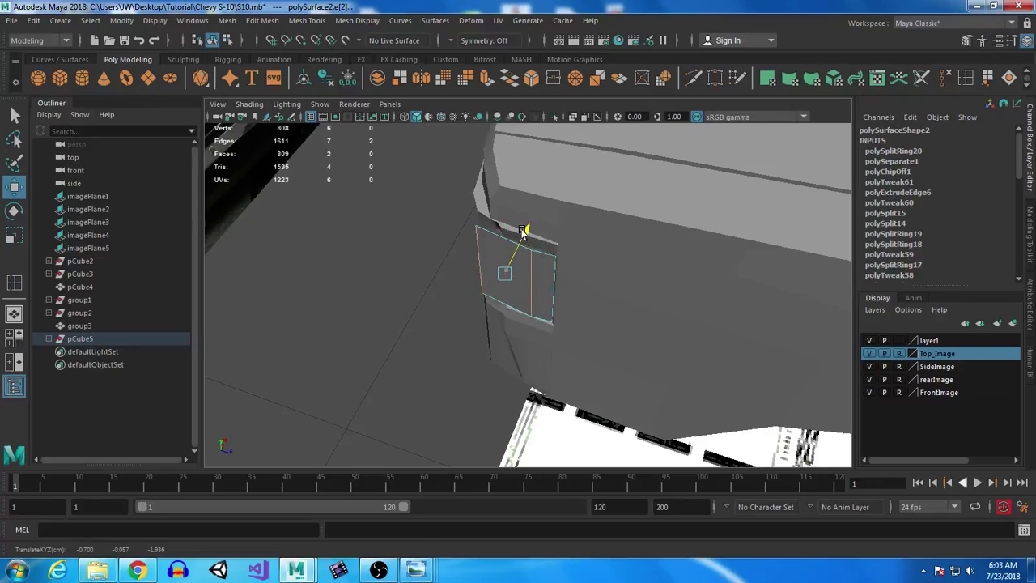
left_click_drag(524, 301, 559, 325)
mouse_move(510, 214)
left_mouse_down()
mouse_move(502, 220)
mouse_move(515, 214)
left_mouse_up()
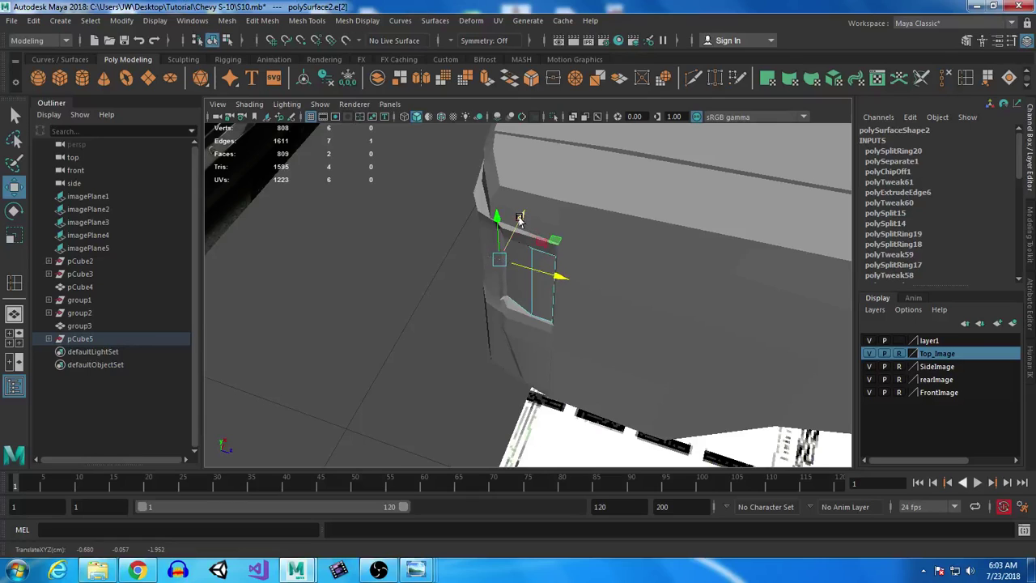
Step: Move the housing vertices below the side marker opening's lower front corner sideways to even out the body curve
left_click_drag(517, 317, 613, 354, "alt")
scroll(613, 356, "up", 8)
scroll(616, 334, "down", 6)
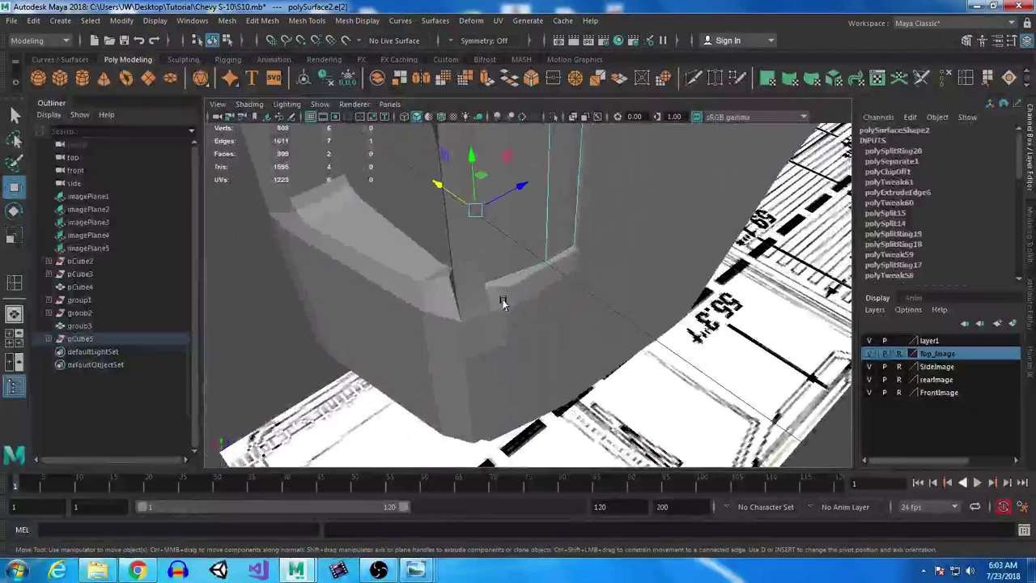
left_click(499, 340)
scroll(486, 295, "up", 3)
right_click_drag(486, 289, 485, 161)
left_click(477, 293)
right_click_drag(484, 235, 470, 197)
left_click_drag(434, 258, 450, 286)
left_click(485, 316)
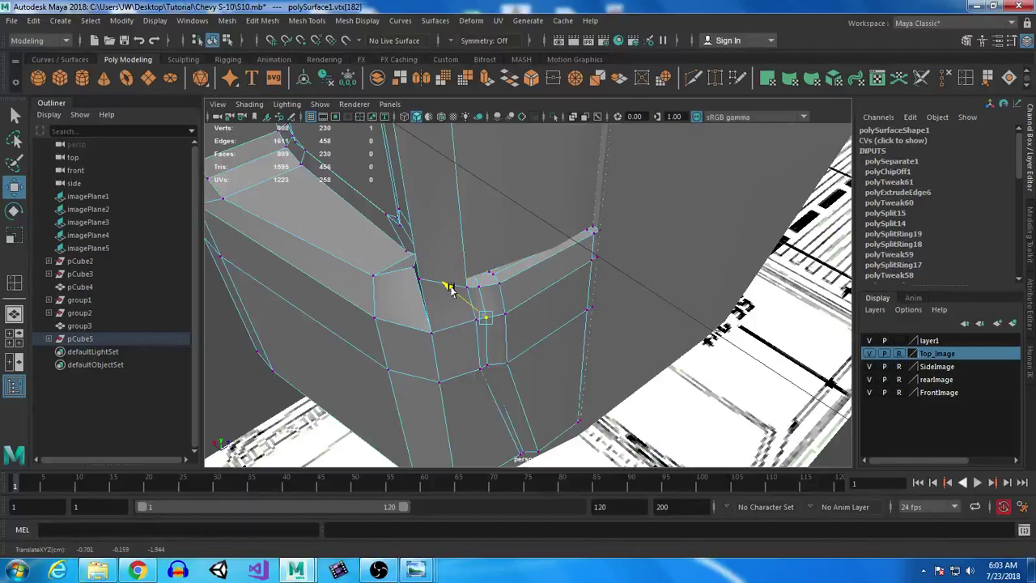
left_click(493, 364)
left_click_drag(447, 333, 449, 336)
Step: Move the housing vertices above the side marker opening's upper front corner sideways to match the curve below
middle_click_drag(466, 309, 468, 367, "alt")
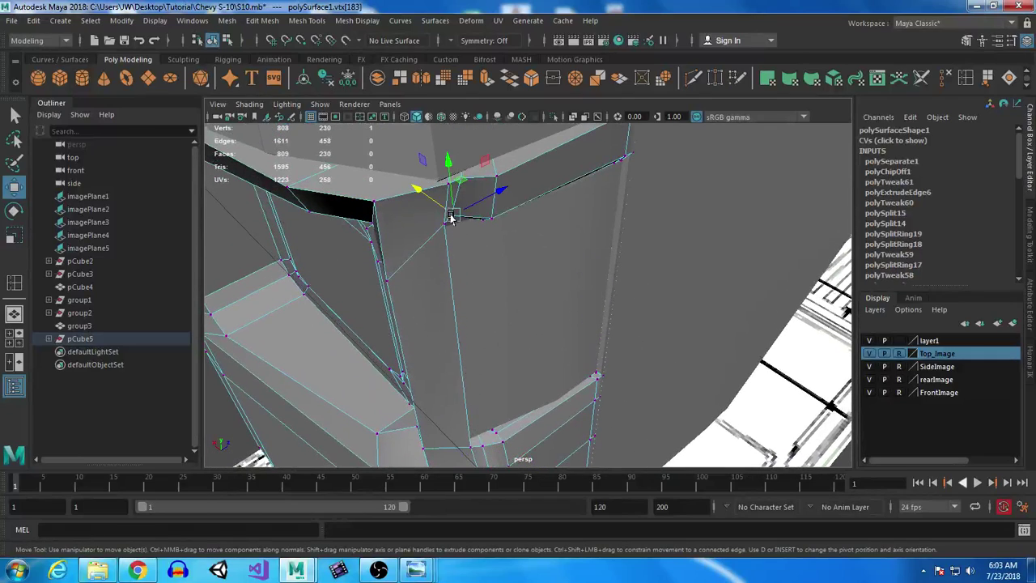
left_click_drag(417, 188, 420, 189)
left_click_drag(444, 284, 428, 256, "alt")
left_click_drag(410, 180, 426, 178)
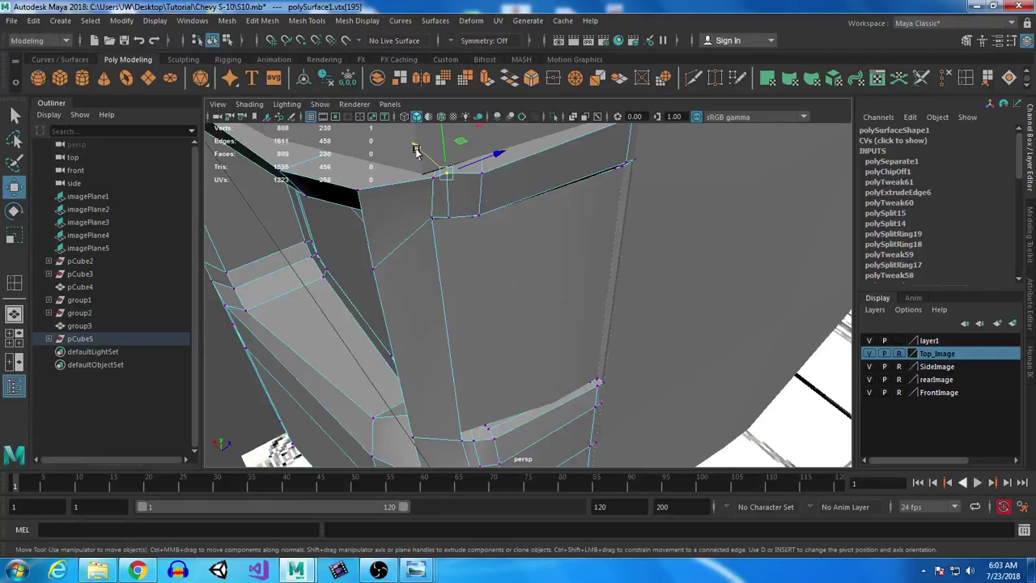
Step: Shift the vertex at the lens recess's upper outer corner rearward
left_click_drag(544, 297, 547, 188, "alt")
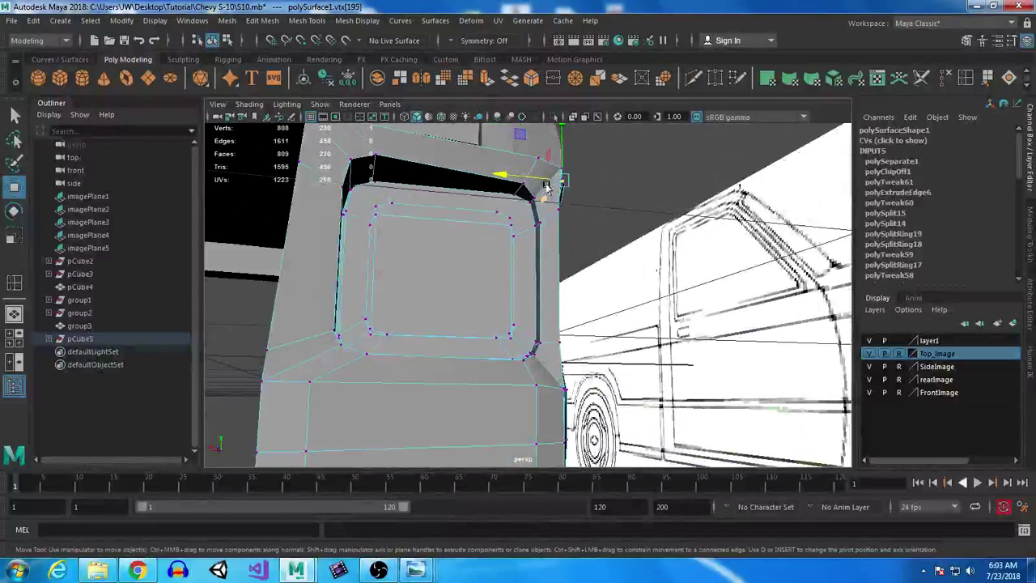
left_click_drag(510, 221, 422, 285)
left_click_drag(487, 215, 493, 217)
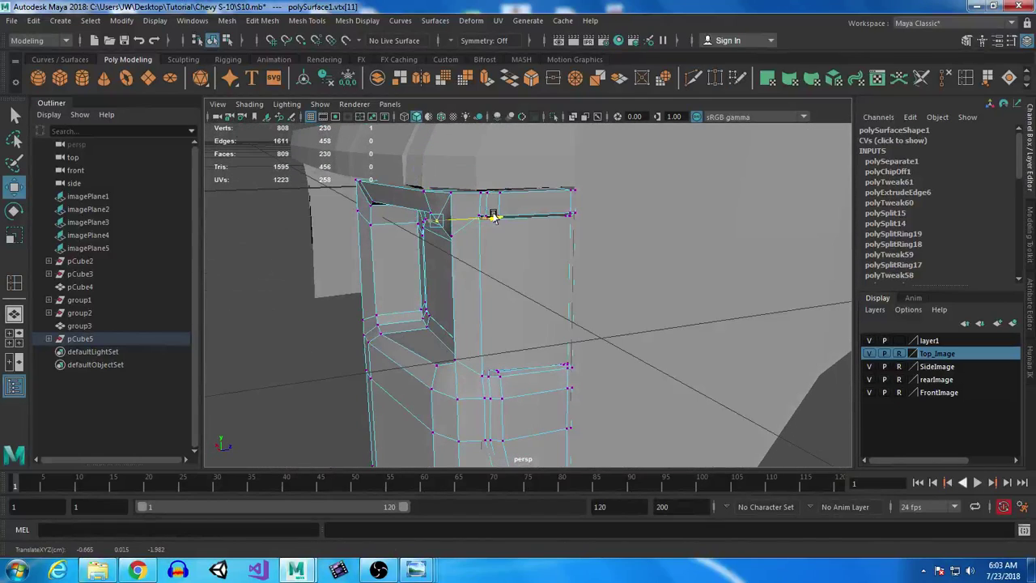
left_click_drag(447, 333, 588, 311, "alt")
right_click_drag(557, 197, 557, 162)
left_click(556, 290)
left_click_drag(556, 290, 543, 344, "alt")
left_click_drag(511, 298, 558, 296)
Step: Fine-tune the position of the recess corner vertex on the headlight housing
right_click_drag(532, 197, 474, 200)
left_click(532, 384)
left_click_drag(532, 386, 597, 430, "alt")
left_click_drag(538, 366, 535, 366)
left_click_drag(630, 360, 456, 238, "alt")
left_click(450, 240)
scroll(463, 268, "up", 4)
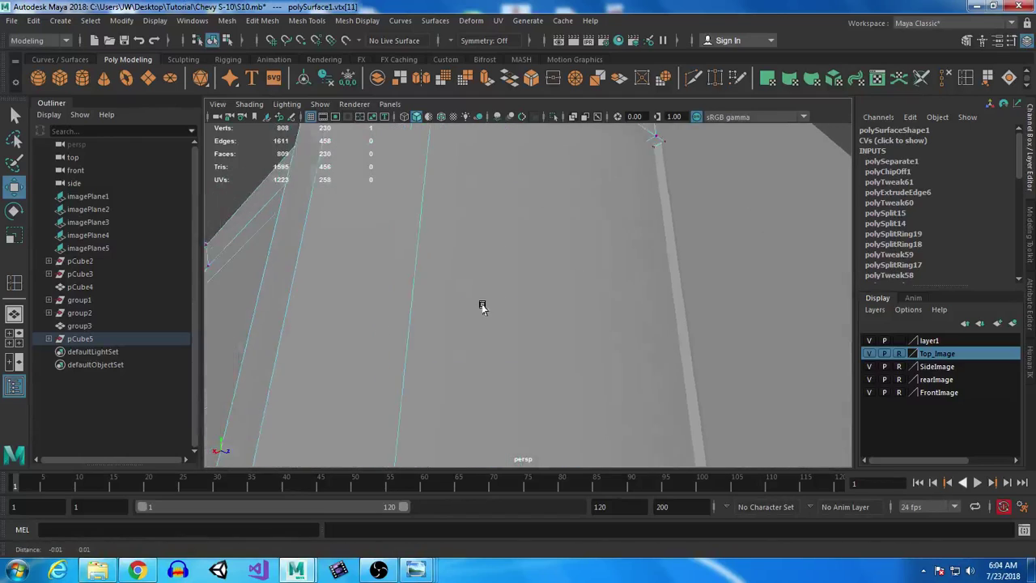
middle_click_drag(470, 287, 494, 346, "alt")
left_click_drag(462, 342, 636, 288, "alt")
left_click_drag(586, 325, 658, 436)
Step: Display the headlight housing with smooth mesh preview and return to object selection with nothing selected
key("3")
right_click_drag(430, 353, 518, 182)
left_click(752, 455)
left_click_drag(752, 455, 682, 393, "alt")
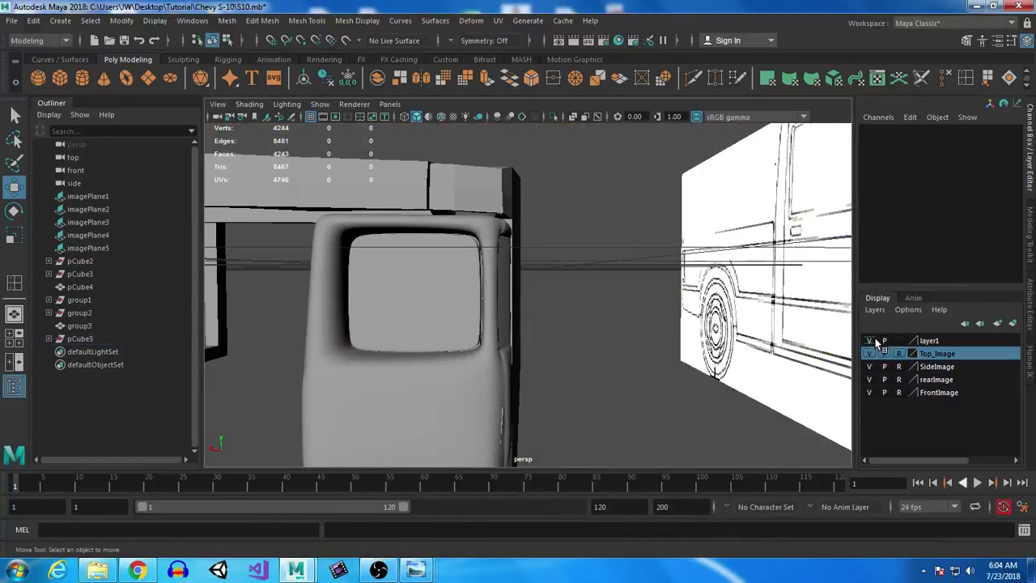
Step: Hide the FrontImage layer and examine the smoothed headlight housing and side marker panel against the fender from several angles
left_click_drag(594, 385, 473, 355, "alt")
left_click(484, 369)
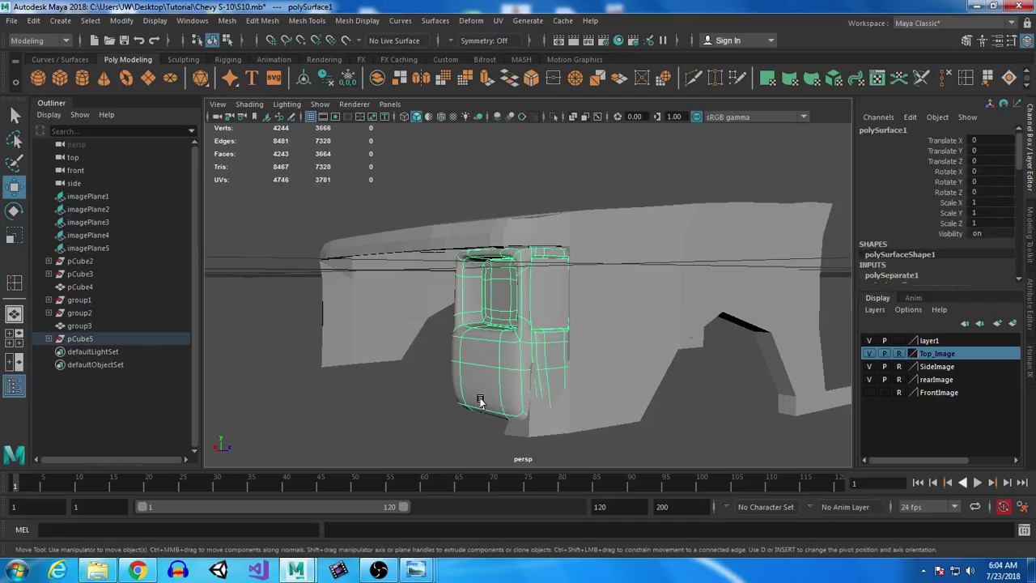
left_click(424, 438)
left_click_drag(381, 413, 465, 414, "alt")
left_click_drag(622, 429, 530, 299, "alt")
left_click(527, 315)
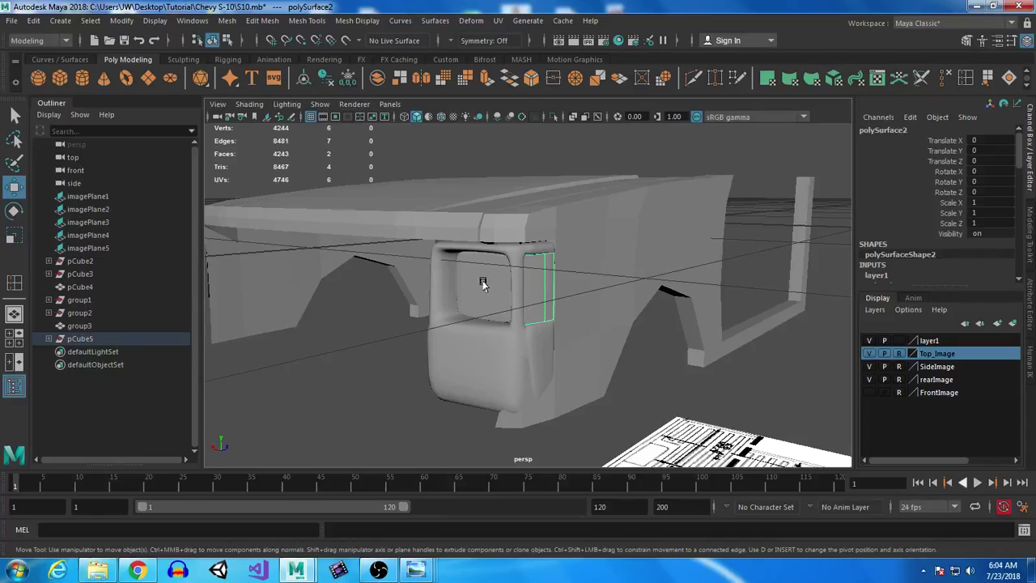
left_click(492, 312)
left_click(334, 407)
left_click_drag(335, 408, 366, 412, "alt")
Step: Using the top view, delete the fender body's faces on the half opposite the headlight housing and return to the perspective view
left_click(608, 292)
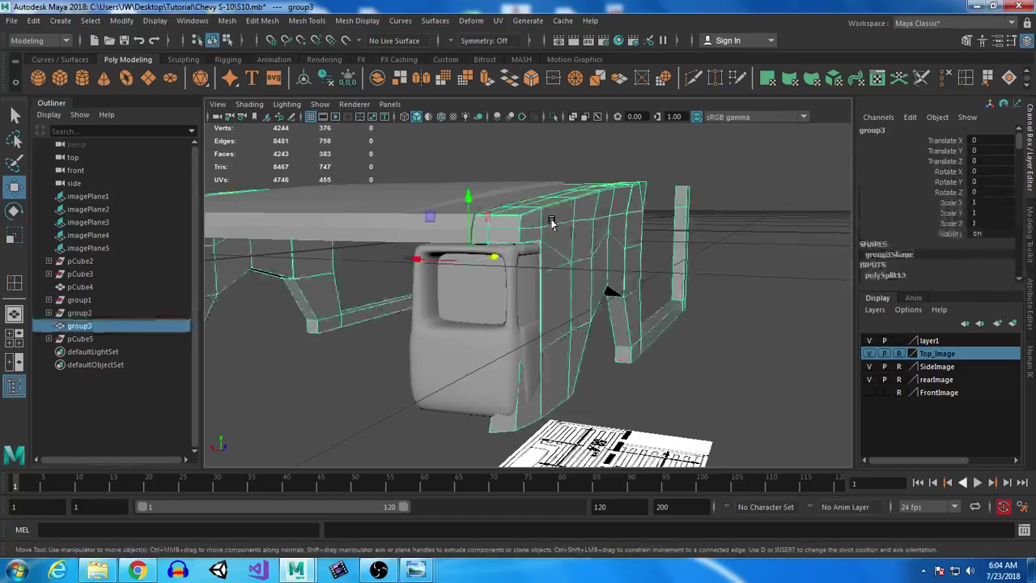
key("space")
key("space")
scroll(439, 323, "down", 10)
middle_click_drag(446, 263, 445, 258, "alt")
scroll(445, 258, "up", 6)
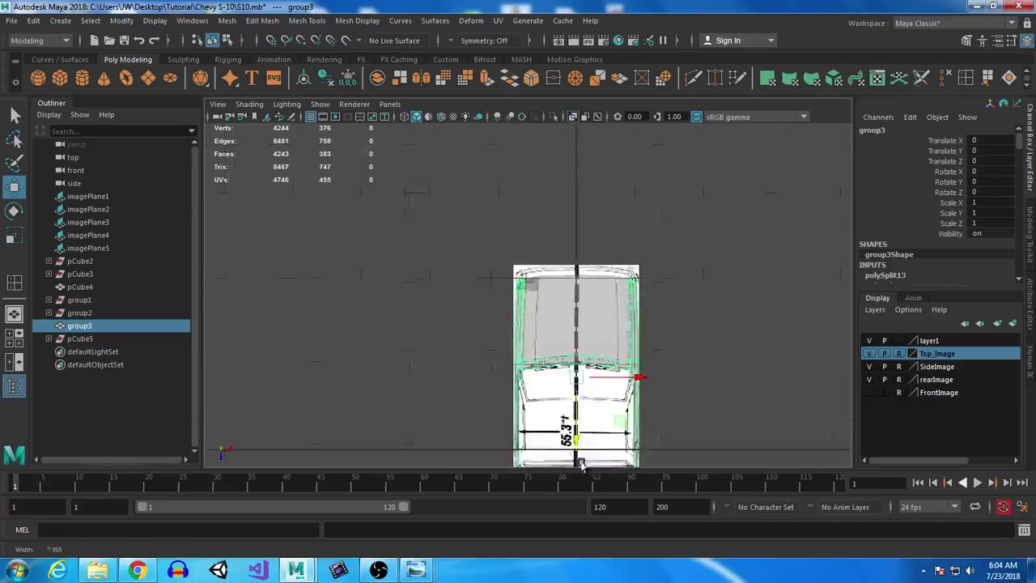
right_click_drag(519, 348, 529, 232)
left_click_drag(816, 454, 814, 451)
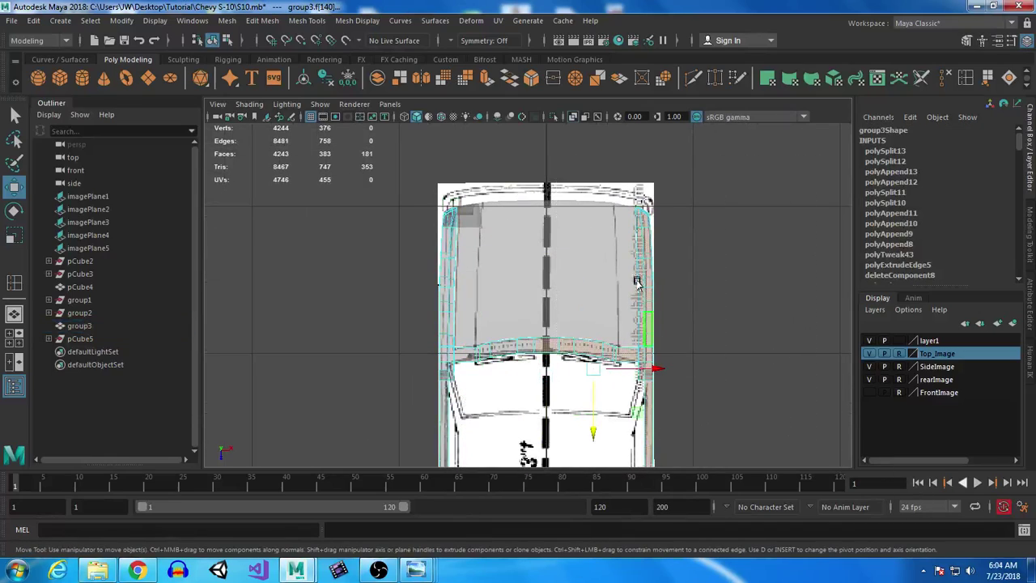
middle_click_drag(792, 450, 592, 312, "alt")
left_click_drag(798, 502, 800, 495, "shift")
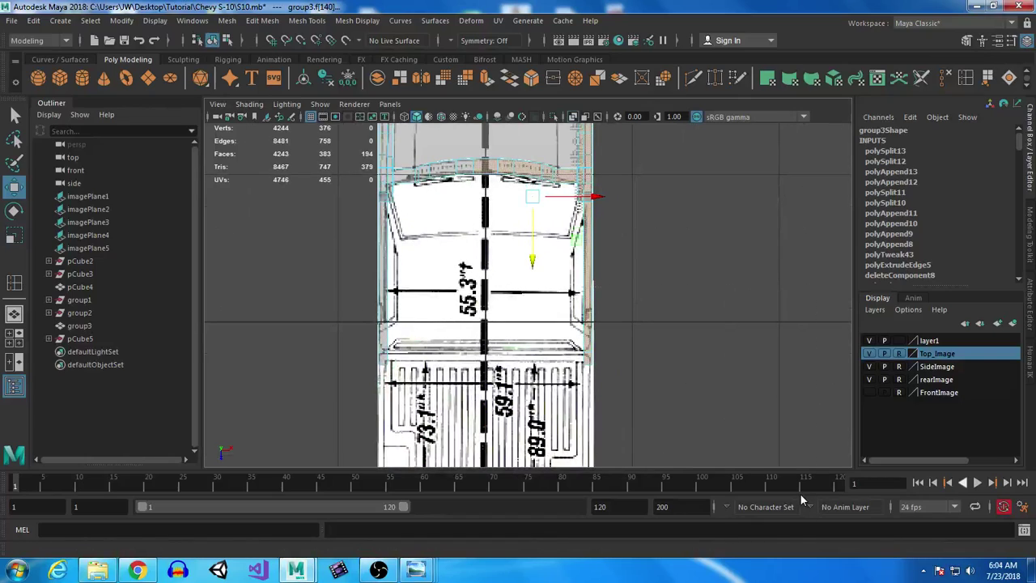
key("Delete")
key("space")
key("space")
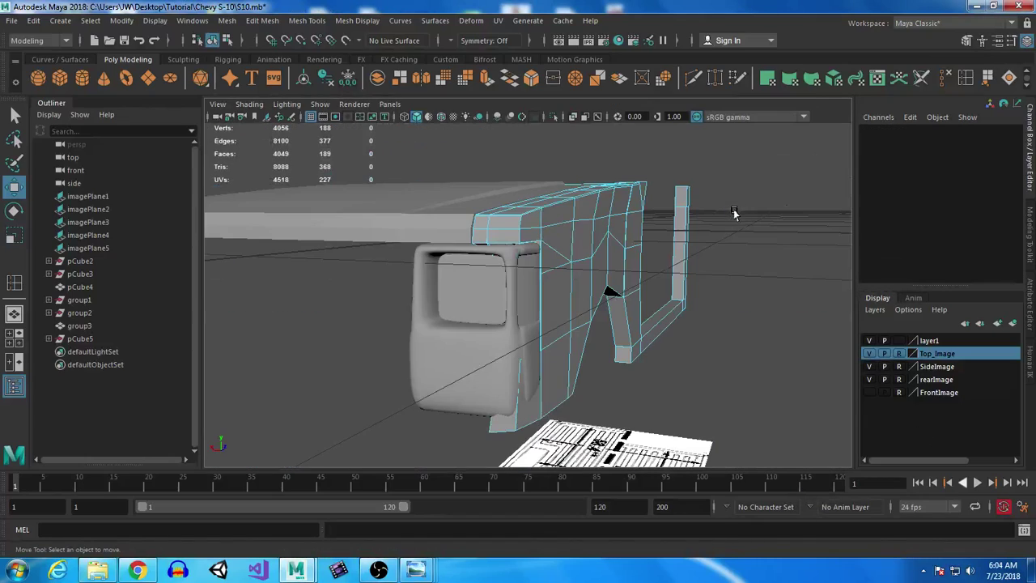
Step: Return to object selection, select the remaining fender half, and inspect its fit around the headlight housing
left_click_drag(708, 338, 715, 354, "alt")
middle_click_drag(605, 177, 600, 235, "alt")
right_click_drag(578, 197, 640, 178)
left_click(728, 322)
left_click_drag(727, 340, 680, 339, "alt")
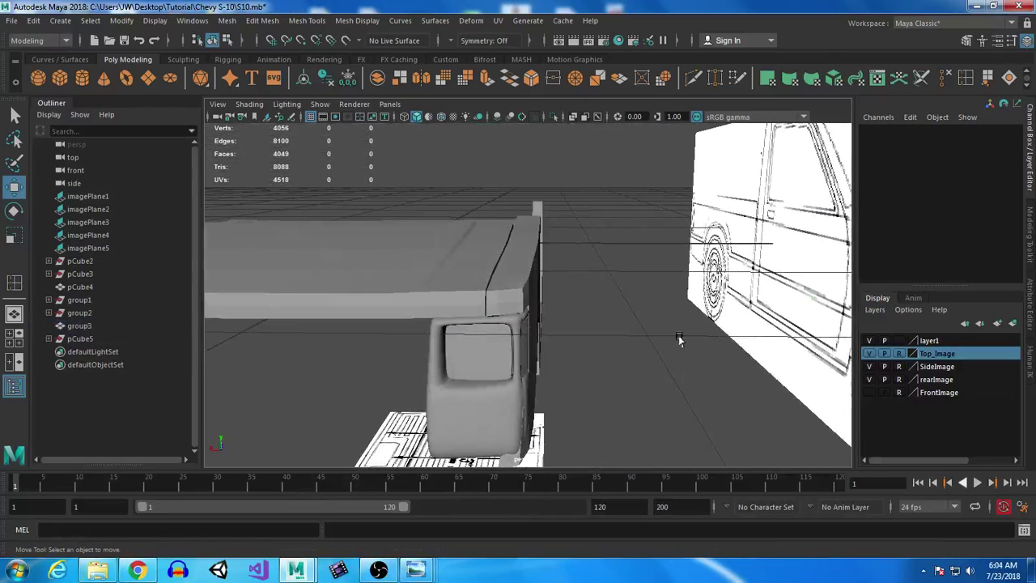
left_click(549, 290)
left_click_drag(629, 363, 644, 340, "alt")
scroll(546, 306, "up", 4)
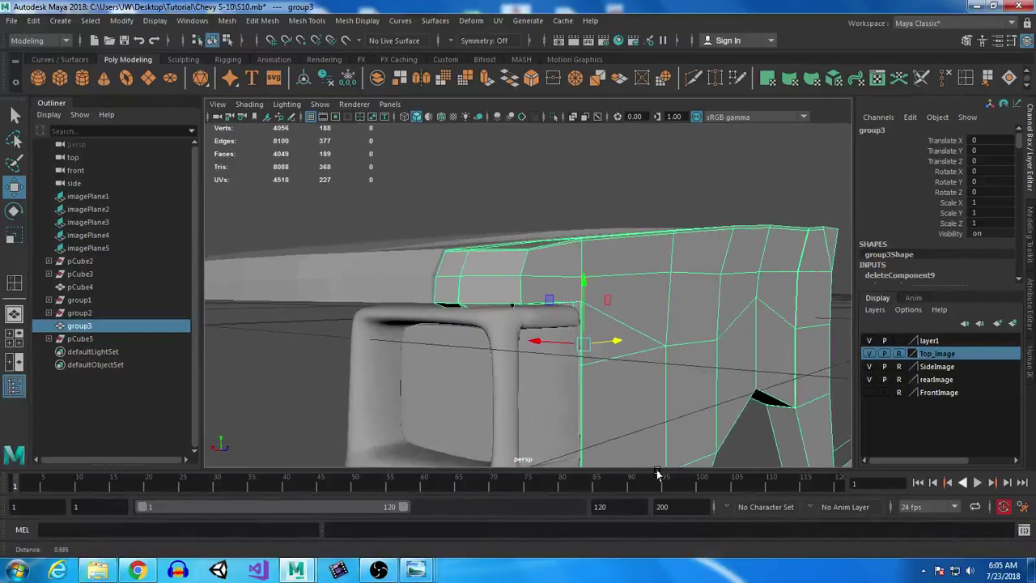
left_click_drag(519, 338, 576, 348, "alt")
right_click_drag(576, 348, 618, 385, "alt")
left_click_drag(618, 385, 502, 368, "alt")
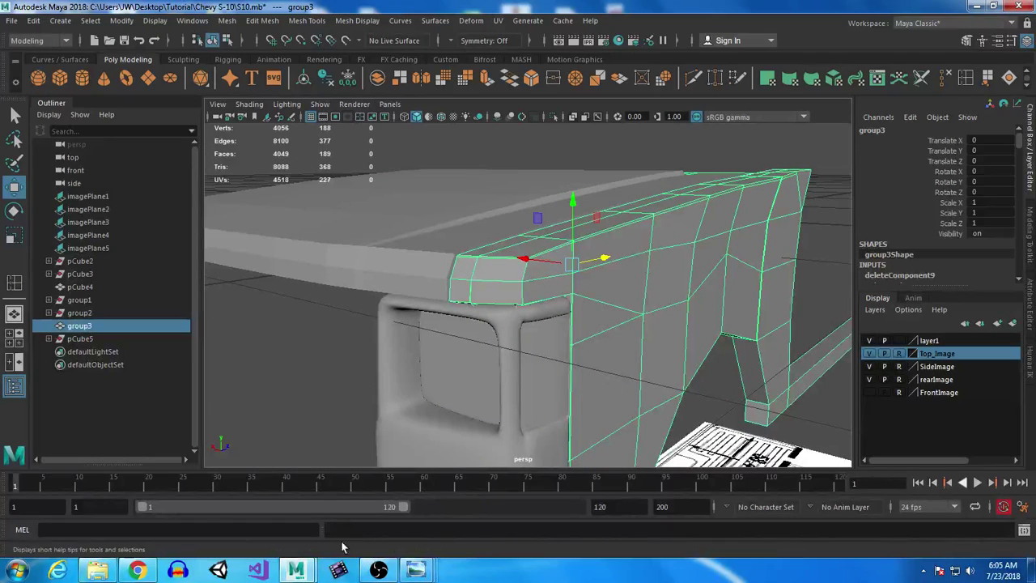